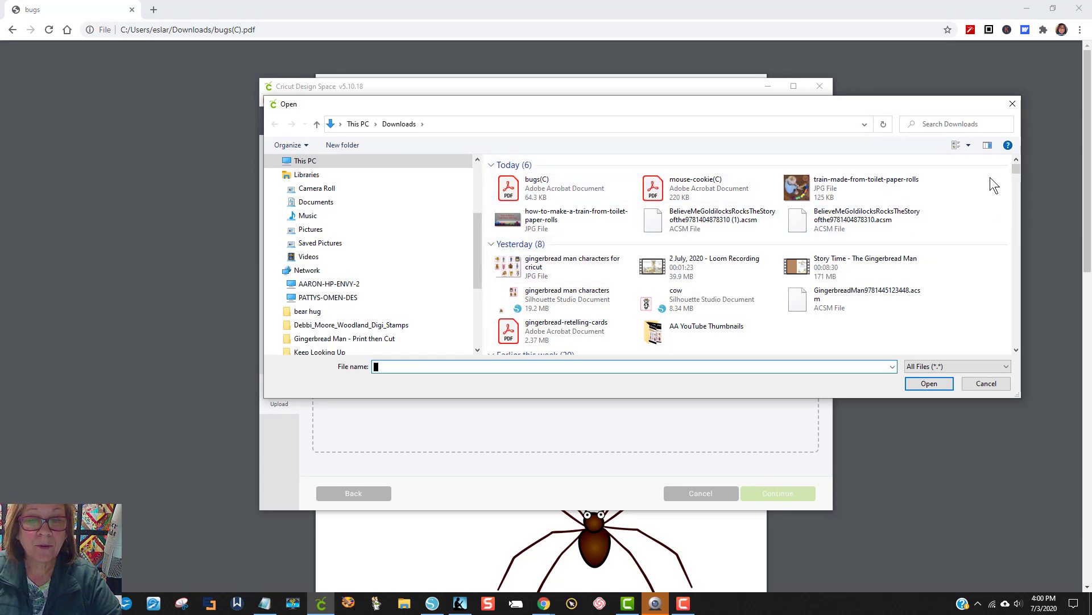
# Step: Cancel choosing a file to upload and quit Cricut Design Space
pyautogui.click(1011, 104)
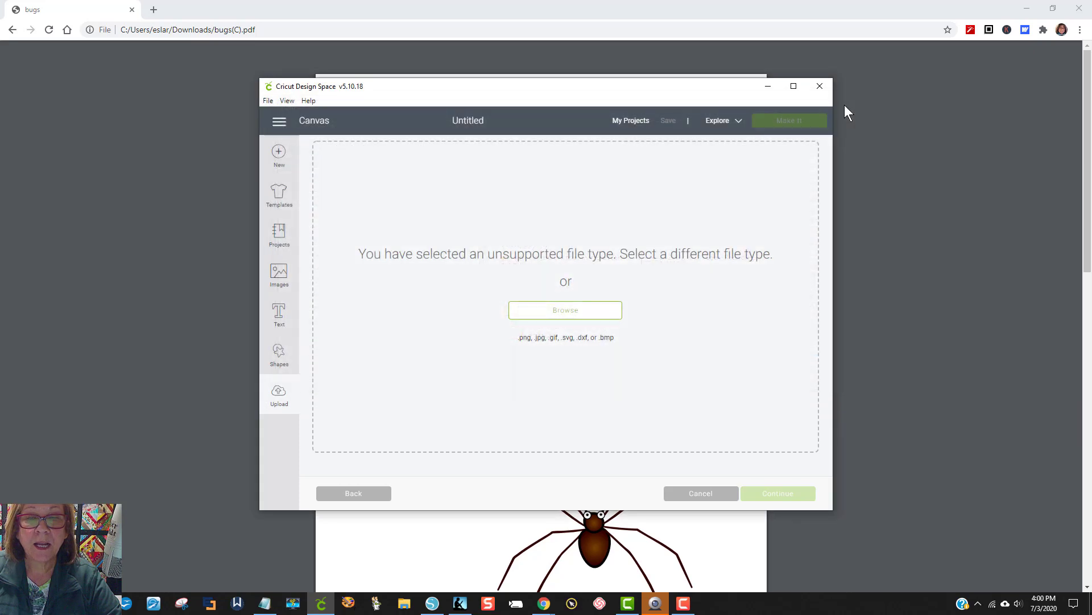
pyautogui.click(819, 85)
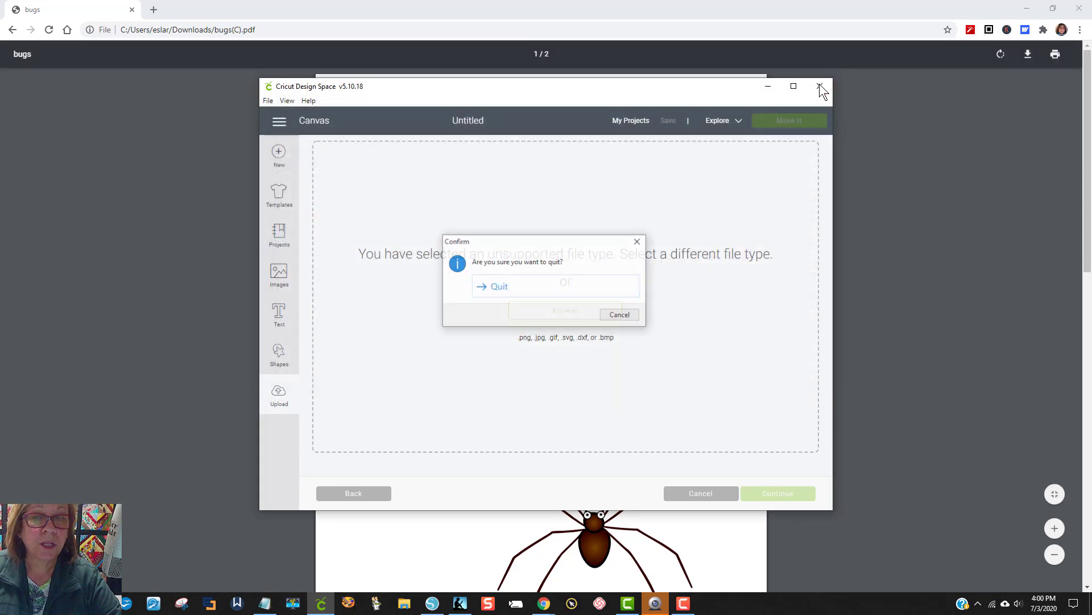
pyautogui.click(487, 286)
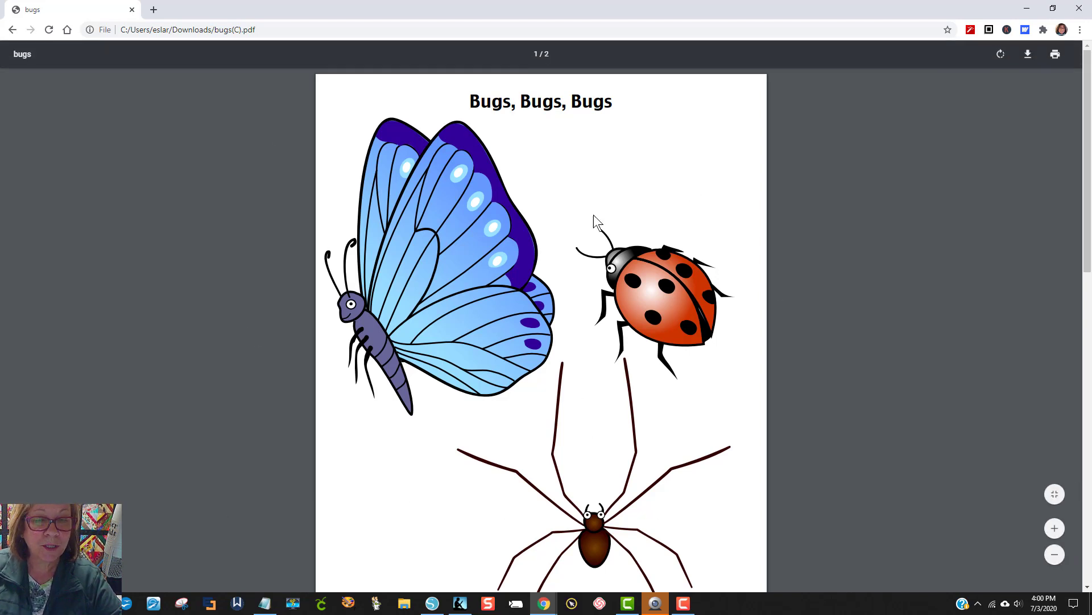
# Step: Switch from the bugs PDF to Silhouette Studio and create a new blank document
pyautogui.scroll(-2, 637, 346)
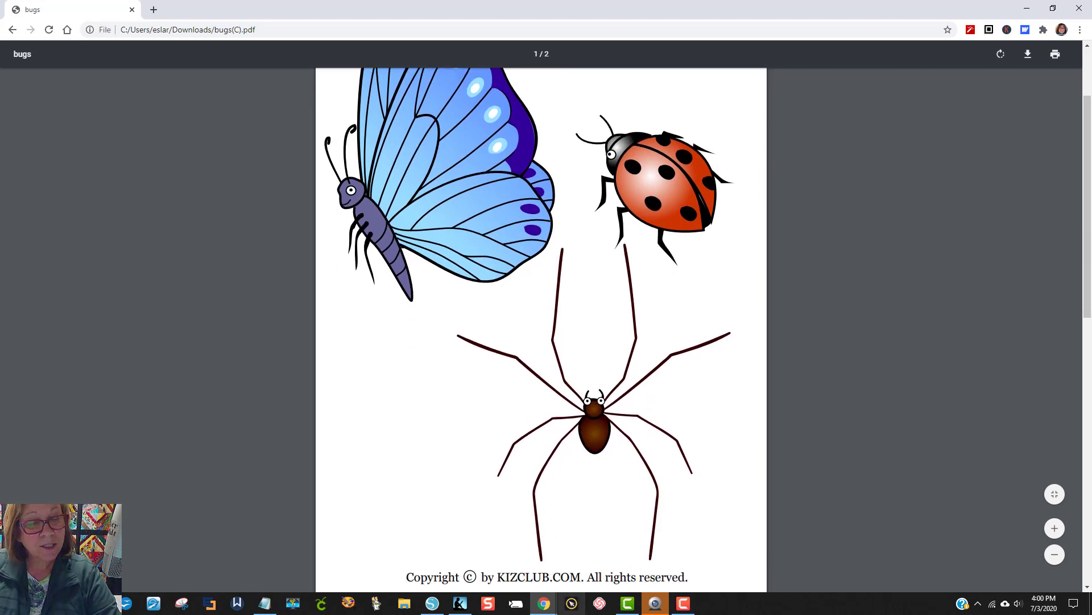
pyautogui.click(437, 606)
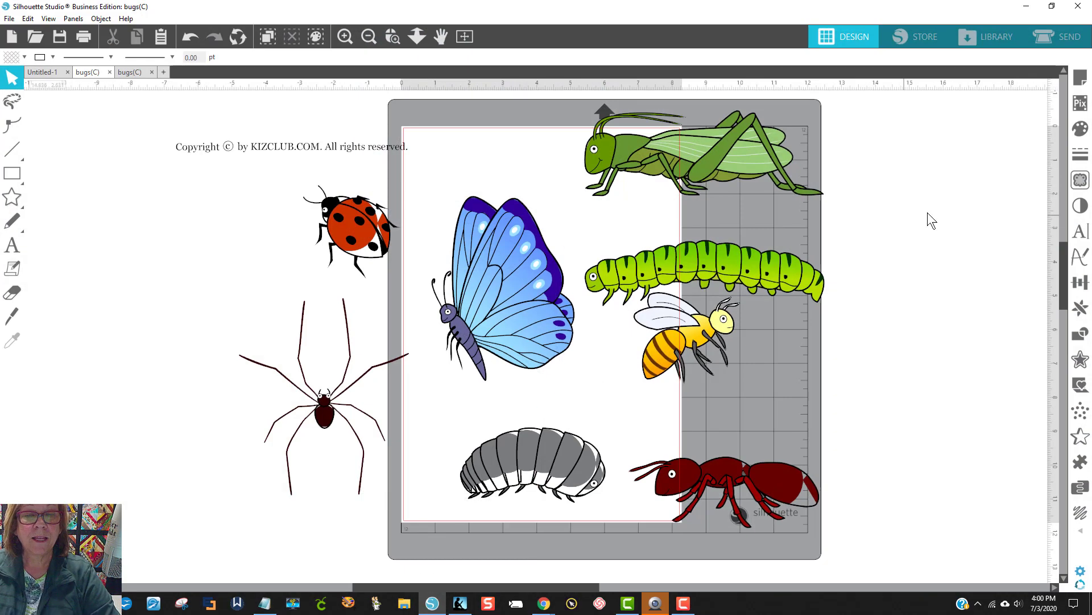
pyautogui.click(135, 73)
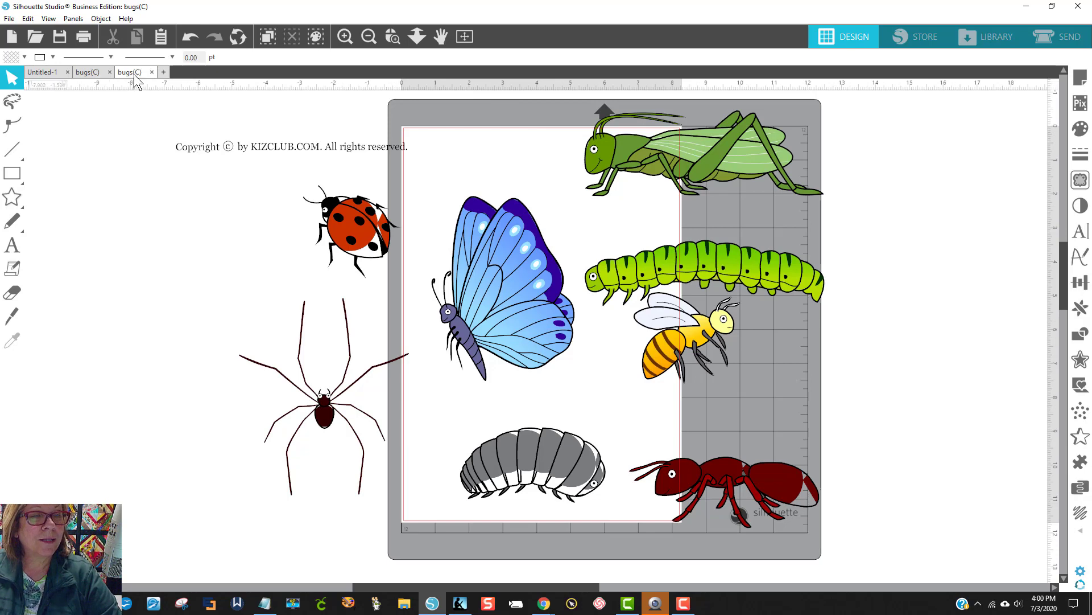
pyautogui.click(162, 72)
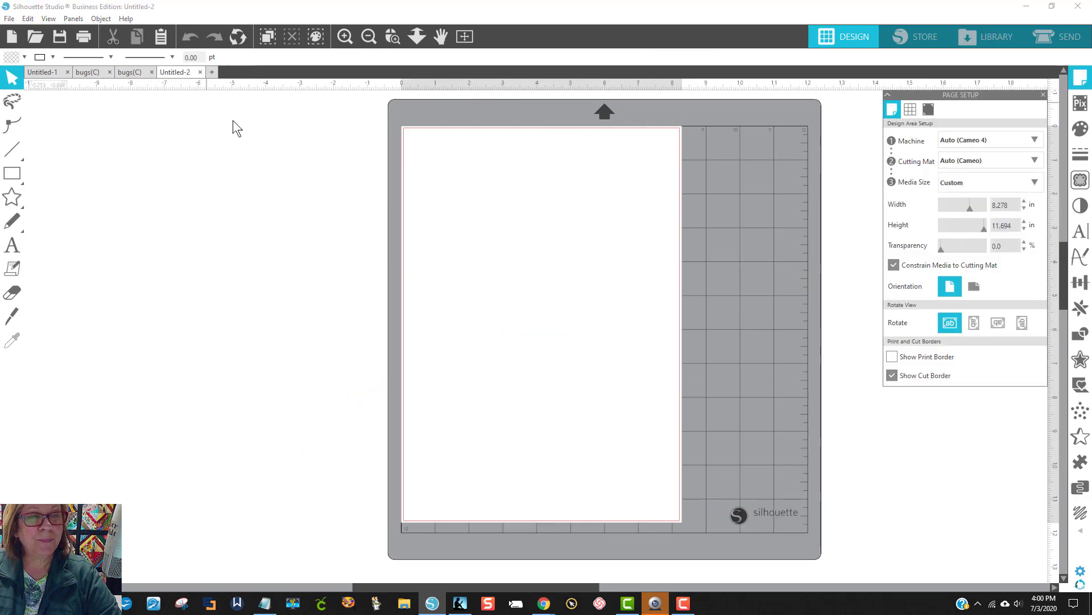
# Step: Open the bugs(C) PDF from the Downloads folder
pyautogui.click(9, 18)
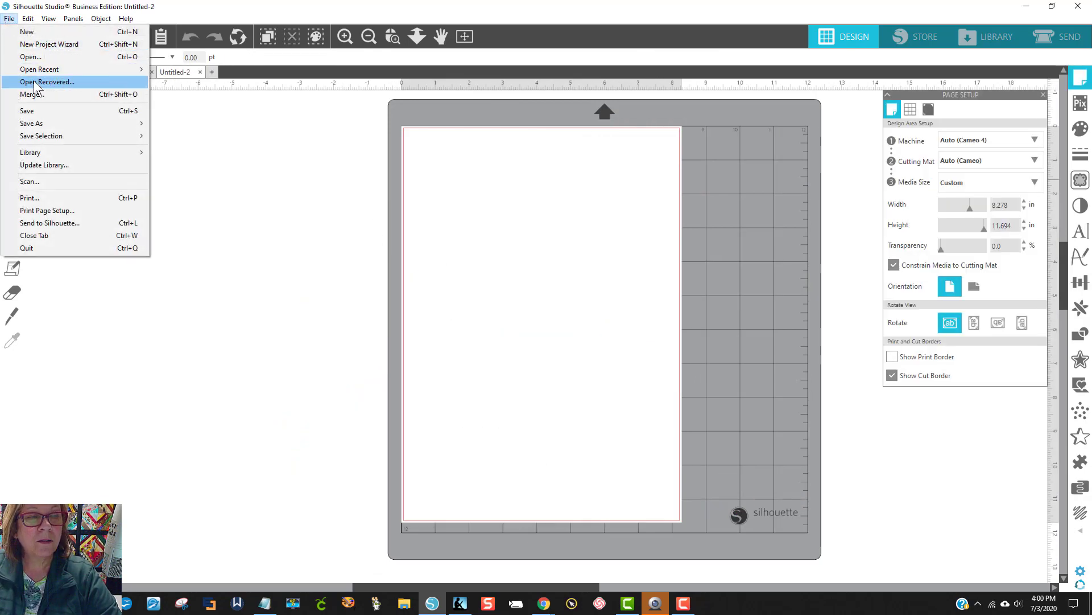
pyautogui.click(39, 58)
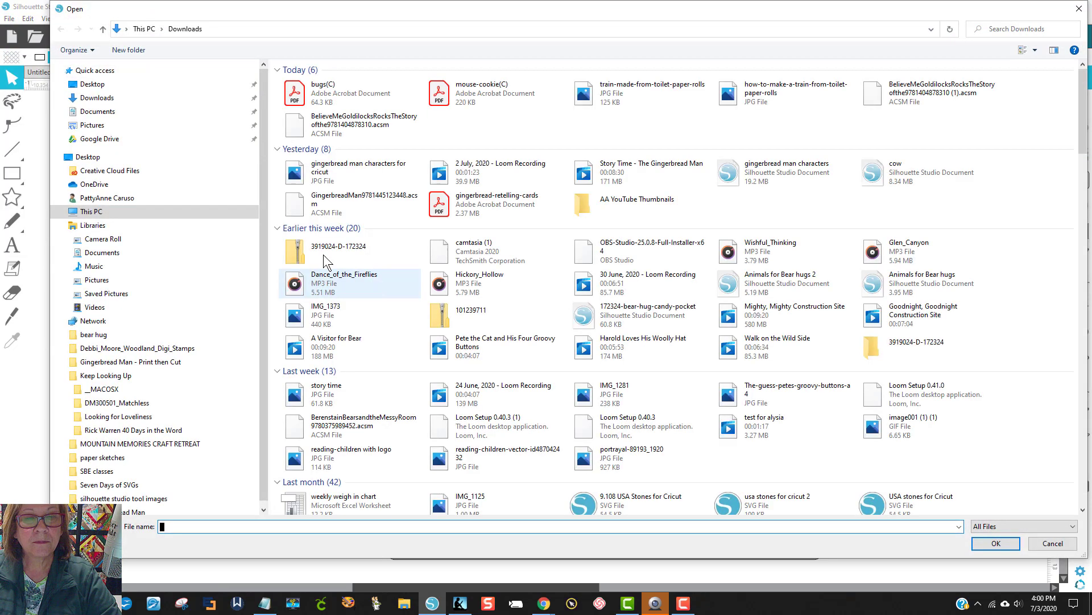
pyautogui.click(348, 95)
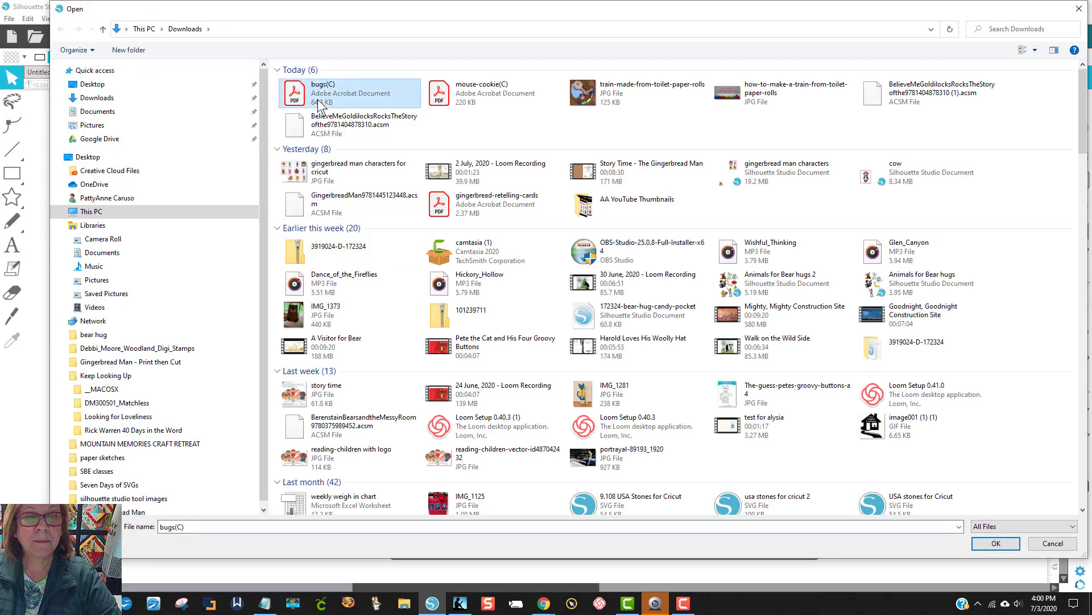
pyautogui.click(990, 544)
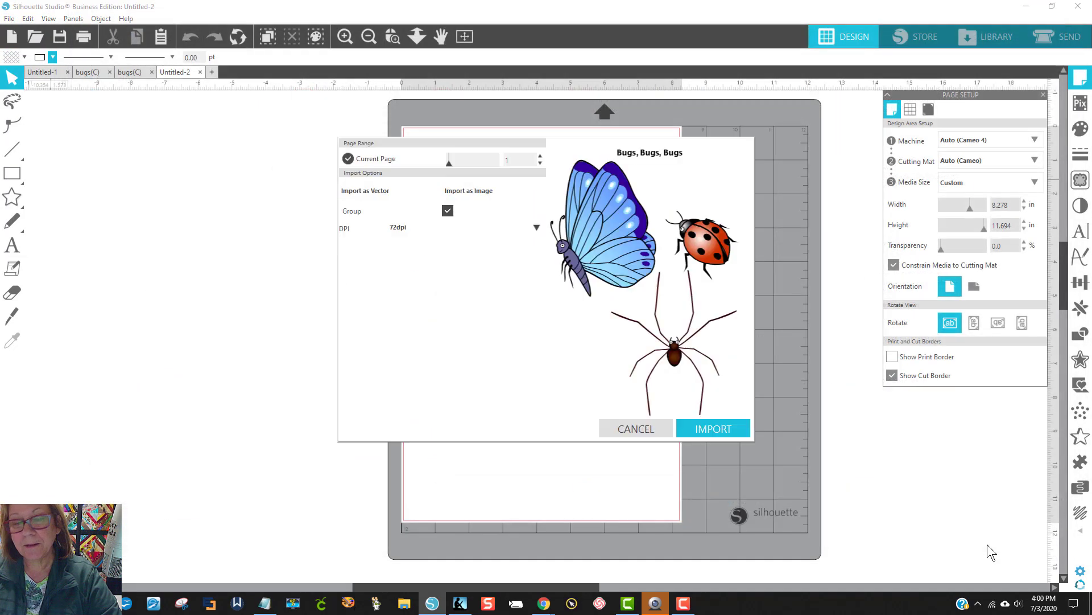
# Step: Import page 1 of the PDF as an image at 300 dpi and move it off the mat to the empty area on its left
pyautogui.click(541, 156)
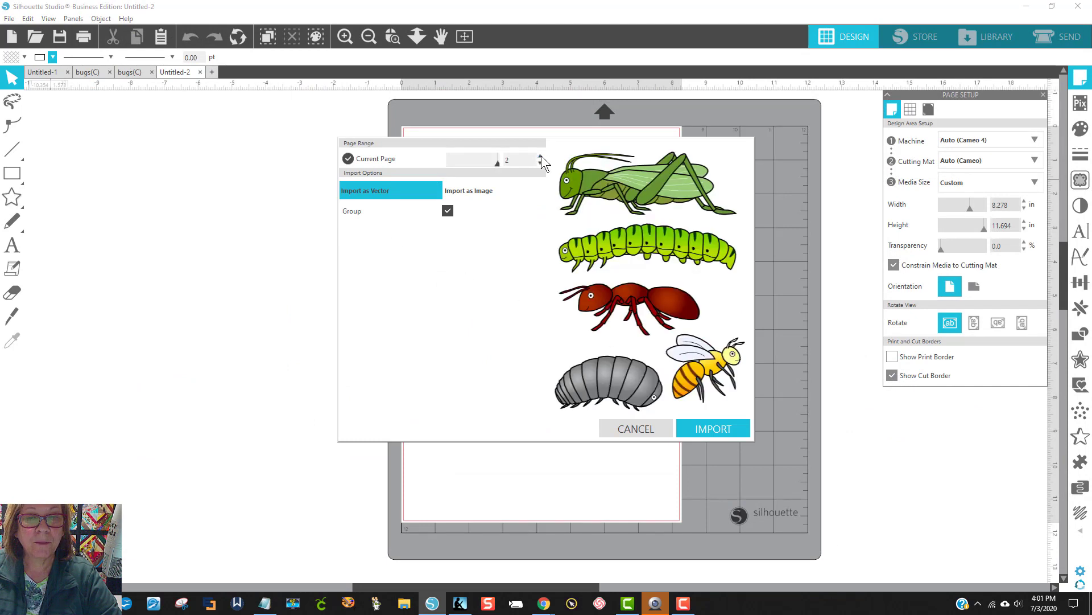
pyautogui.click(541, 162)
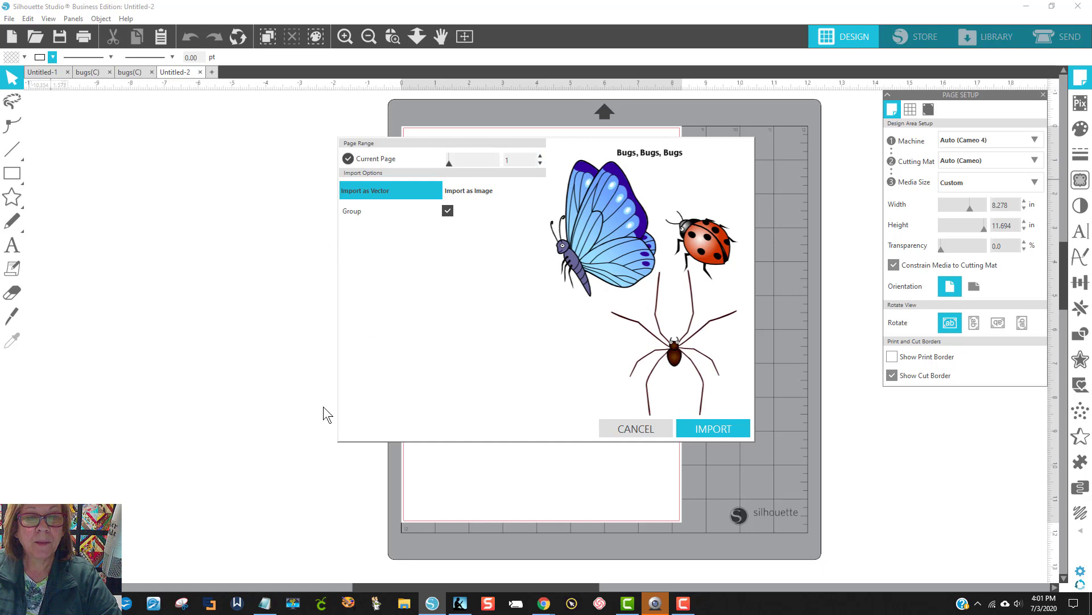
pyautogui.click(469, 189)
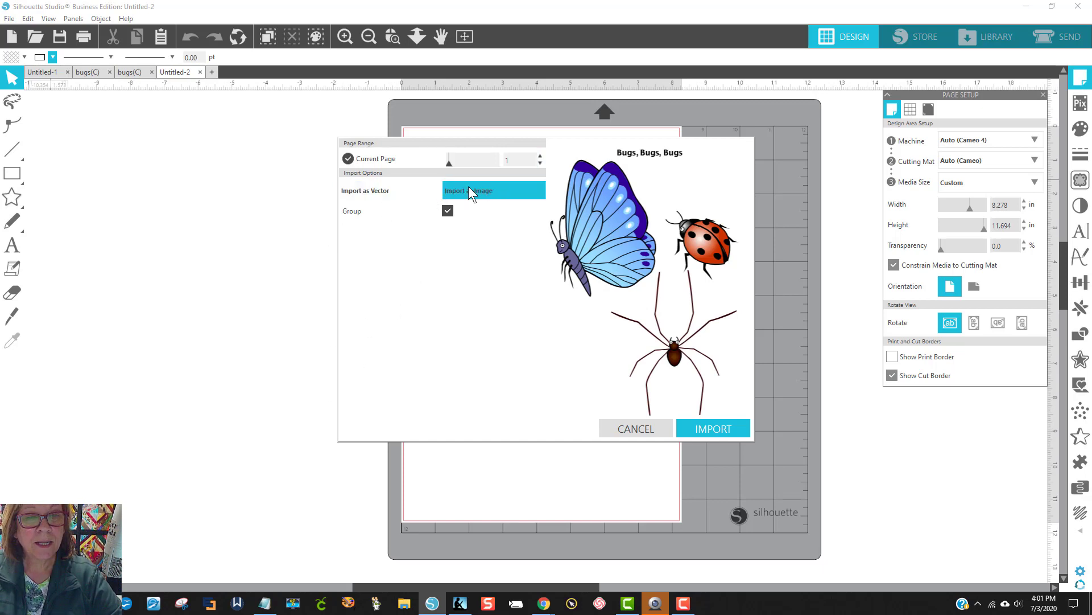
pyautogui.click(536, 211)
pyautogui.click(412, 212)
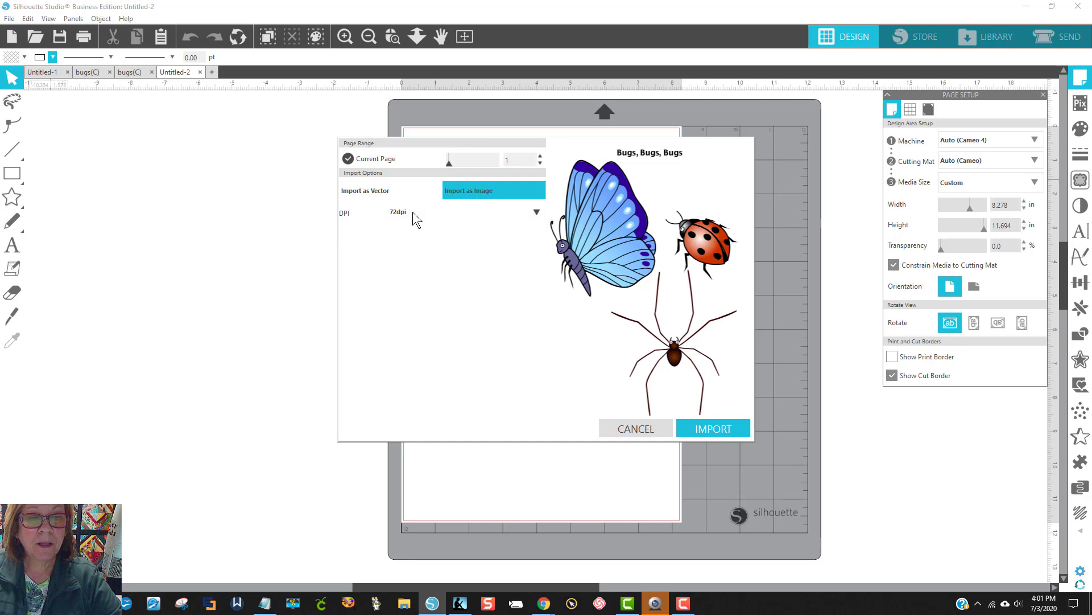
pyautogui.click(537, 212)
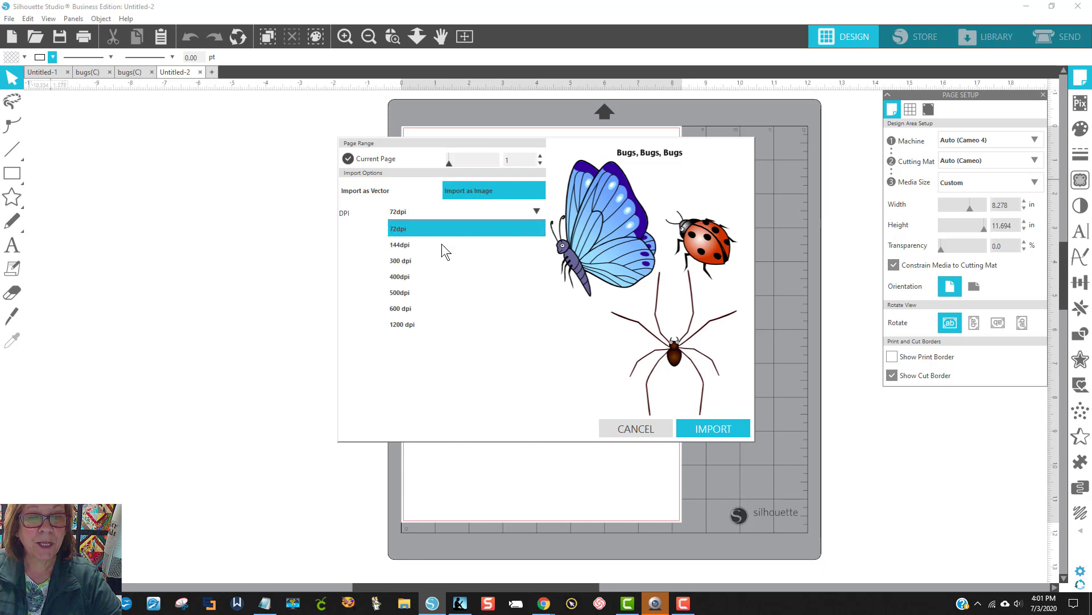
pyautogui.click(412, 261)
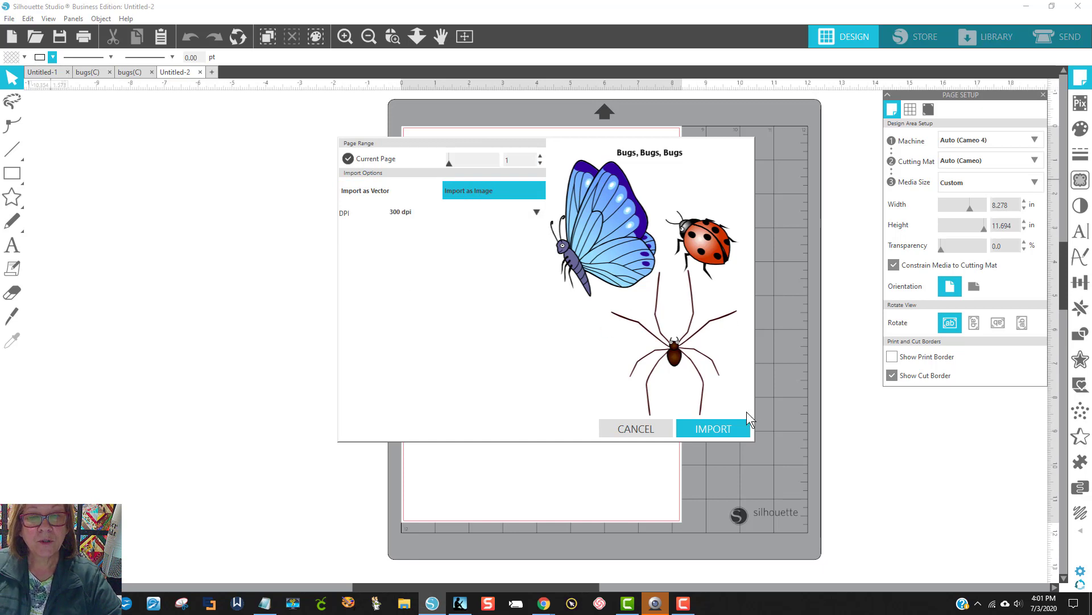
pyautogui.click(716, 428)
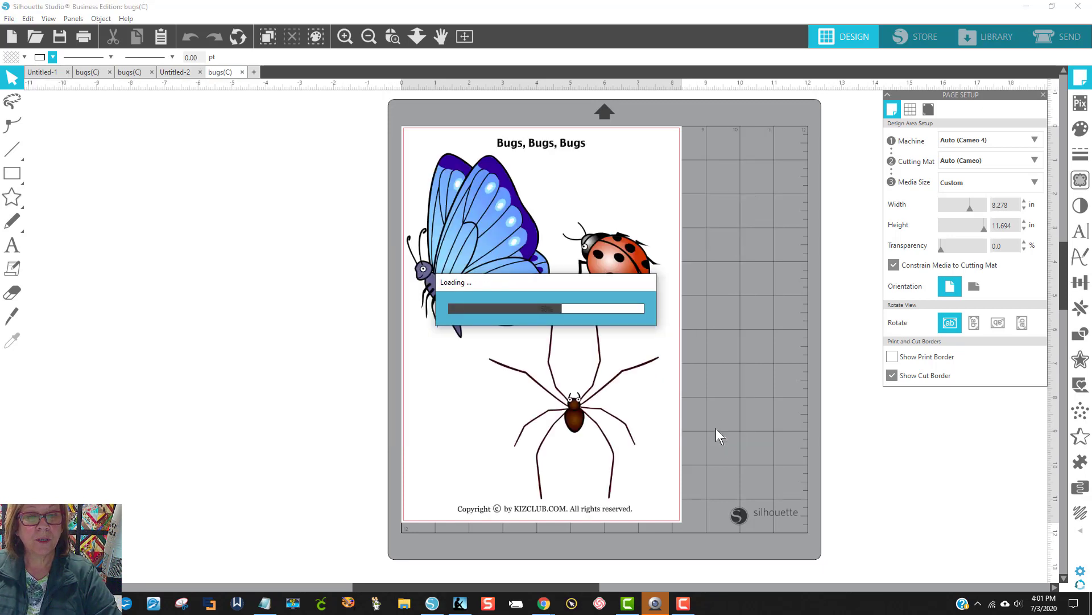
pyautogui.moveTo(598, 274); pyautogui.dragTo(298, 276)
pyautogui.click(397, 235)
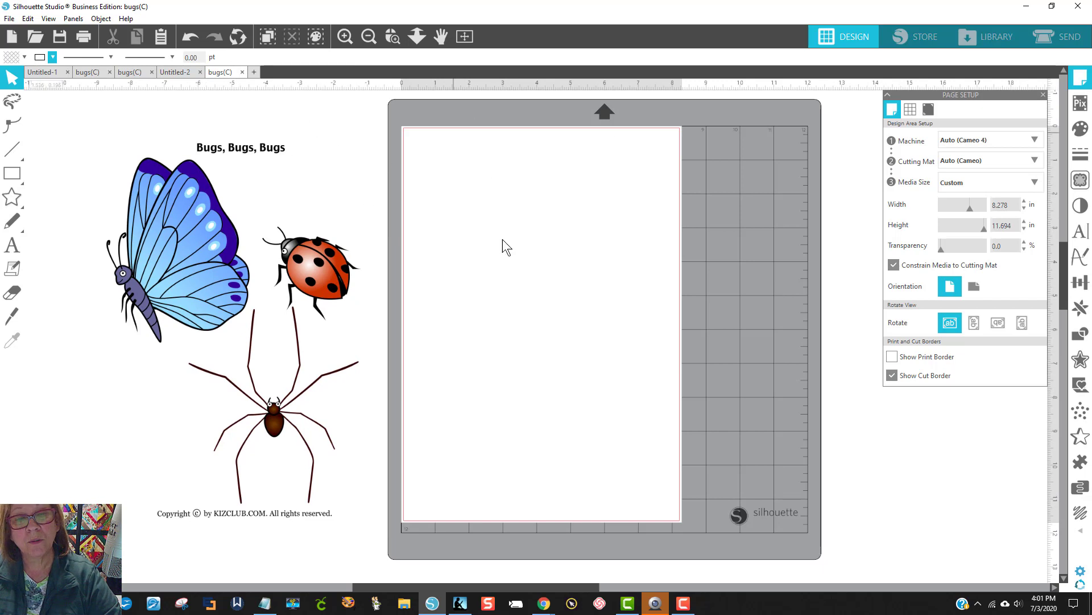
# Step: Open the bugs(C) PDF from Downloads again to bring in its other page
pyautogui.click(9, 19)
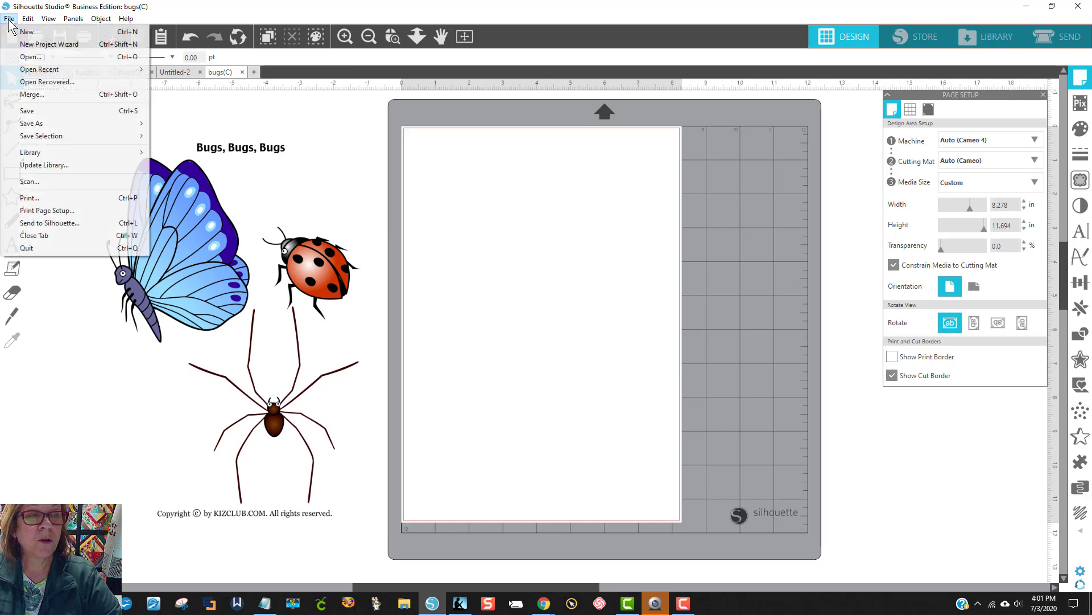
pyautogui.click(25, 58)
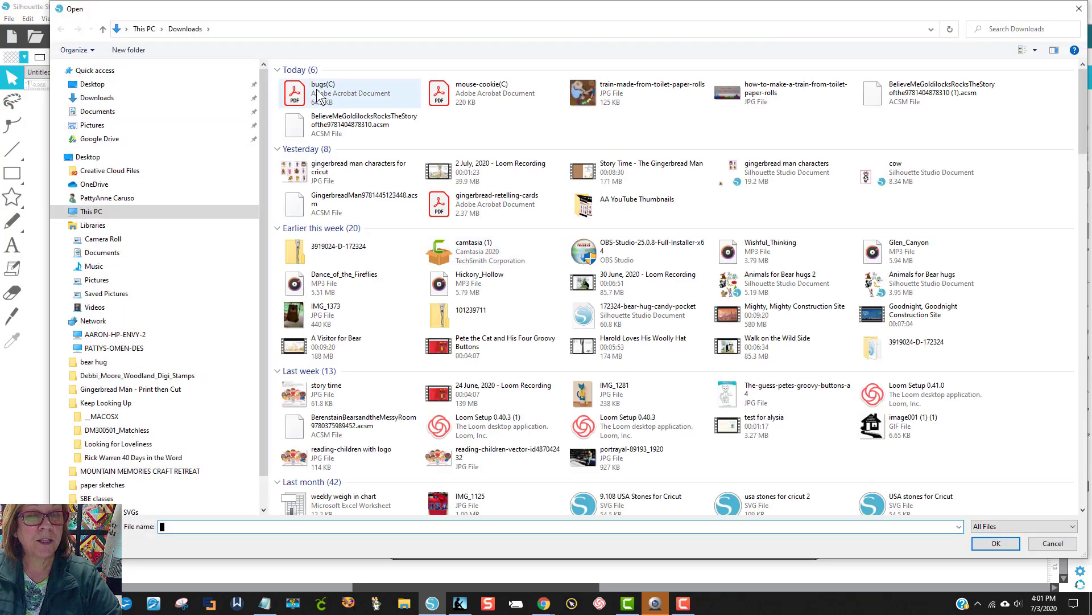
pyautogui.click(348, 93)
pyautogui.click(996, 543)
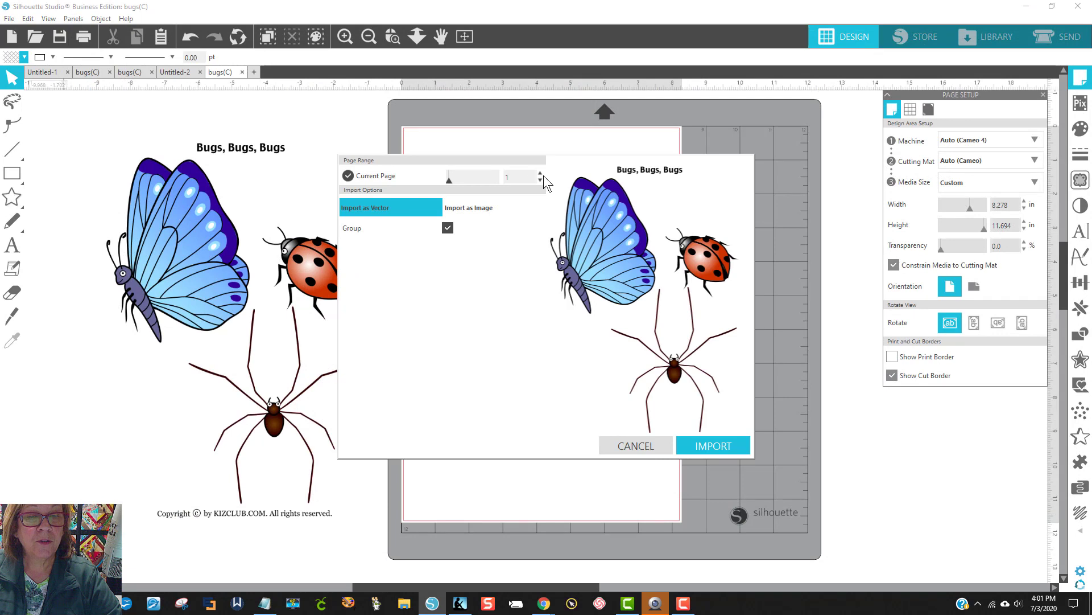
# Step: Import page 2 of the PDF as an image at 300 dpi
pyautogui.click(541, 174)
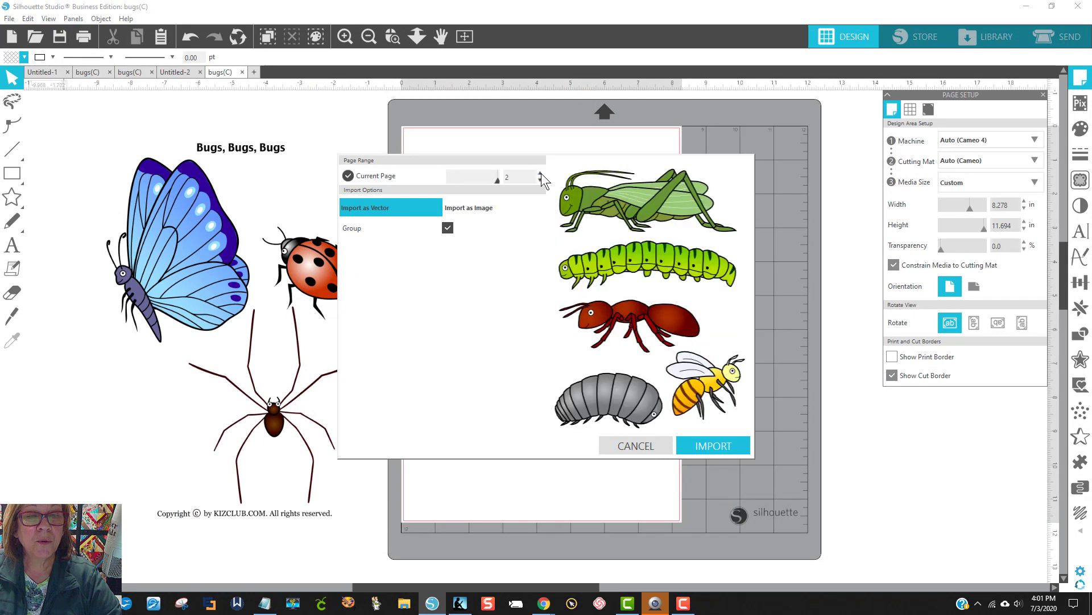
pyautogui.click(466, 208)
pyautogui.click(538, 224)
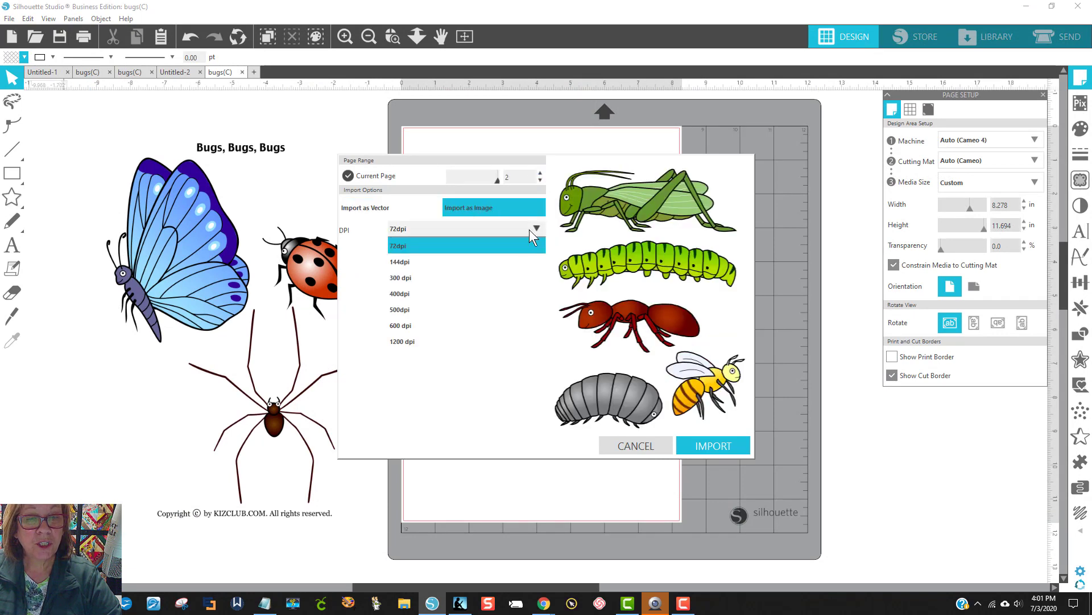
pyautogui.click(430, 282)
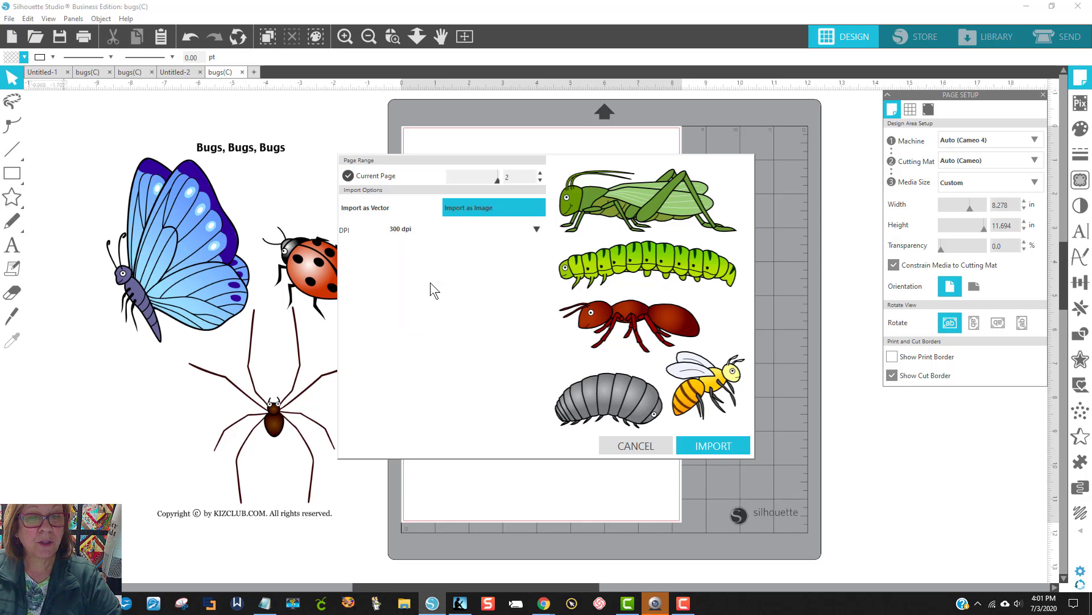
pyautogui.click(714, 446)
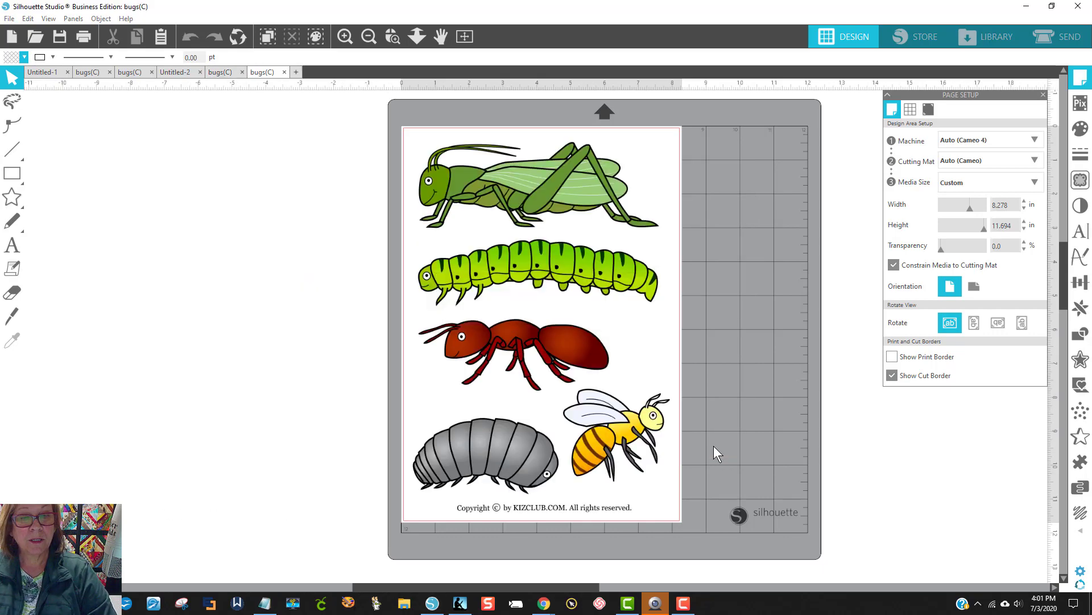
# Step: Copy the page 2 image and paste it into the document that holds the butterfly, ladybug and spider page
pyautogui.click(474, 200)
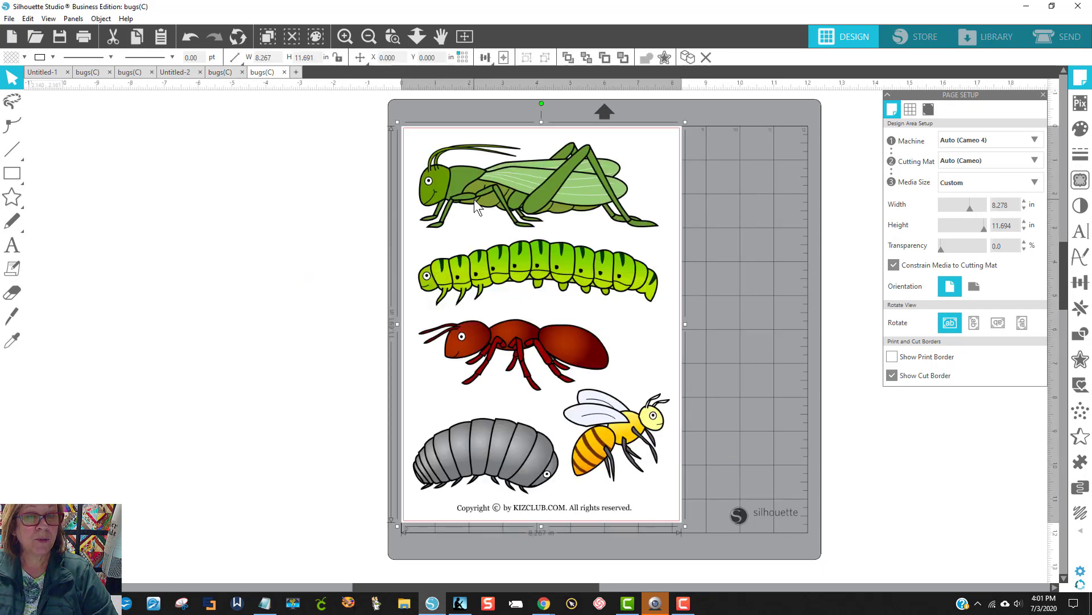
pyautogui.moveTo(473, 199); pyautogui.dragTo(539, 214)
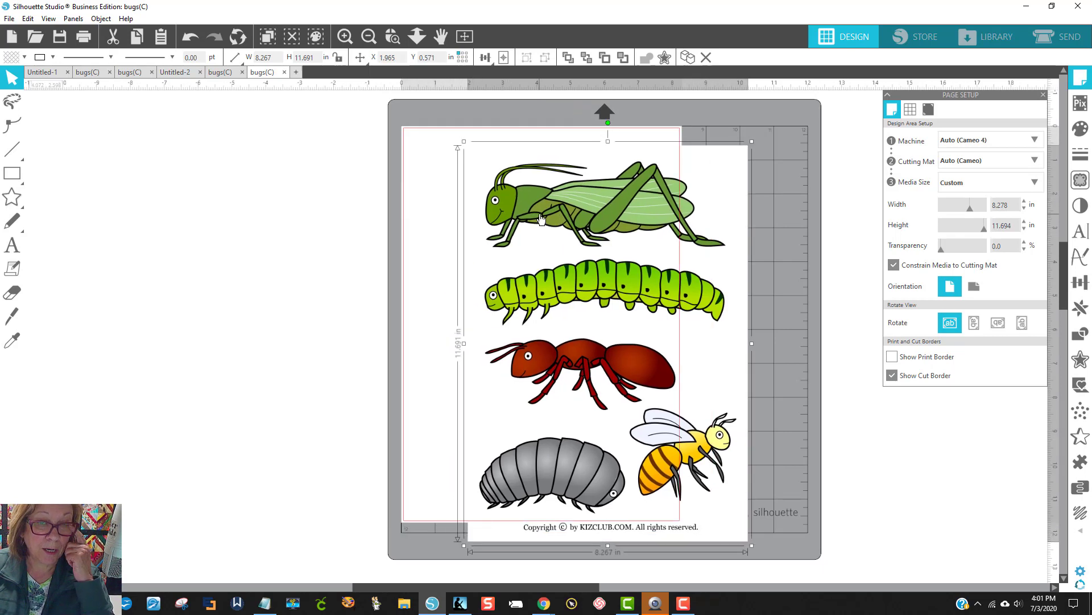
pyautogui.rightClick(540, 214)
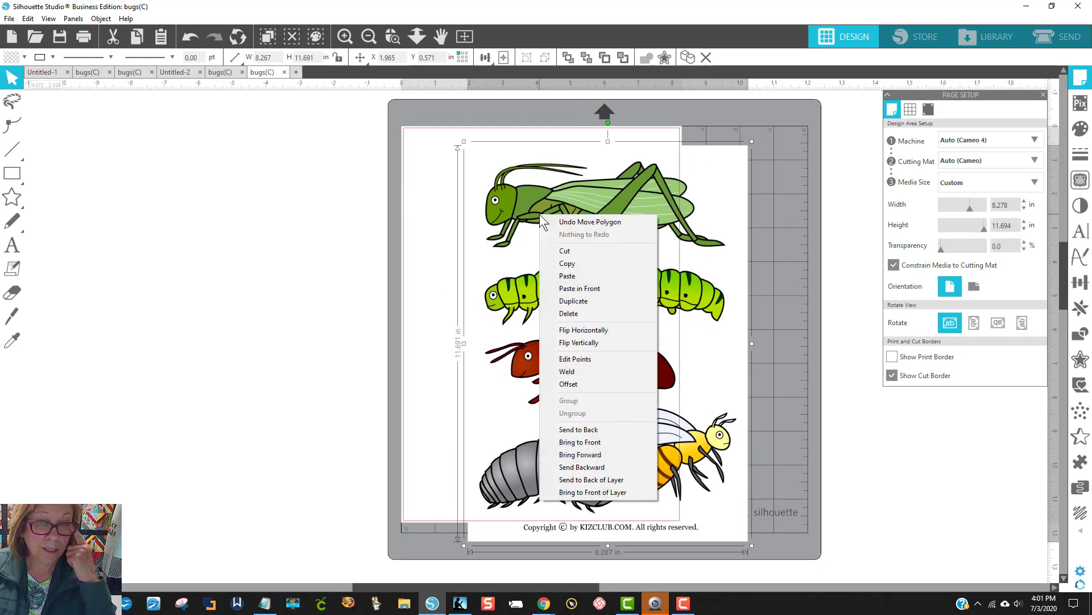
pyautogui.click(569, 263)
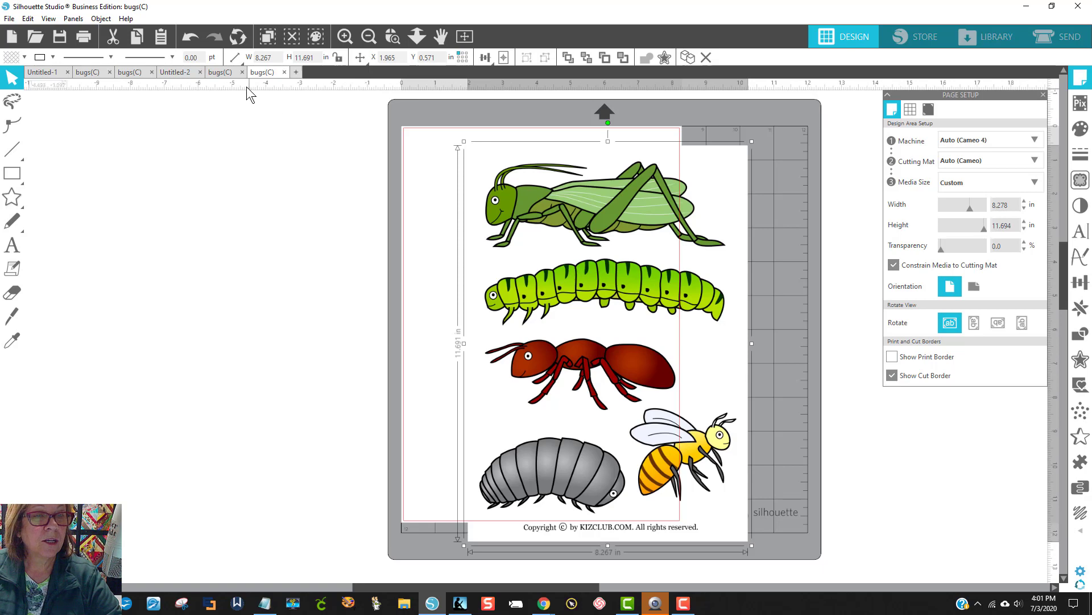
pyautogui.click(227, 73)
pyautogui.rightClick(521, 242)
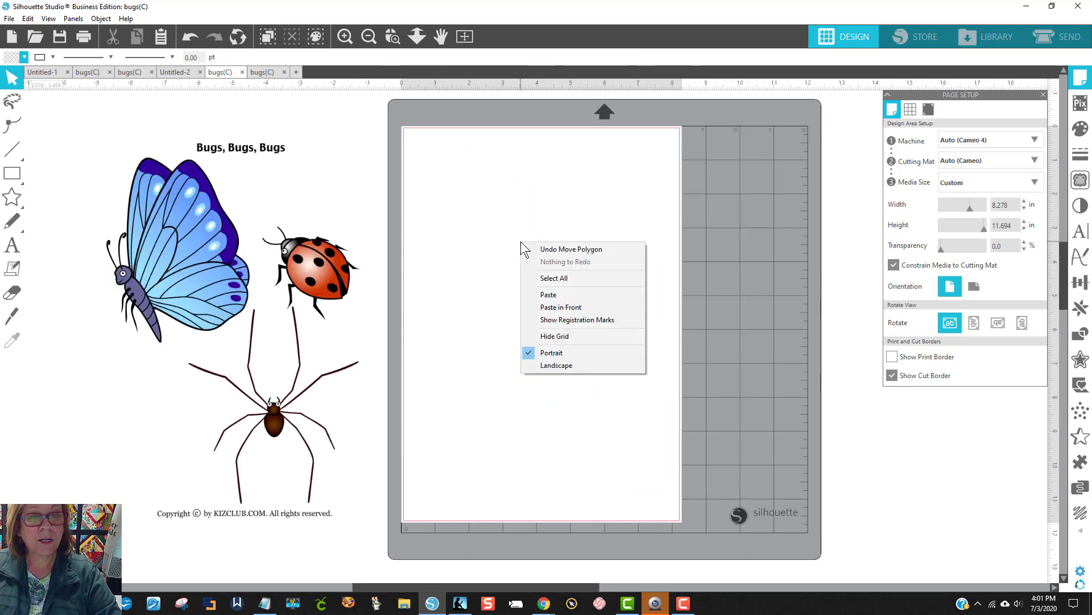
pyautogui.click(549, 295)
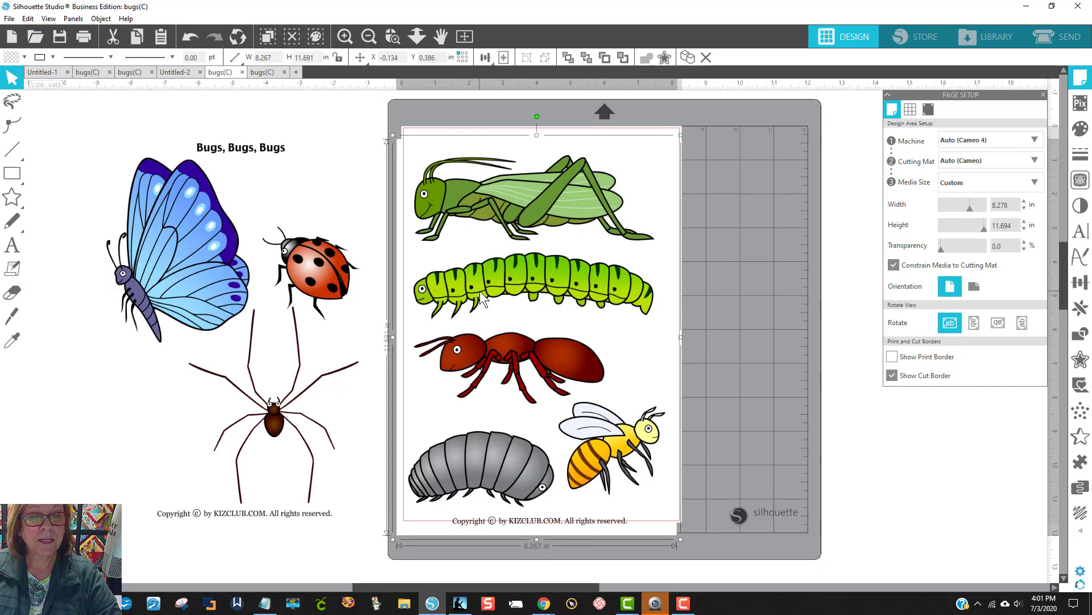
# Step: Close the separate page 2 document without saving and switch to the blank Untitled-2 document
pyautogui.click(264, 75)
pyautogui.click(288, 71)
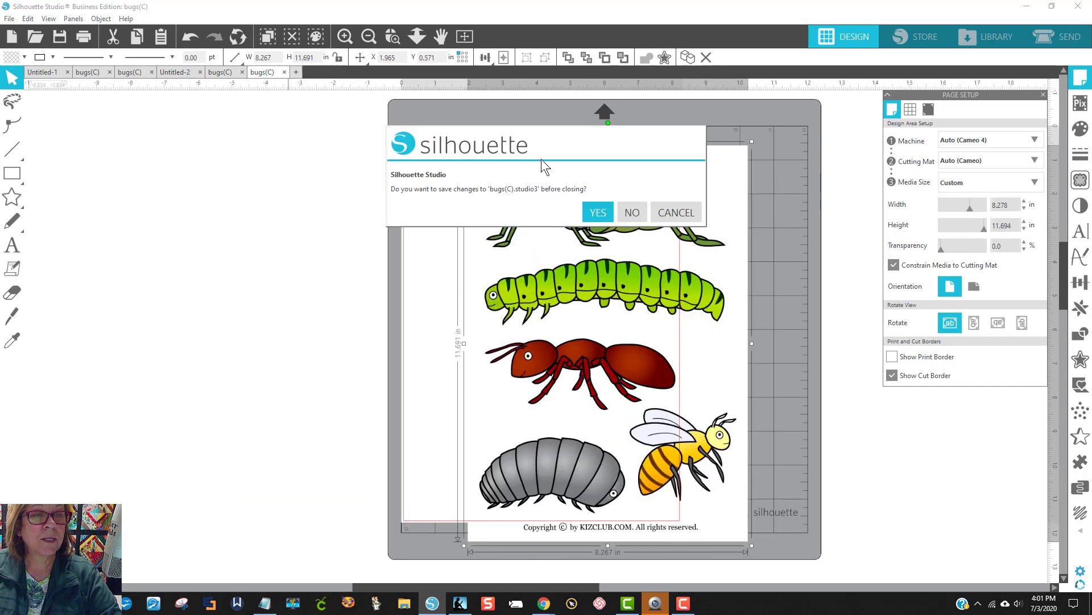
pyautogui.click(631, 212)
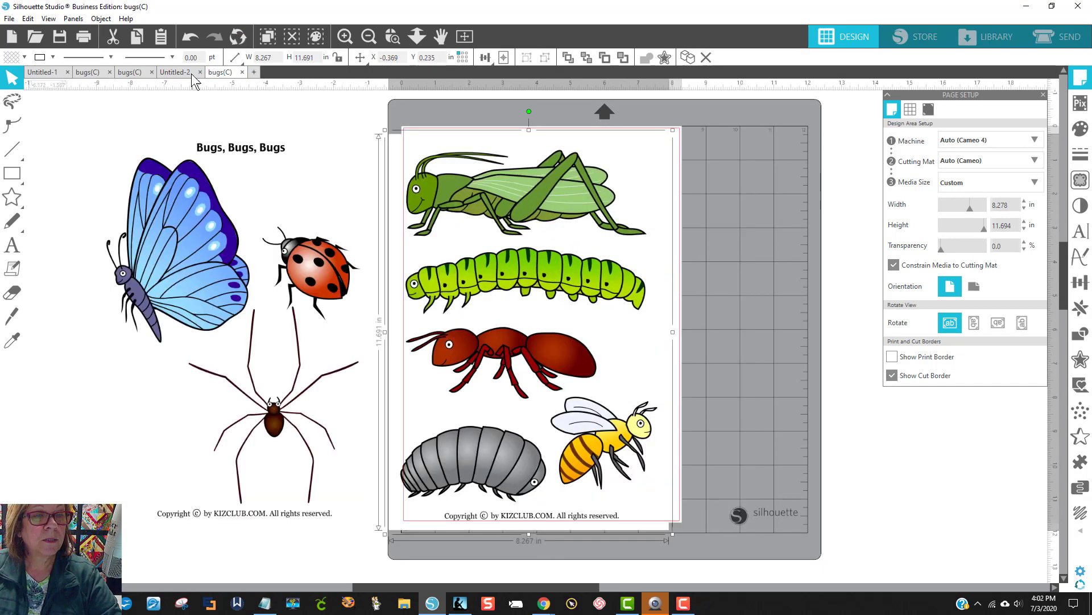
pyautogui.click(174, 73)
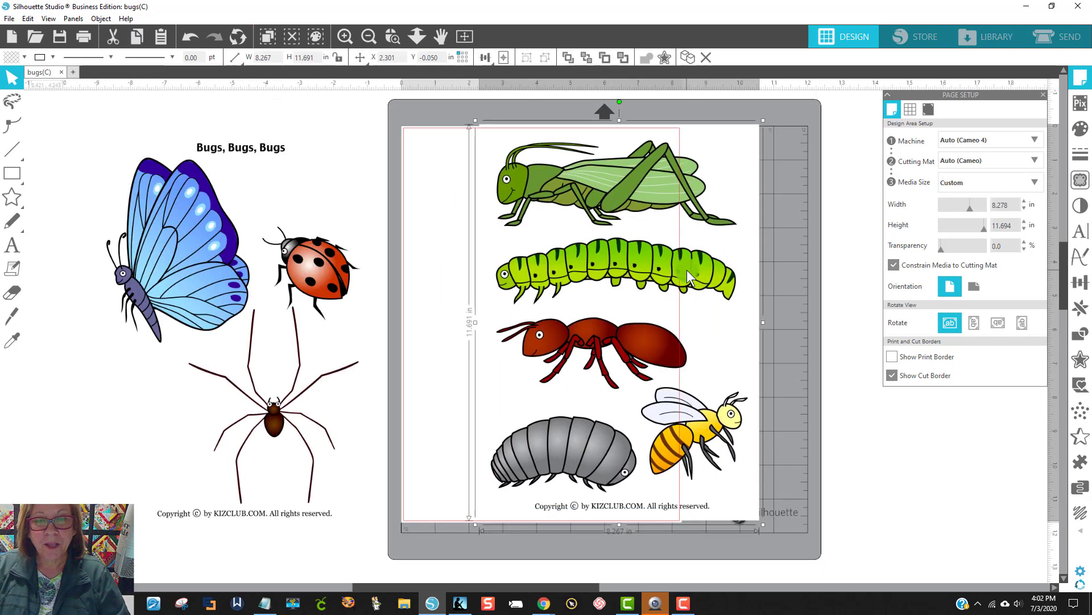
# Step: Move the butterfly, ladybug and spider page off the mat's left side and place the grasshopper page on the mat
pyautogui.click(360, 291)
pyautogui.moveTo(361, 291); pyautogui.dragTo(421, 280)
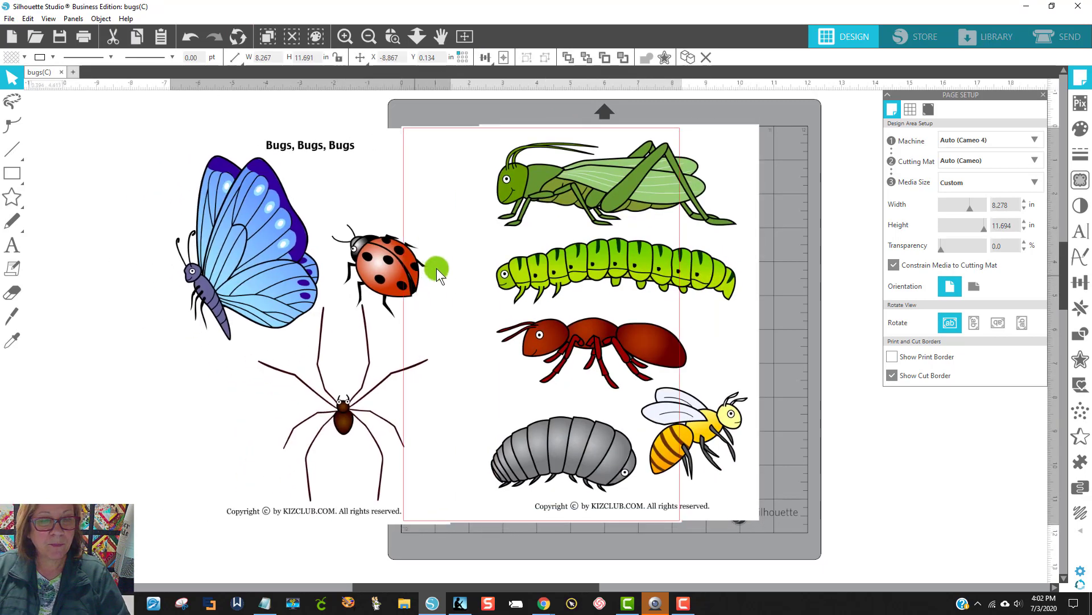
pyautogui.moveTo(547, 264); pyautogui.dragTo(555, 261)
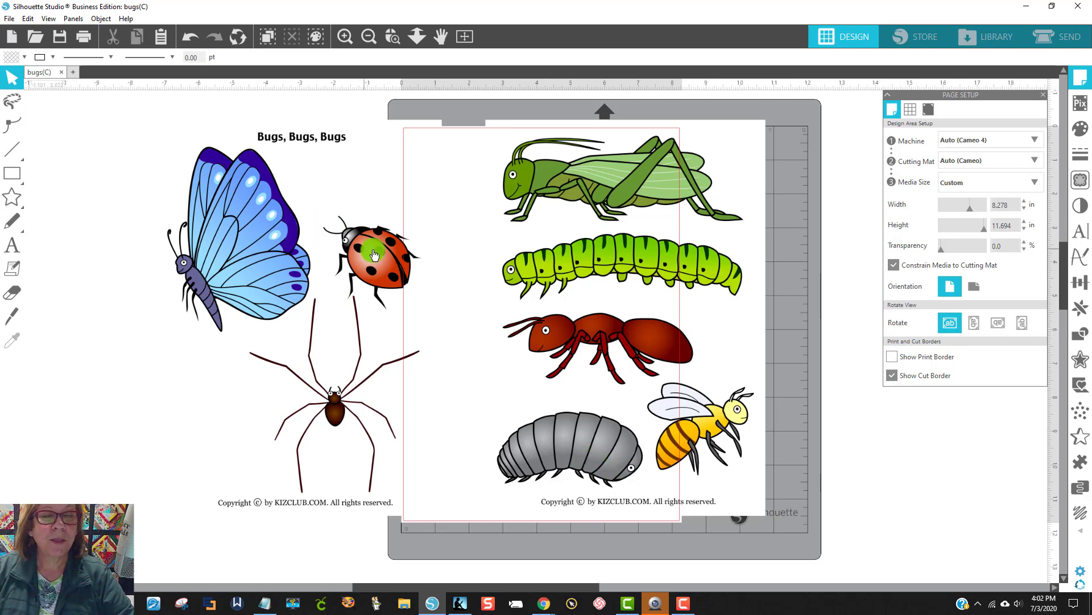
pyautogui.moveTo(373, 250); pyautogui.dragTo(285, 250)
pyautogui.moveTo(627, 279); pyautogui.dragTo(588, 276)
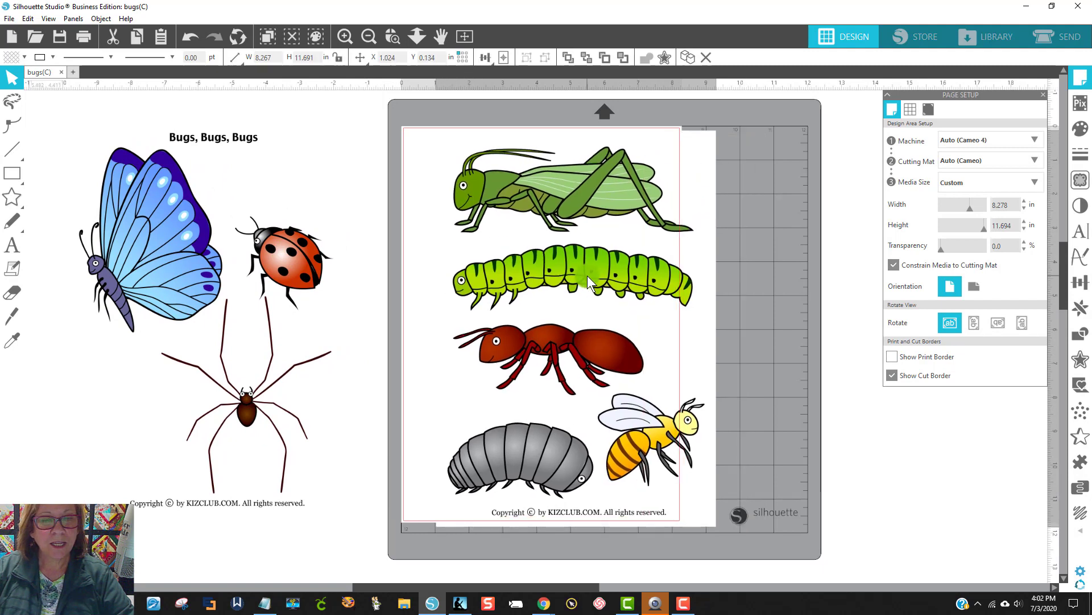
pyautogui.click(786, 316)
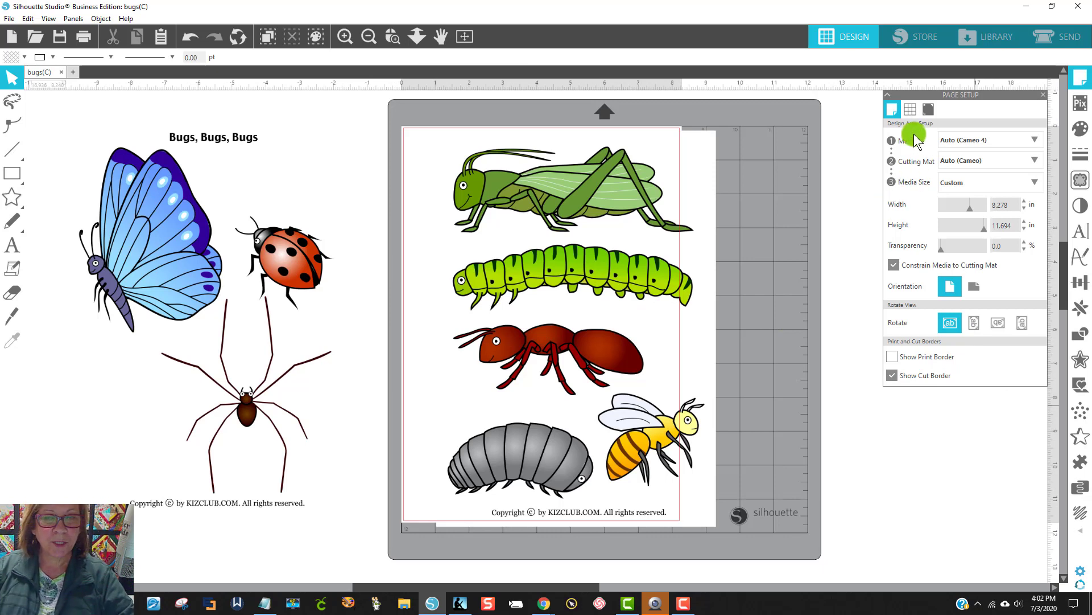
# Step: Trace and detach the grasshopper at a threshold of 96% and move it to the empty area right of the mat
pyautogui.click(1078, 184)
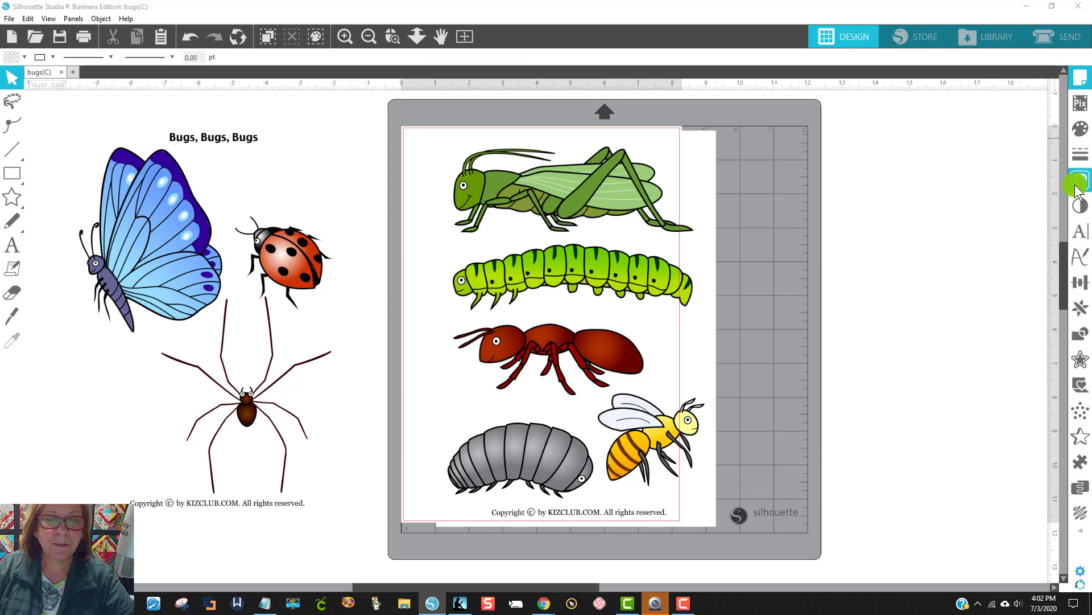
pyautogui.click(946, 142)
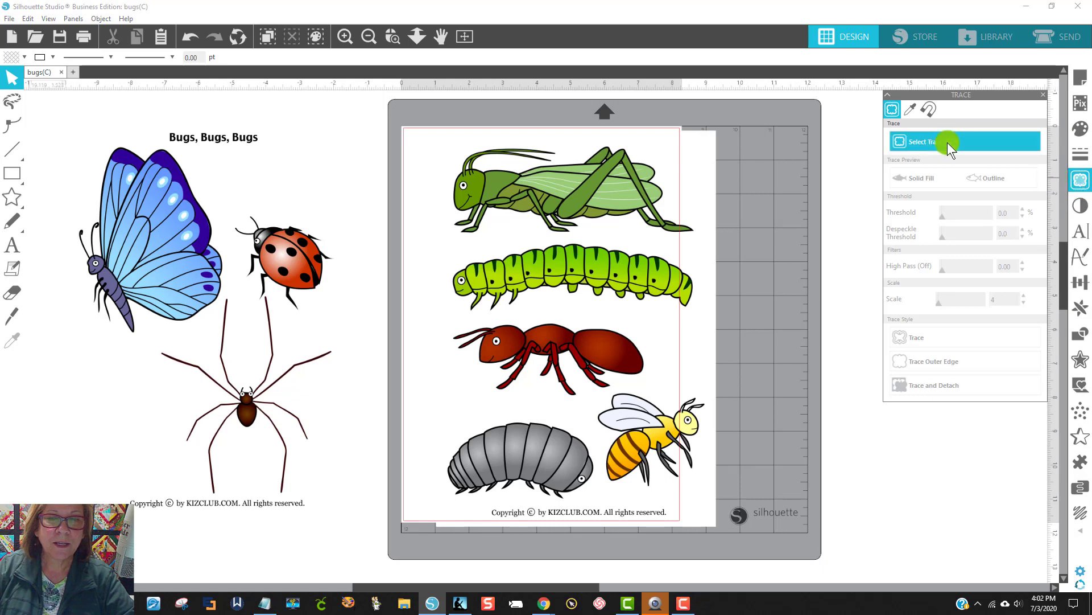
pyautogui.moveTo(420, 134); pyautogui.dragTo(712, 237)
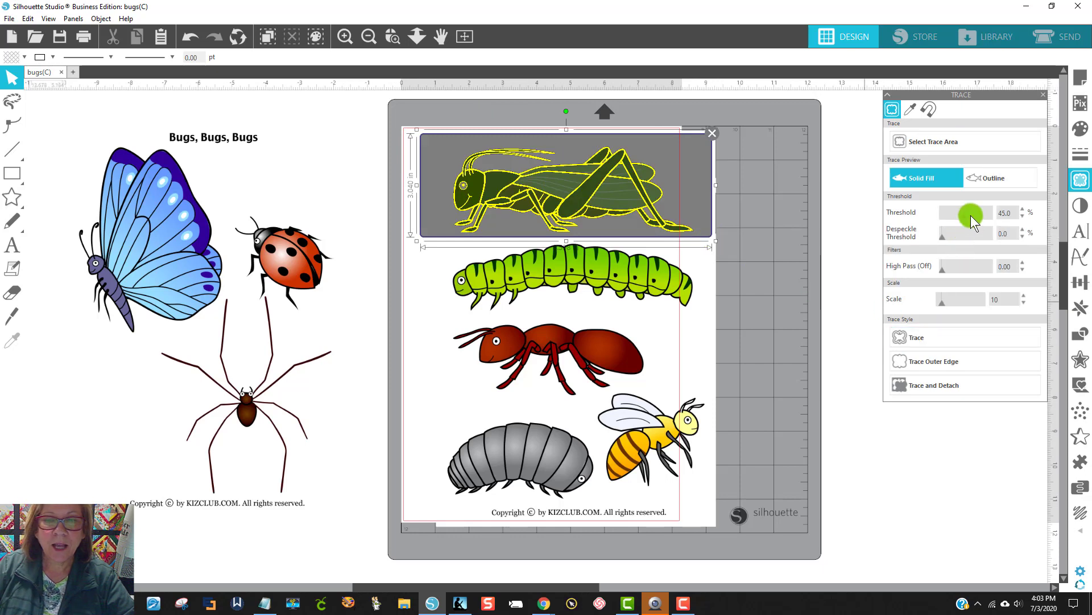
pyautogui.moveTo(981, 222); pyautogui.dragTo(990, 225)
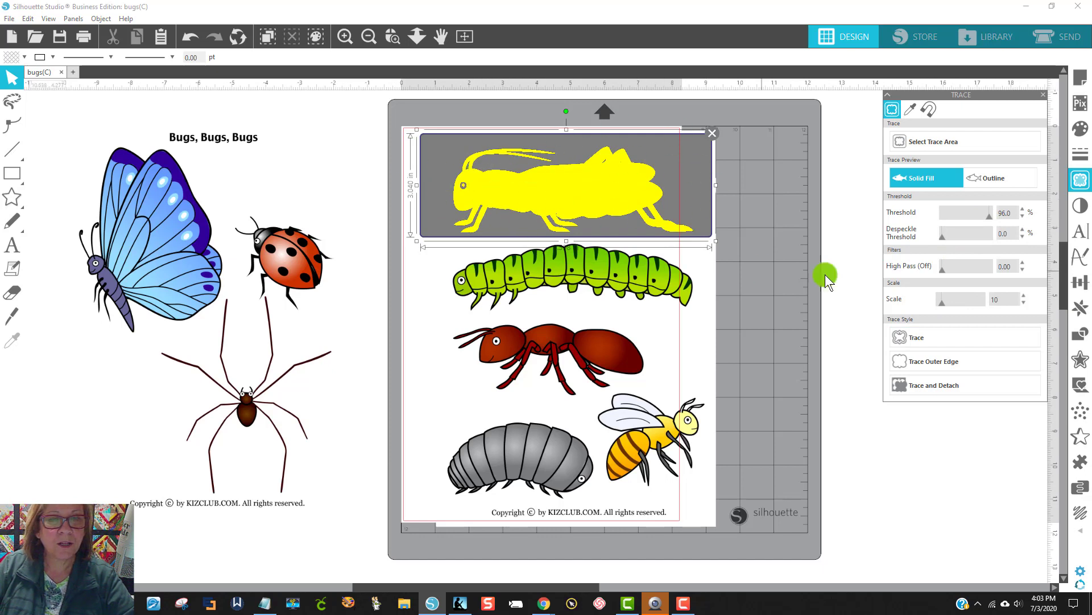
pyautogui.click(943, 387)
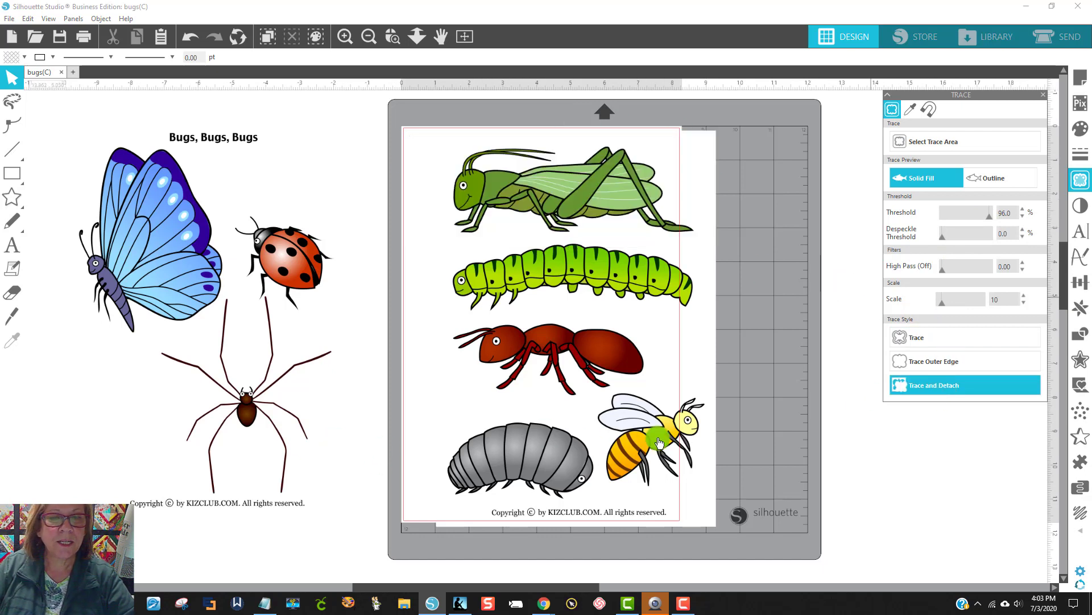
pyautogui.moveTo(602, 206); pyautogui.dragTo(934, 448)
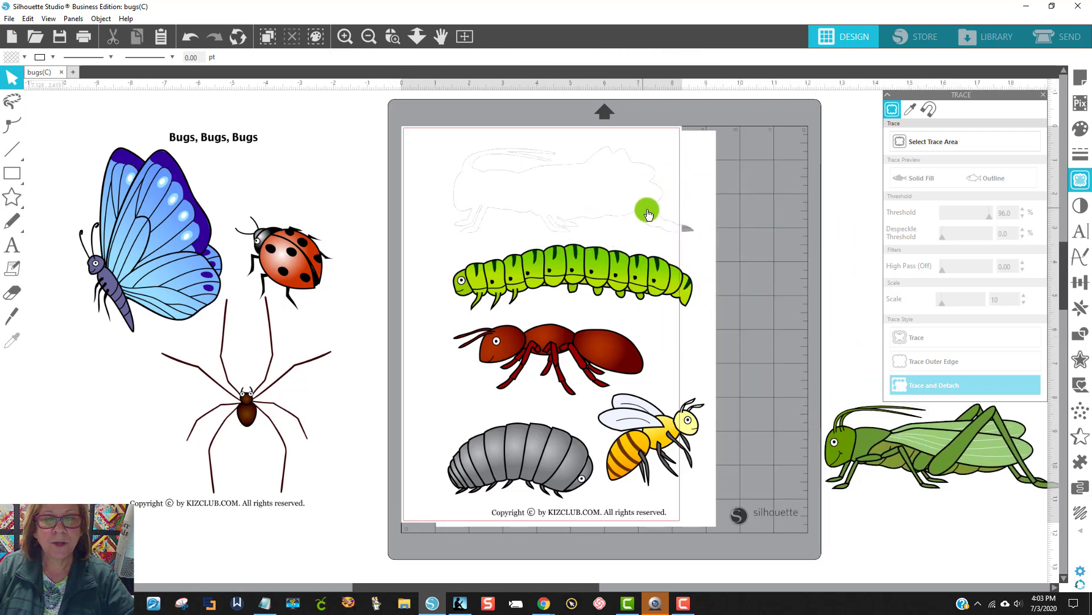
# Step: Trace and detach the green caterpillar at a threshold of 82% and move it off the mat below the grasshopper
pyautogui.moveTo(647, 210)
pyautogui.mouseDown()
pyautogui.moveTo(690, 215)
pyautogui.moveTo(618, 206)
pyautogui.moveTo(636, 203)
pyautogui.mouseUp()
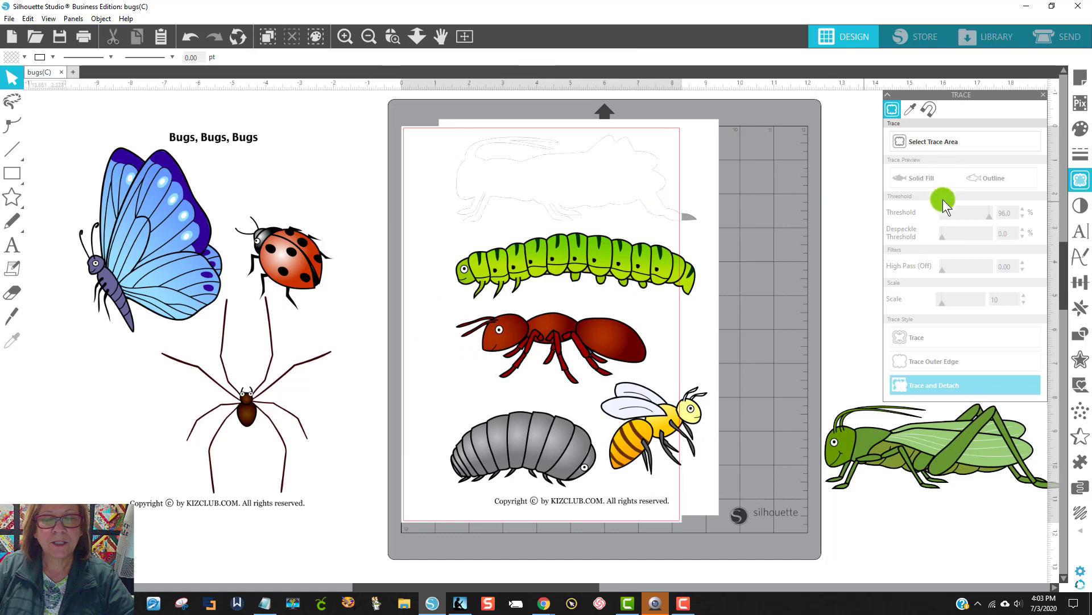
pyautogui.click(939, 142)
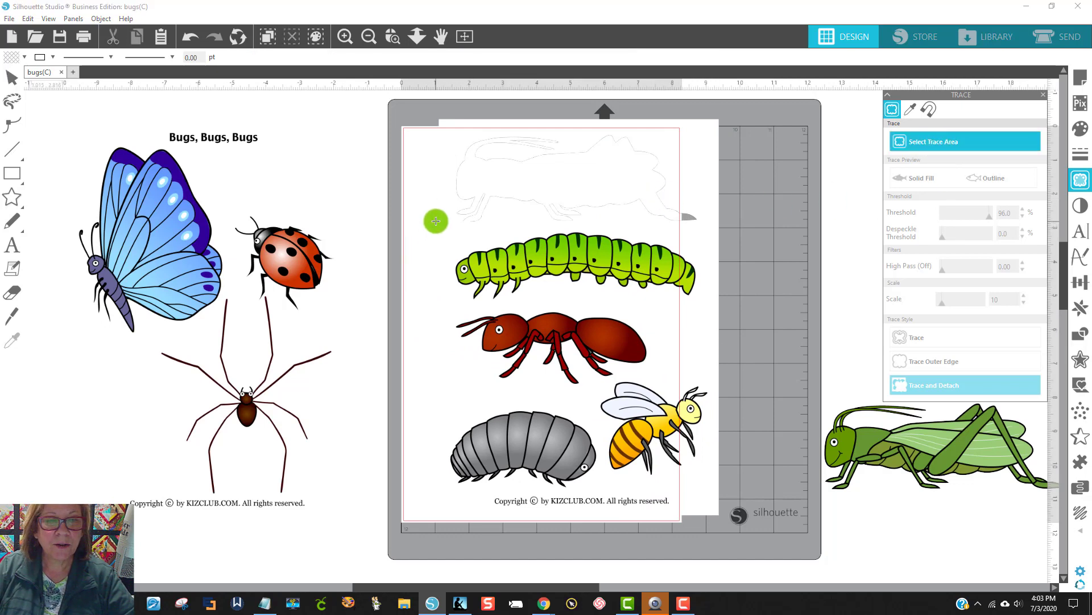
pyautogui.moveTo(435, 221)
pyautogui.mouseDown()
pyautogui.moveTo(643, 291)
pyautogui.moveTo(742, 307)
pyautogui.moveTo(712, 301)
pyautogui.mouseUp()
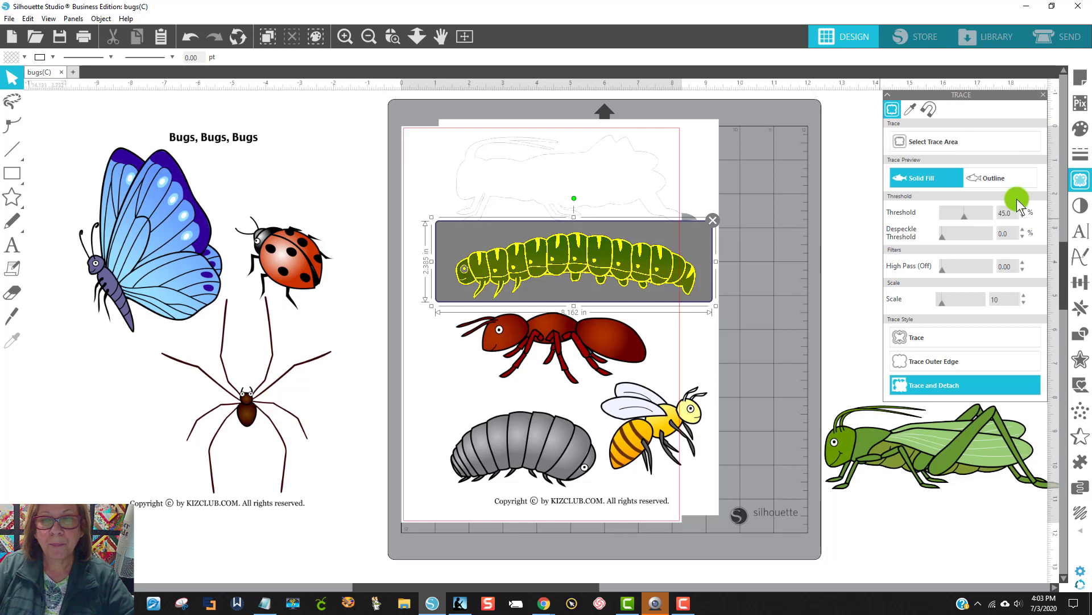
pyautogui.click(984, 217)
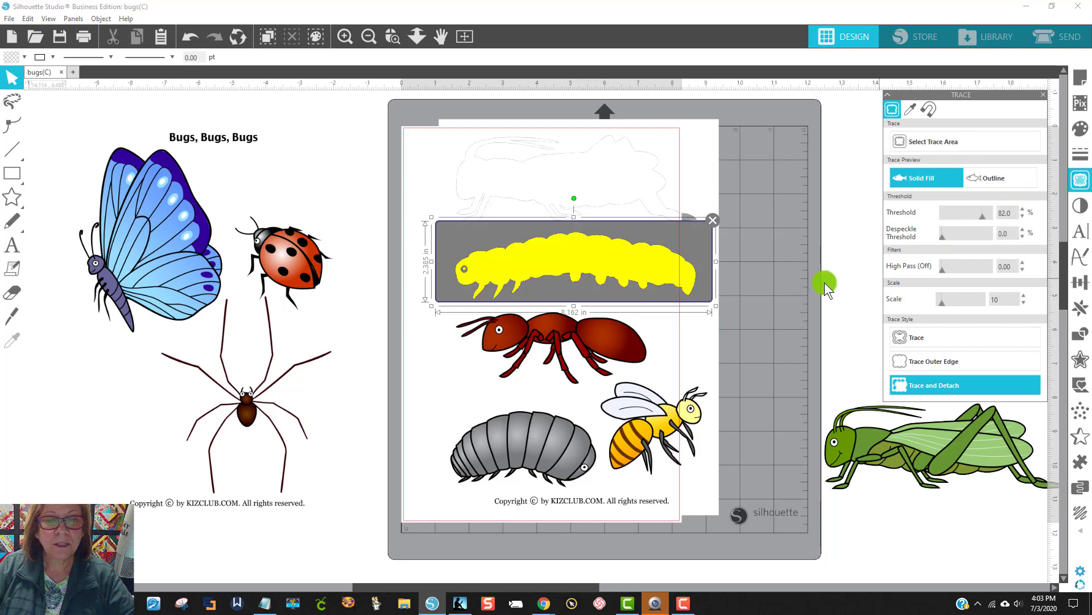
pyautogui.click(920, 389)
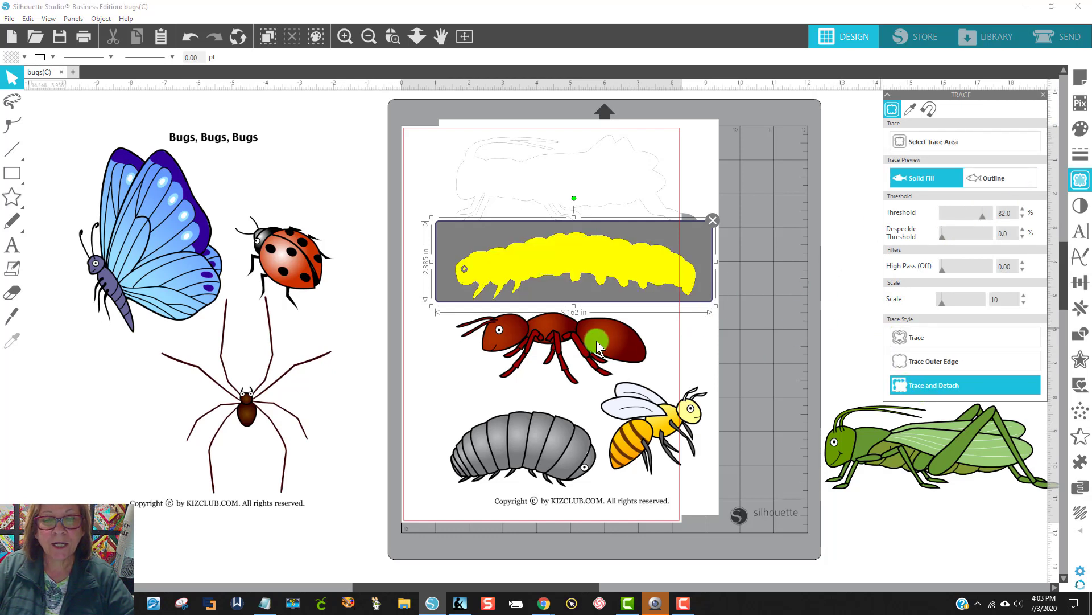
pyautogui.moveTo(574, 270)
pyautogui.mouseDown()
pyautogui.moveTo(728, 302)
pyautogui.moveTo(952, 537)
pyautogui.mouseUp()
# Step: Mark a trace area around the ant, shift it over the gray pill bug and enlarge it to about 6.76 × 2.44 in
pyautogui.click(924, 145)
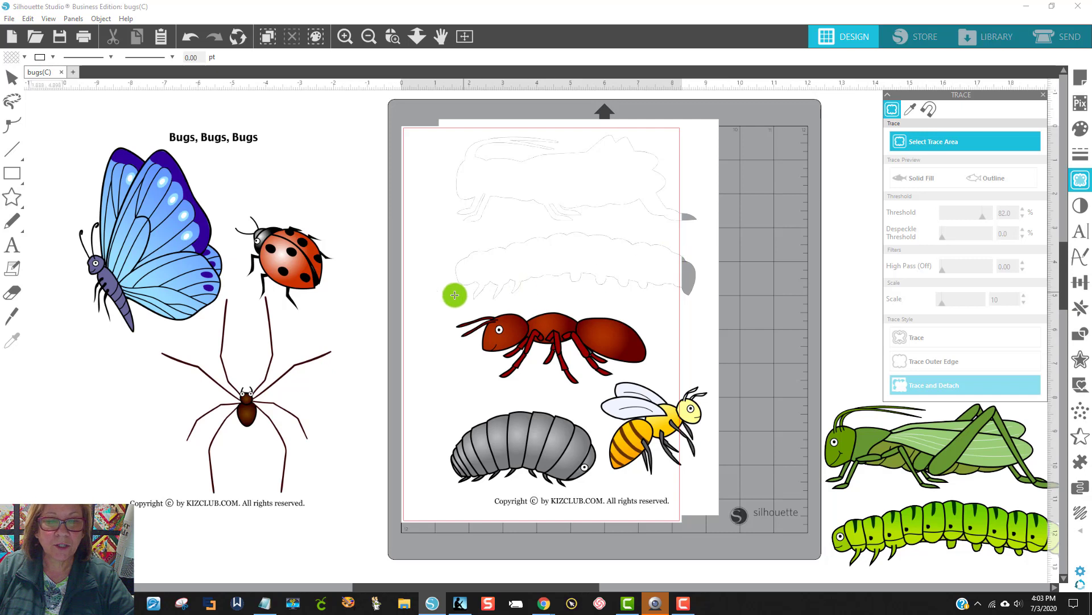
pyautogui.moveTo(438, 300)
pyautogui.mouseDown()
pyautogui.moveTo(572, 336)
pyautogui.moveTo(664, 380)
pyautogui.mouseUp()
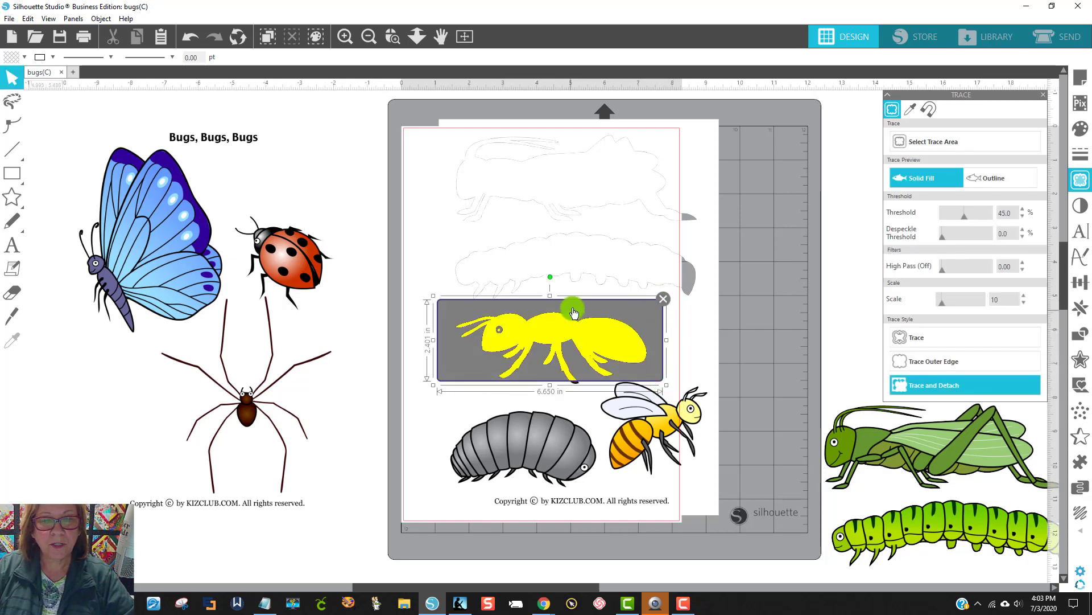
pyautogui.moveTo(569, 305)
pyautogui.mouseDown()
pyautogui.moveTo(680, 352)
pyautogui.moveTo(558, 388)
pyautogui.moveTo(526, 415)
pyautogui.moveTo(507, 412)
pyautogui.mouseUp()
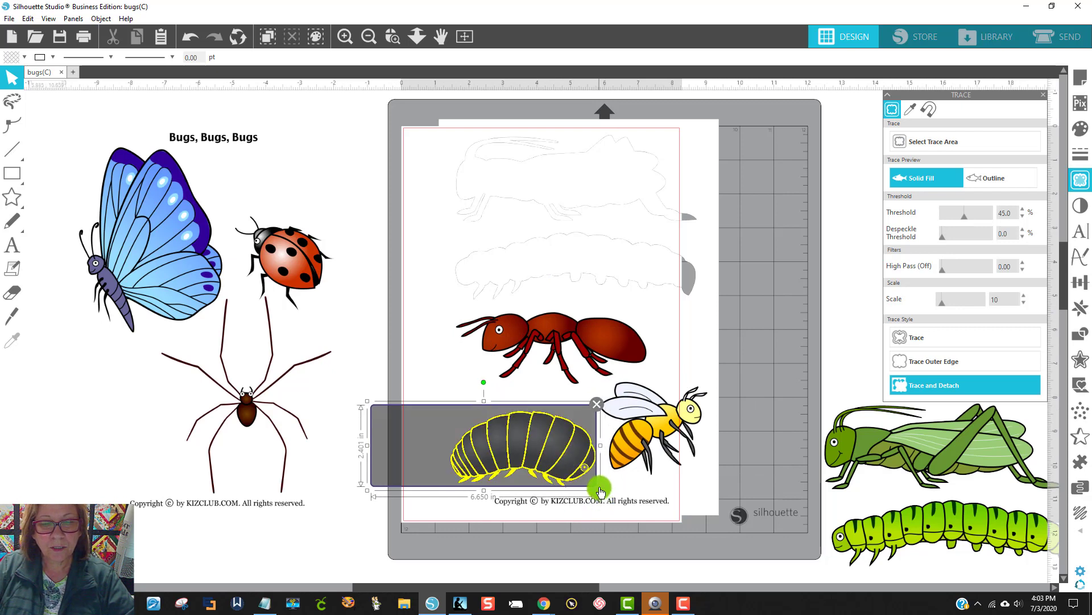
pyautogui.moveTo(601, 489); pyautogui.dragTo(604, 505)
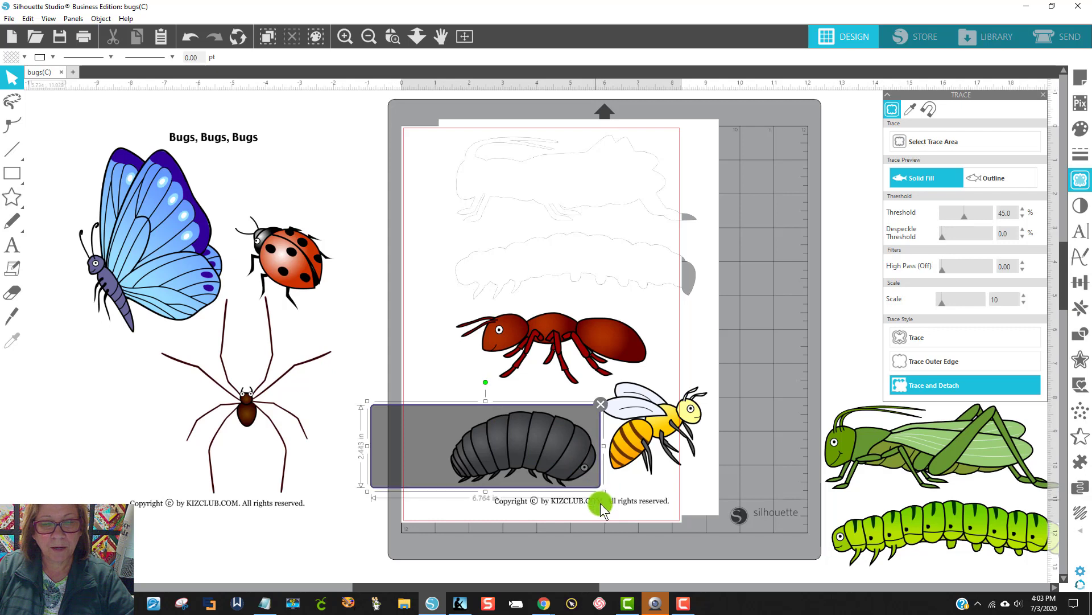
pyautogui.click(677, 419)
pyautogui.moveTo(643, 424); pyautogui.dragTo(657, 427)
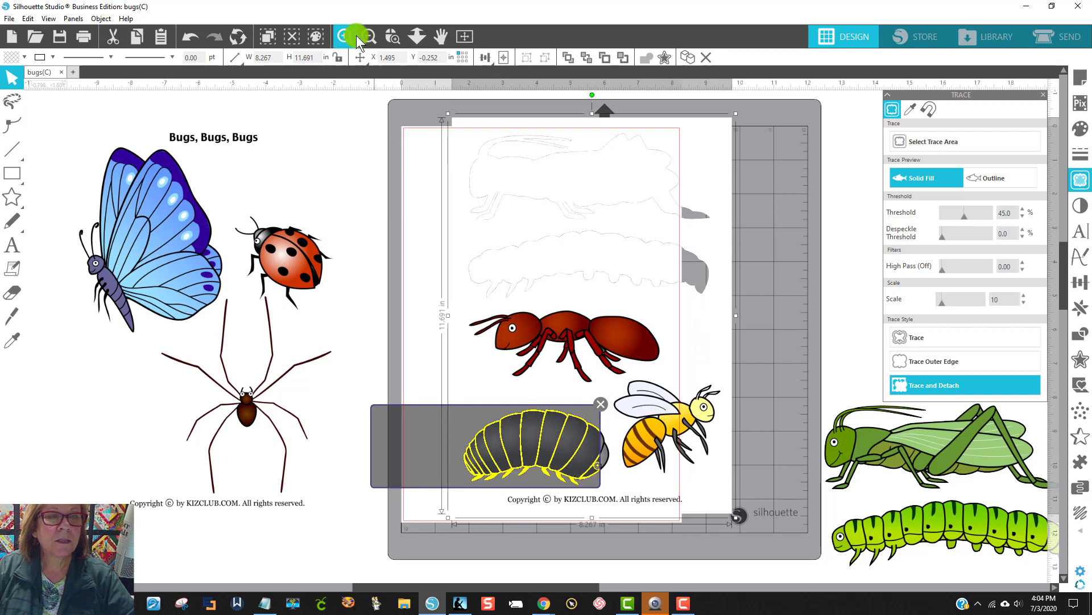
pyautogui.click(190, 36)
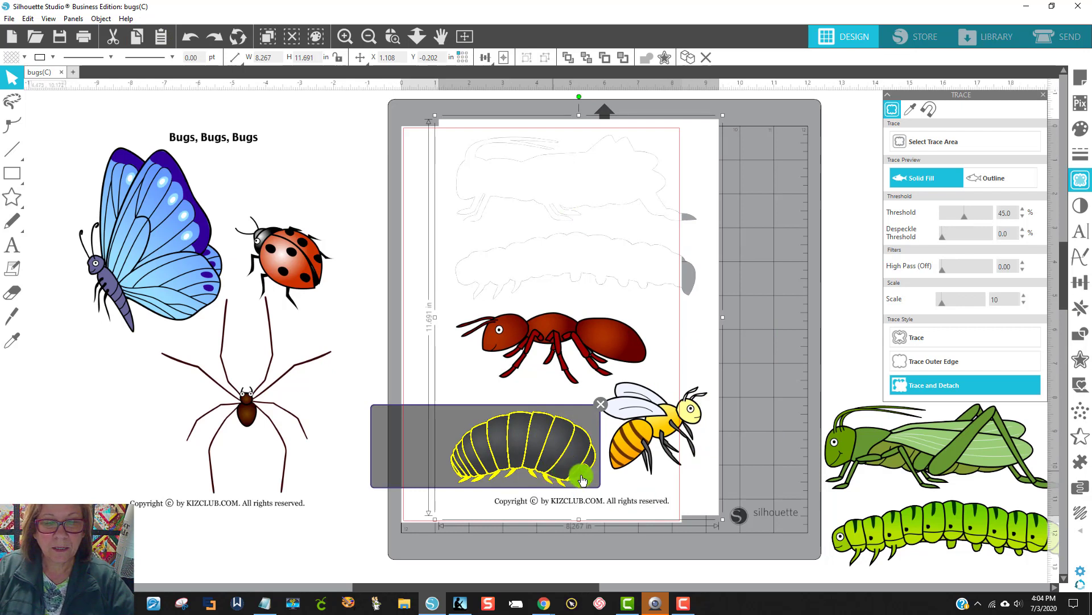
# Step: Trace and detach the gray pill bug at a threshold of 77% and move it beside the detached grasshopper and caterpillar
pyautogui.moveTo(965, 215); pyautogui.dragTo(979, 215)
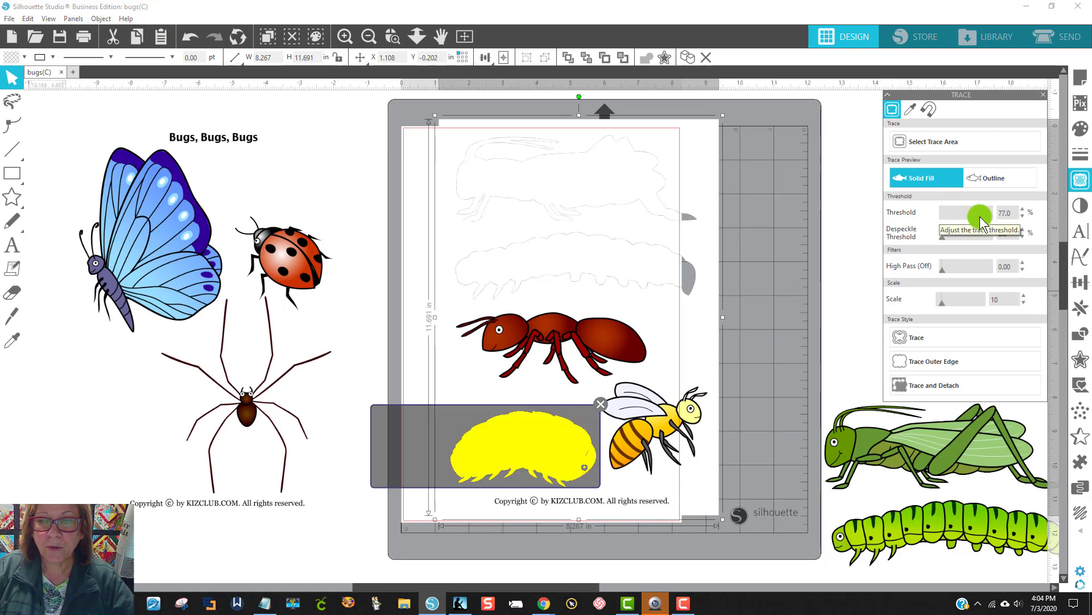
pyautogui.click(946, 386)
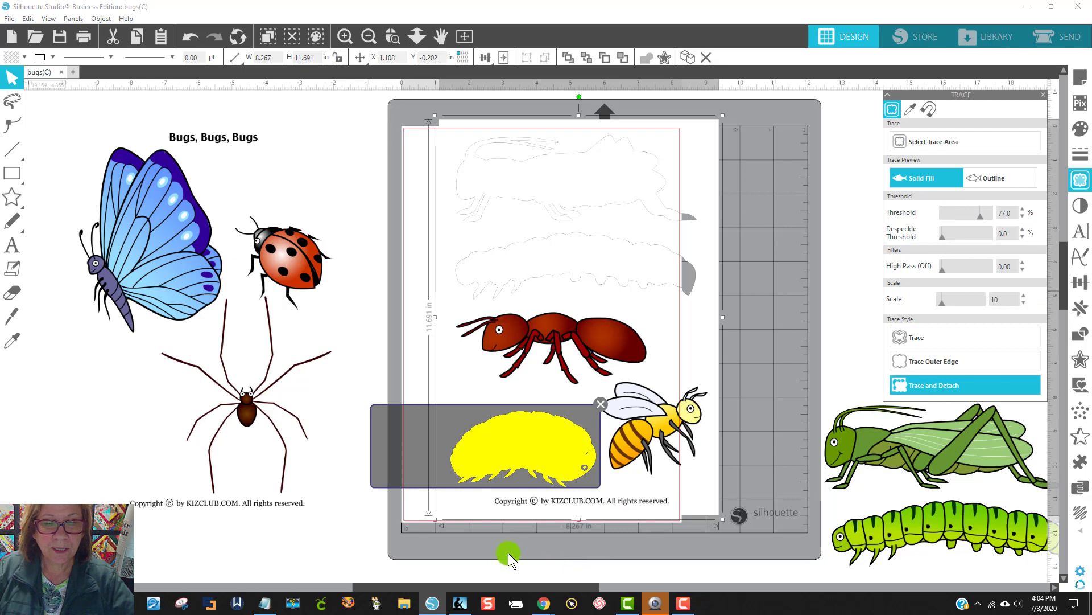
pyautogui.moveTo(524, 476)
pyautogui.mouseDown()
pyautogui.moveTo(734, 487)
pyautogui.moveTo(850, 523)
pyautogui.moveTo(831, 518)
pyautogui.mouseUp()
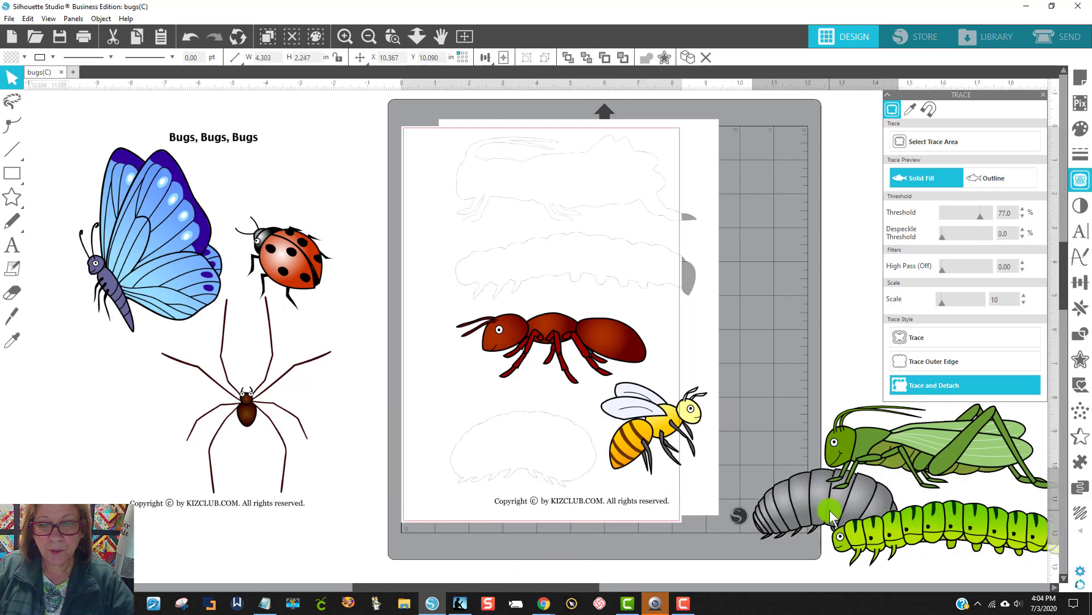
# Step: Trace and detach the bee at a threshold of 97% and move it above the other detached bugs
pyautogui.click(119, 328)
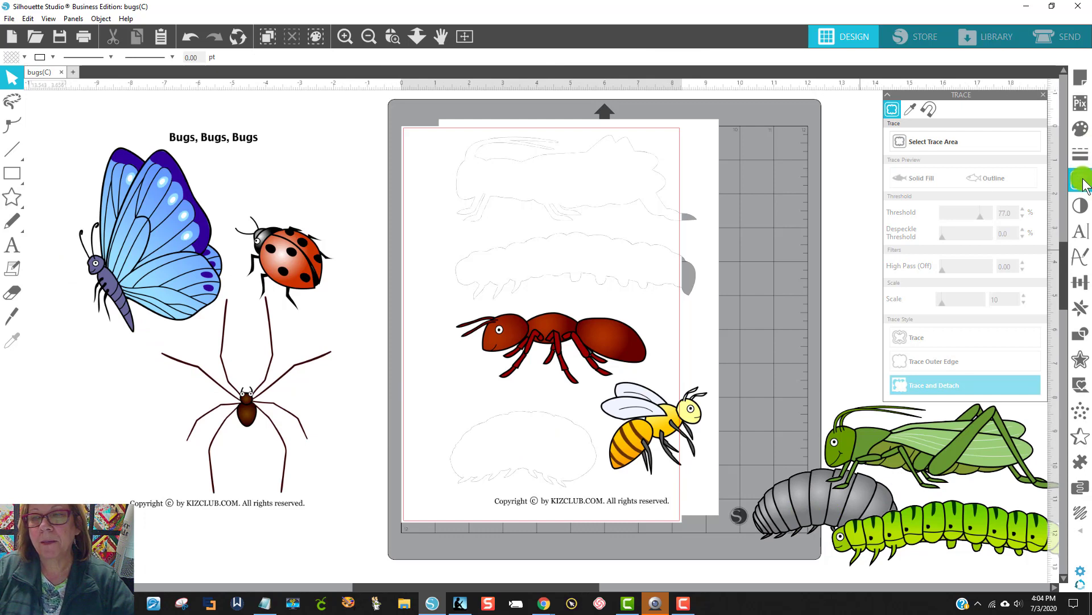
pyautogui.click(1085, 185)
pyautogui.click(945, 142)
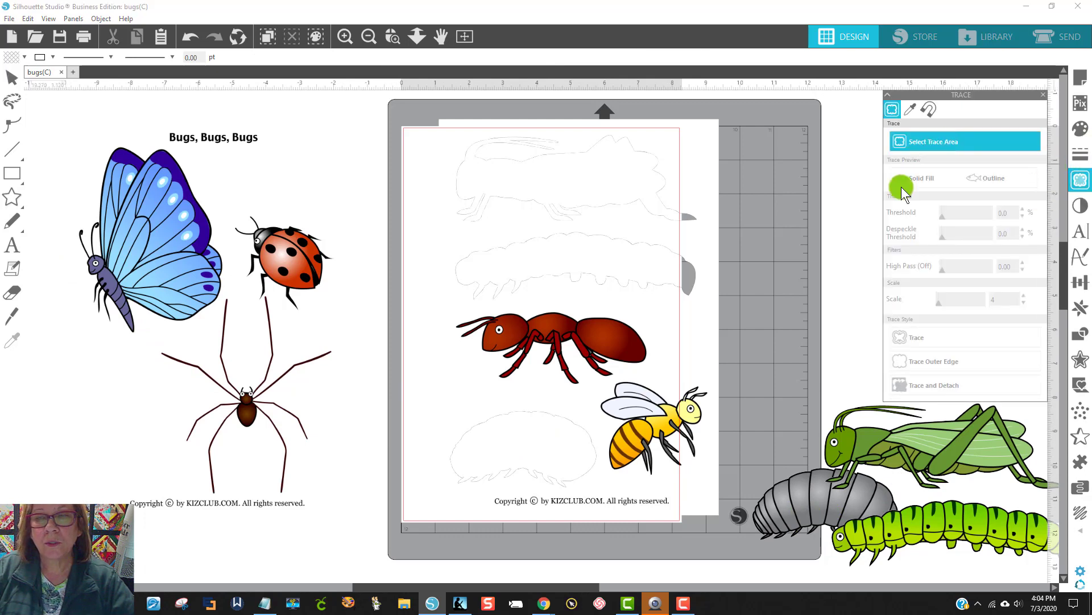
pyautogui.moveTo(719, 500)
pyautogui.mouseDown()
pyautogui.moveTo(654, 450)
pyautogui.moveTo(599, 379)
pyautogui.mouseUp()
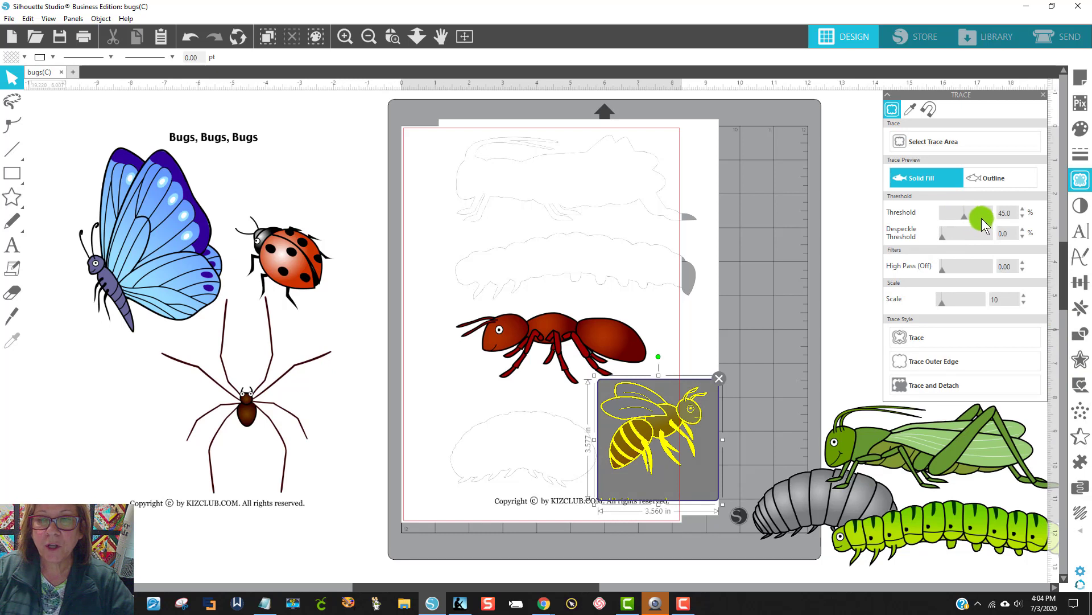
pyautogui.moveTo(982, 219); pyautogui.dragTo(992, 215)
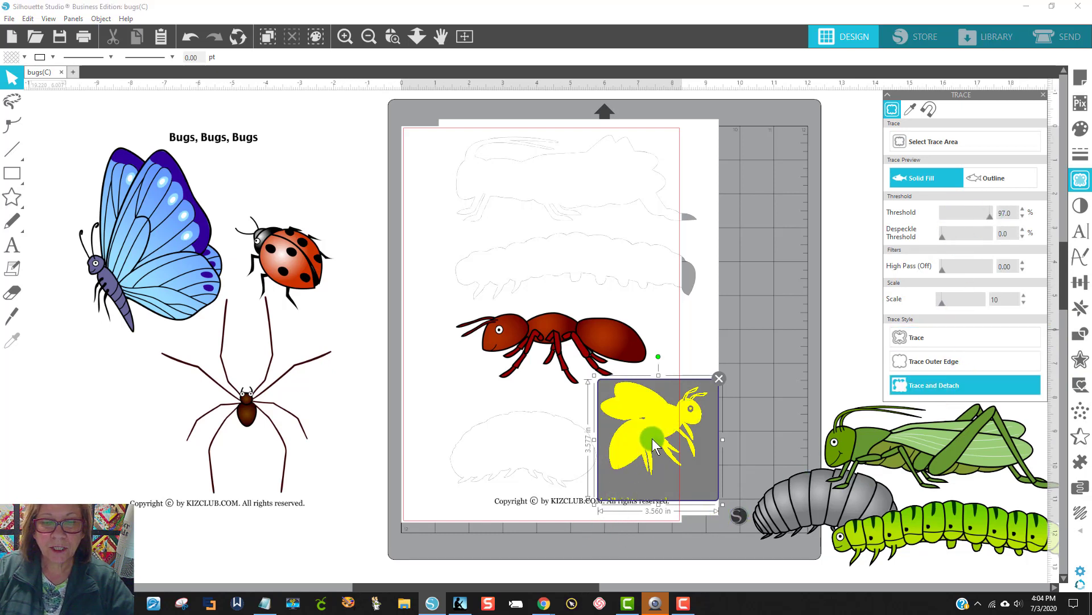
pyautogui.moveTo(655, 446); pyautogui.dragTo(793, 353)
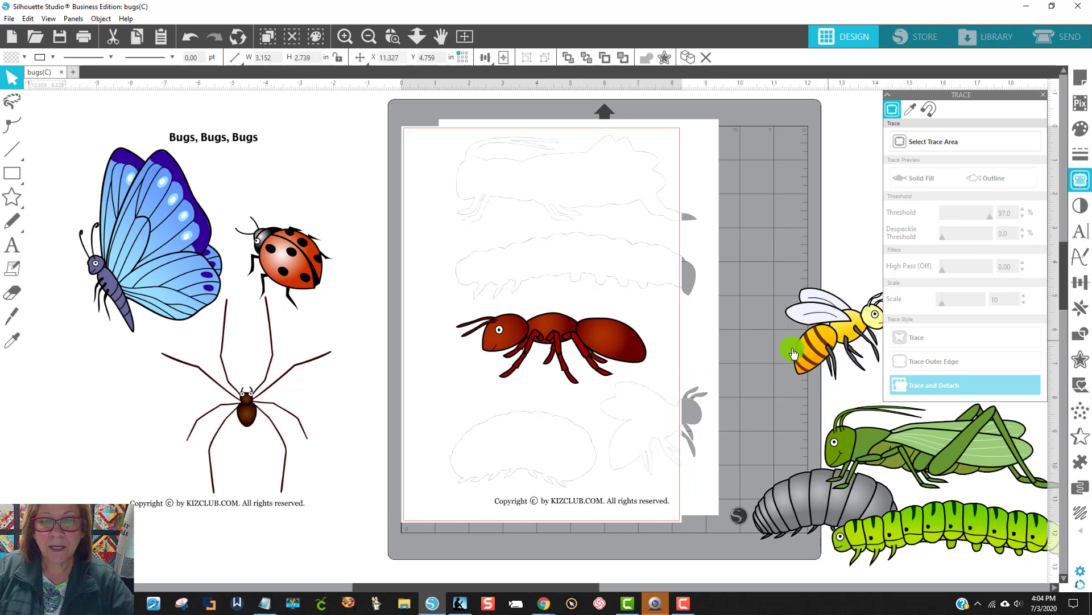
# Step: Trace and detach the ant and move it off the page next to the bee
pyautogui.click(934, 141)
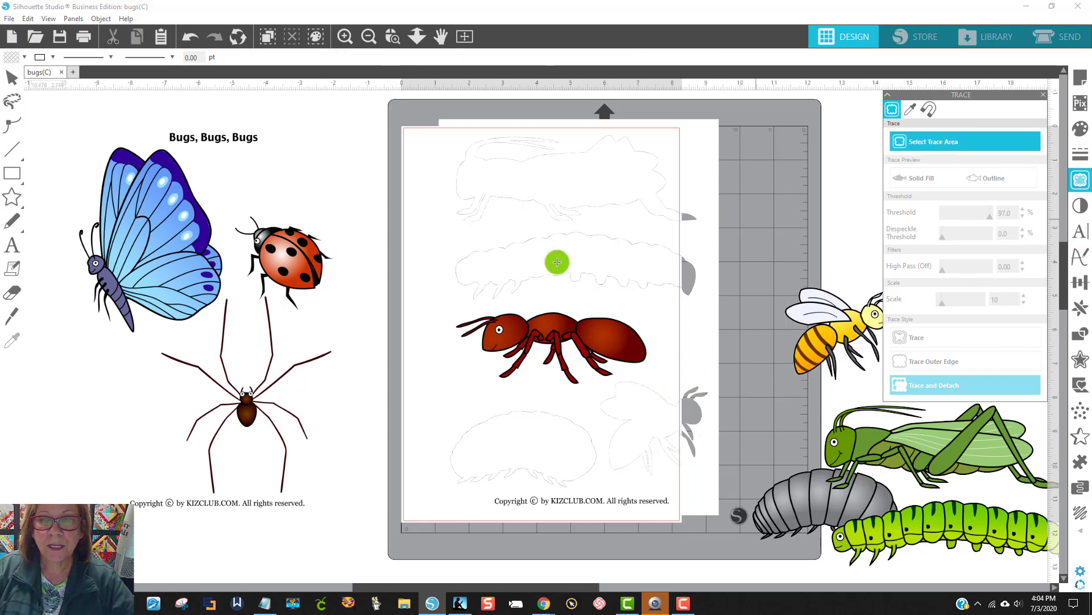
pyautogui.moveTo(434, 303)
pyautogui.mouseDown()
pyautogui.moveTo(550, 338)
pyautogui.moveTo(673, 395)
pyautogui.mouseUp()
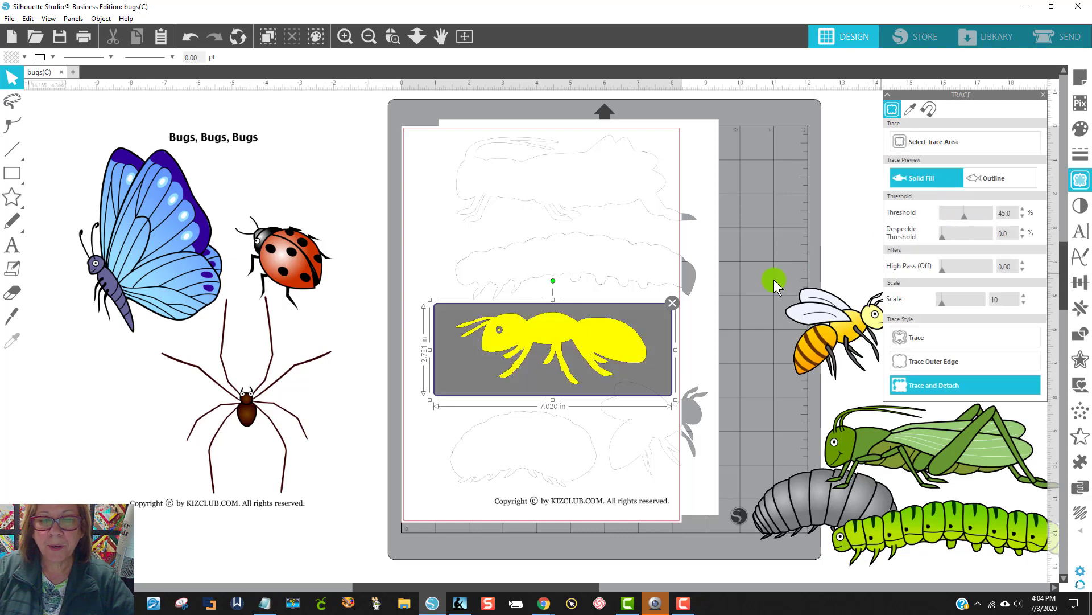
pyautogui.click(947, 387)
pyautogui.click(551, 378)
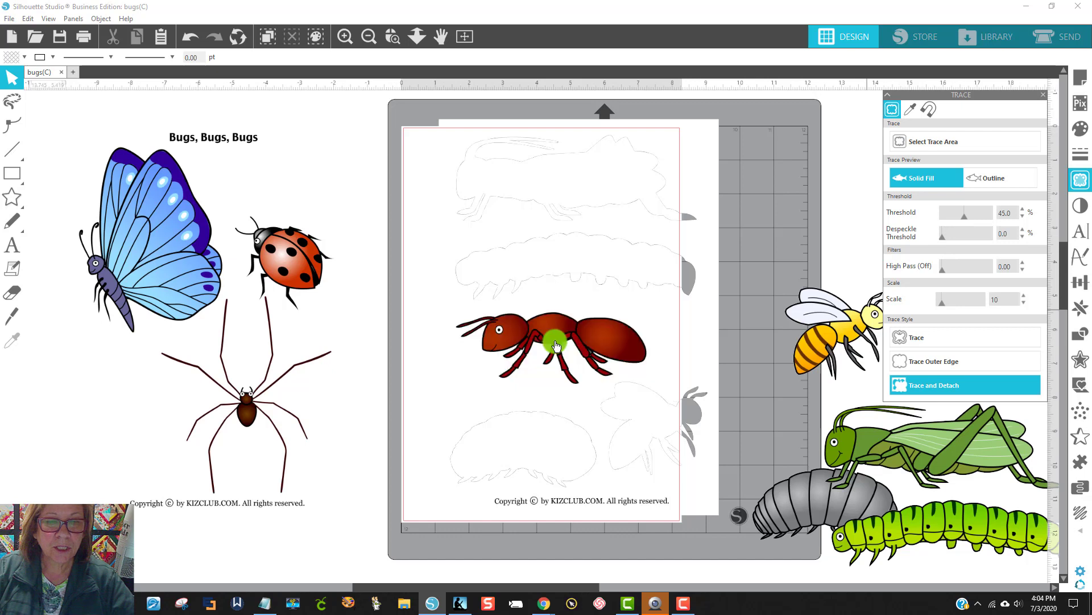
pyautogui.moveTo(554, 353); pyautogui.dragTo(841, 347)
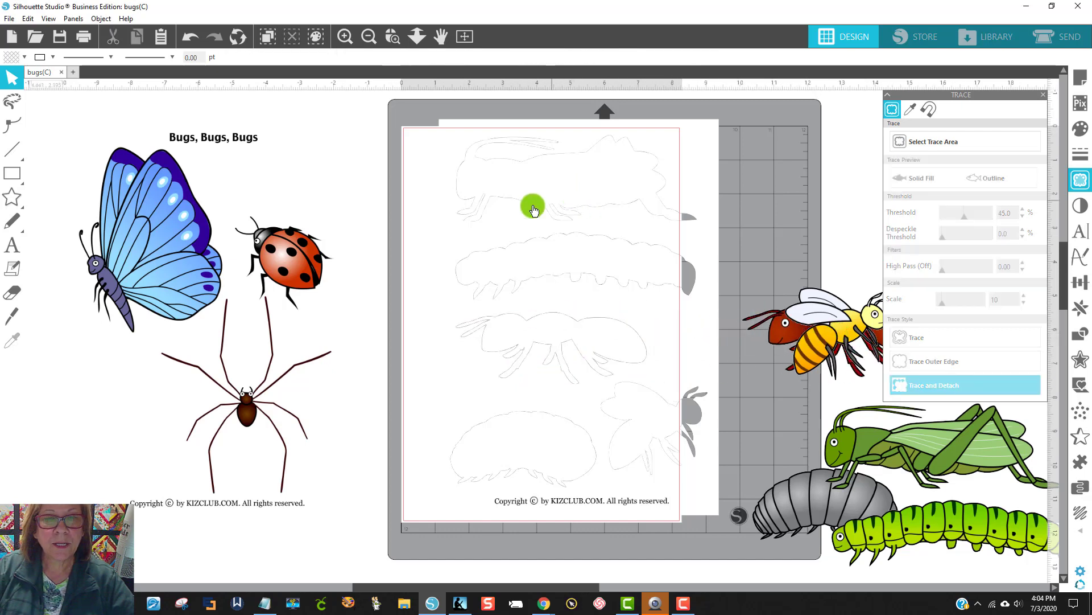
# Step: Delete the leftover page image from which the bugs were detached
pyautogui.click(512, 209)
pyautogui.click(421, 146)
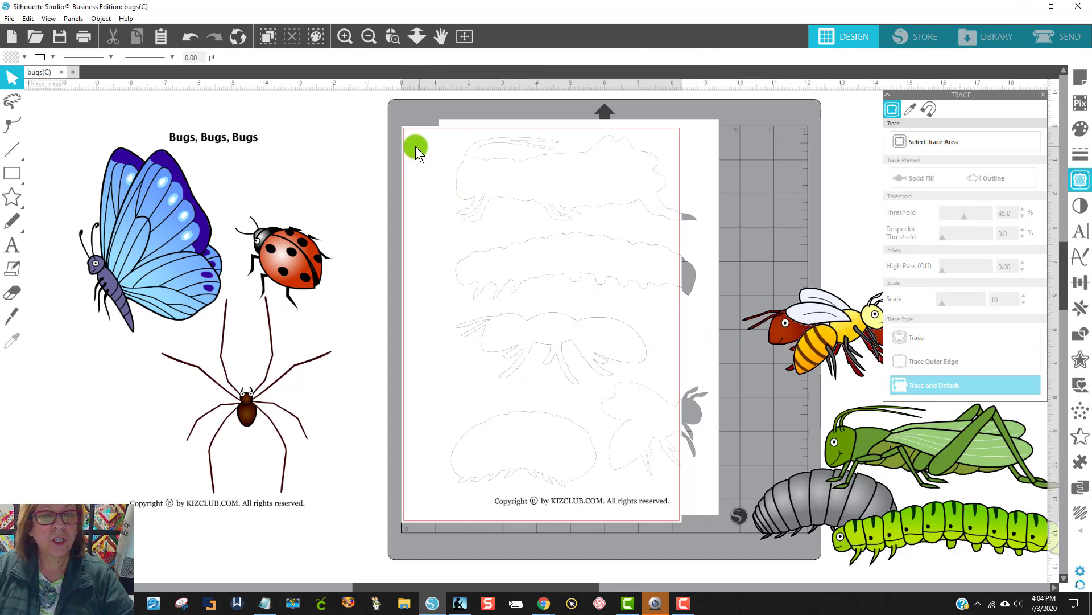
pyautogui.click(700, 182)
pyautogui.press('Delete')
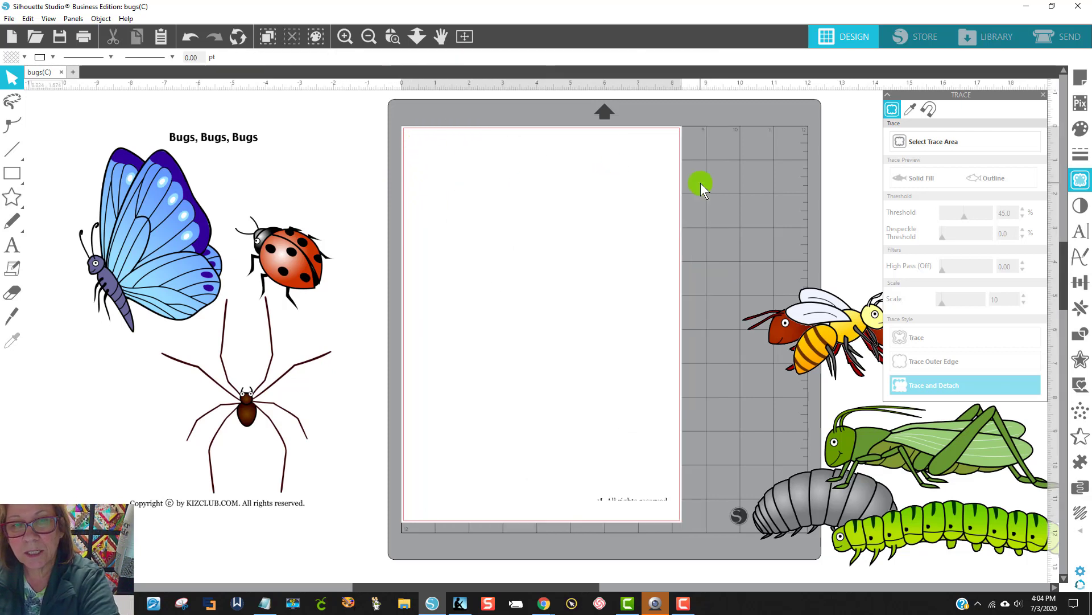
# Step: Move the second page image with the butterfly, ladybug and spider onto the mat
pyautogui.moveTo(308, 272); pyautogui.dragTo(605, 271)
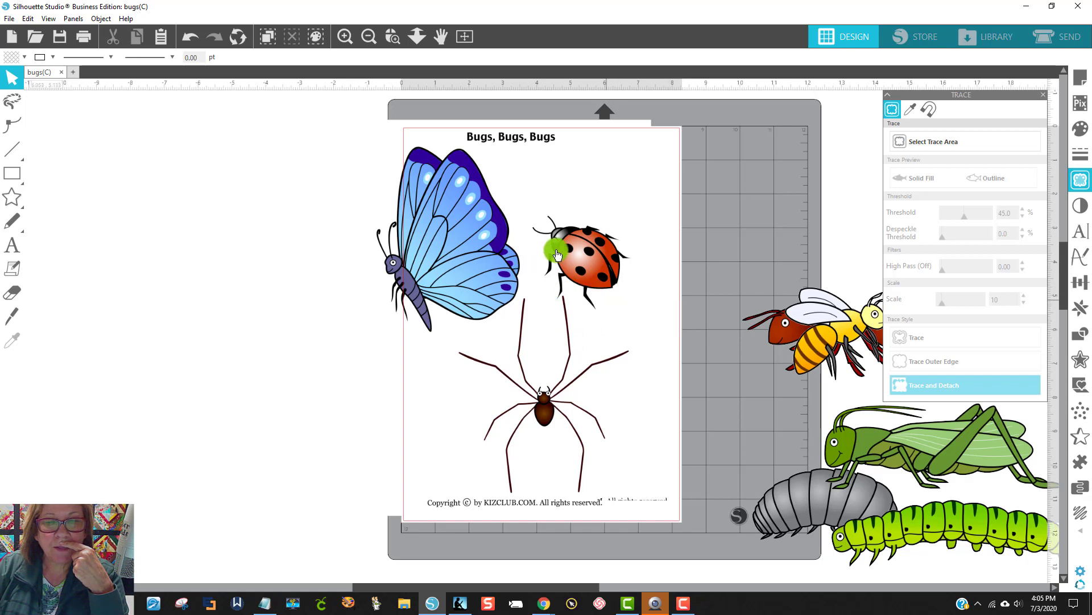
pyautogui.click(942, 142)
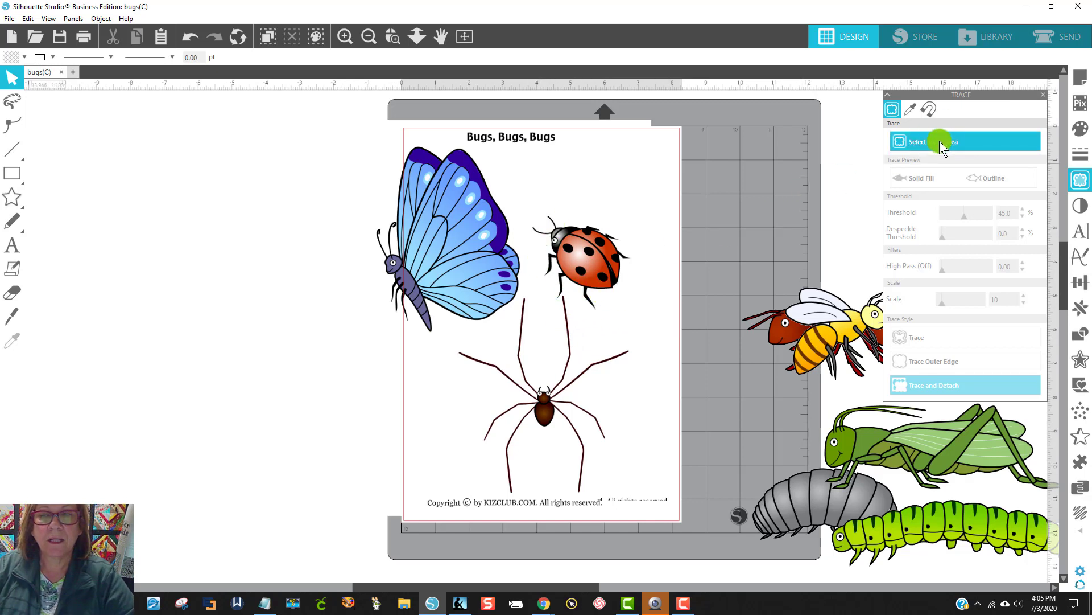
pyautogui.moveTo(524, 194)
pyautogui.mouseDown()
pyautogui.moveTo(584, 230)
pyautogui.moveTo(640, 294)
pyautogui.moveTo(642, 313)
pyautogui.mouseUp()
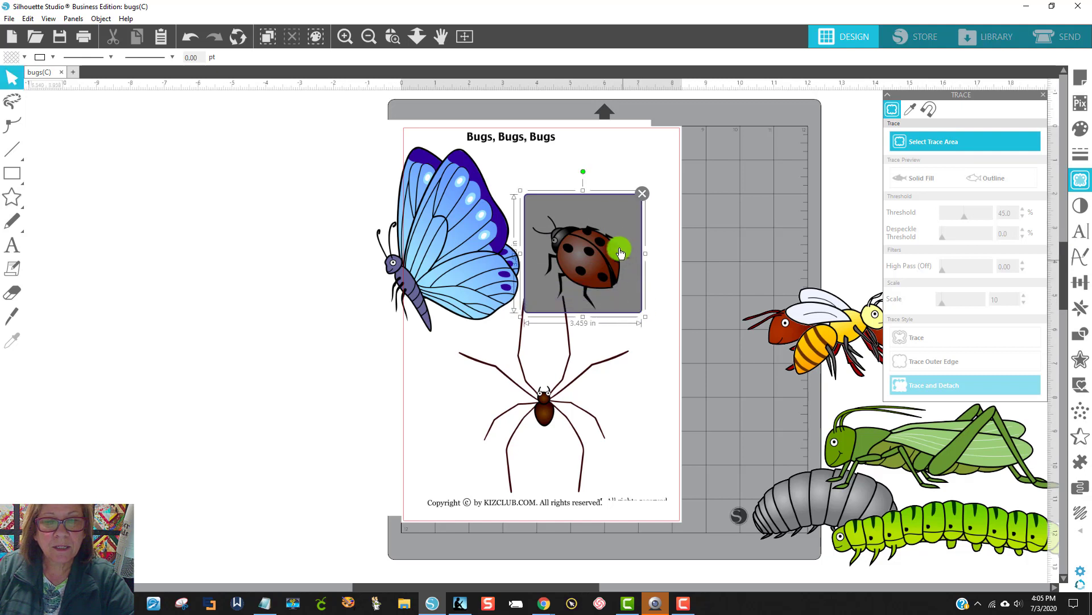
pyautogui.moveTo(586, 172); pyautogui.dragTo(607, 184)
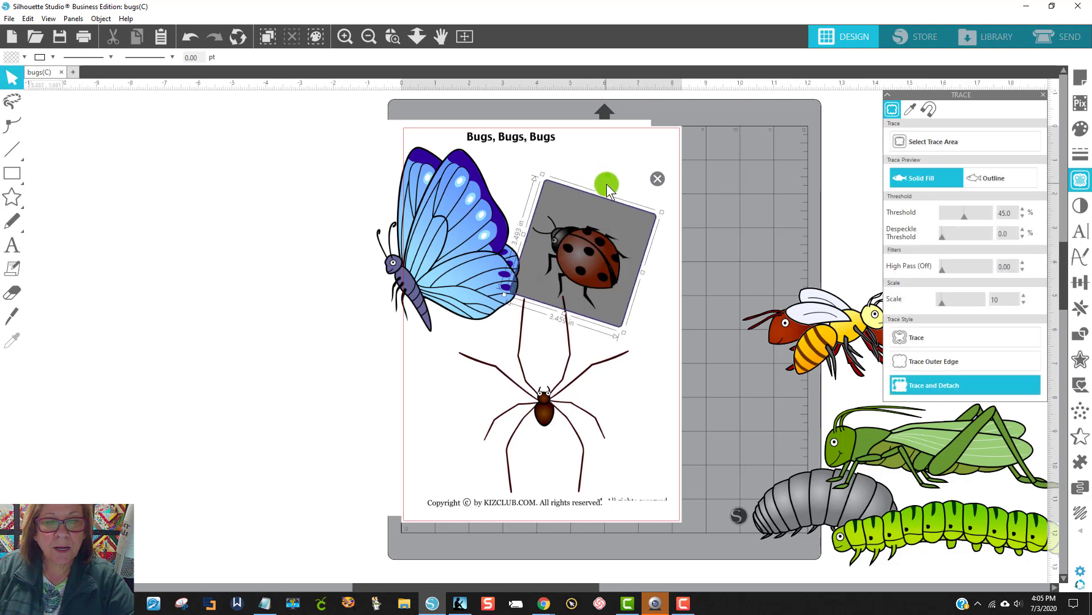
pyautogui.click(545, 256)
pyautogui.moveTo(546, 254)
pyautogui.mouseDown()
pyautogui.moveTo(556, 251)
pyautogui.moveTo(548, 243)
pyautogui.mouseUp()
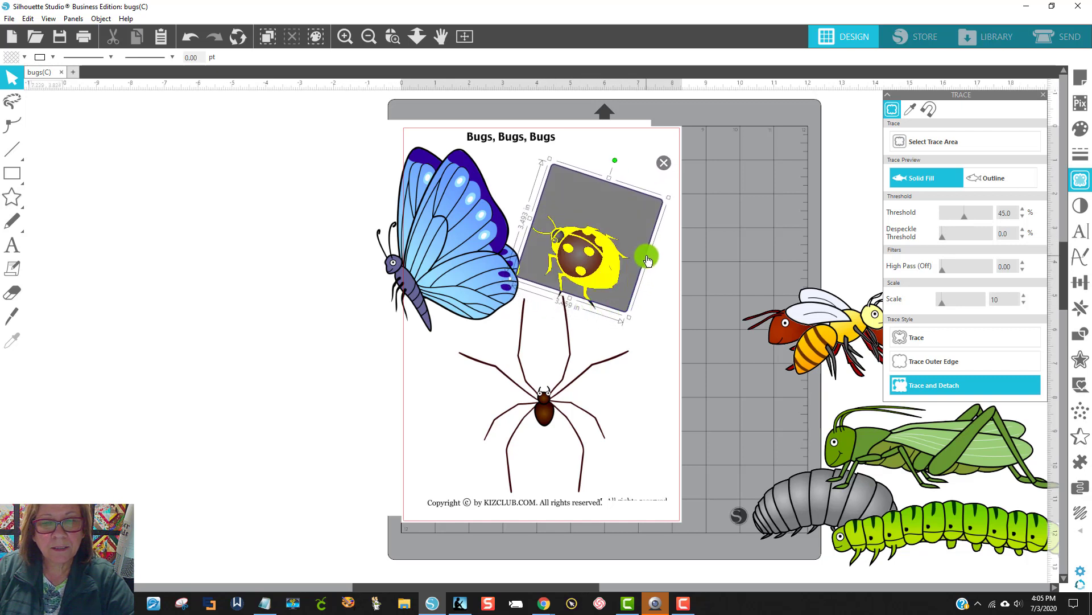
pyautogui.moveTo(610, 221); pyautogui.dragTo(613, 230)
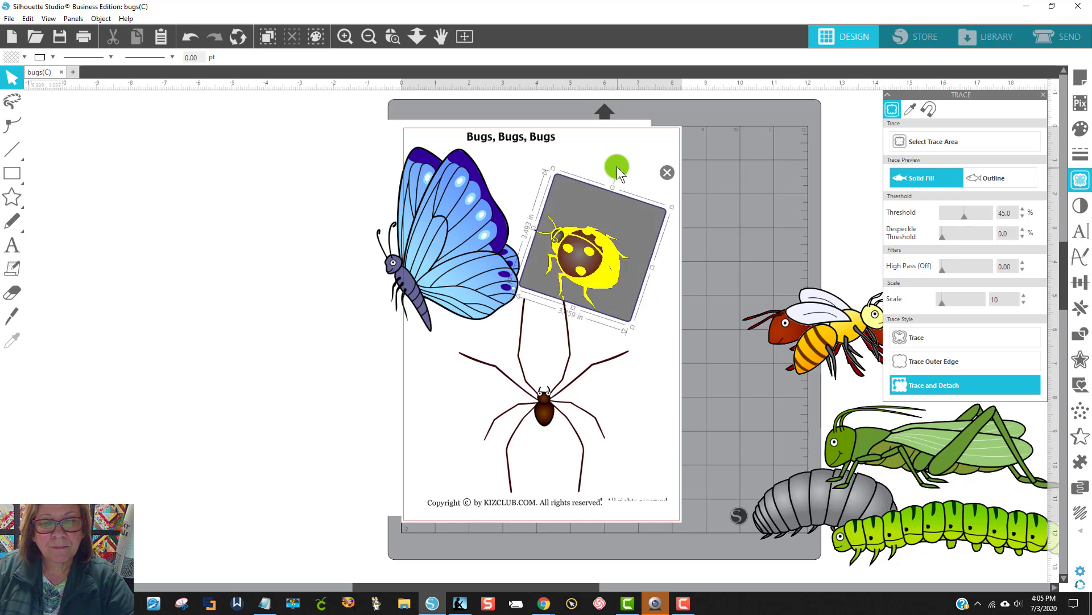
pyautogui.moveTo(616, 167); pyautogui.dragTo(614, 165)
pyautogui.moveTo(584, 244); pyautogui.dragTo(583, 241)
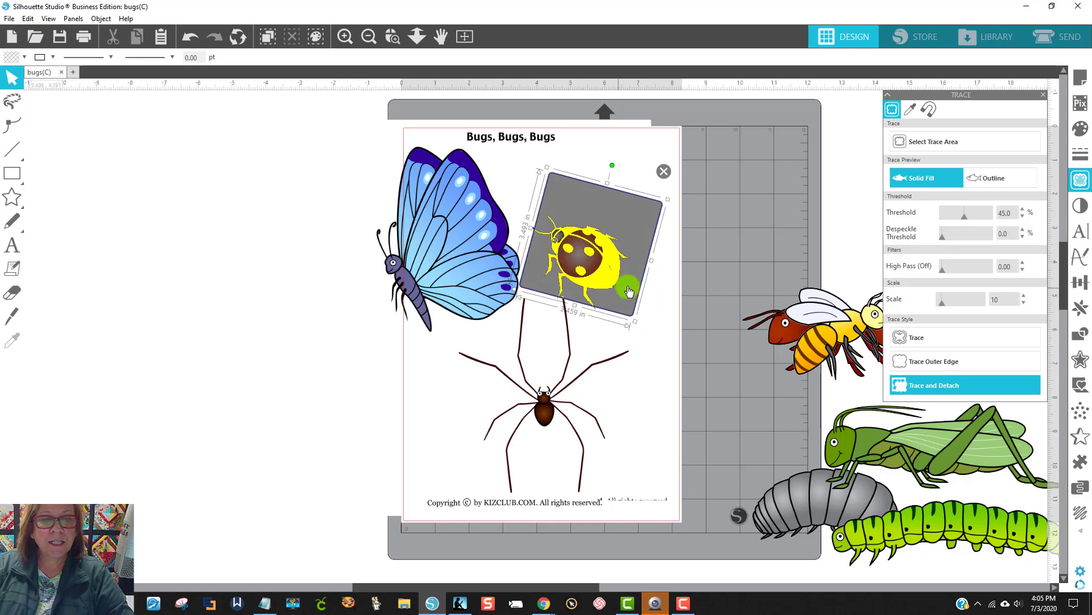
pyautogui.click(666, 173)
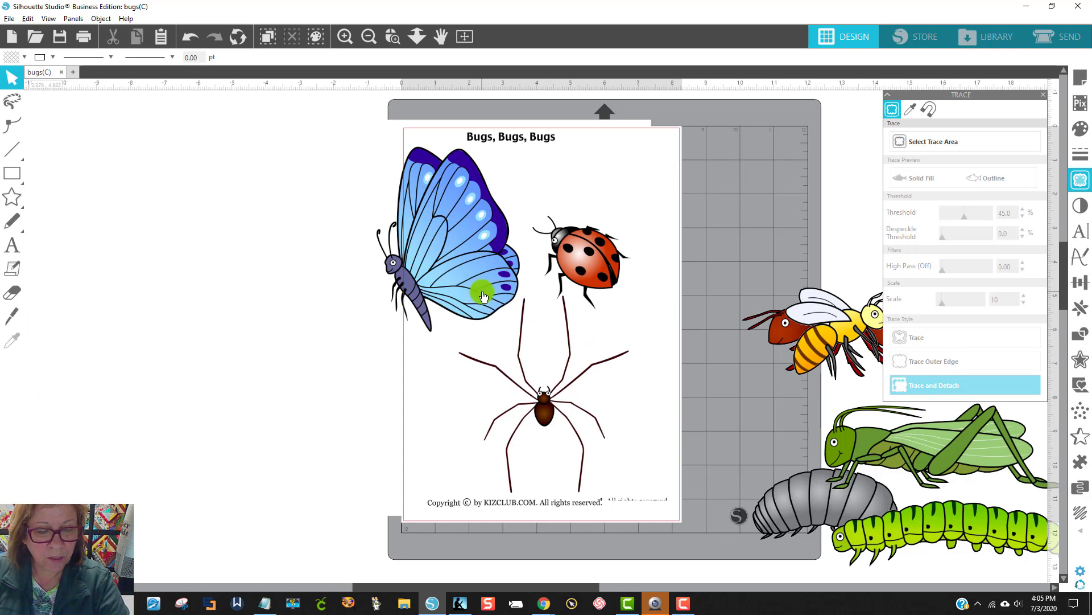
# Step: Duplicate the butterfly, ladybug and spider page, keeping one copy beside the mat and positioning the other over the design page
pyautogui.moveTo(470, 254); pyautogui.dragTo(144, 248)
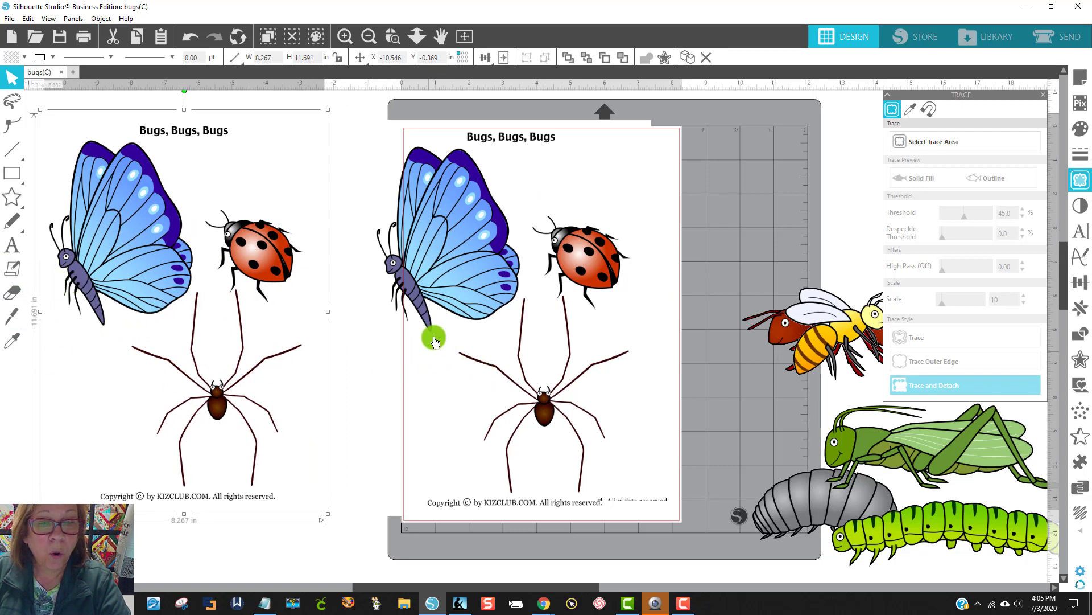
pyautogui.moveTo(429, 277); pyautogui.dragTo(462, 268)
pyautogui.click(684, 294)
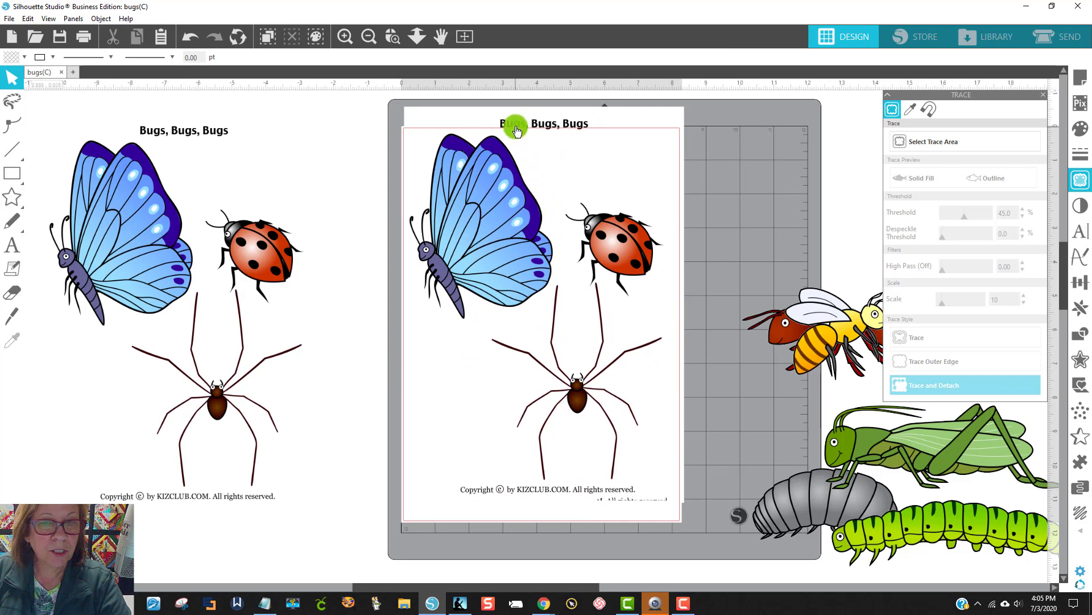
# Step: Cut the page image with the Knife in Poly mode along a path separating the ladybug from the butterfly and spider
pyautogui.click(16, 319)
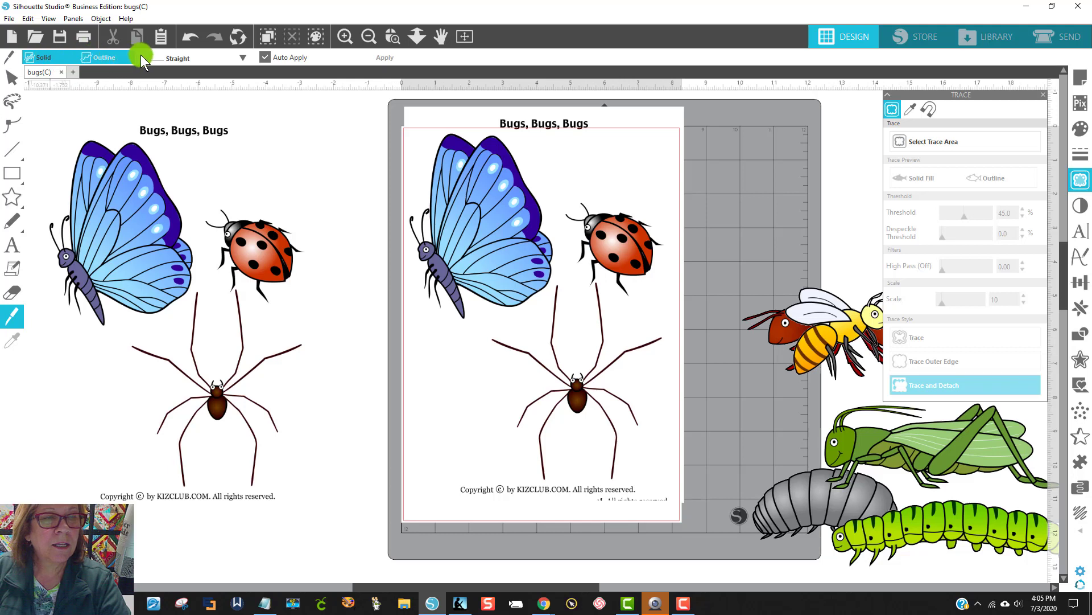
pyautogui.click(173, 58)
pyautogui.click(186, 97)
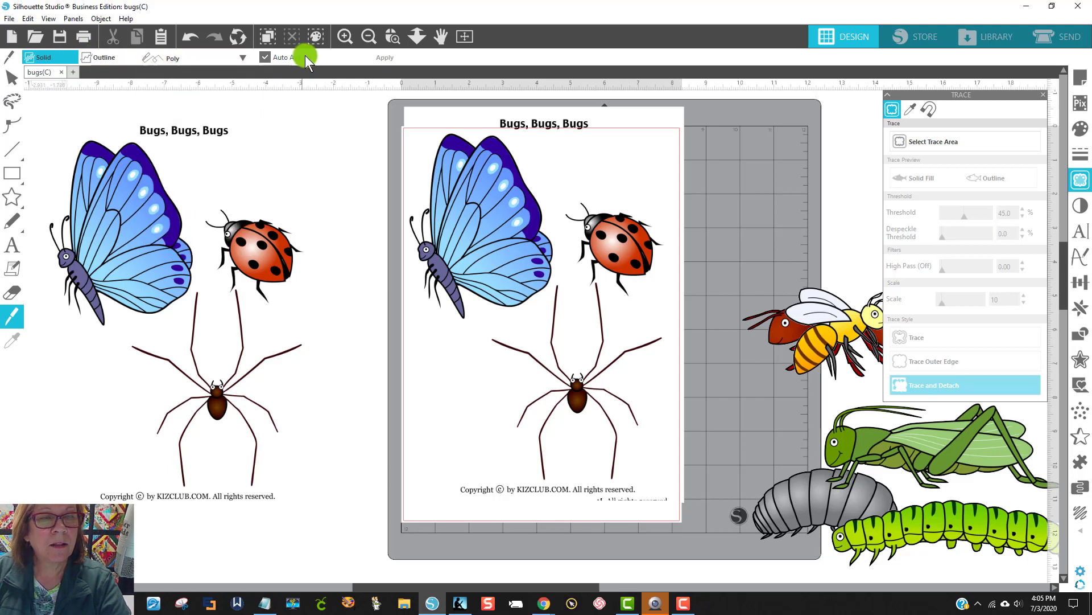
pyautogui.click(511, 97)
pyautogui.click(522, 109)
pyautogui.click(534, 135)
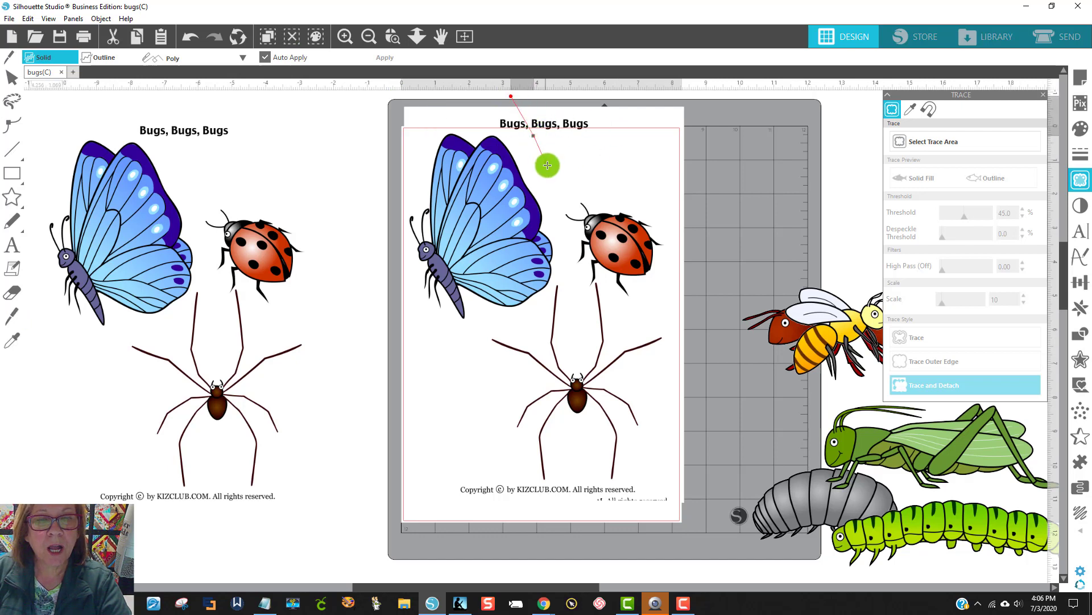
pyautogui.click(545, 180)
pyautogui.click(558, 231)
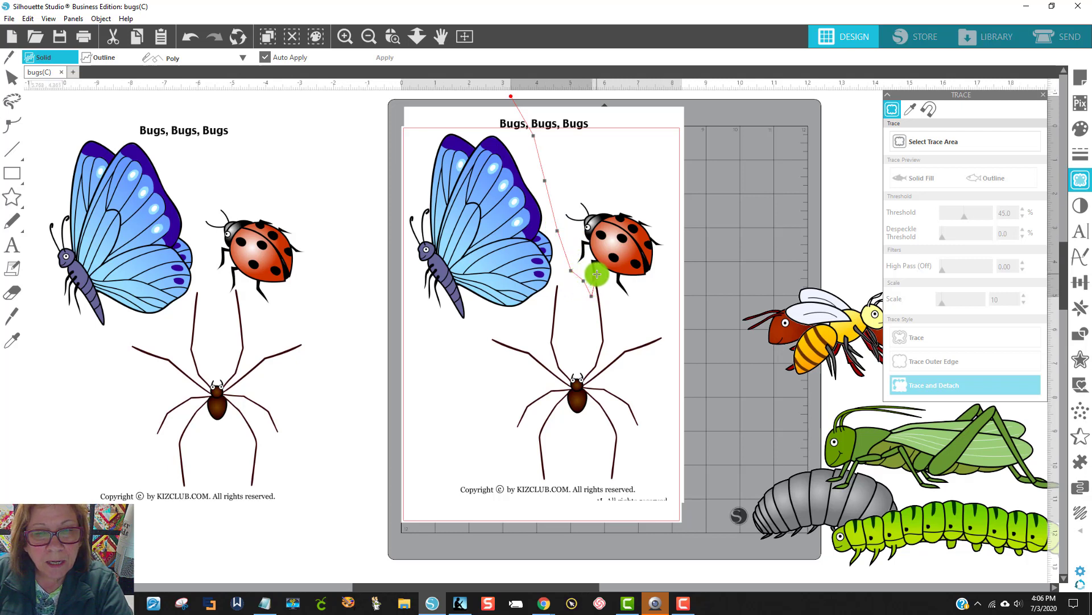
pyautogui.click(619, 301)
pyautogui.doubleClick(734, 308)
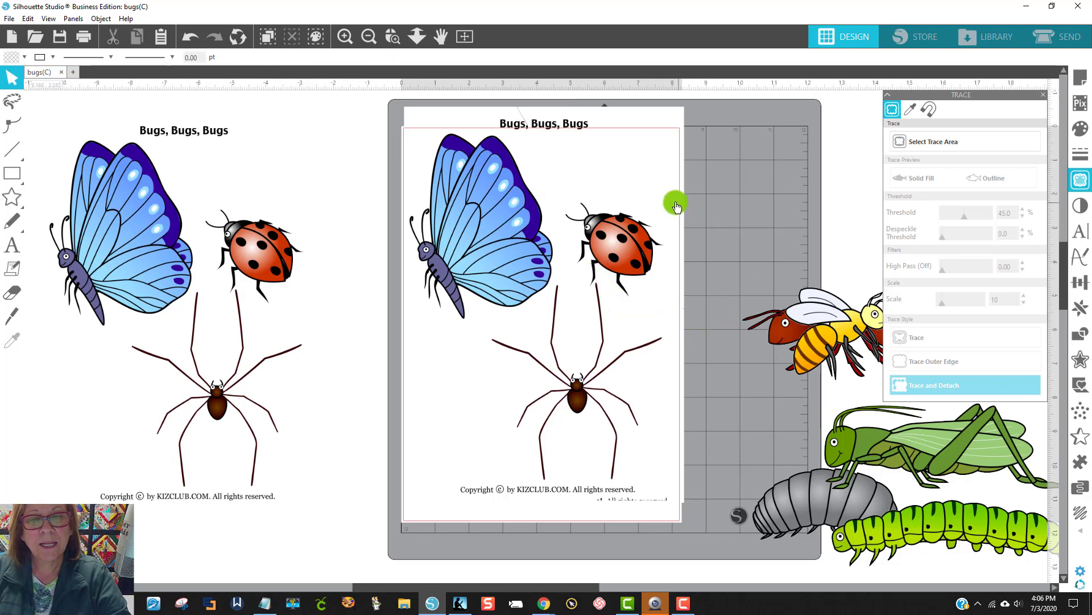
# Step: Move the ladybug piece off the page and shift the remaining butterfly and spider piece slightly up and away from it
pyautogui.moveTo(677, 206); pyautogui.dragTo(798, 150)
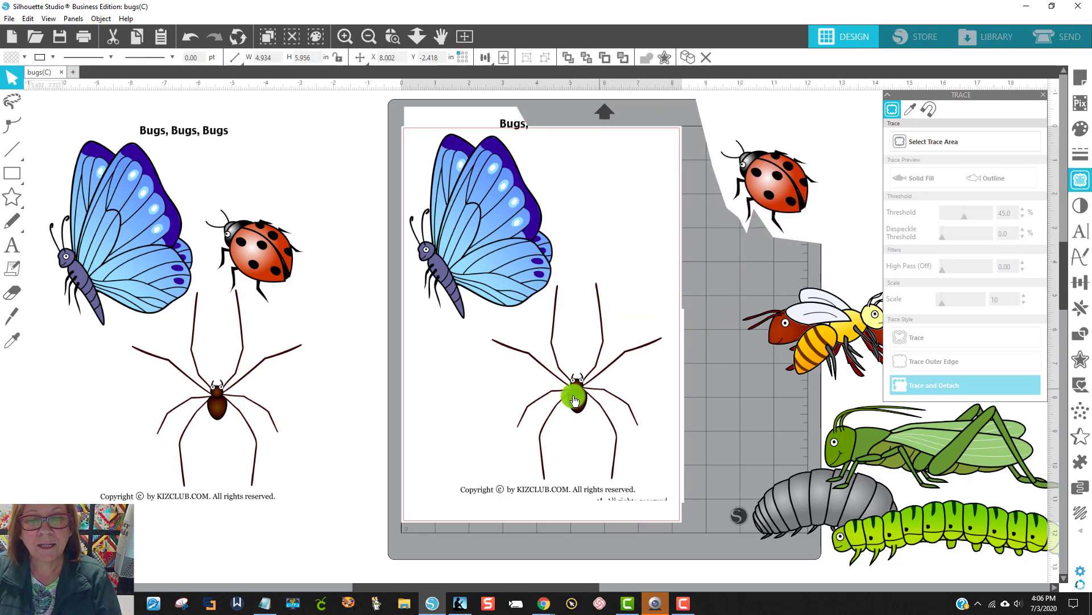
pyautogui.moveTo(505, 268); pyautogui.dragTo(486, 244)
pyautogui.click(669, 306)
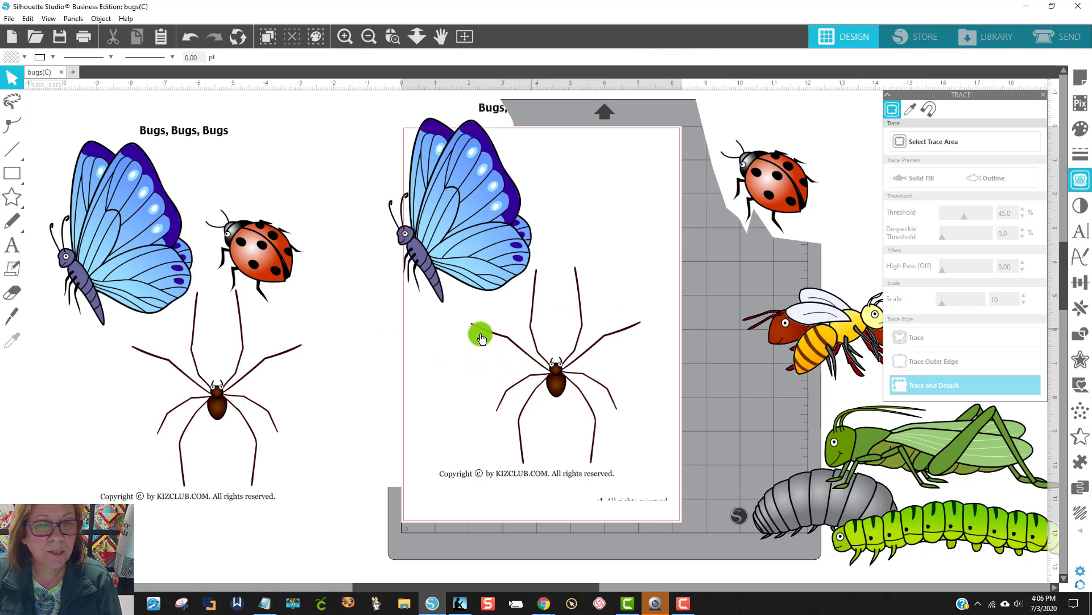
# Step: Try to separate the butterfly from the spider with a Knife path starting inside the page image, and drag the spider part away
pyautogui.click(19, 316)
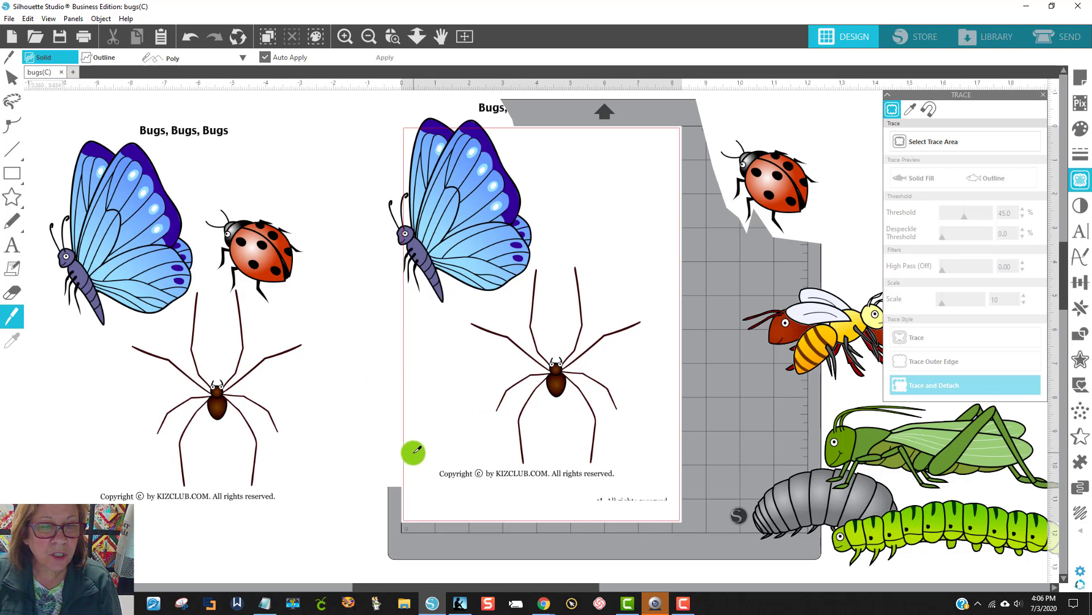
pyautogui.press('Escape')
pyautogui.click(448, 369)
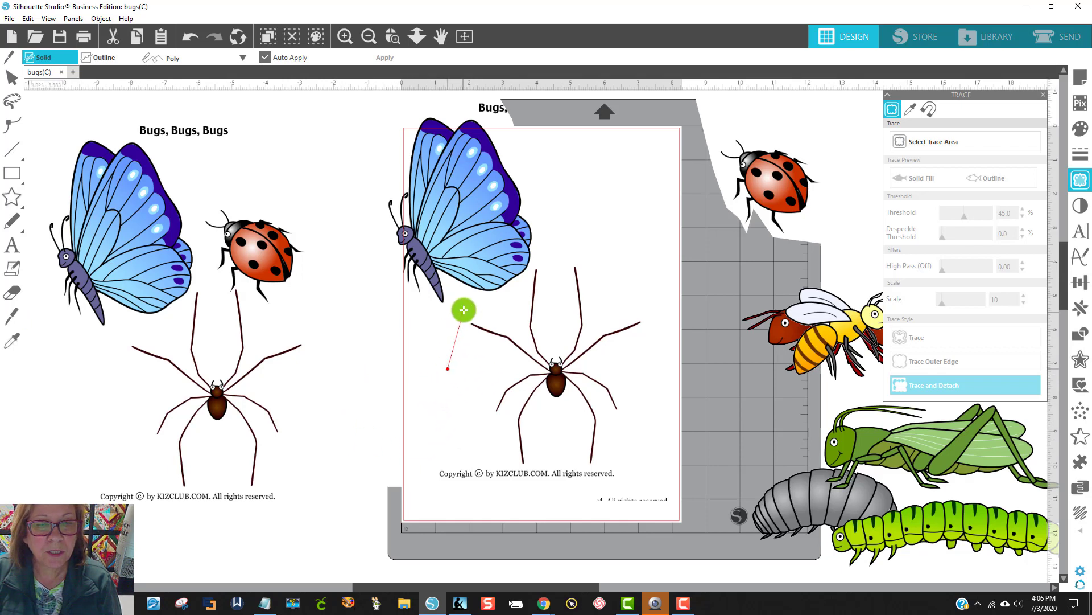
pyautogui.click(464, 311)
pyautogui.click(509, 302)
pyautogui.click(527, 276)
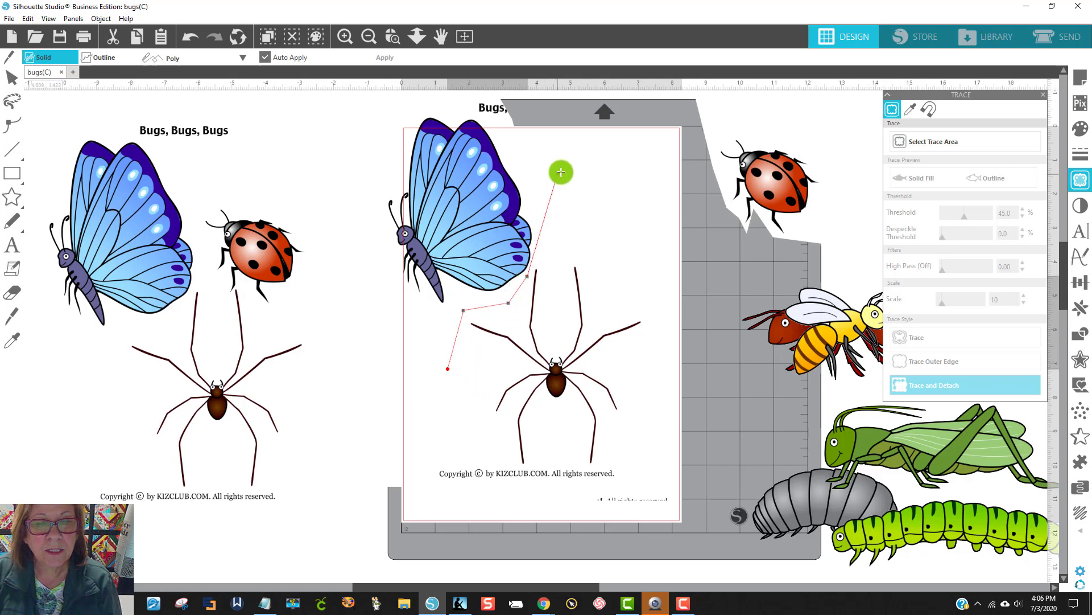
pyautogui.doubleClick(608, 108)
pyautogui.moveTo(621, 292)
pyautogui.mouseDown()
pyautogui.moveTo(671, 324)
pyautogui.moveTo(629, 378)
pyautogui.moveTo(722, 326)
pyautogui.moveTo(683, 352)
pyautogui.moveTo(927, 352)
pyautogui.mouseUp()
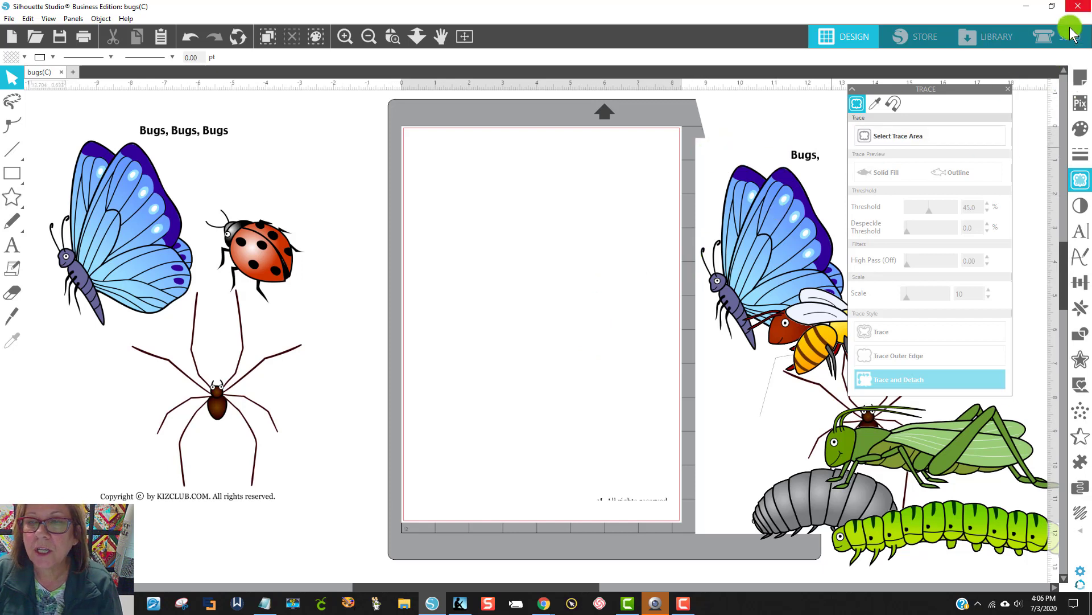
# Step: Set the page grid colour to pink and its spacing to 0.004 in so the design page shows as a pink background
pyautogui.click(1080, 78)
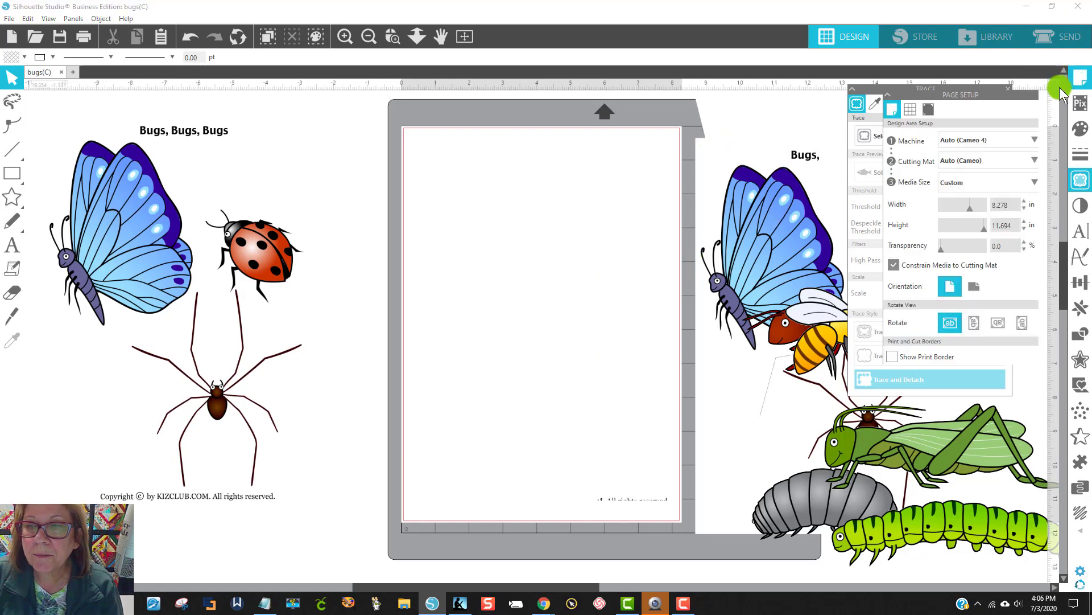
pyautogui.click(911, 109)
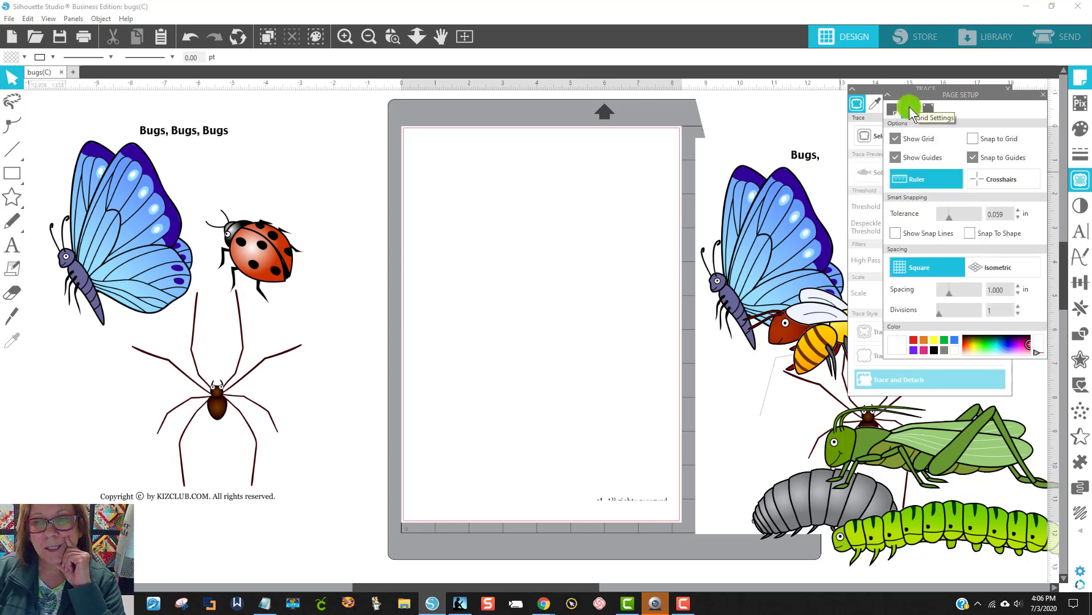
pyautogui.click(992, 346)
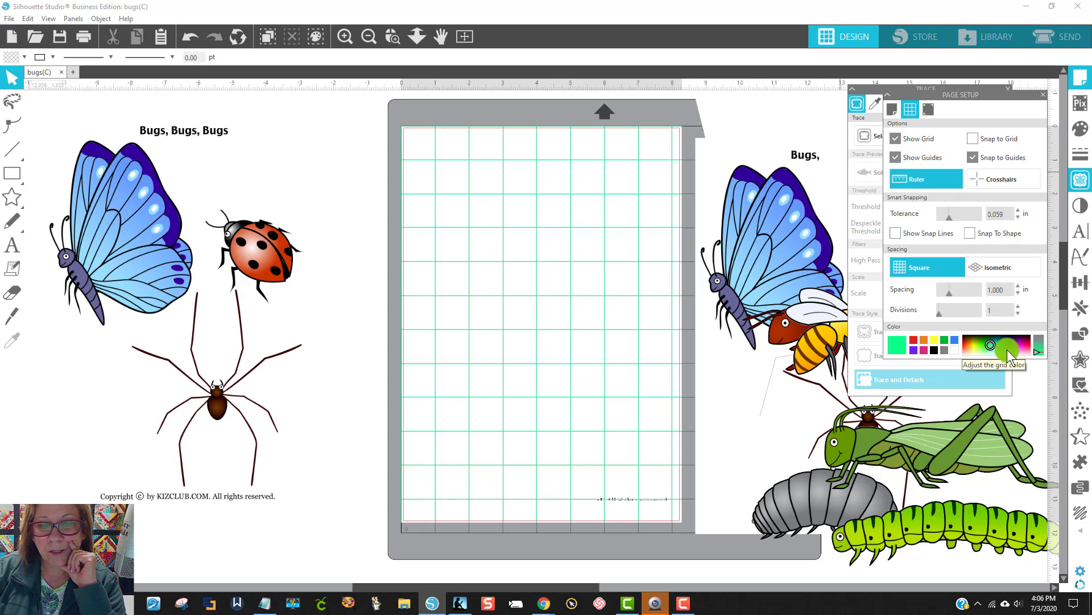
pyautogui.click(1008, 350)
pyautogui.click(999, 347)
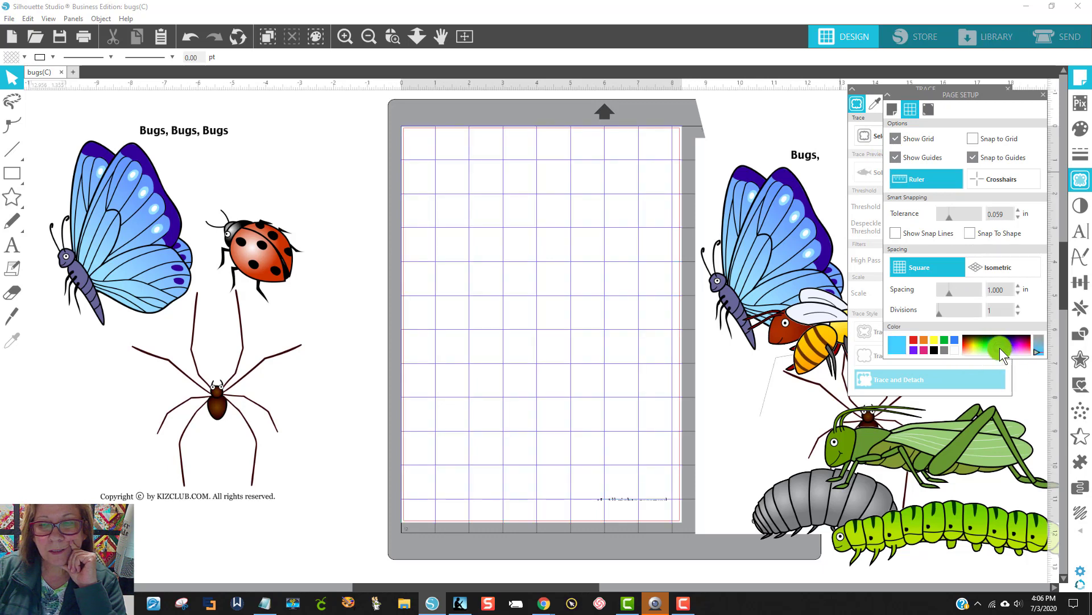
pyautogui.click(1025, 350)
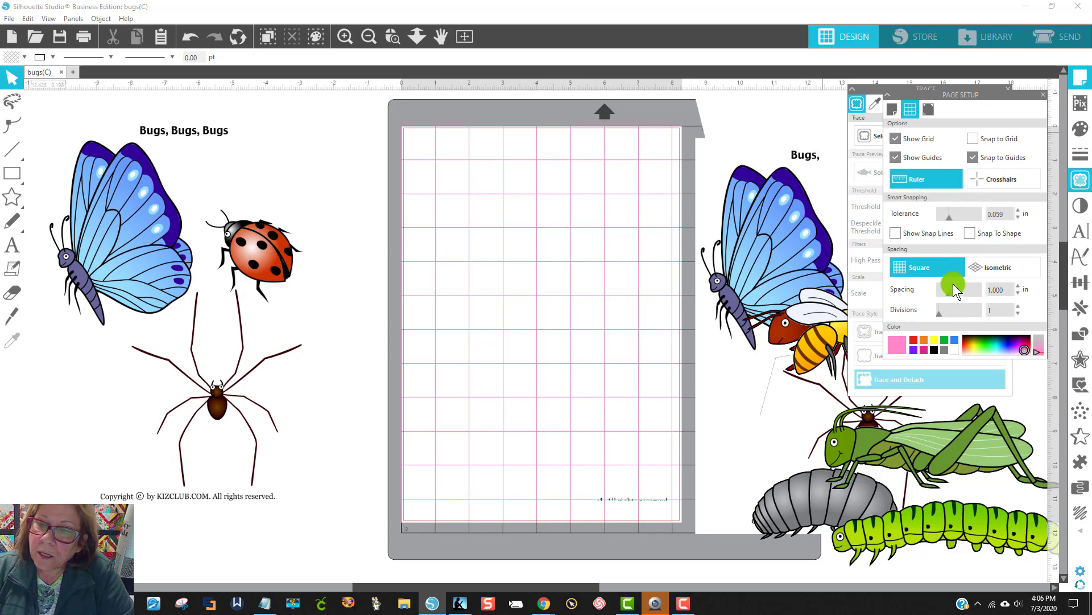
pyautogui.moveTo(950, 293); pyautogui.dragTo(866, 302)
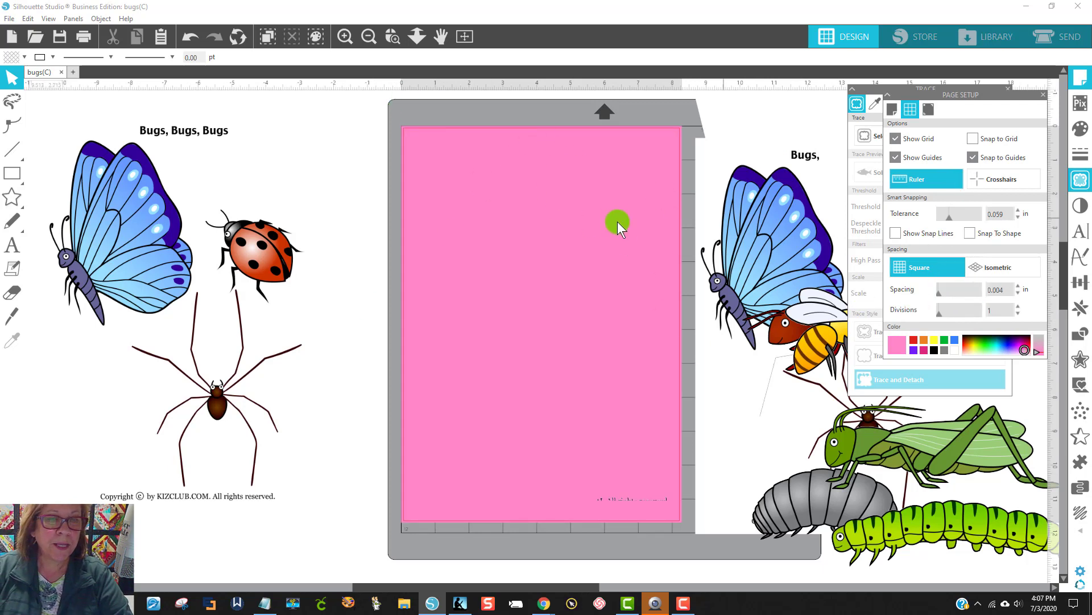
# Step: Move the butterfly and spider piece back onto the mat and cut between the two bugs with a Poly Knife path crossing both edges
pyautogui.moveTo(756, 275); pyautogui.dragTo(517, 287)
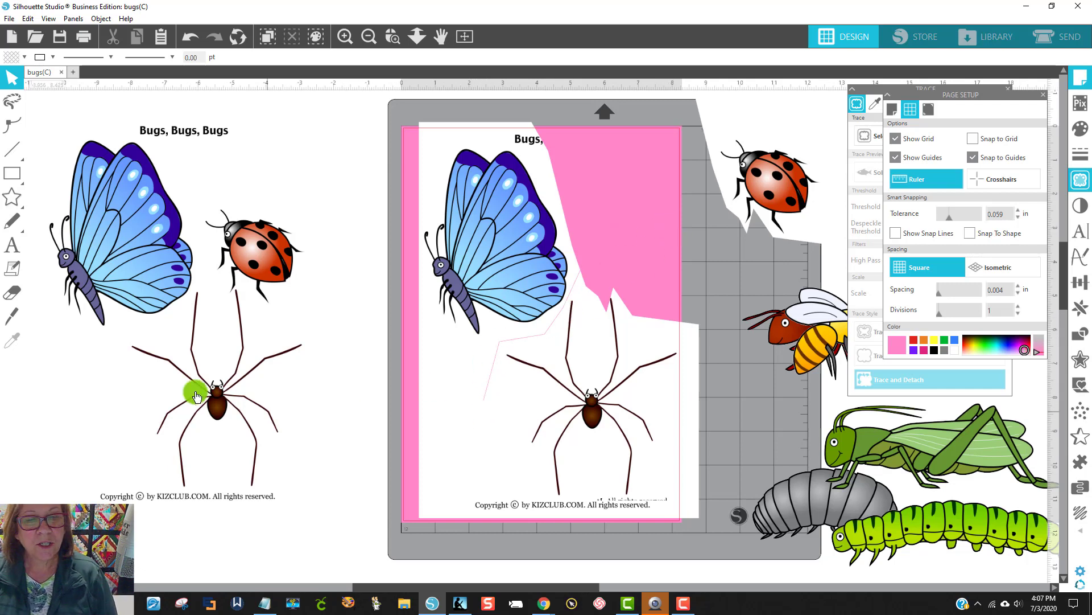
pyautogui.click(12, 317)
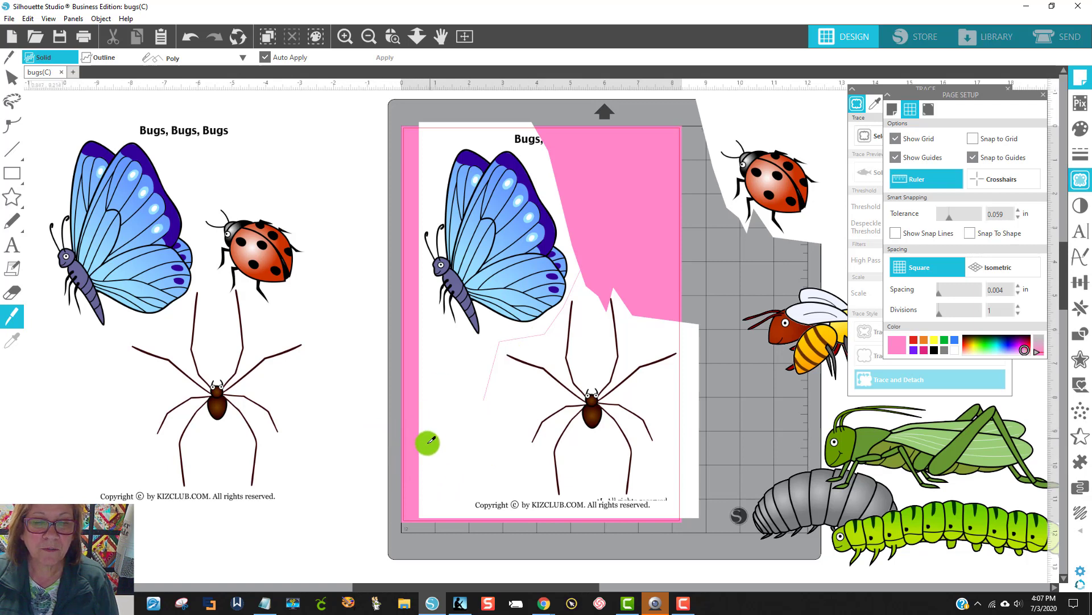
pyautogui.click(409, 460)
pyautogui.click(444, 425)
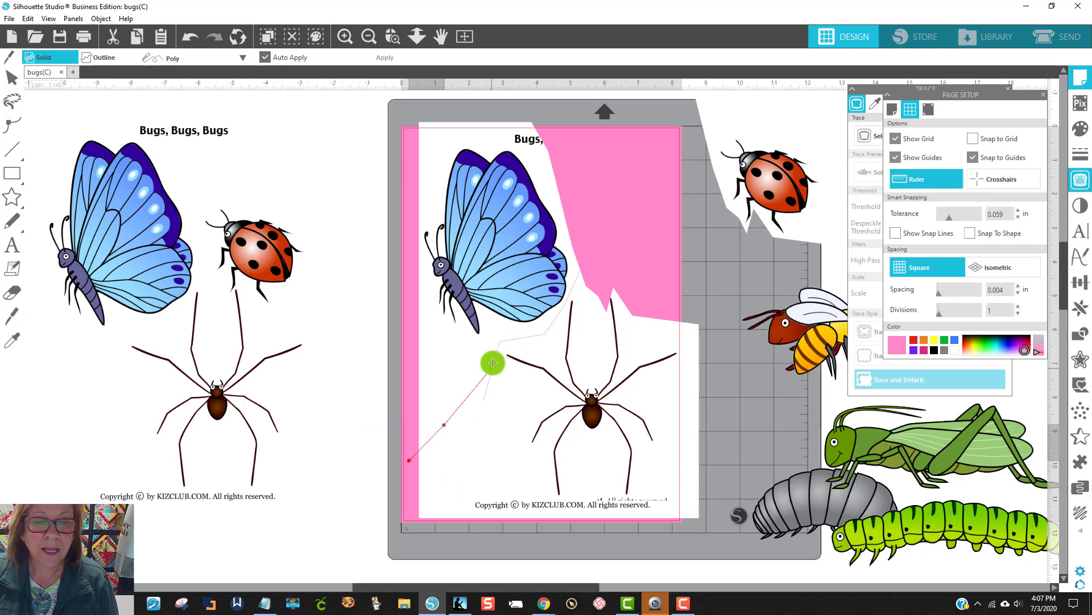
pyautogui.click(493, 362)
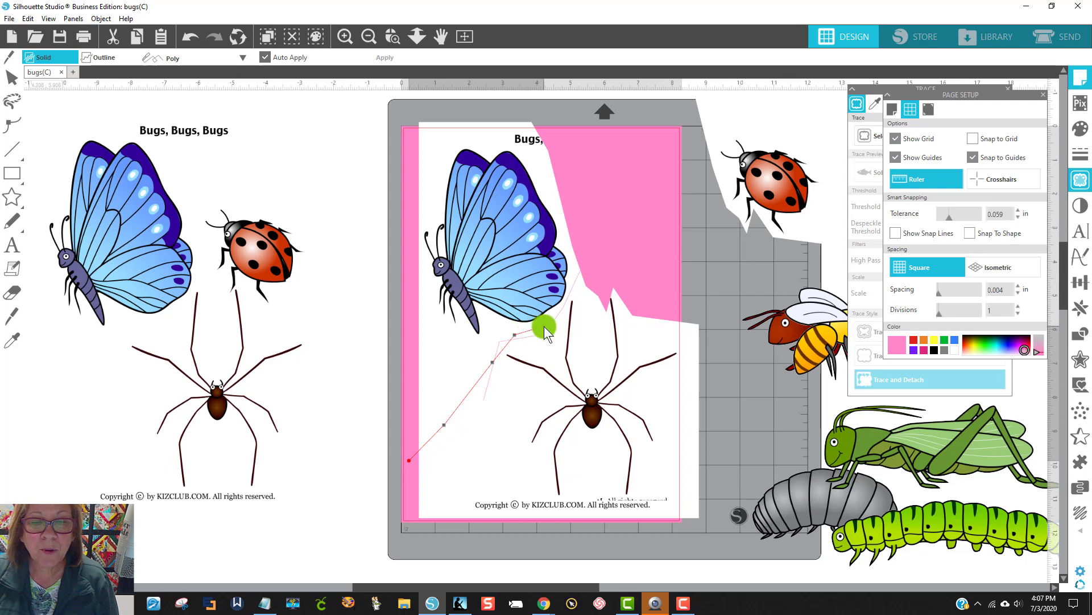
pyautogui.click(544, 326)
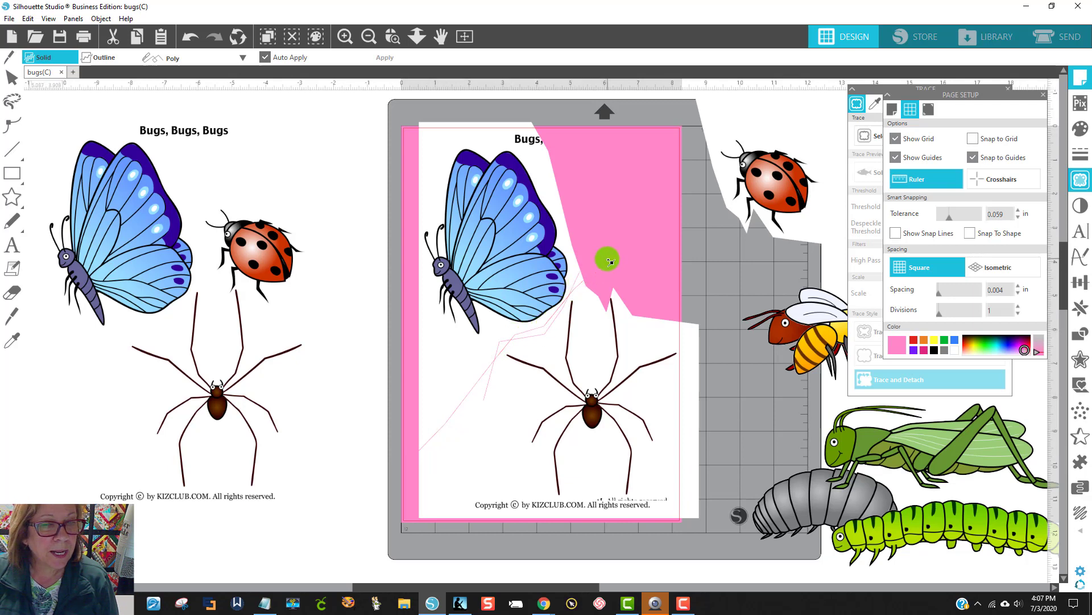
pyautogui.press('Escape')
# Step: Pull the cut spider piece and butterfly piece apart, moving the butterfly piece up toward the page's corner
pyautogui.moveTo(529, 434)
pyautogui.mouseDown()
pyautogui.moveTo(578, 515)
pyautogui.moveTo(663, 532)
pyautogui.moveTo(648, 458)
pyautogui.mouseUp()
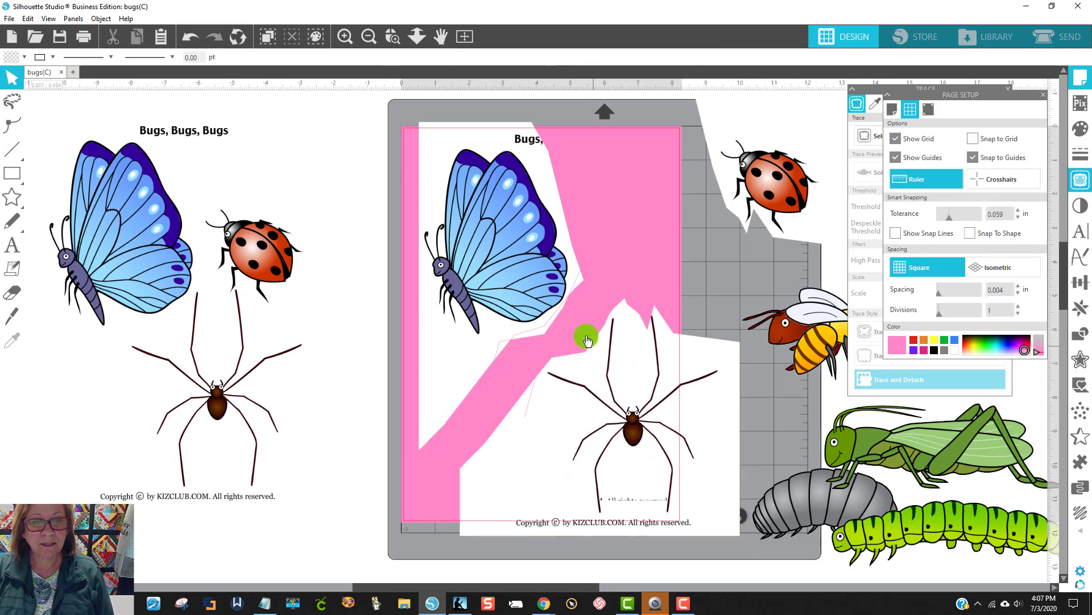
pyautogui.moveTo(521, 242); pyautogui.dragTo(517, 227)
pyautogui.click(666, 319)
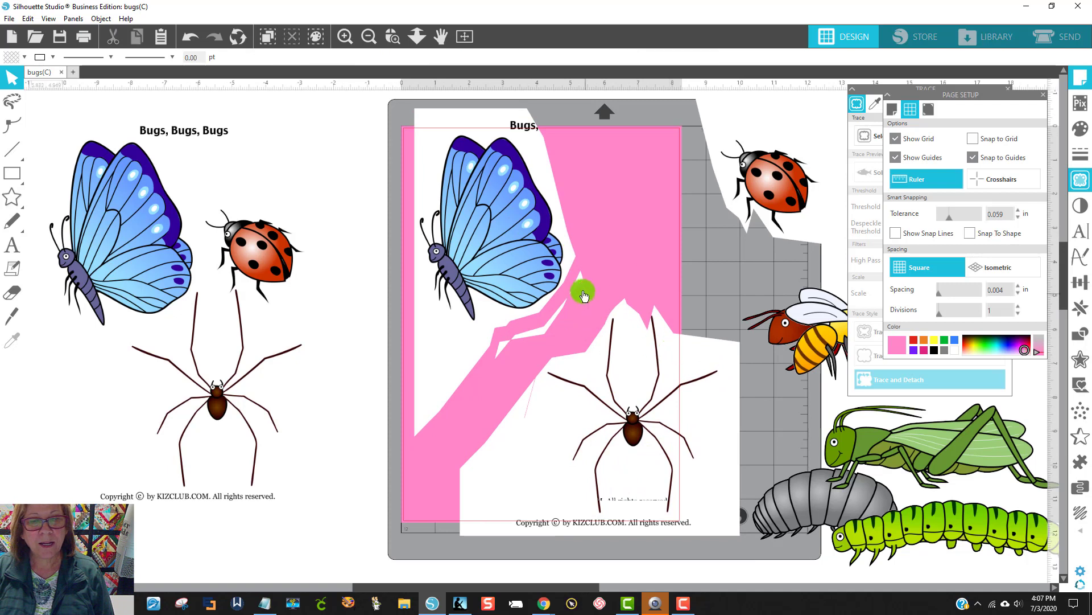
pyautogui.click(524, 337)
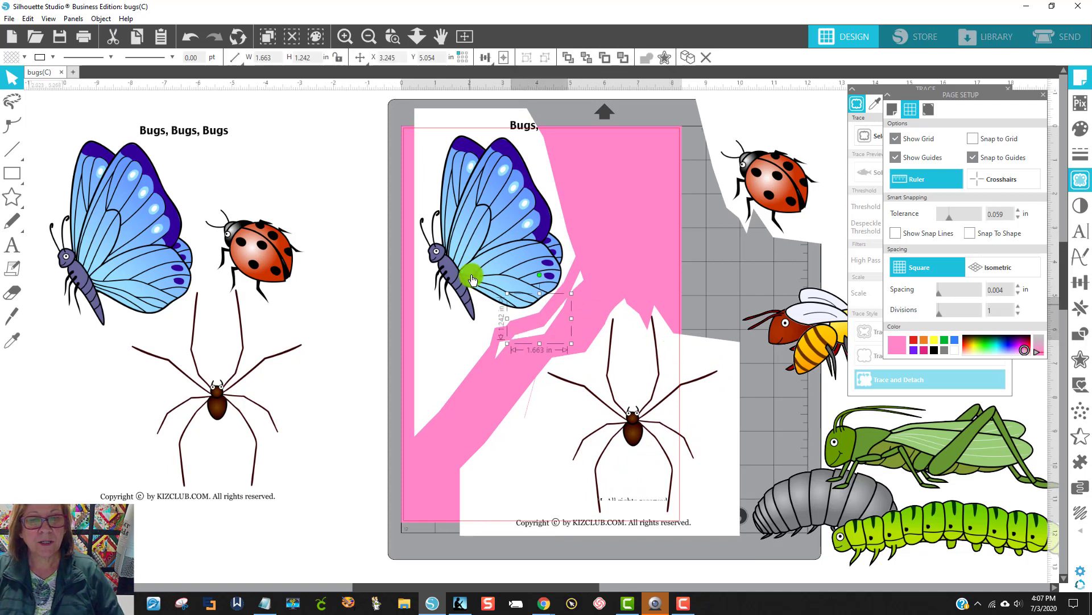
pyautogui.moveTo(481, 233); pyautogui.dragTo(420, 189)
# Step: Clear the leftover cut slivers between the two pieces and move the spider piece back over the page area
pyautogui.click(447, 281)
pyautogui.moveTo(506, 272); pyautogui.dragTo(576, 238)
pyautogui.click(577, 290)
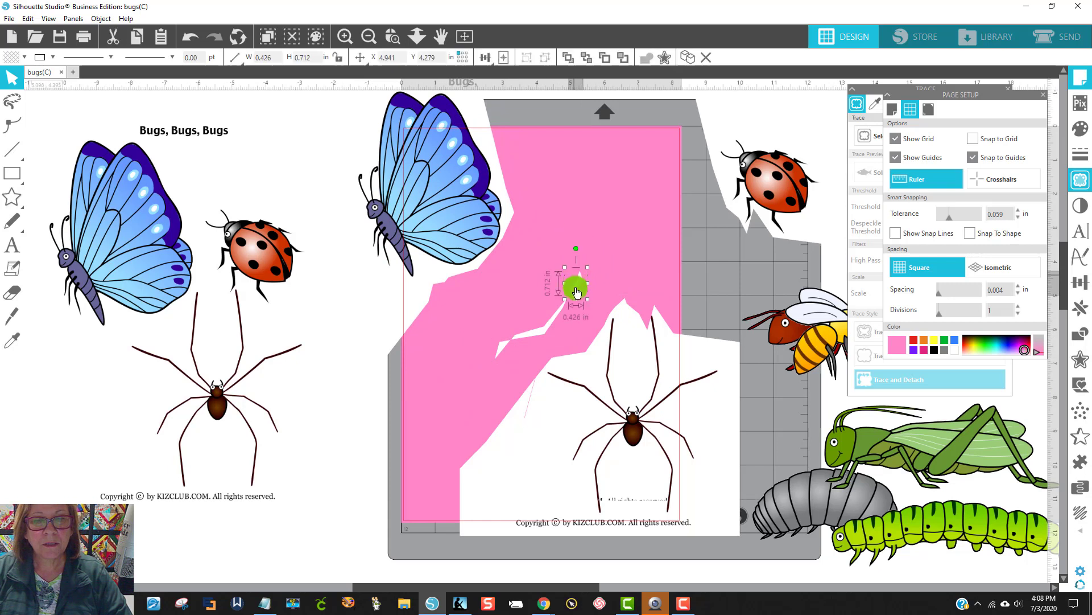
pyautogui.moveTo(577, 296); pyautogui.dragTo(488, 358)
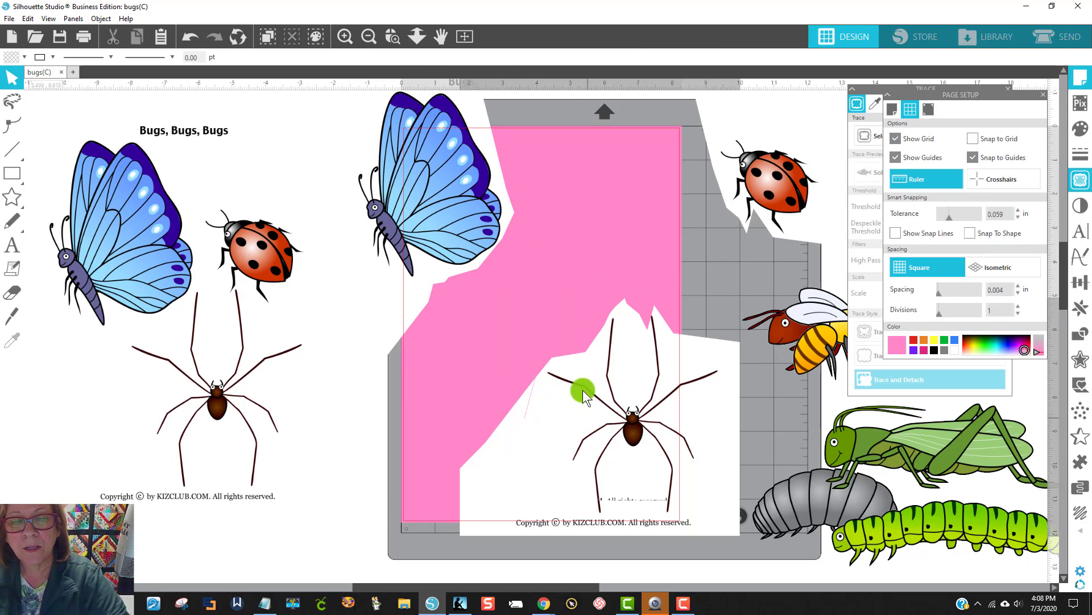
pyautogui.moveTo(585, 385); pyautogui.dragTo(546, 370)
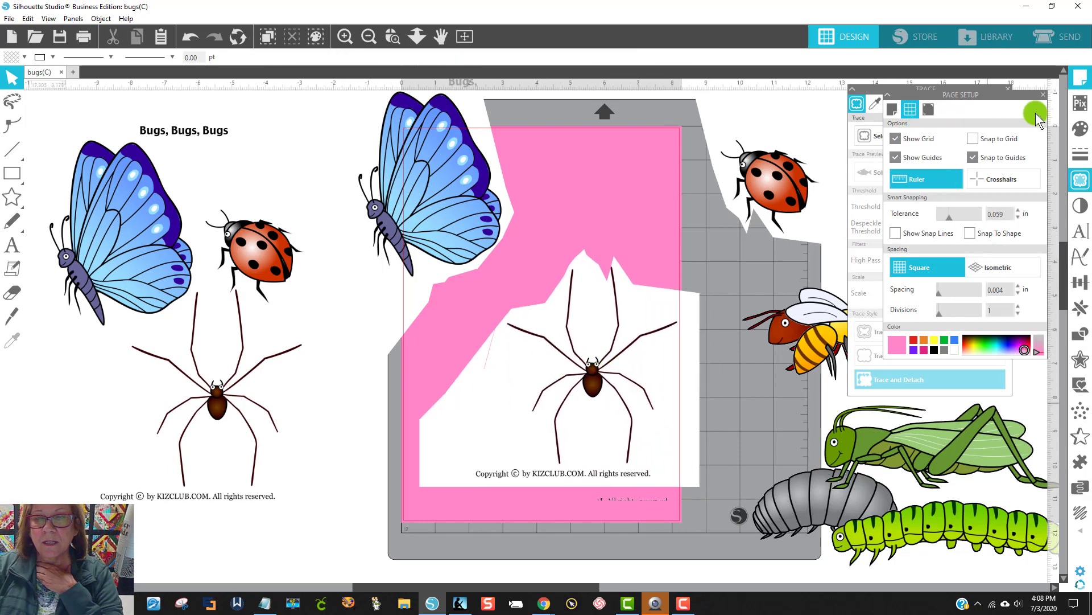
# Step: Trace and Detach the spider from its piece at a threshold of 87%, and delete the leftover background
pyautogui.click(1051, 98)
pyautogui.click(881, 134)
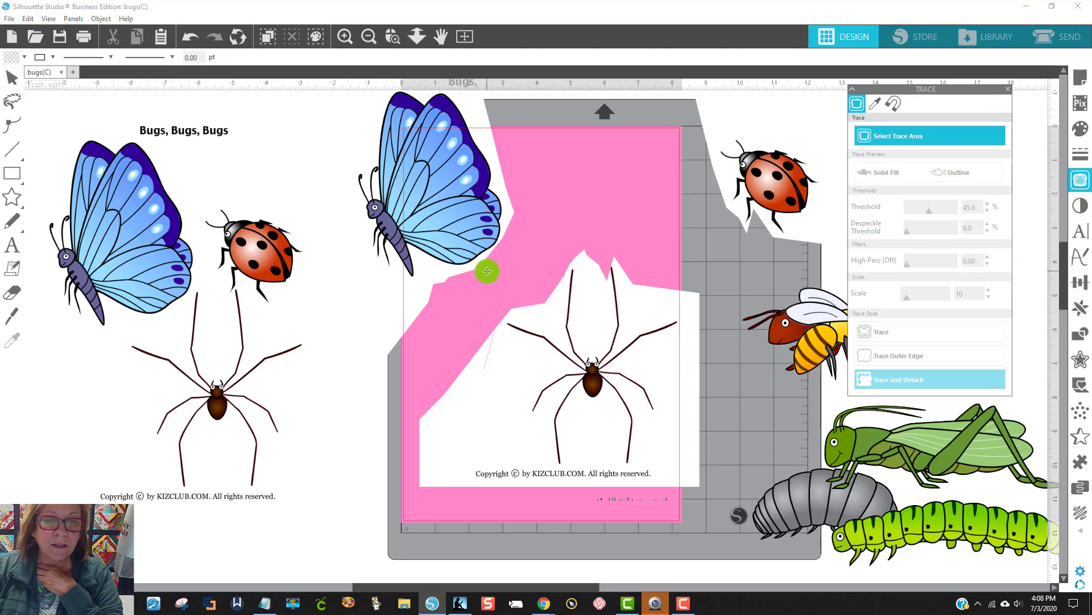
pyautogui.moveTo(487, 271)
pyautogui.mouseDown()
pyautogui.moveTo(643, 376)
pyautogui.moveTo(691, 465)
pyautogui.mouseUp()
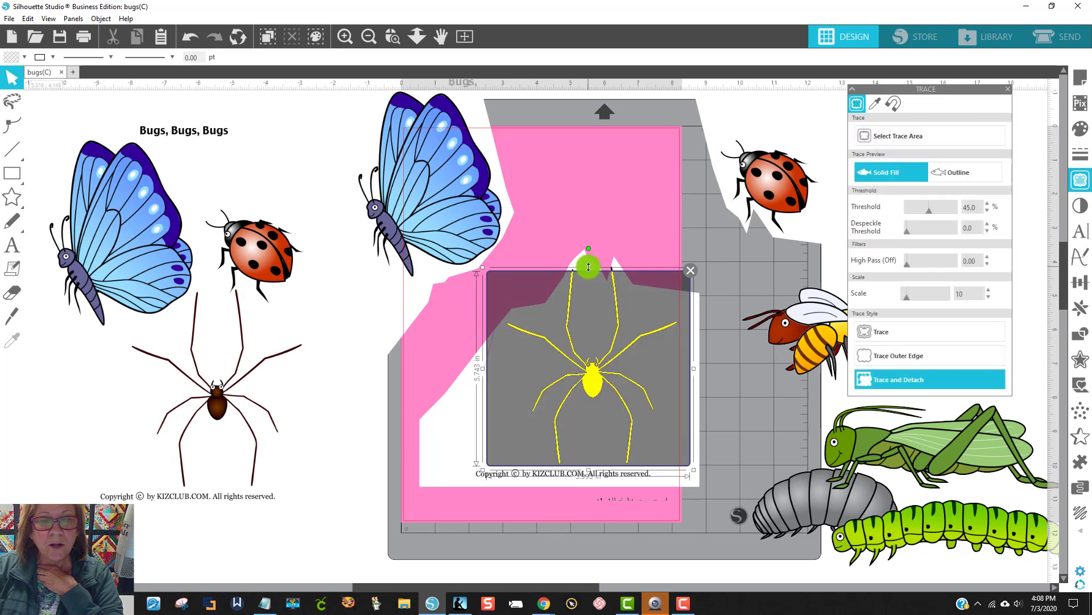
pyautogui.moveTo(588, 266); pyautogui.dragTo(587, 261)
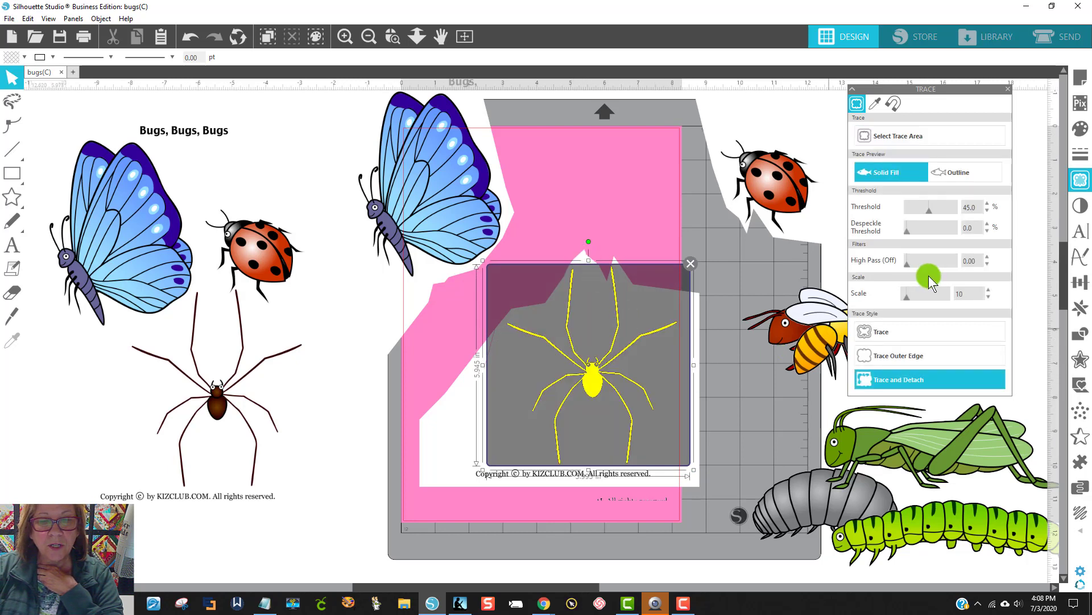
pyautogui.click(941, 211)
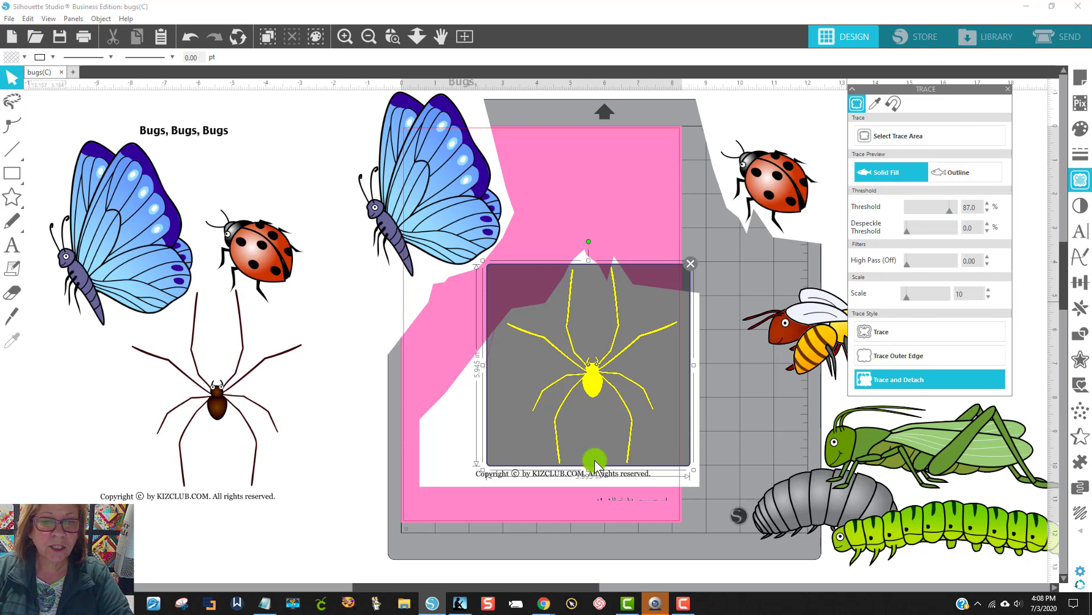
pyautogui.moveTo(592, 378); pyautogui.dragTo(790, 410)
pyautogui.click(666, 383)
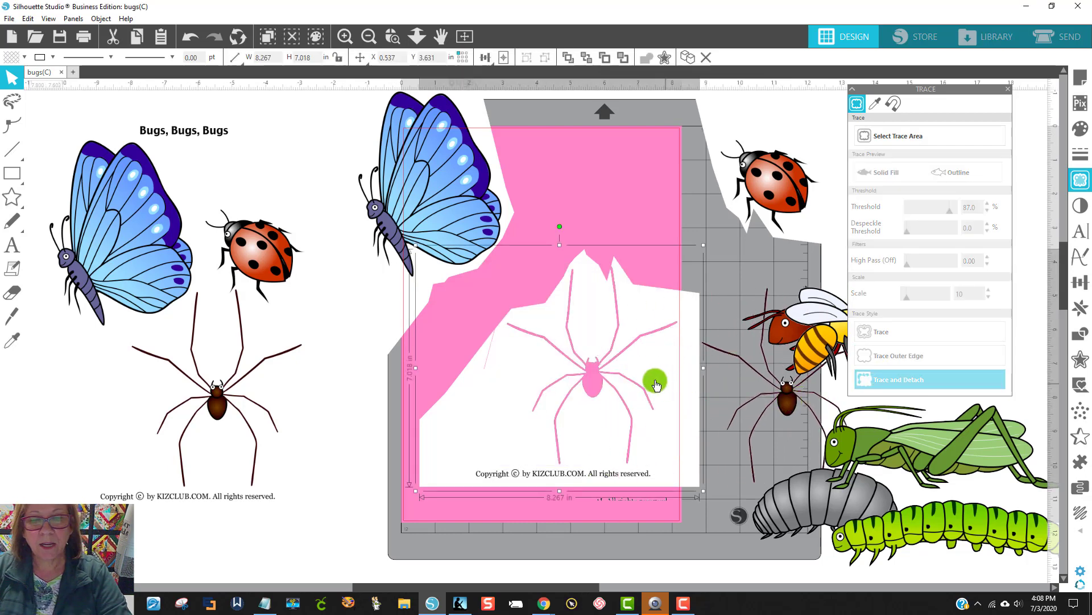
pyautogui.press('Delete')
# Step: Bring the butterfly piece onto the page, Trace and Detach the butterfly at an 89% threshold, and delete the leftover background
pyautogui.moveTo(512, 215); pyautogui.dragTo(574, 324)
pyautogui.click(887, 137)
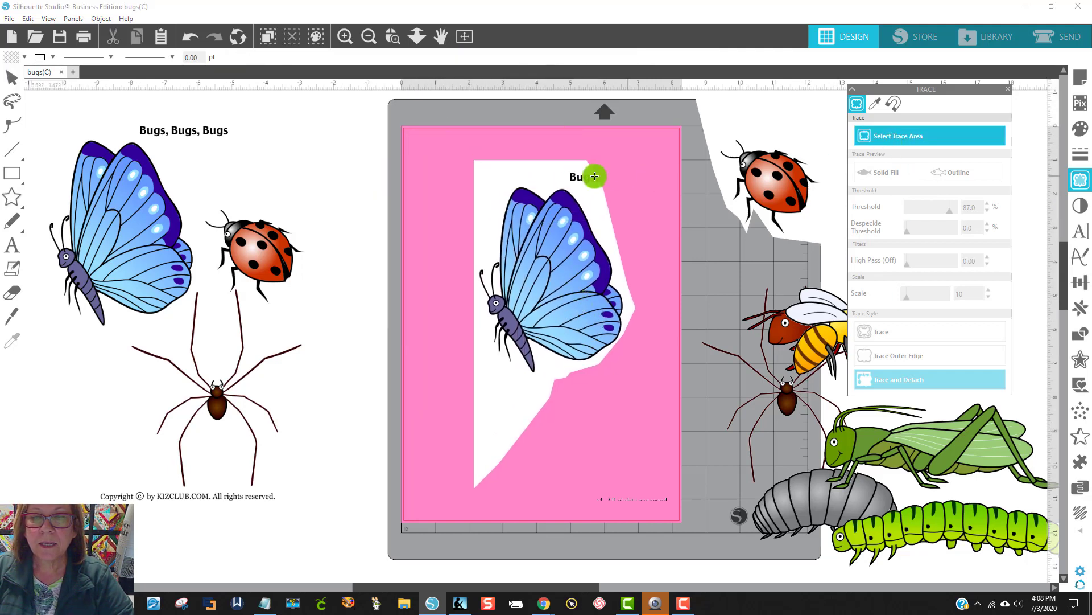
pyautogui.moveTo(457, 181)
pyautogui.mouseDown()
pyautogui.moveTo(573, 285)
pyautogui.moveTo(620, 398)
pyautogui.moveTo(656, 414)
pyautogui.mouseUp()
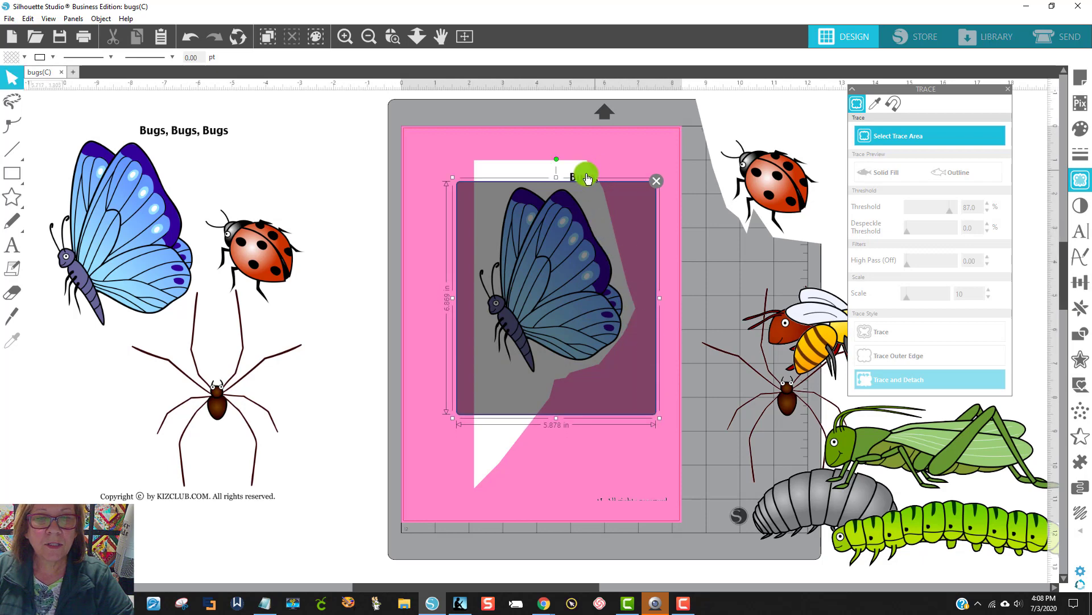
pyautogui.moveTo(558, 178); pyautogui.dragTo(556, 184)
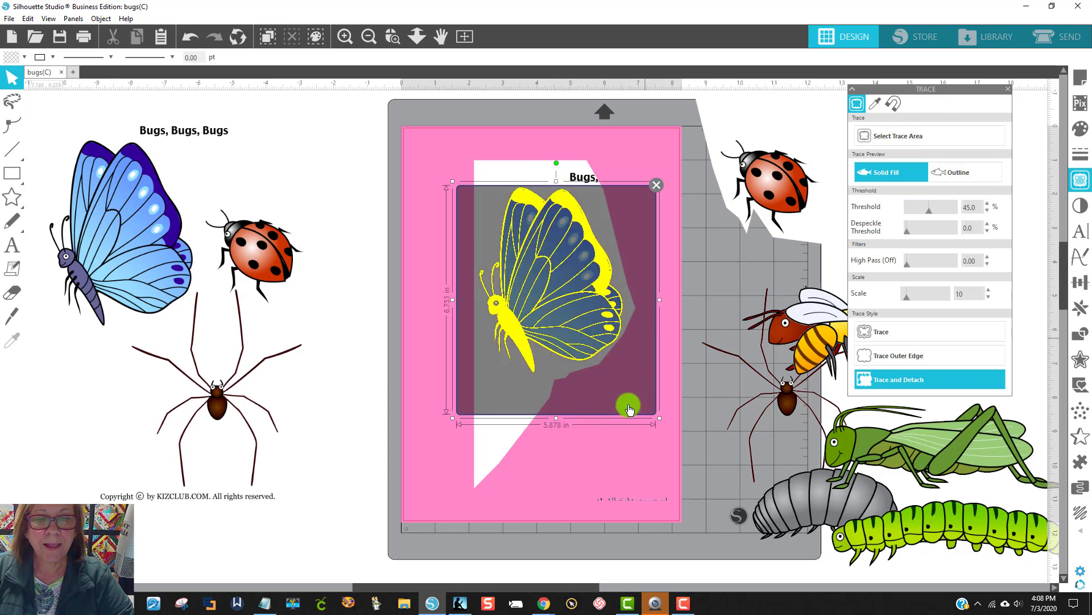
pyautogui.click(951, 211)
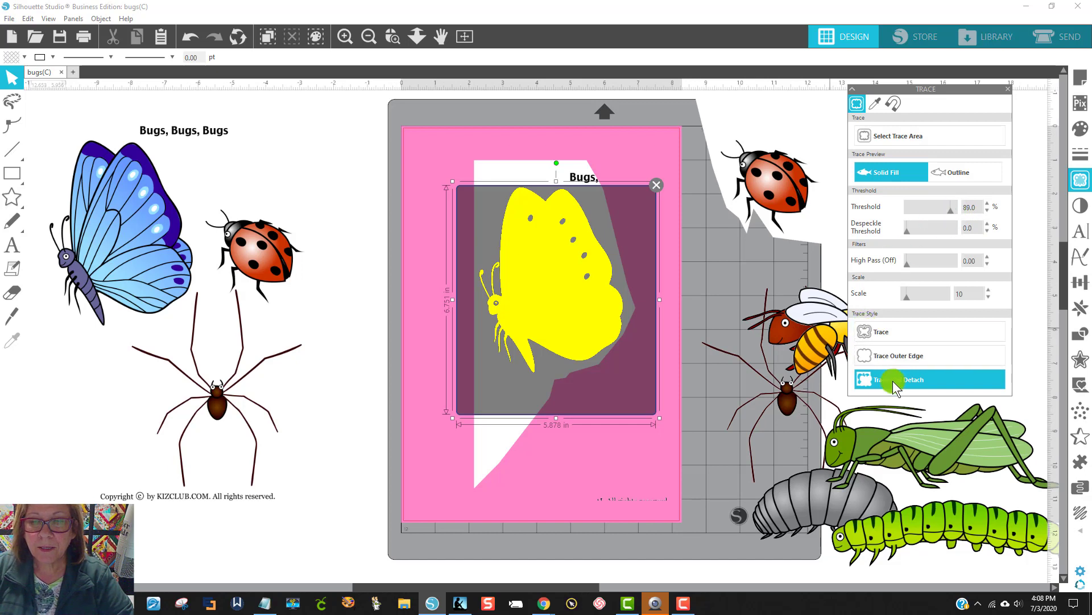
pyautogui.click(528, 433)
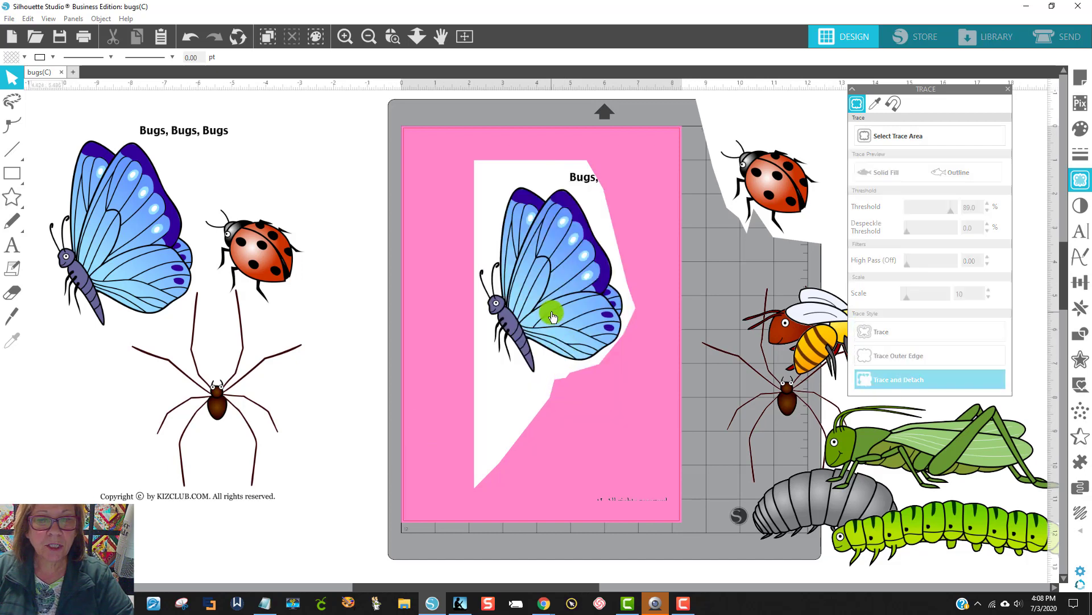
pyautogui.moveTo(556, 309)
pyautogui.mouseDown()
pyautogui.moveTo(731, 378)
pyautogui.moveTo(718, 323)
pyautogui.mouseUp()
pyautogui.click(534, 180)
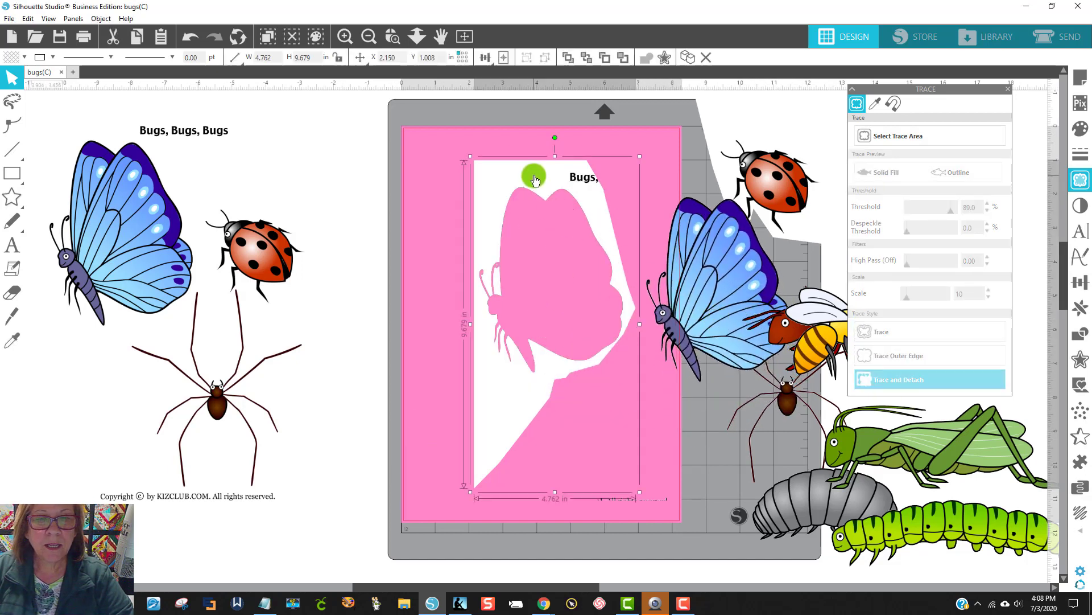
pyautogui.press('Delete')
# Step: Move the detached butterfly to the page's upper left and delete the uncut "Bugs, Bugs, Bugs" page image beside the mat
pyautogui.moveTo(729, 319); pyautogui.dragTo(437, 248)
pyautogui.click(225, 265)
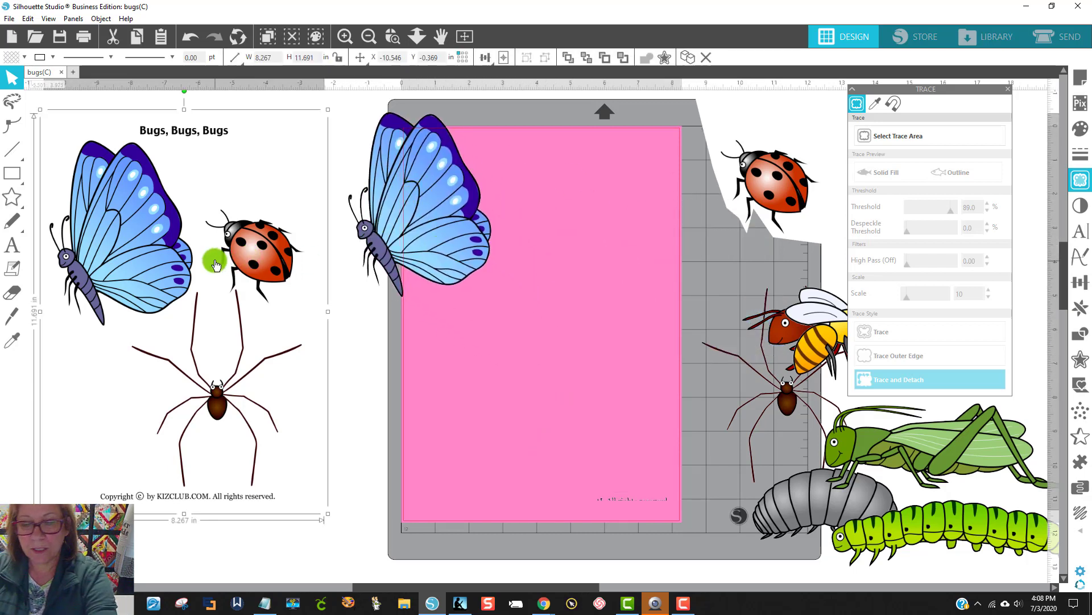
pyautogui.press('Delete')
# Step: Move the ladybug piece onto the pink page and shift the butterfly off the mat to clear space around it
pyautogui.moveTo(734, 194); pyautogui.dragTo(498, 392)
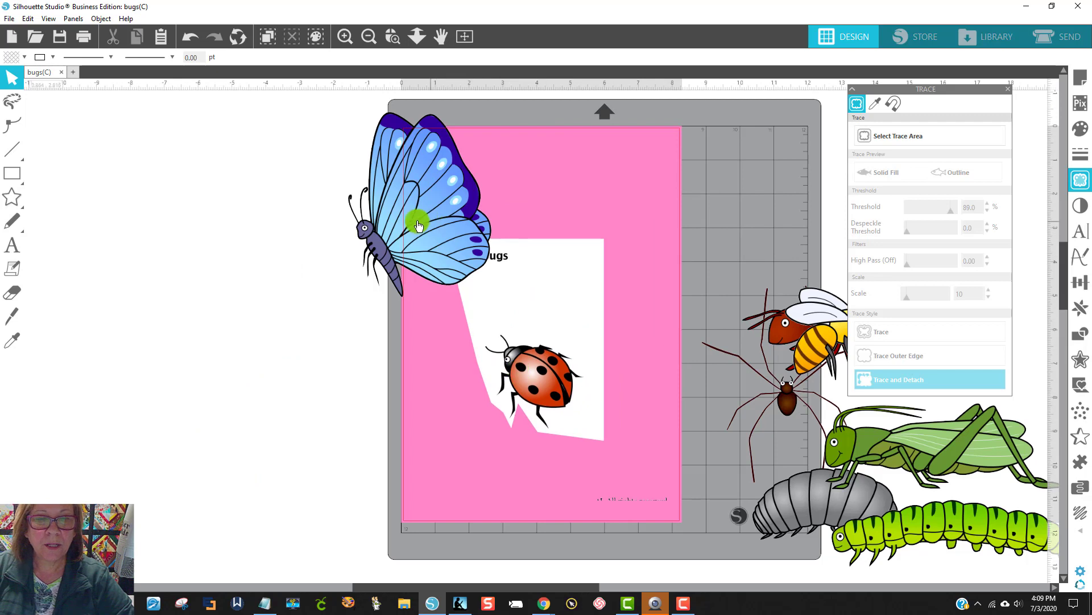
pyautogui.moveTo(418, 225); pyautogui.dragTo(321, 211)
pyautogui.click(332, 231)
pyautogui.click(506, 295)
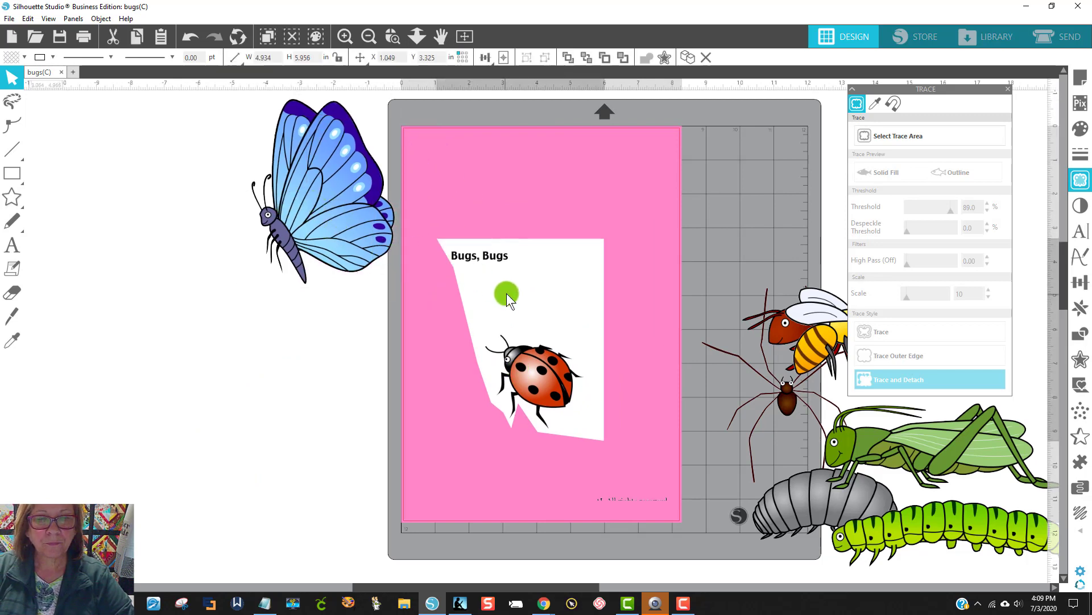
pyautogui.moveTo(506, 295); pyautogui.dragTo(510, 291)
pyautogui.click(140, 225)
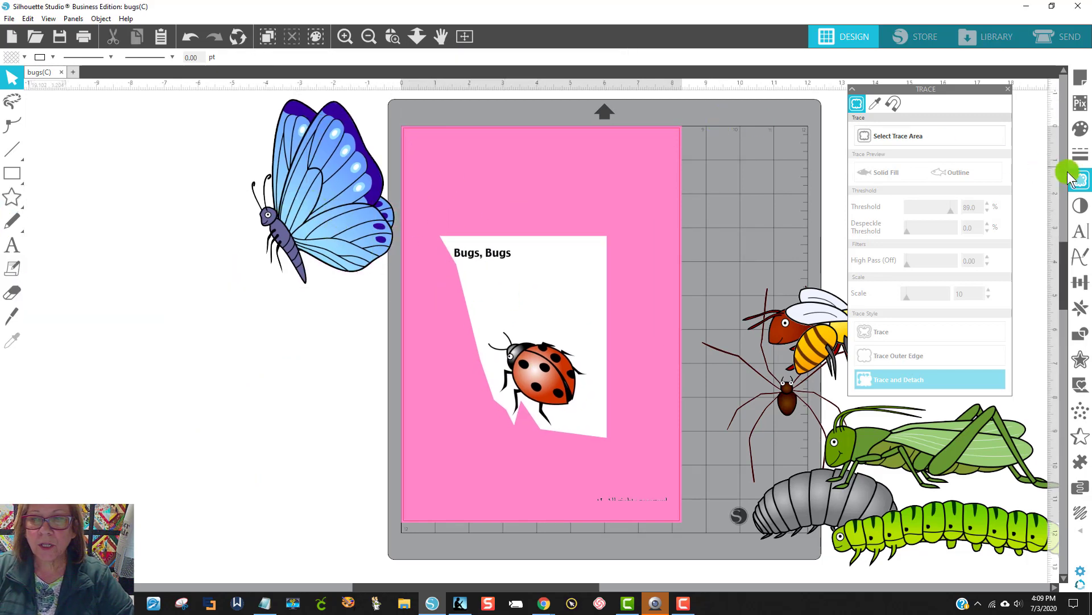
# Step: Trace and Detach the ladybug at a threshold of 100% and delete the remaining "Bugs, Bugs" background piece
pyautogui.click(1085, 187)
pyautogui.click(1085, 187)
pyautogui.click(919, 142)
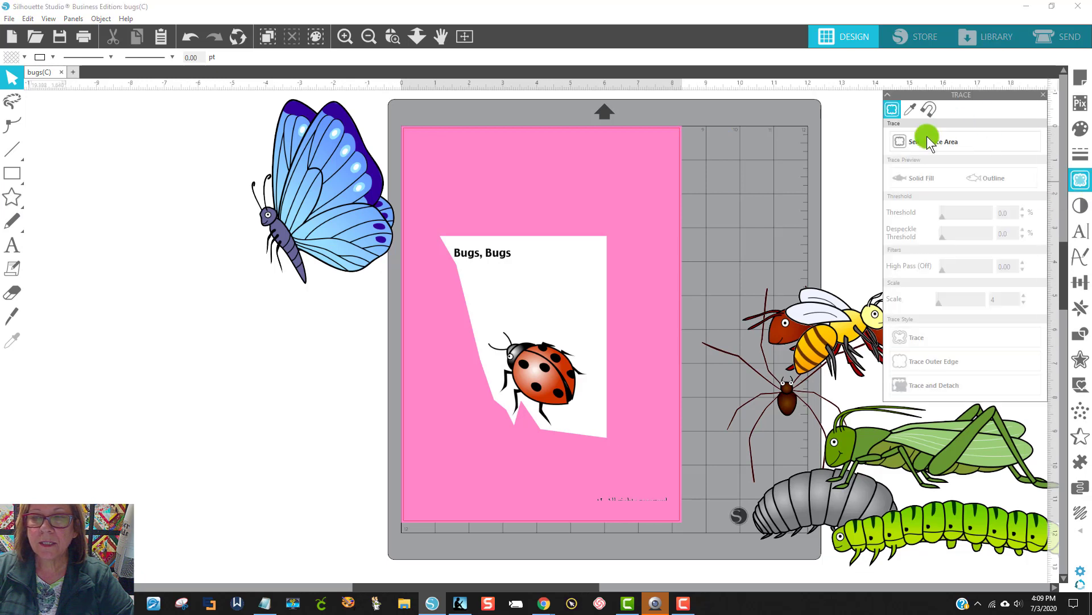
pyautogui.moveTo(461, 311); pyautogui.dragTo(623, 442)
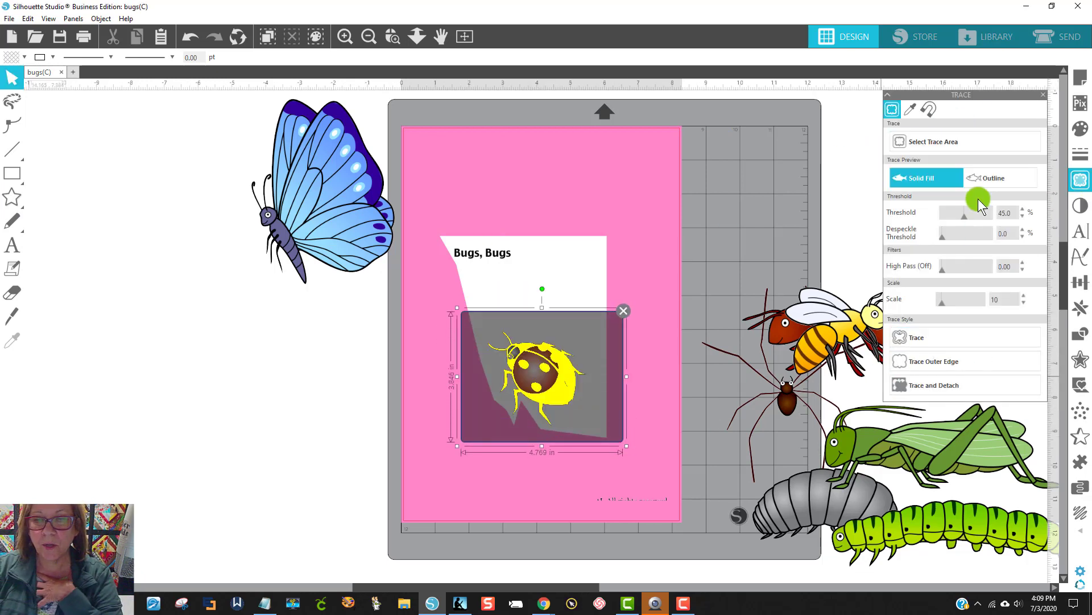
pyautogui.moveTo(977, 217); pyautogui.dragTo(993, 218)
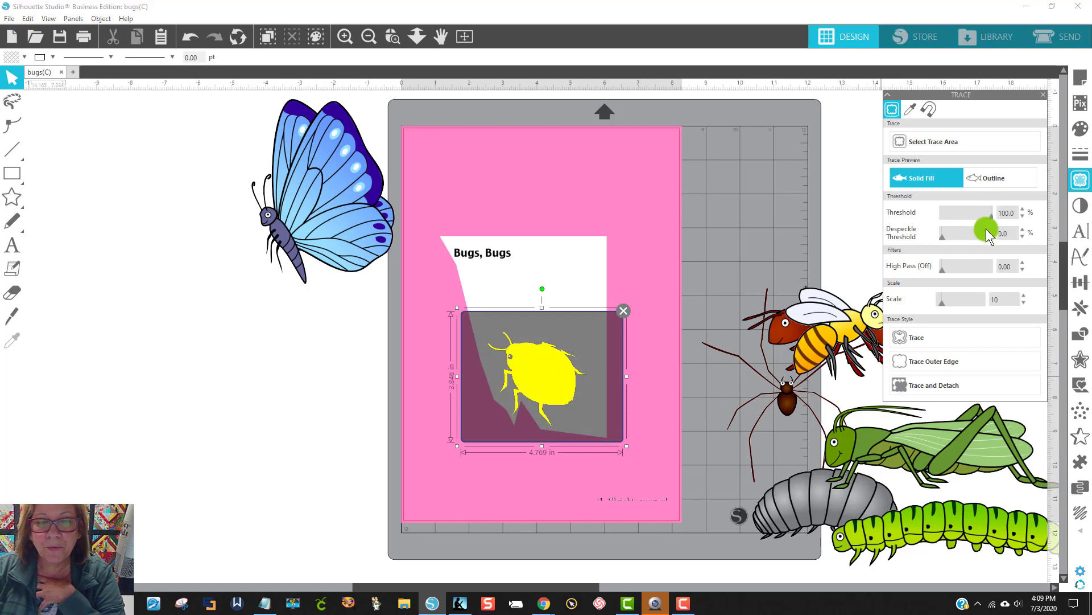
pyautogui.click(917, 387)
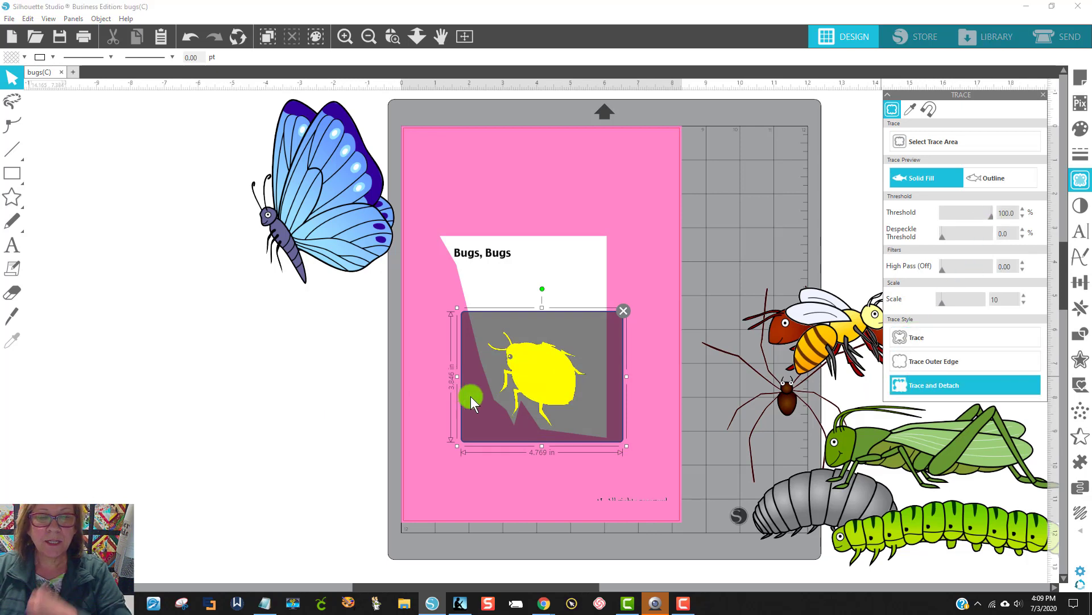
pyautogui.moveTo(507, 383)
pyautogui.mouseDown()
pyautogui.moveTo(632, 342)
pyautogui.moveTo(691, 278)
pyautogui.moveTo(460, 226)
pyautogui.moveTo(499, 193)
pyautogui.mouseUp()
pyautogui.click(586, 289)
pyautogui.press('Delete')
# Step: Arrange the butterfly, bee, ant and spider on the pink page around the ladybug
pyautogui.moveTo(350, 206); pyautogui.dragTo(490, 387)
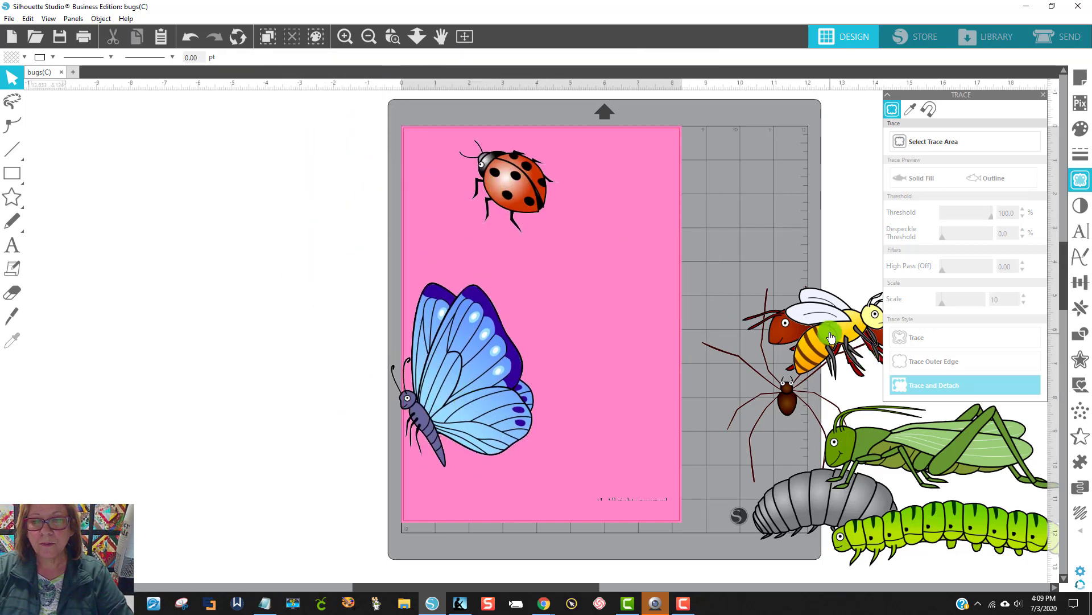
pyautogui.moveTo(799, 374); pyautogui.dragTo(579, 231)
pyautogui.moveTo(807, 324); pyautogui.dragTo(564, 281)
pyautogui.moveTo(499, 356); pyautogui.dragTo(464, 285)
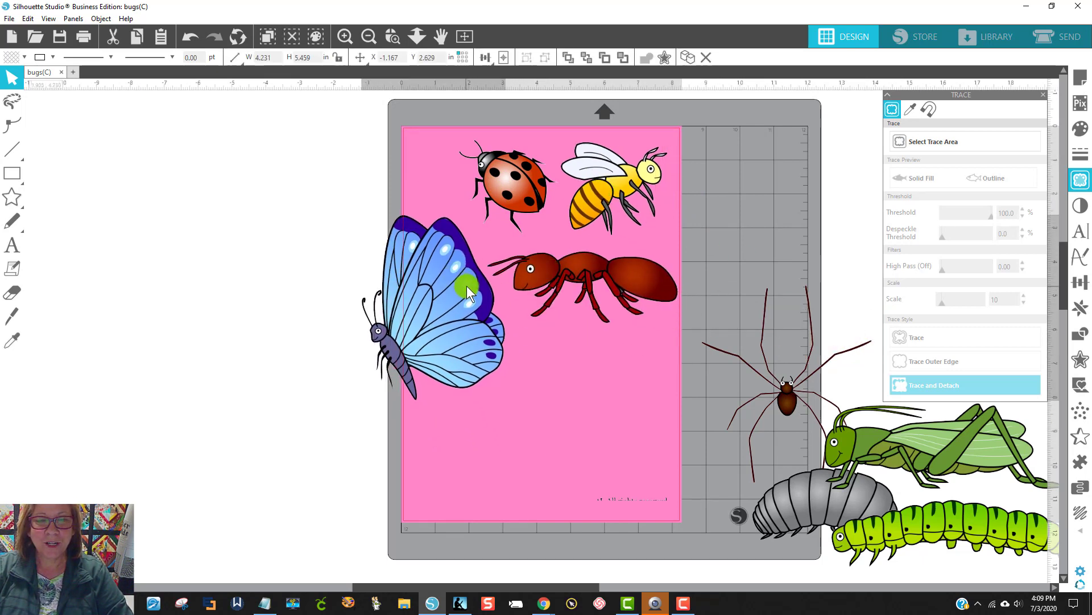
pyautogui.moveTo(787, 393); pyautogui.dragTo(474, 480)
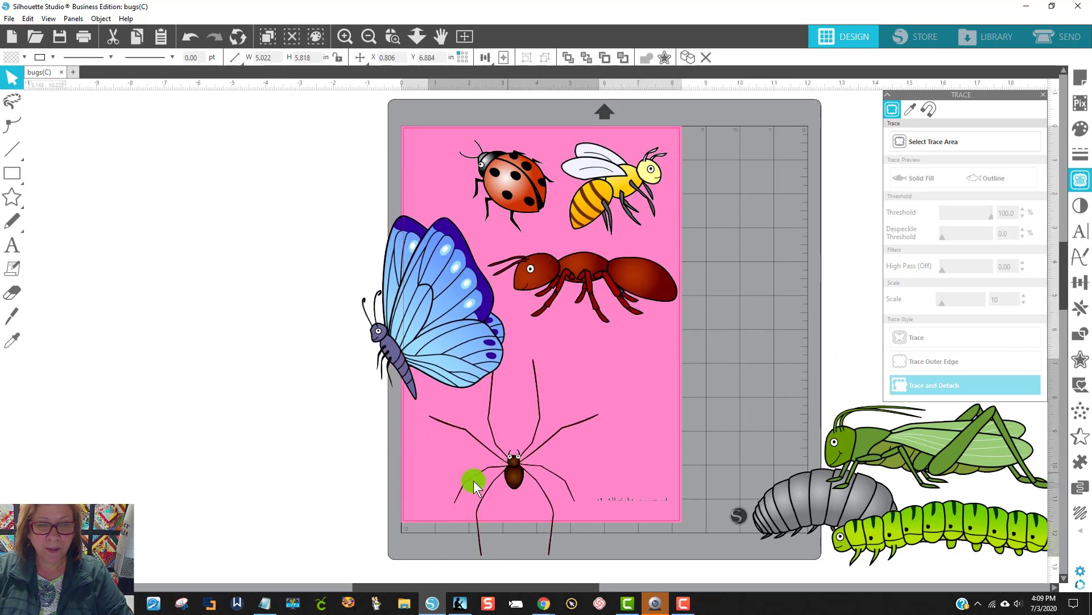
# Step: Delete the leftover copyright text fragments and add the grey segmented bug and green caterpillar to the layout
pyautogui.moveTo(576, 486); pyautogui.dragTo(730, 562)
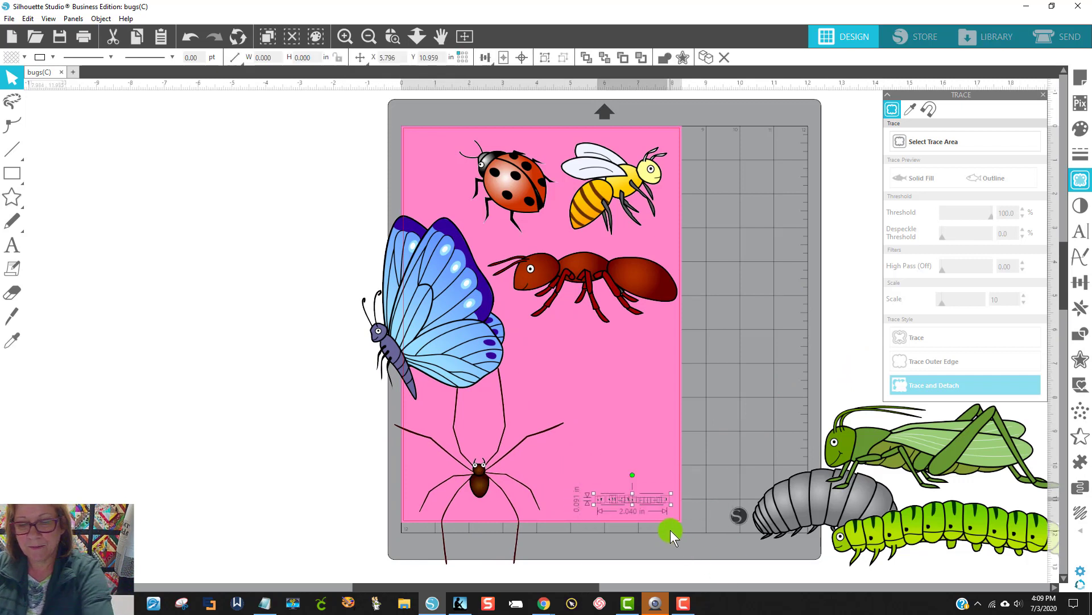
pyautogui.press('Delete')
pyautogui.moveTo(806, 494); pyautogui.dragTo(589, 364)
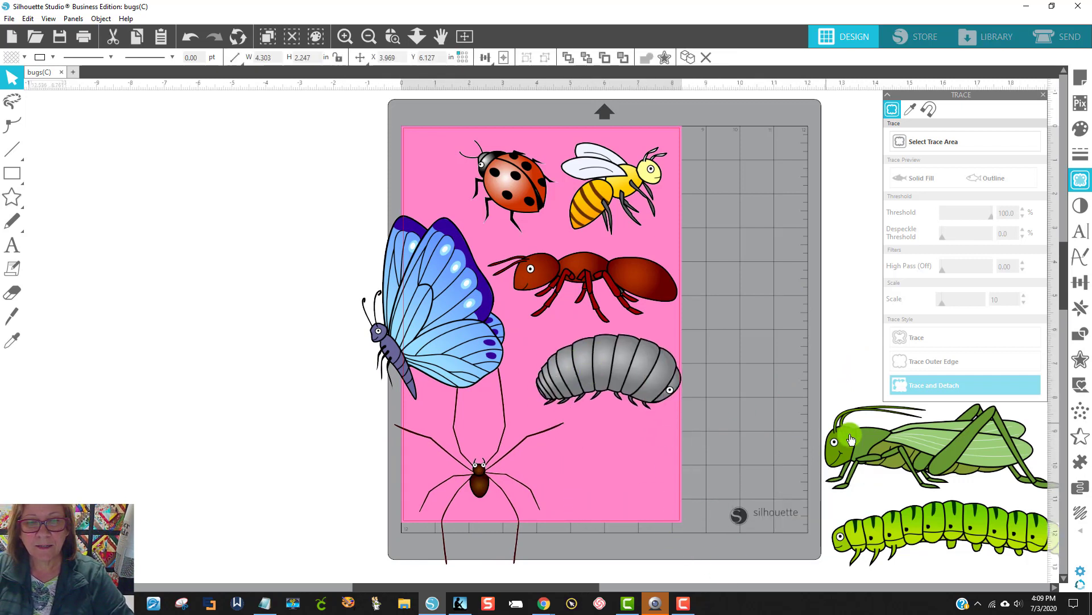
pyautogui.moveTo(421, 322); pyautogui.dragTo(399, 292)
pyautogui.moveTo(901, 532); pyautogui.dragTo(625, 496)
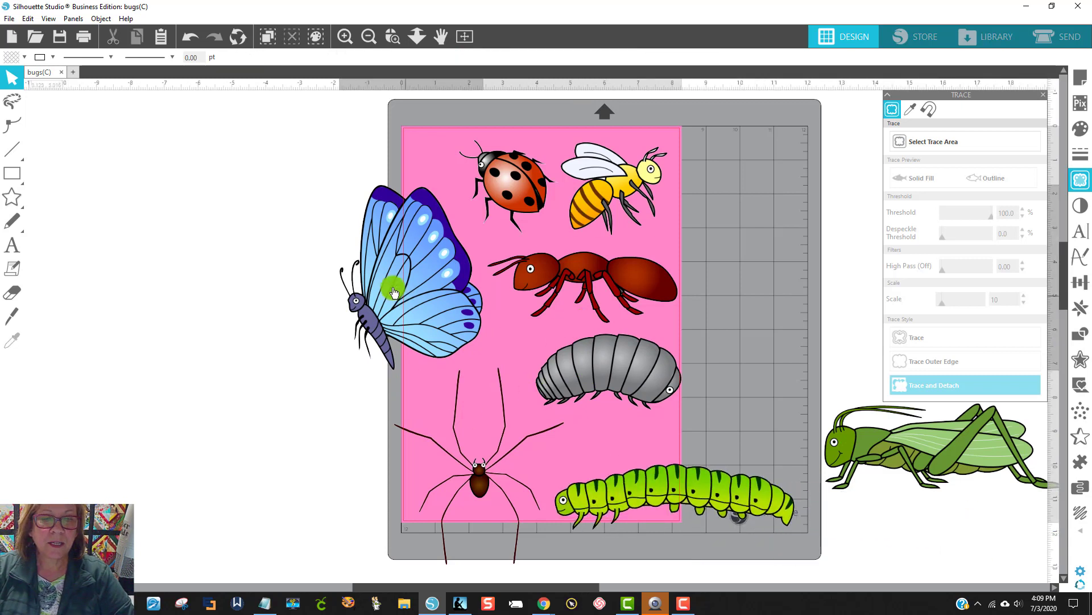
# Step: Spread the bugs out by moving the butterfly off the mat, the spider up, and the grey bug, ant and bee to the right
pyautogui.moveTo(390, 285); pyautogui.dragTo(278, 205)
pyautogui.moveTo(491, 488); pyautogui.dragTo(462, 411)
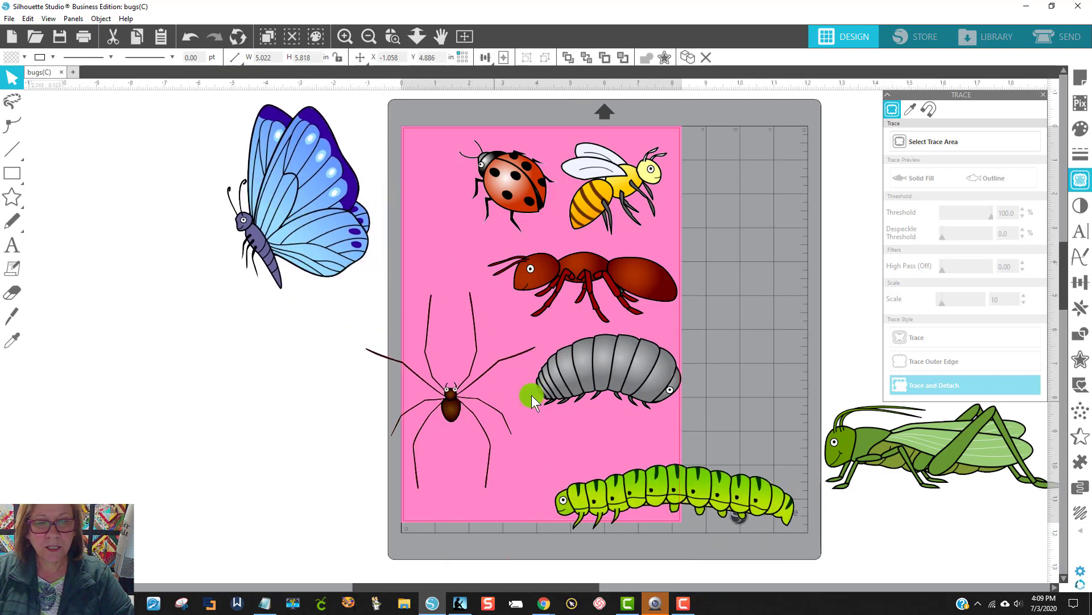
pyautogui.moveTo(575, 379); pyautogui.dragTo(743, 378)
pyautogui.moveTo(631, 293); pyautogui.dragTo(724, 287)
pyautogui.moveTo(648, 207); pyautogui.dragTo(688, 207)
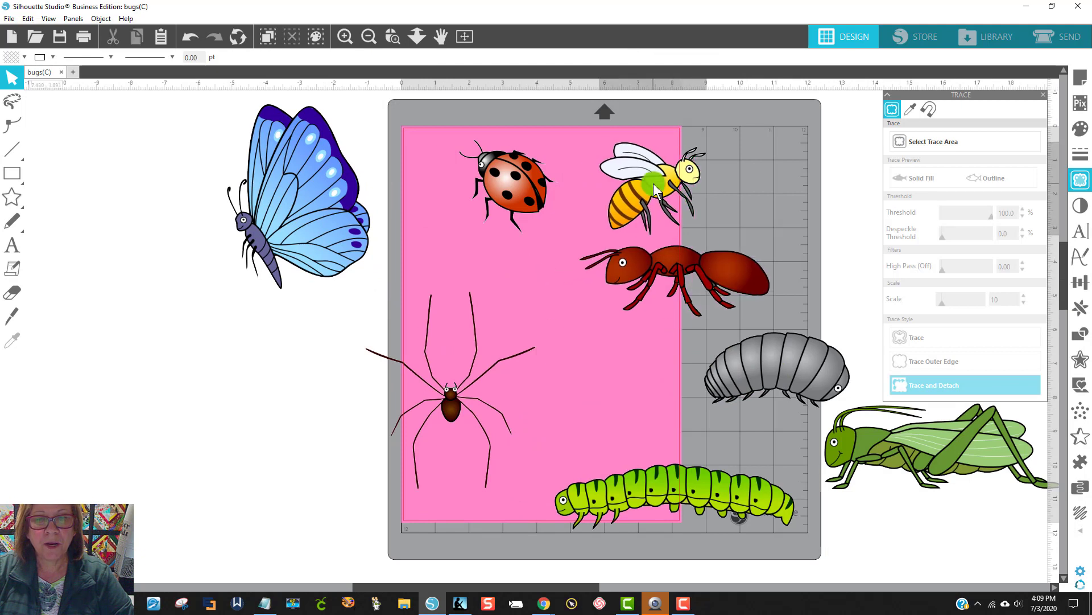
# Step: Nudge the ladybug and spider to the right and move the butterfly back onto the page beside the ladybug
pyautogui.moveTo(551, 173); pyautogui.dragTo(569, 172)
pyautogui.moveTo(464, 385); pyautogui.dragTo(476, 374)
pyautogui.moveTo(304, 274); pyautogui.dragTo(303, 274)
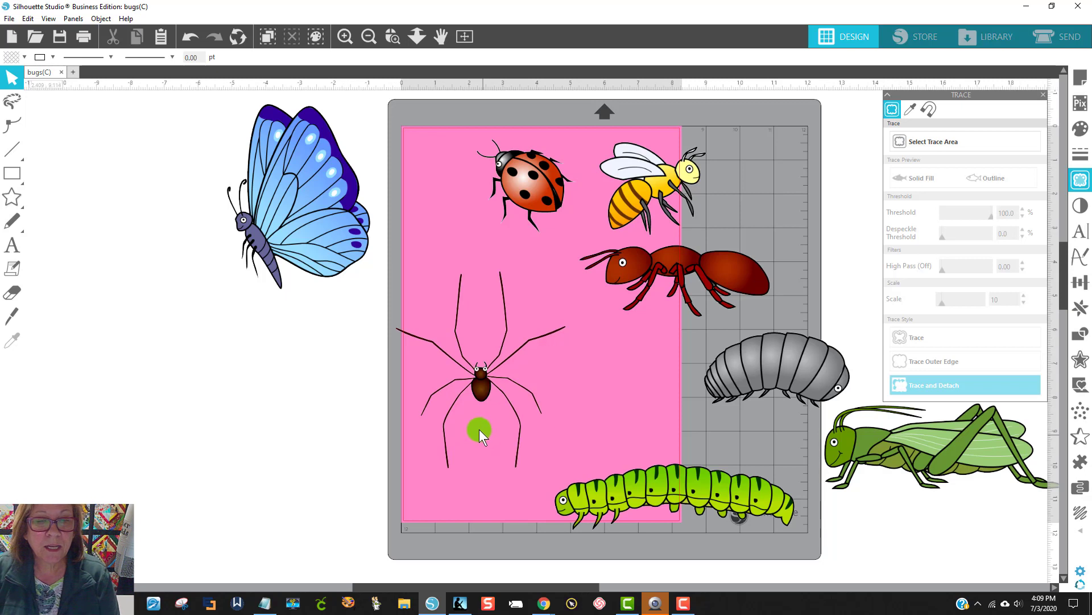
pyautogui.click(497, 369)
pyautogui.moveTo(326, 224); pyautogui.dragTo(487, 283)
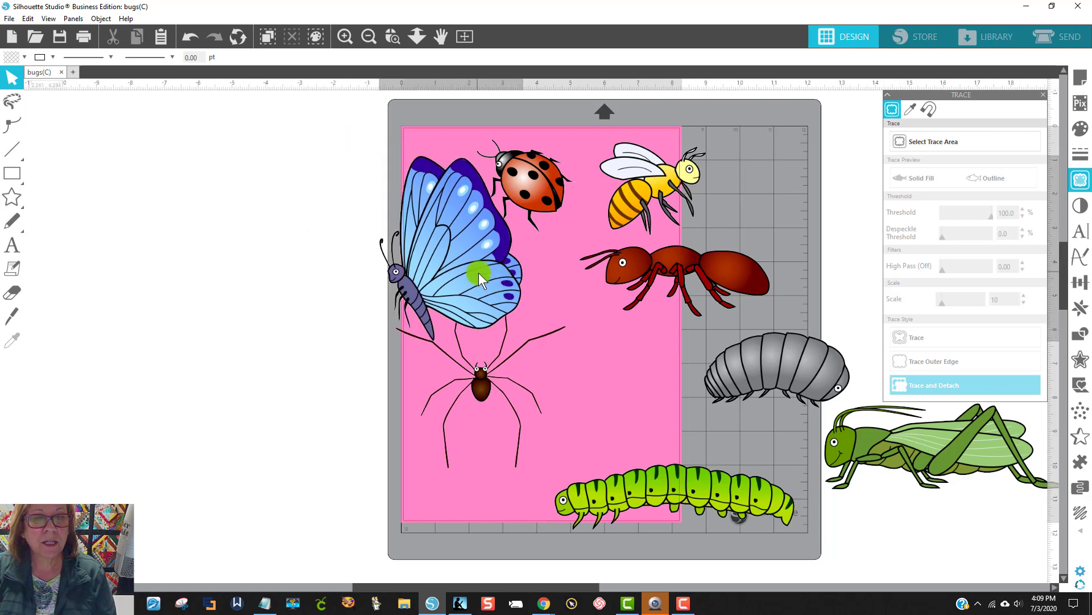
# Step: Move the grey segmented bug, grasshopper and caterpillar inward so they overlap the other bugs on the mat
pyautogui.click(889, 503)
pyautogui.moveTo(788, 373); pyautogui.dragTo(649, 320)
pyautogui.moveTo(824, 409); pyautogui.dragTo(471, 277)
pyautogui.moveTo(660, 492); pyautogui.dragTo(563, 403)
# Step: Place a duplicate of the whole group of bugs off the mat to its left as a spare set
pyautogui.moveTo(356, 107)
pyautogui.mouseDown()
pyautogui.moveTo(581, 352)
pyautogui.moveTo(787, 513)
pyautogui.mouseUp()
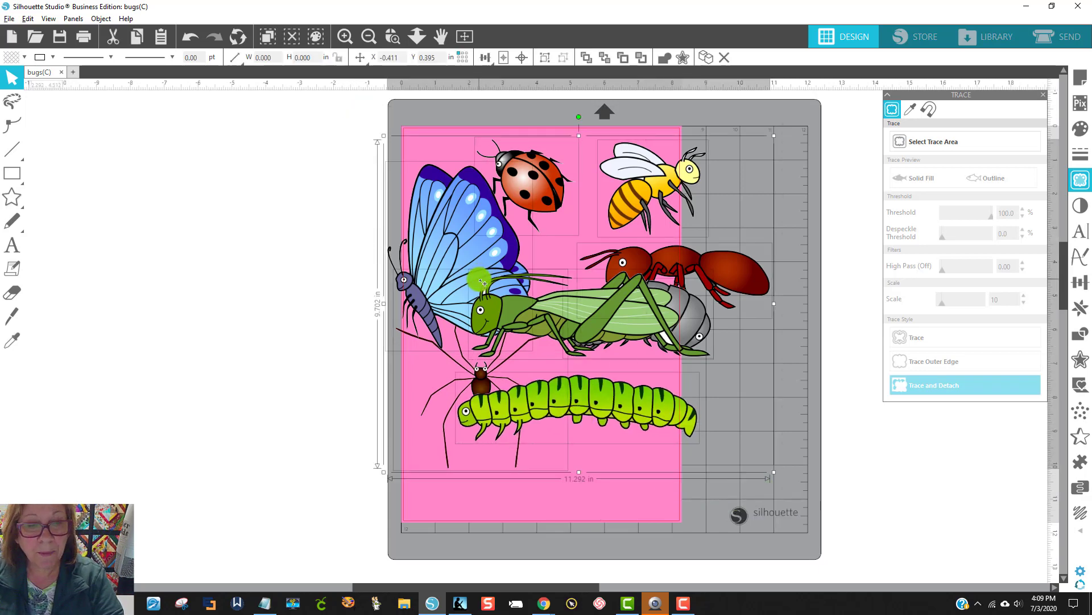
pyautogui.moveTo(483, 281); pyautogui.dragTo(9, 262)
pyautogui.moveTo(455, 588); pyautogui.dragTo(566, 609)
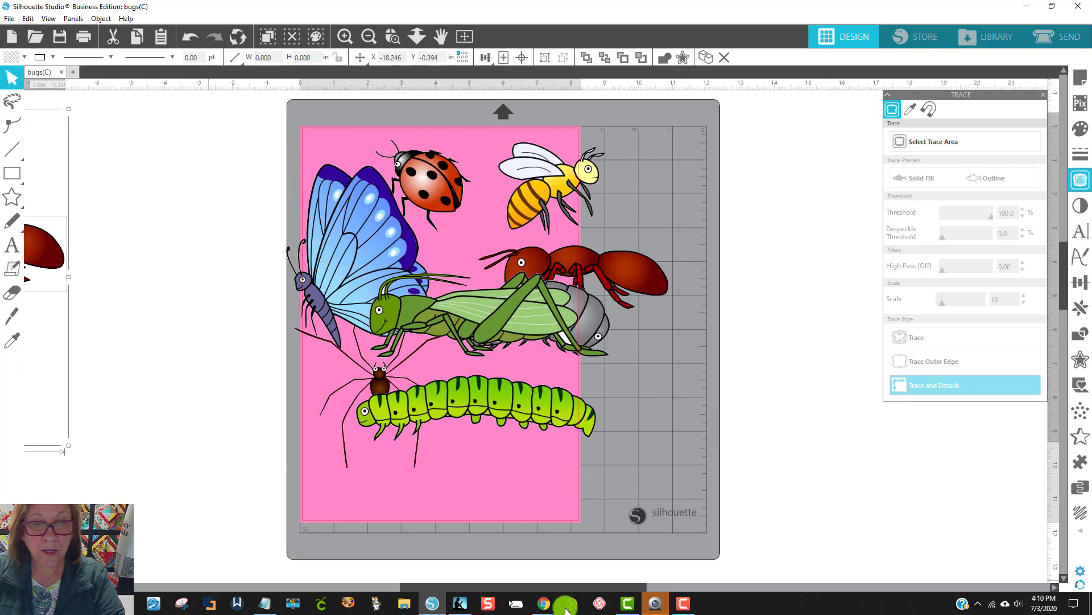
# Step: Spread the caterpillar, grasshopper and grey segmented bug out toward the mat's right edge so they no longer overlap
pyautogui.moveTo(534, 443); pyautogui.dragTo(721, 521)
pyautogui.moveTo(504, 314); pyautogui.dragTo(732, 367)
pyautogui.moveTo(519, 305); pyautogui.dragTo(666, 203)
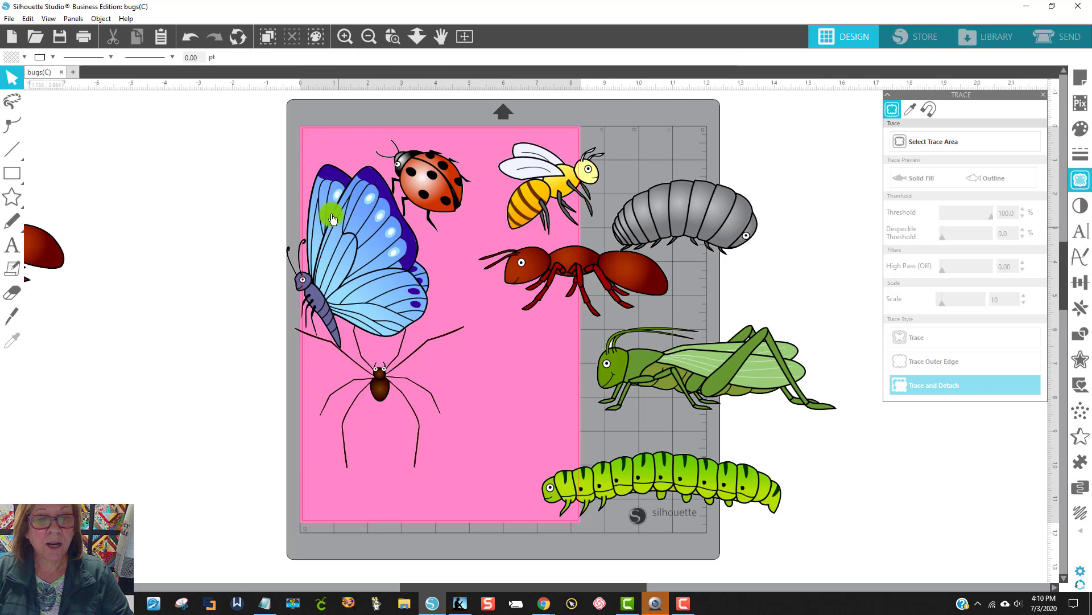
# Step: Shift the butterfly up and left, raise the ladybug and bee, and move the spider clear of them on the pink page
pyautogui.moveTo(324, 214); pyautogui.dragTo(261, 150)
pyautogui.moveTo(413, 186); pyautogui.dragTo(413, 161)
pyautogui.moveTo(540, 199); pyautogui.dragTo(558, 170)
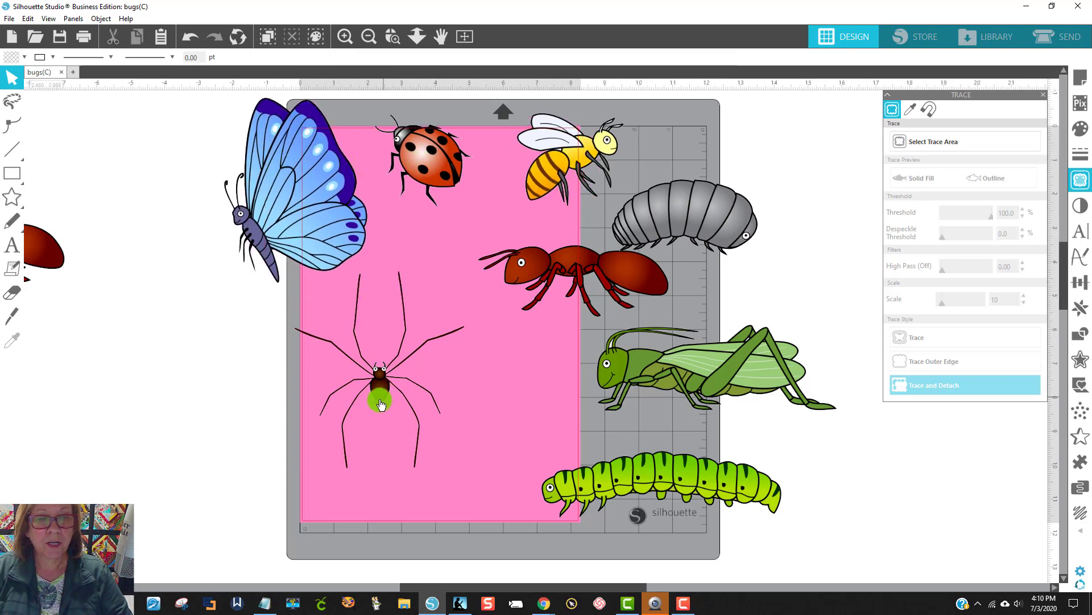
pyautogui.moveTo(380, 399); pyautogui.dragTo(405, 413)
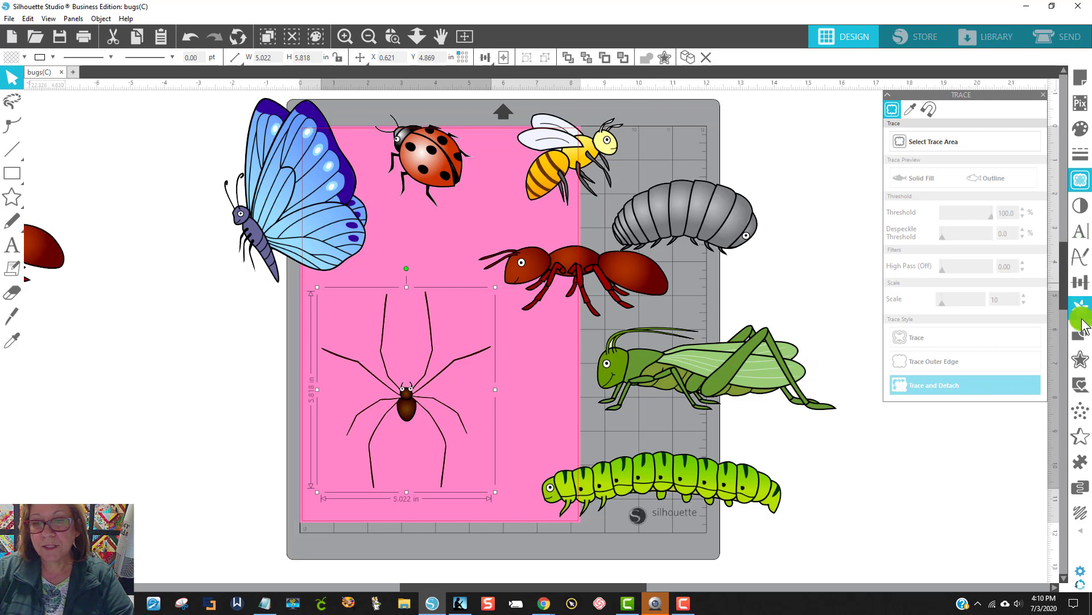
# Step: Add an offset with rounded corners around the spider, increasing the distance to slightly more than 0.225 in
pyautogui.click(1085, 364)
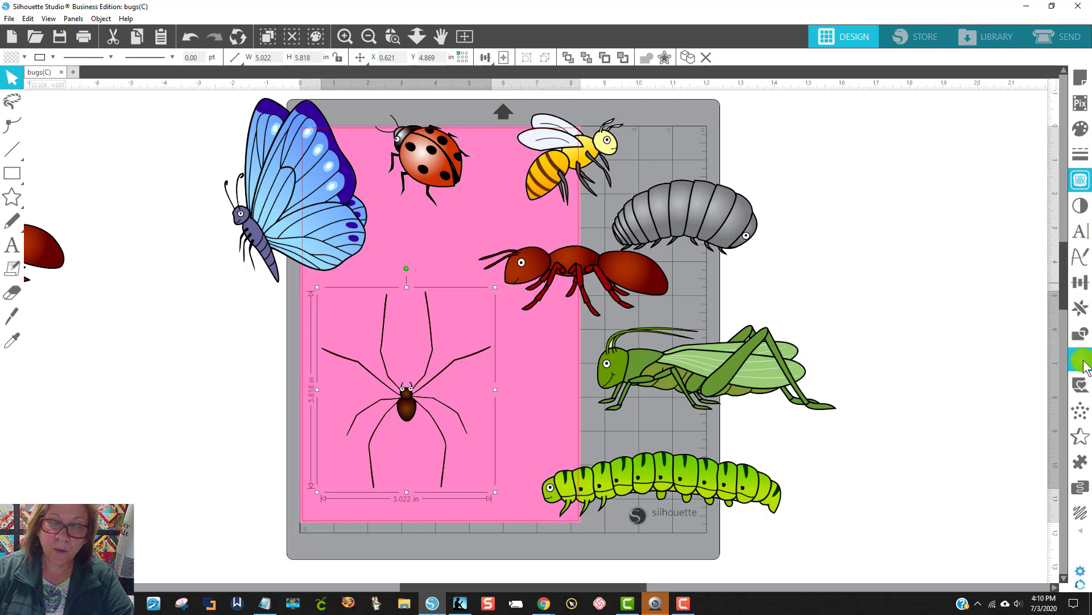
pyautogui.click(907, 128)
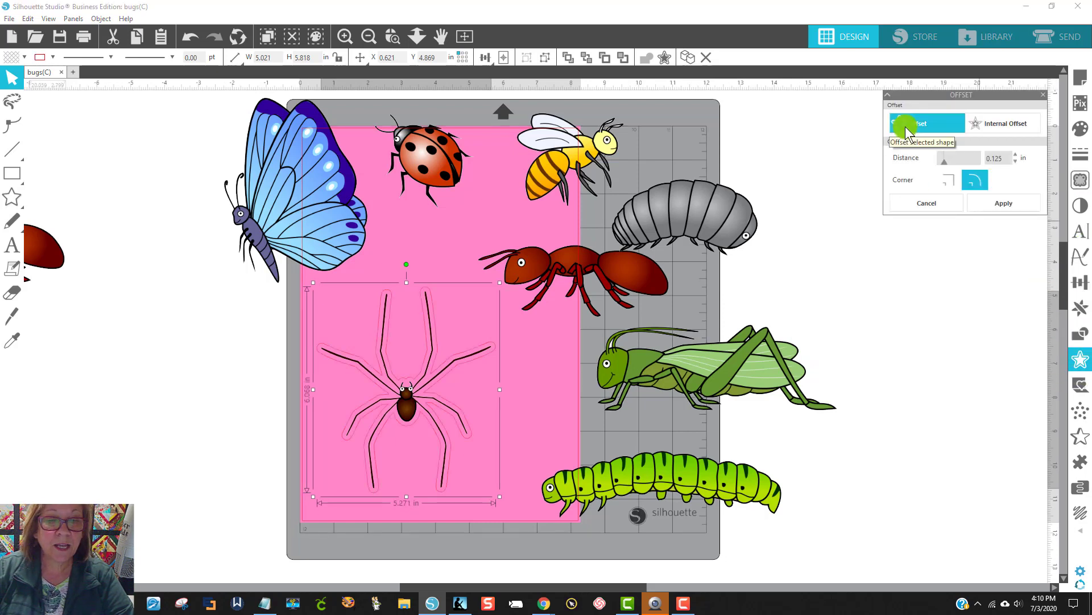
pyautogui.click(1016, 155)
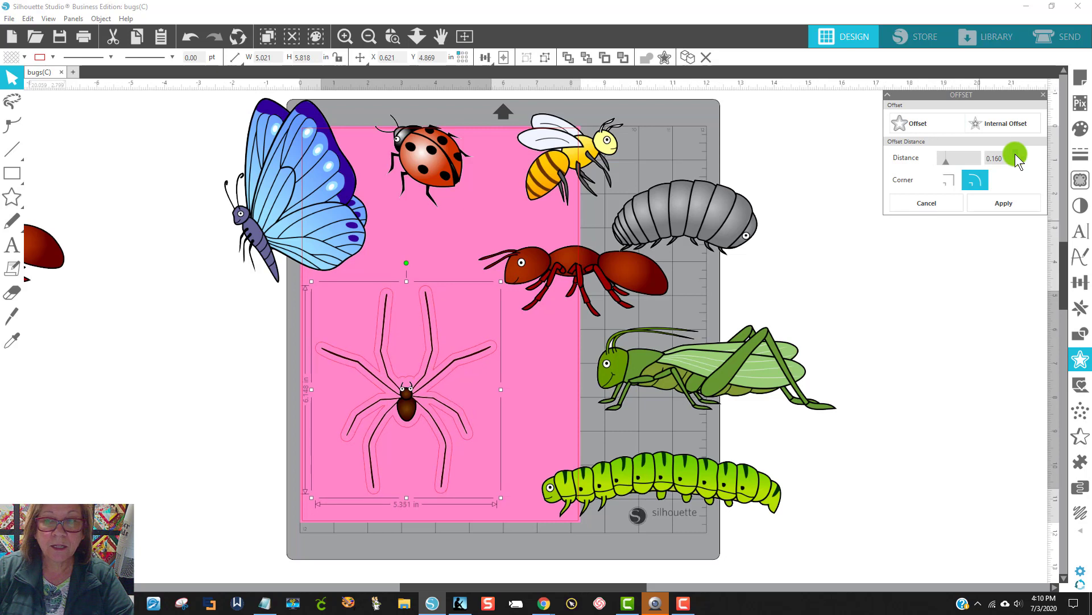
pyautogui.click(1016, 154)
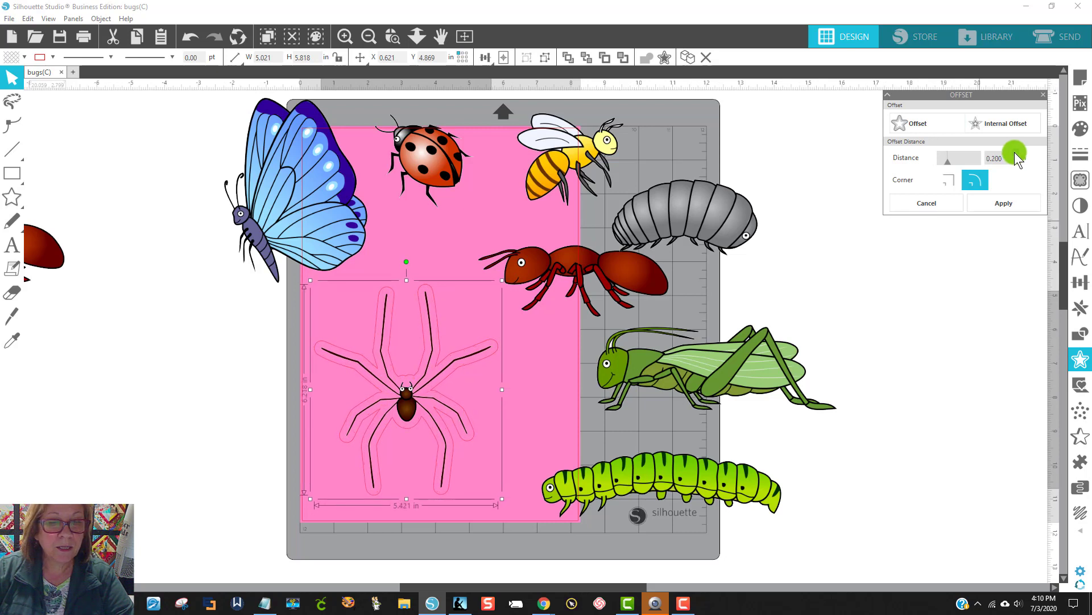
pyautogui.click(1013, 152)
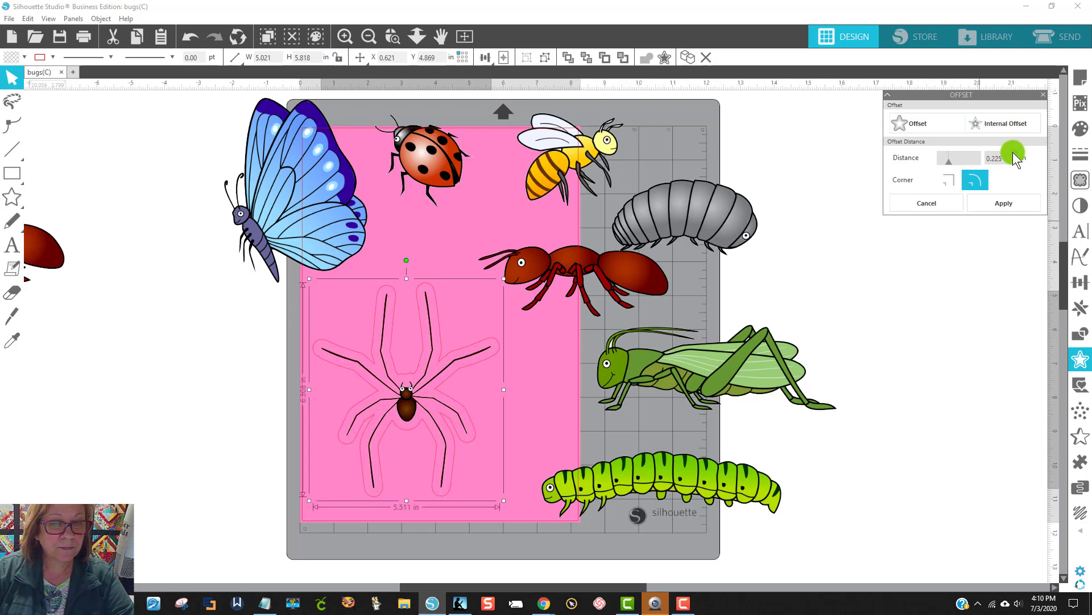
pyautogui.click(1013, 152)
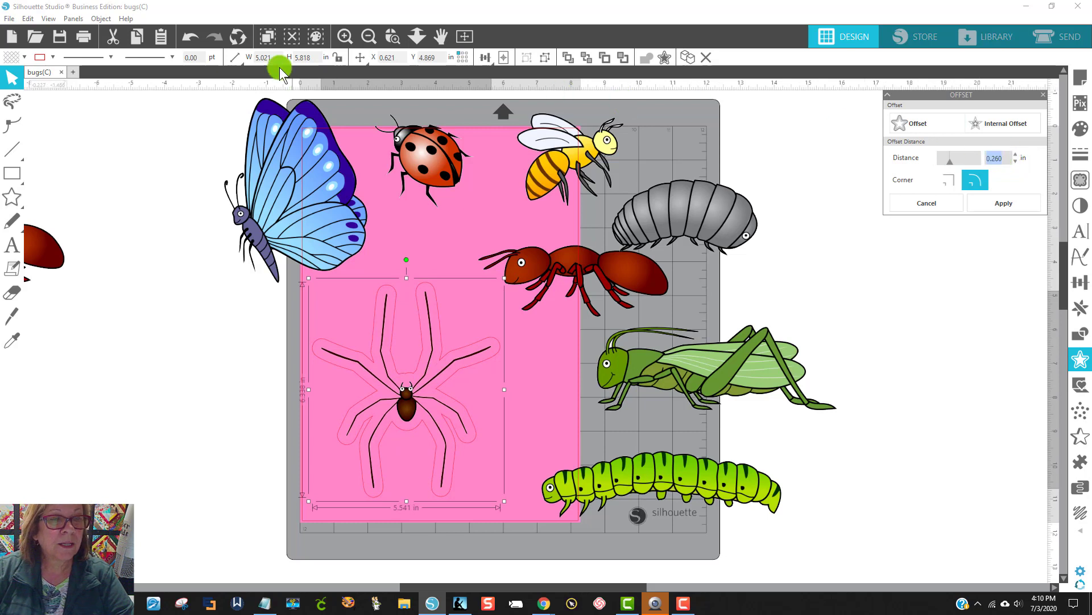
# Step: Fill the spider's offset shape with white
pyautogui.click(23, 57)
pyautogui.click(30, 84)
pyautogui.click(184, 367)
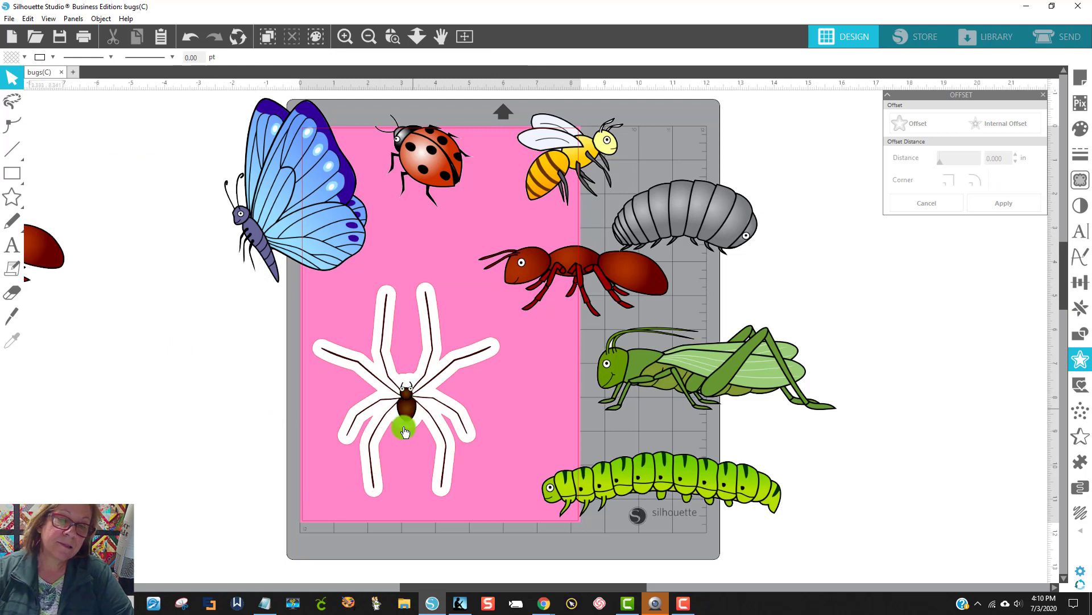
# Step: Group the spider with its white offset and move the group off the mat to the right
pyautogui.click(469, 438)
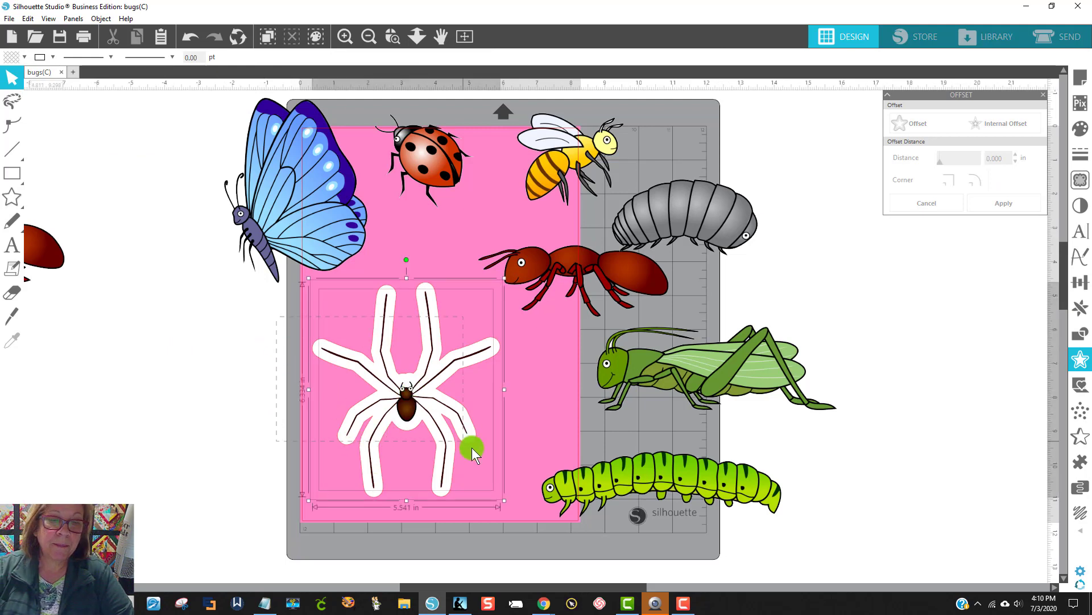
pyautogui.rightClick(439, 411)
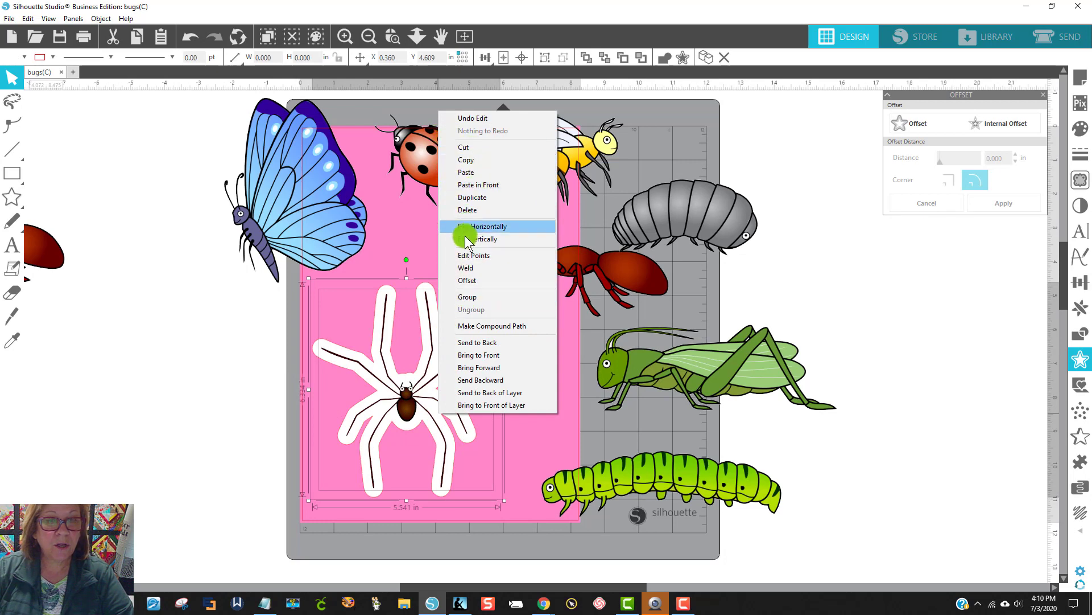
pyautogui.click(470, 297)
pyautogui.moveTo(446, 402); pyautogui.dragTo(917, 387)
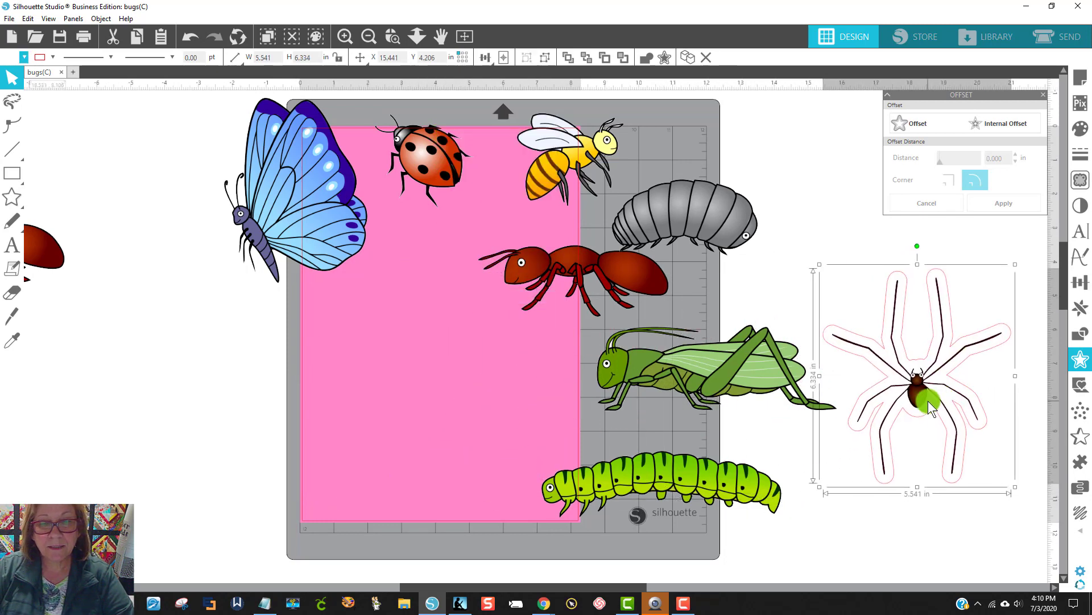
# Step: Move the grasshopper onto the lower half of the pink page and leave it selected
pyautogui.moveTo(718, 393); pyautogui.dragTo(449, 404)
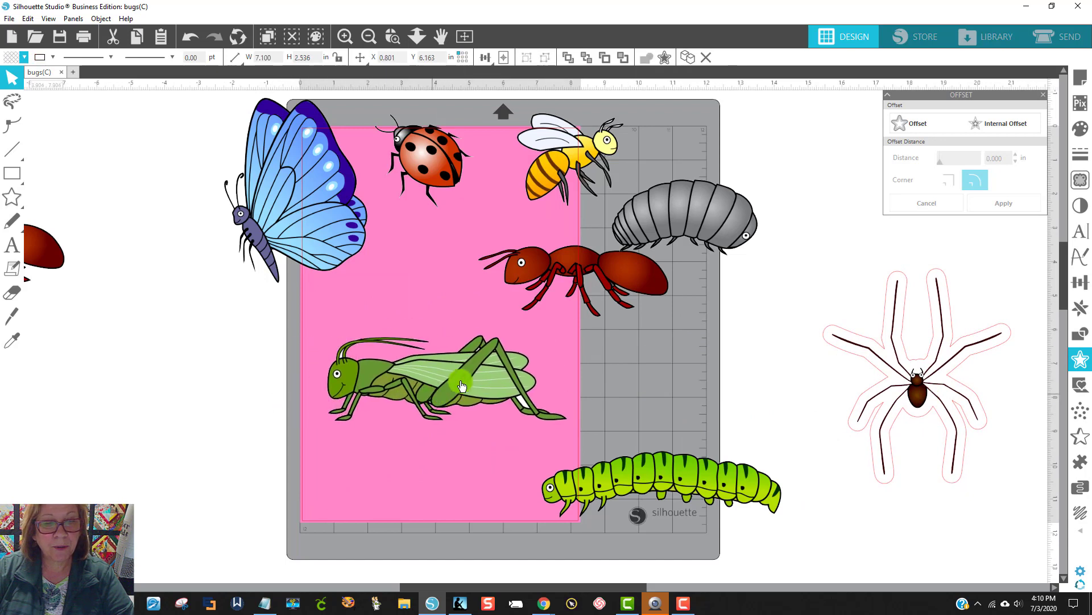
pyautogui.click(938, 219)
pyautogui.click(480, 393)
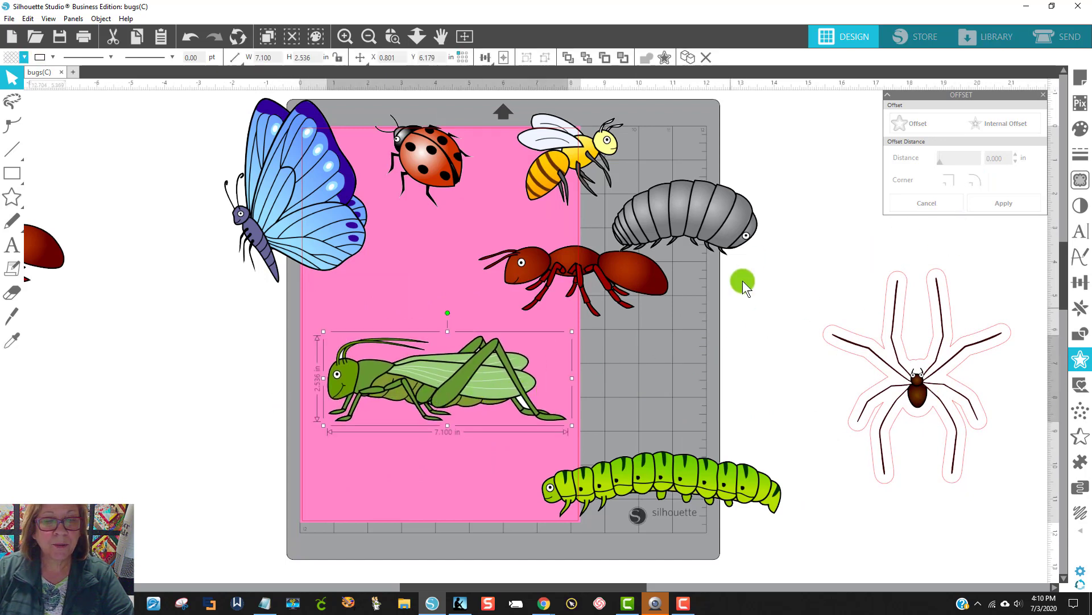
# Step: Offset the grasshopper by 0.125 in with rounded corners and zoom in on the outline
pyautogui.click(960, 122)
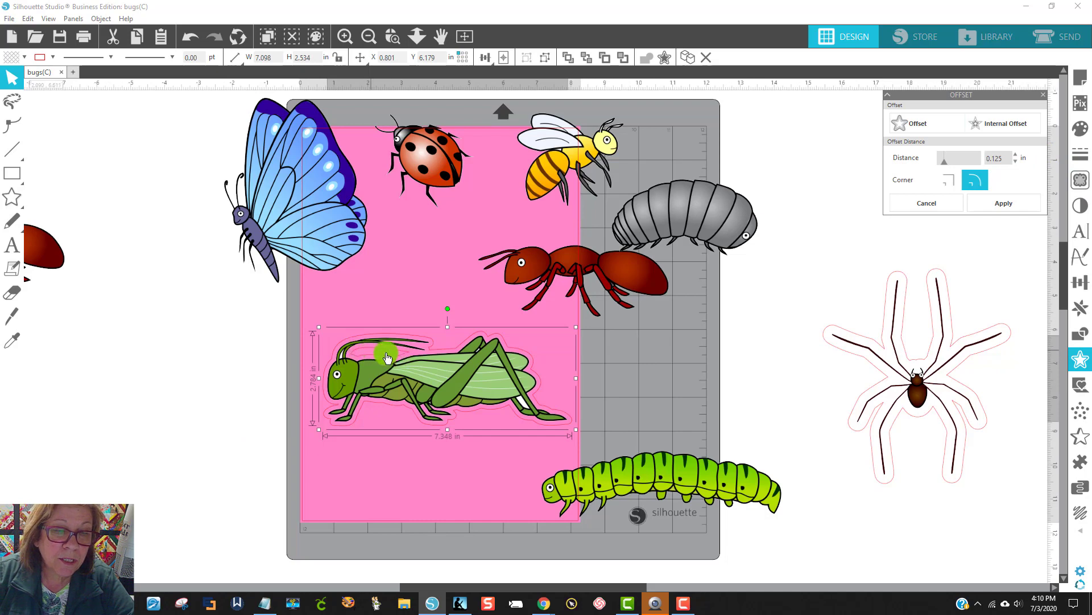
pyautogui.click(392, 36)
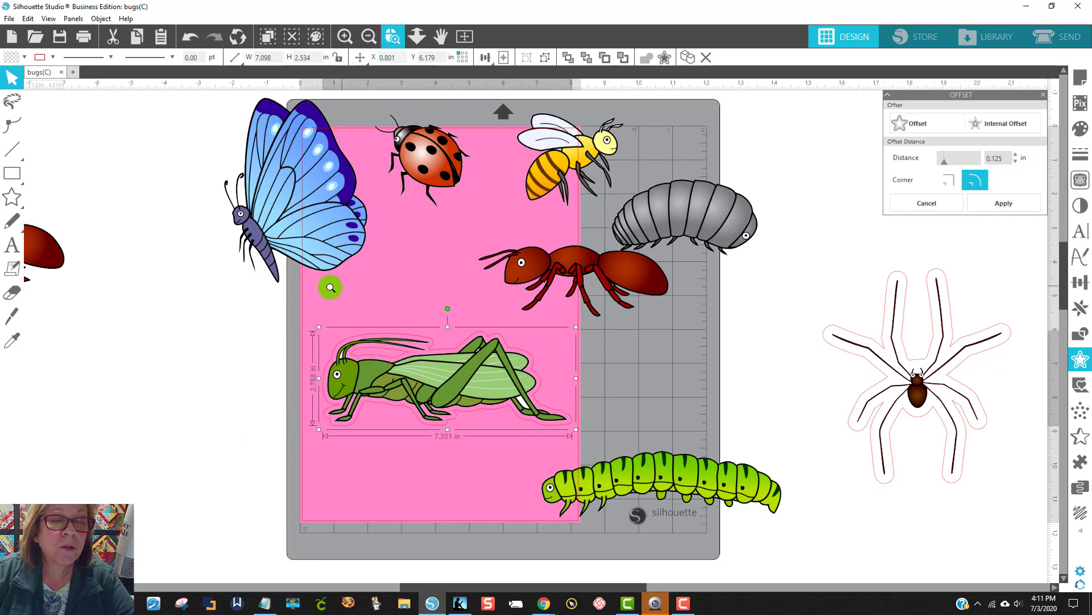
pyautogui.click(515, 433)
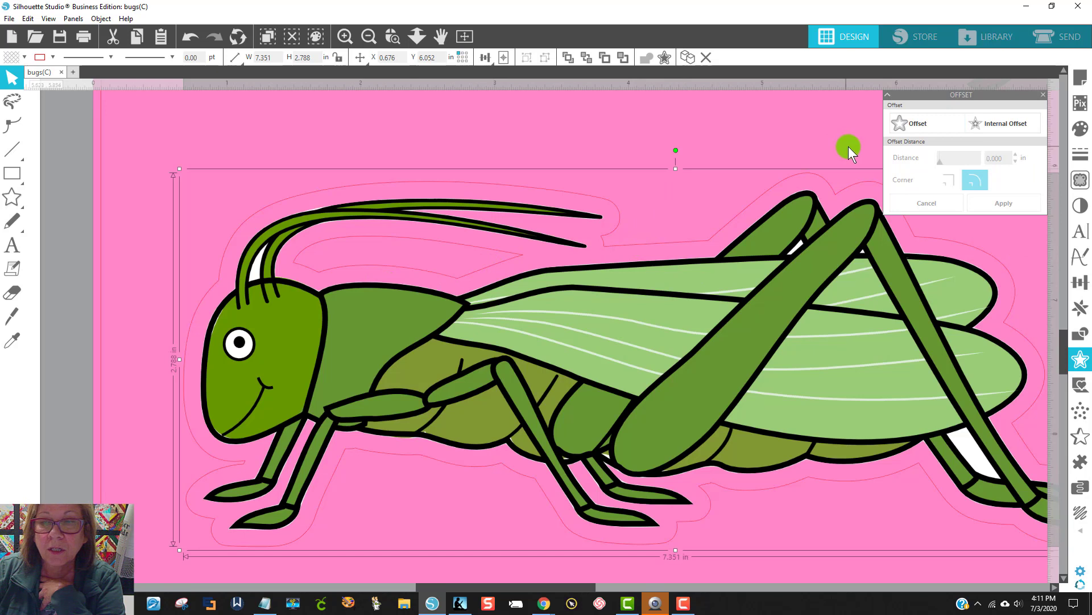
# Step: Select the grasshopper's 0.125 in offset outline on its own and delete it
pyautogui.click(814, 183)
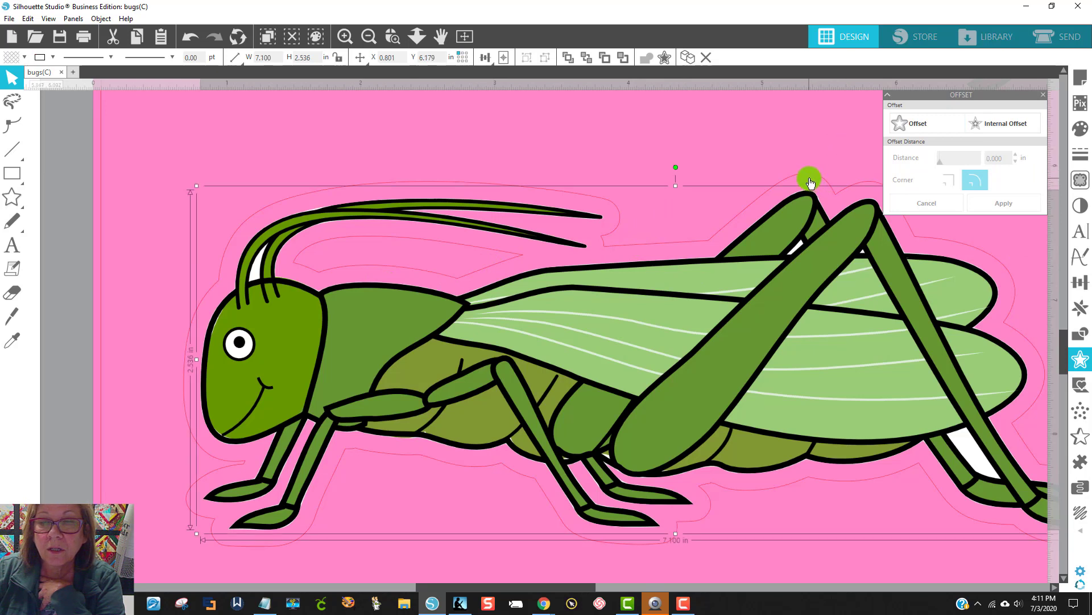
pyautogui.click(809, 180)
pyautogui.click(809, 179)
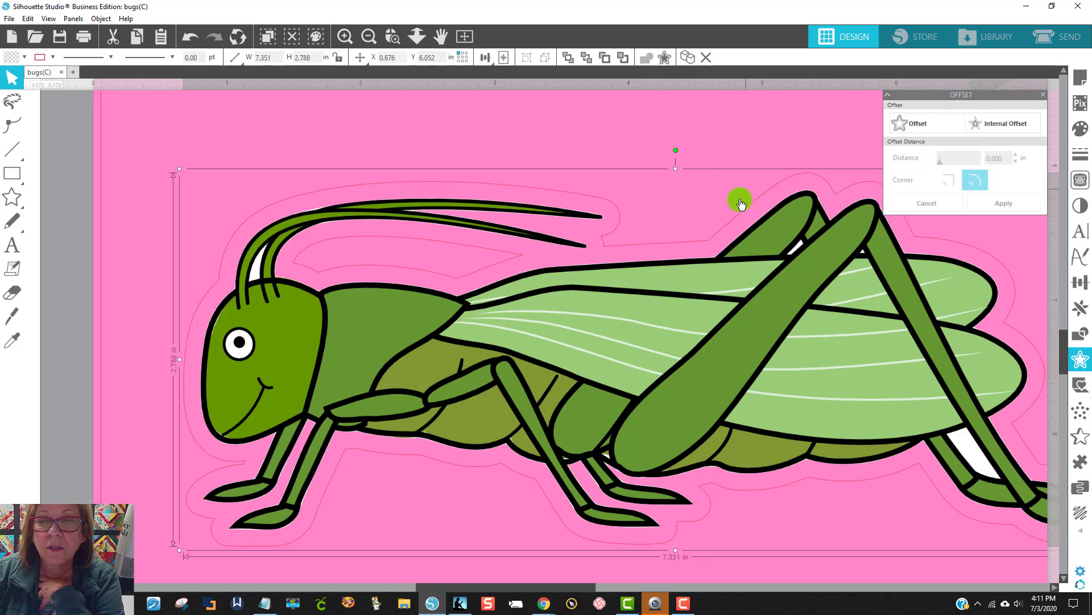
pyautogui.click(189, 38)
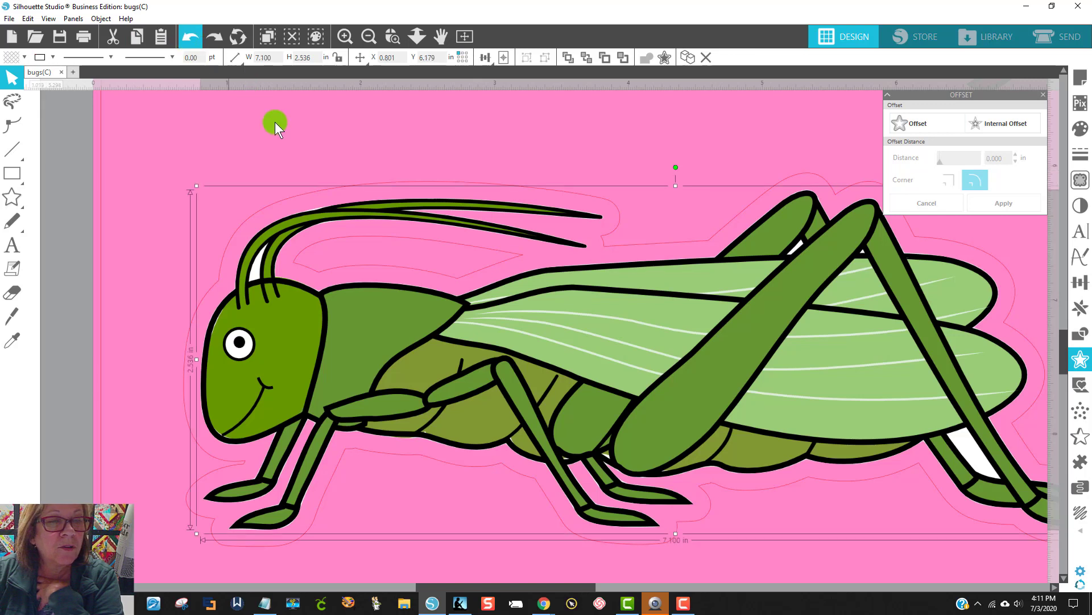
pyautogui.click(302, 197)
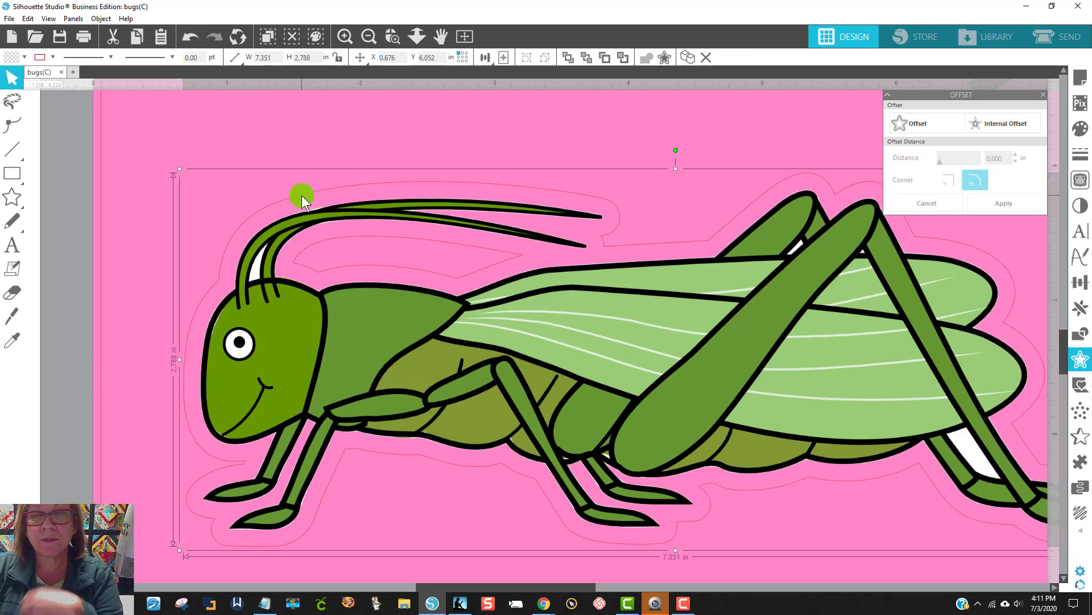
pyautogui.moveTo(302, 196); pyautogui.dragTo(293, 161)
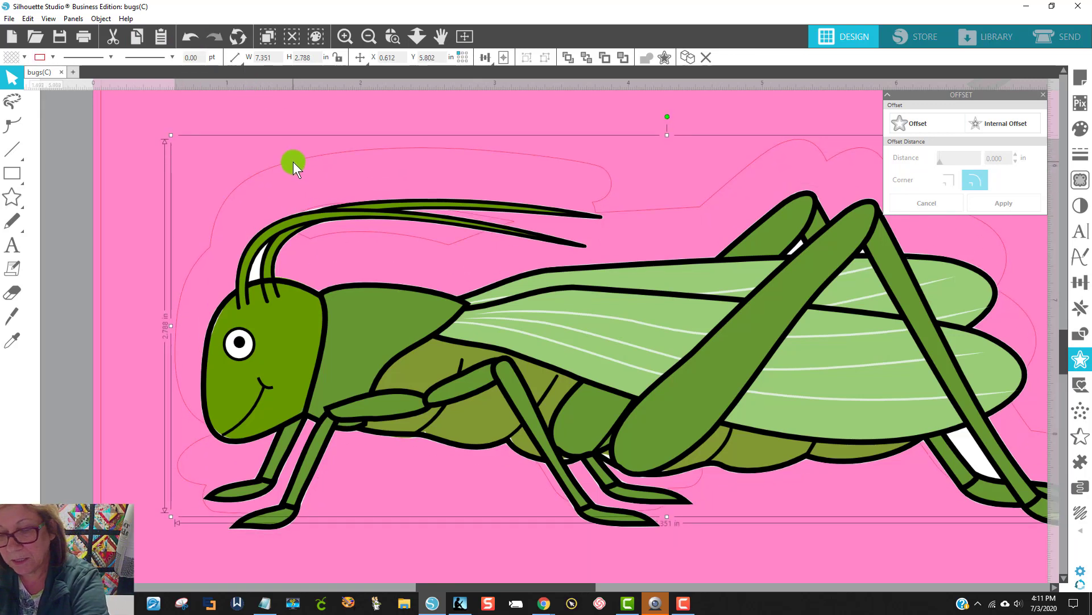
pyautogui.press('Delete')
# Step: Offset the grasshopper by 0.250 in with rounded corners, closing the gap between the antennae and the back
pyautogui.click(470, 213)
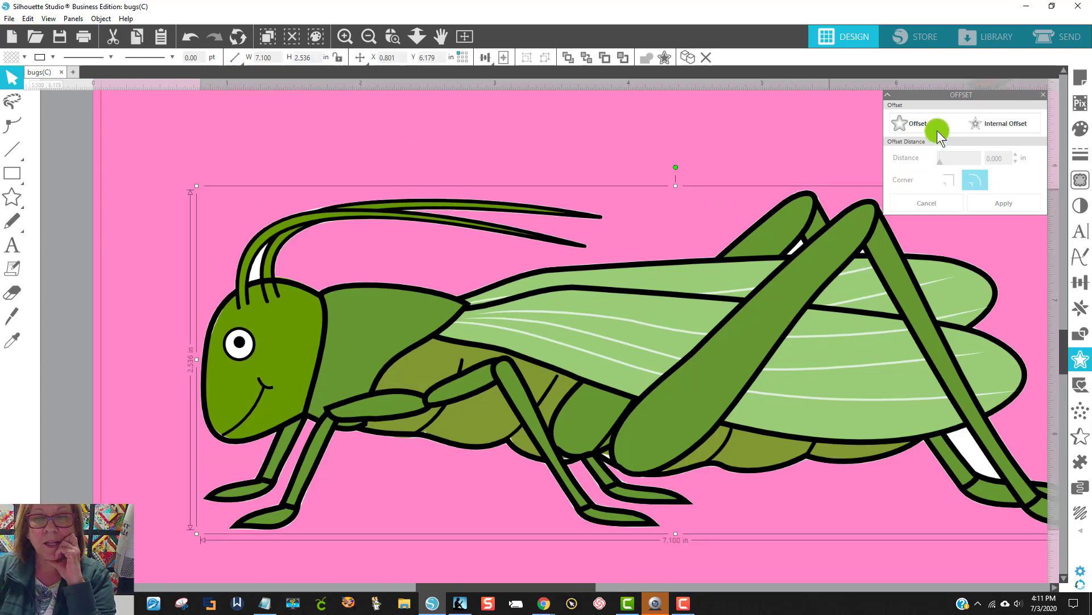
pyautogui.click(903, 123)
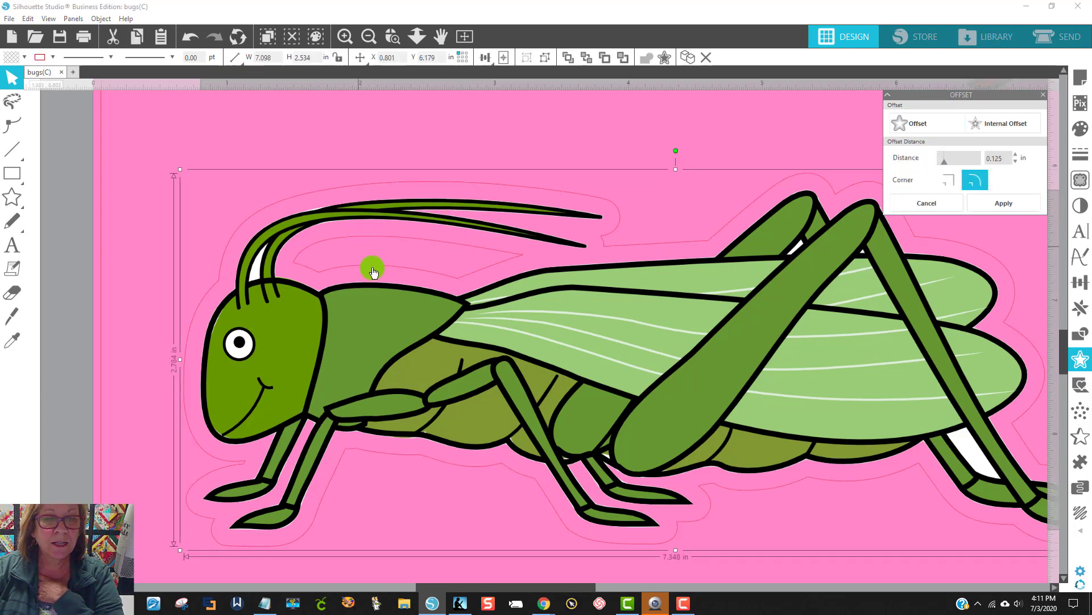
pyautogui.click(1017, 156)
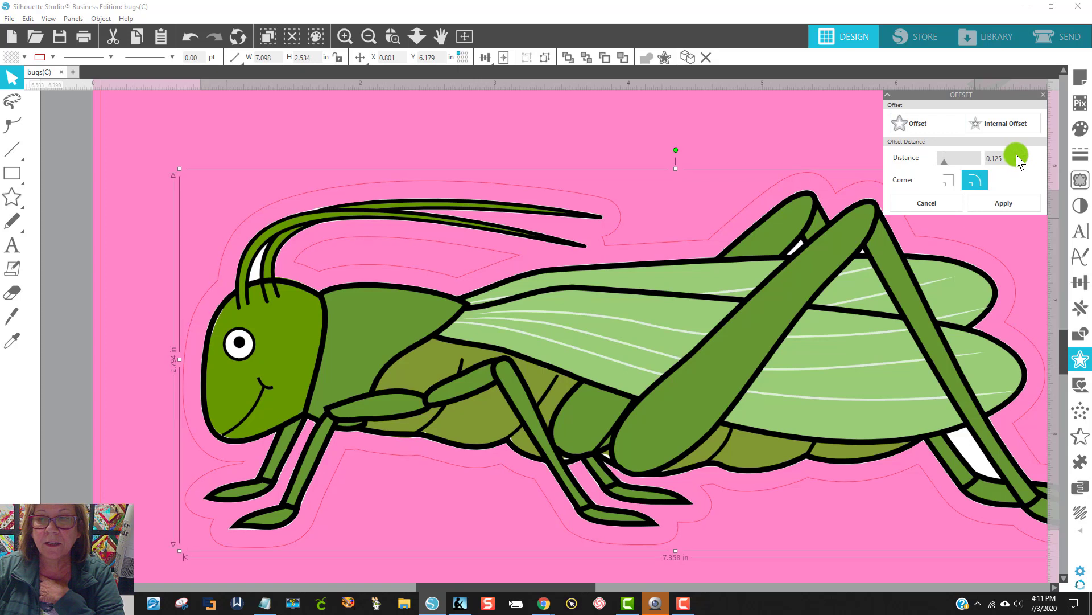
pyautogui.click(1017, 156)
pyautogui.click(1017, 156)
pyautogui.click(1017, 156)
pyautogui.click(1017, 156)
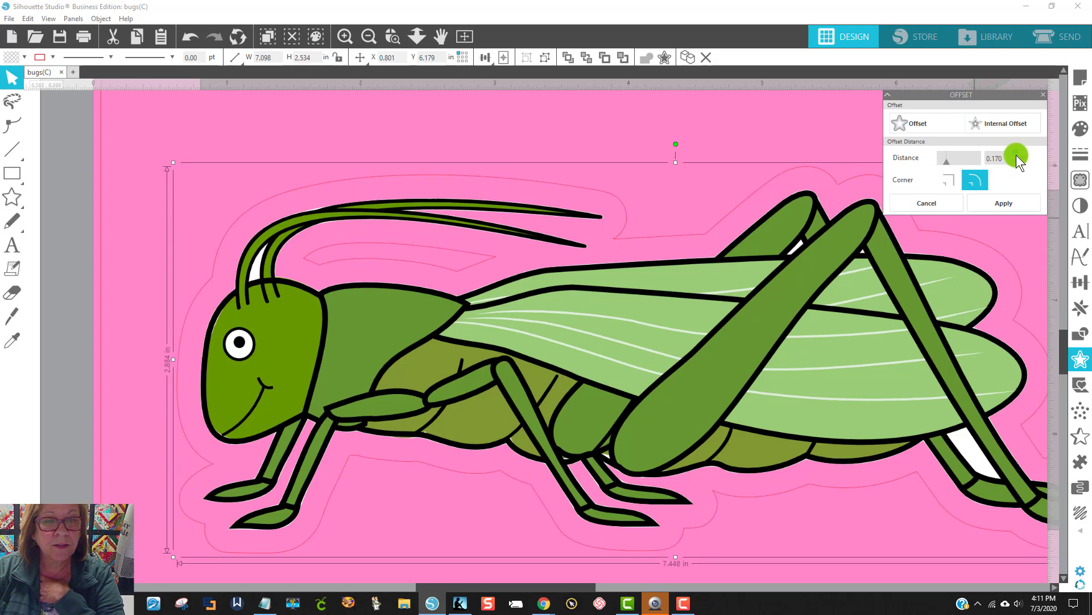
pyautogui.click(1017, 156)
pyautogui.click(1016, 155)
pyautogui.click(1017, 156)
pyautogui.click(1016, 156)
pyautogui.click(1018, 157)
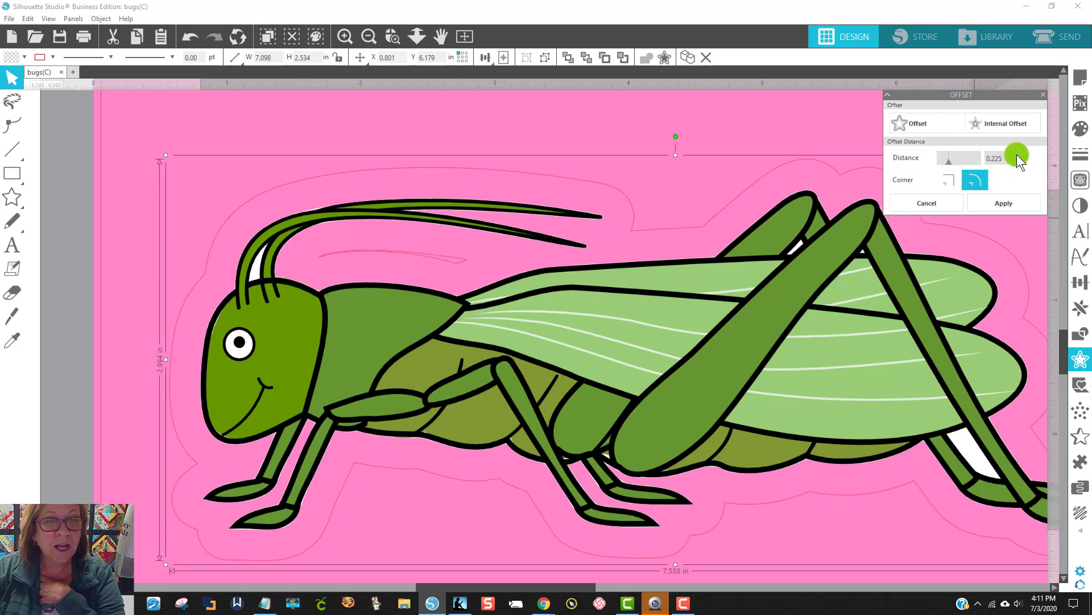
pyautogui.click(1017, 156)
pyautogui.click(1018, 156)
pyautogui.click(1017, 157)
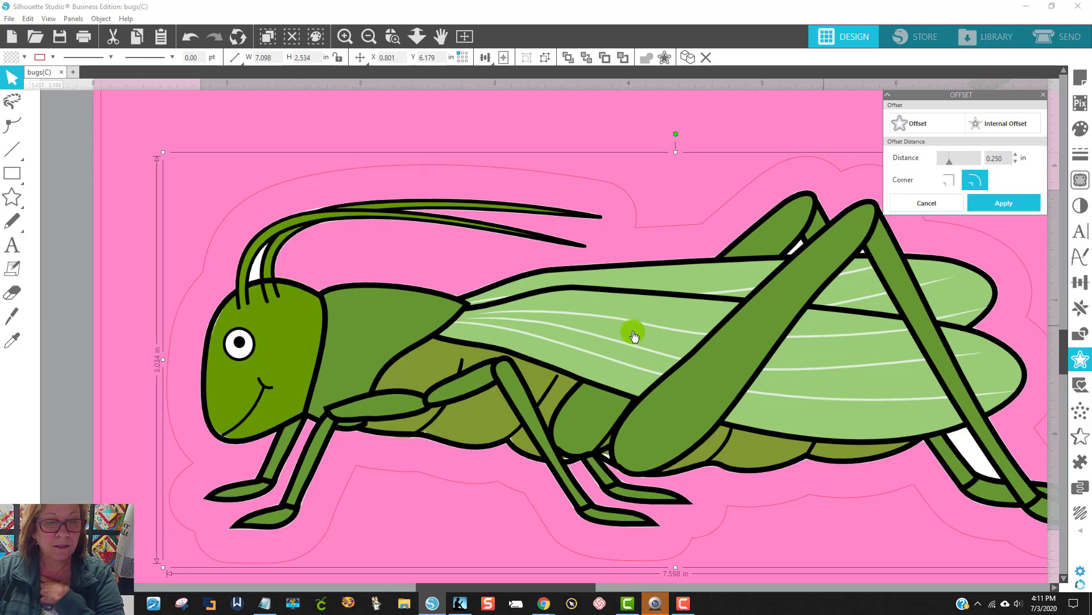
# Step: Fill the grasshopper's offset shape with white
pyautogui.click(12, 59)
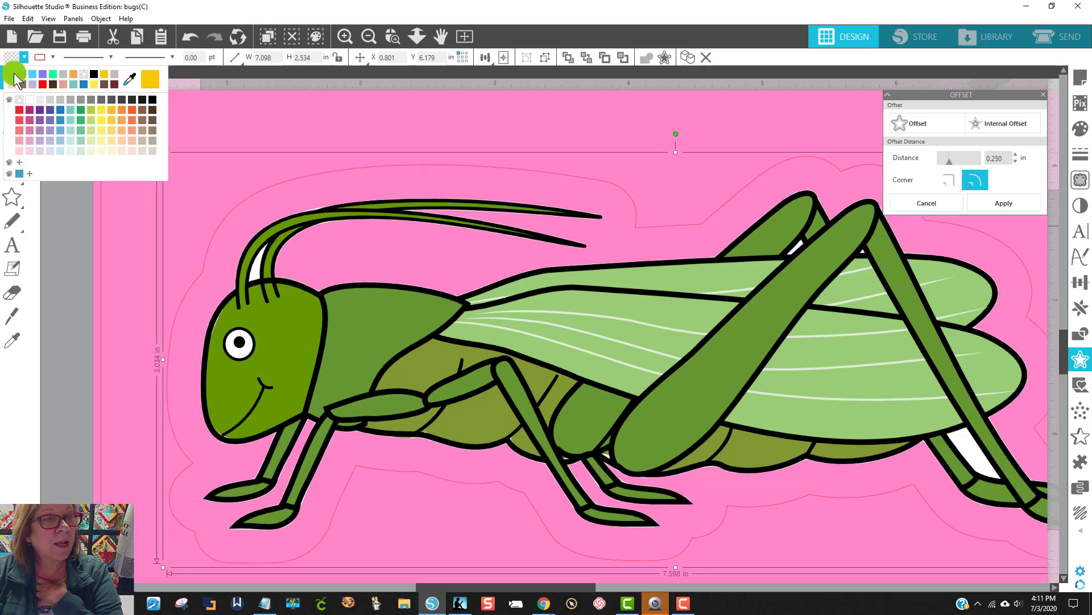
pyautogui.click(16, 75)
pyautogui.click(193, 111)
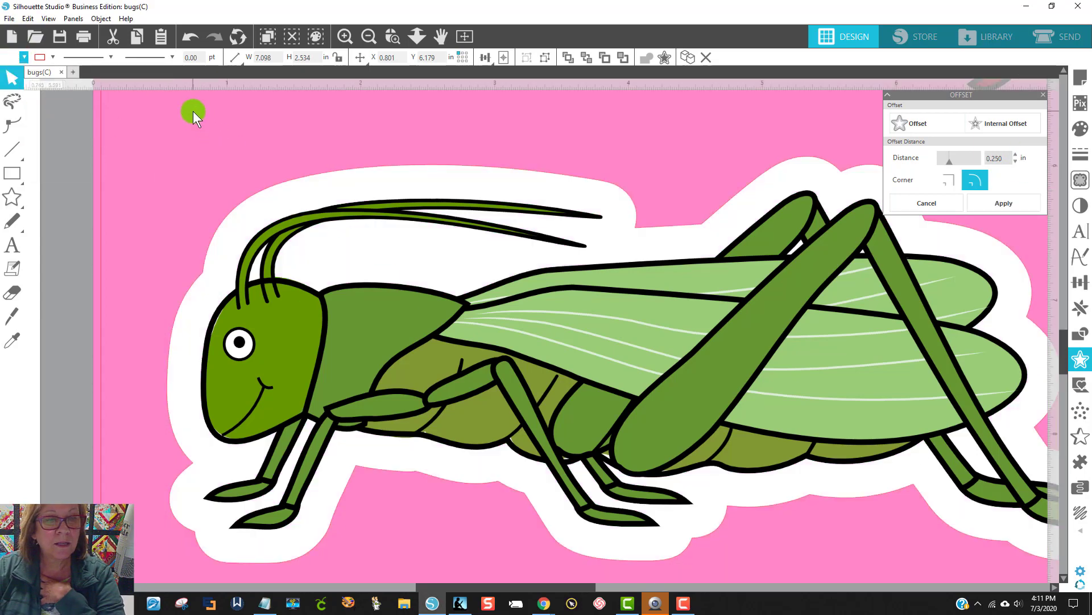
# Step: Group the grasshopper with its white offset
pyautogui.click(649, 408)
pyautogui.rightClick(648, 409)
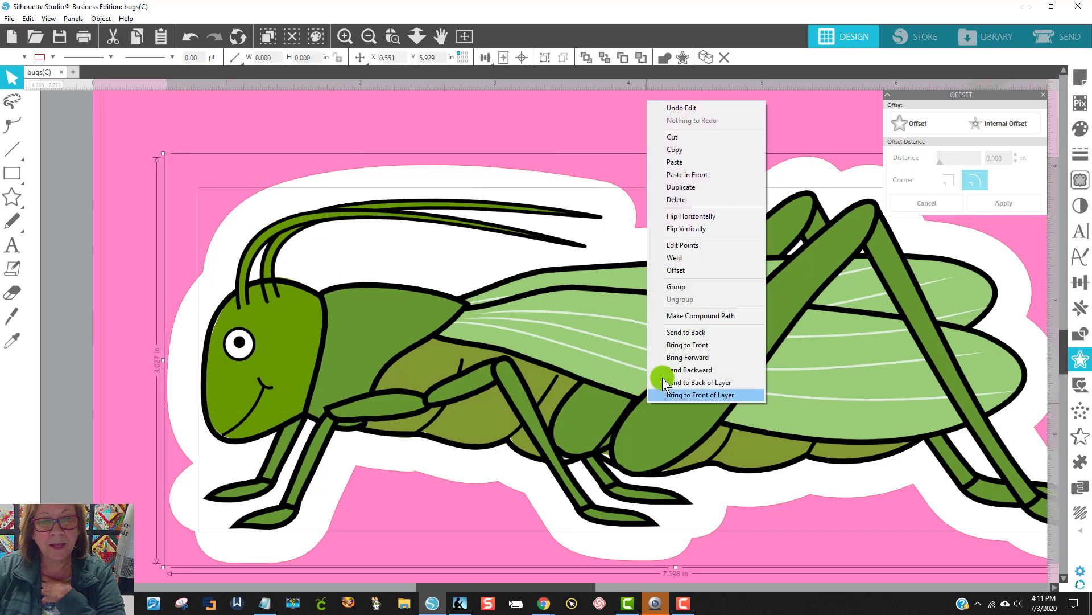
pyautogui.click(672, 286)
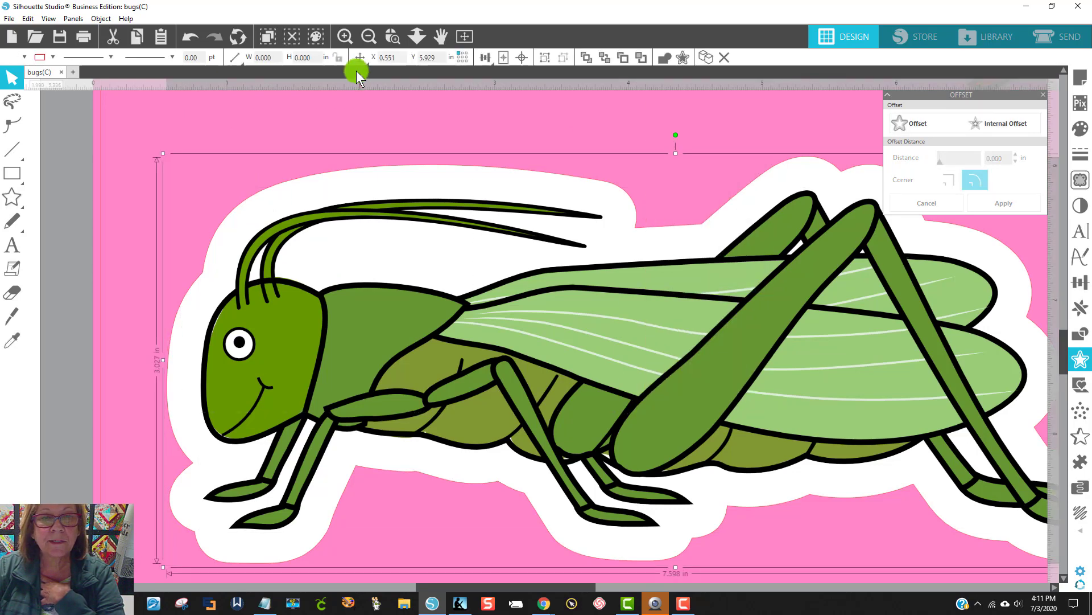
# Step: Move the bordered grasshopper off the page to the right and bring the plain caterpillar onto the page
pyautogui.click(369, 37)
pyautogui.click(368, 36)
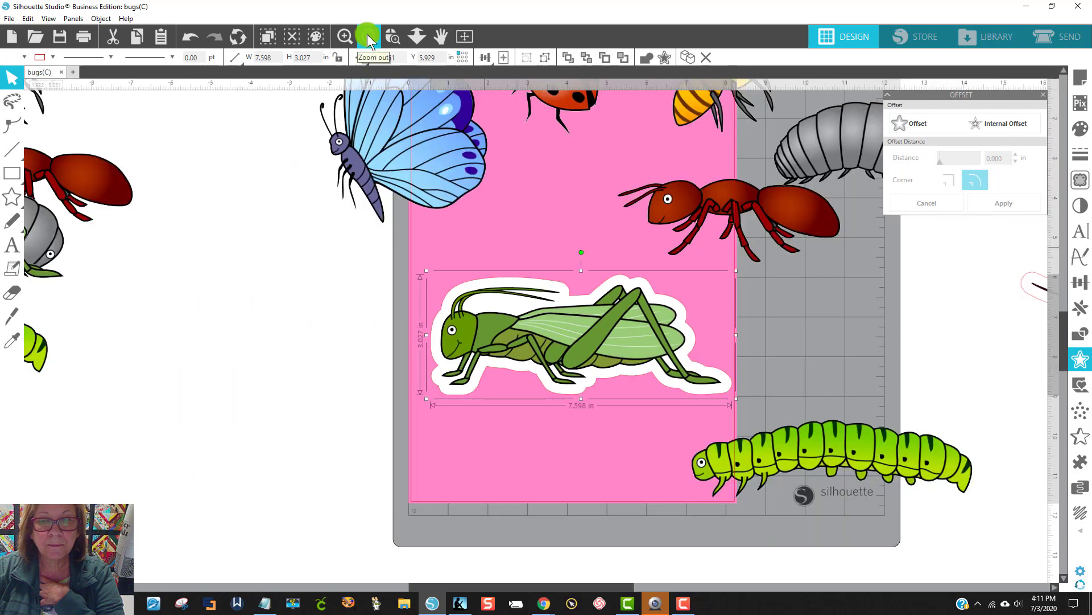
pyautogui.moveTo(575, 326); pyautogui.dragTo(922, 323)
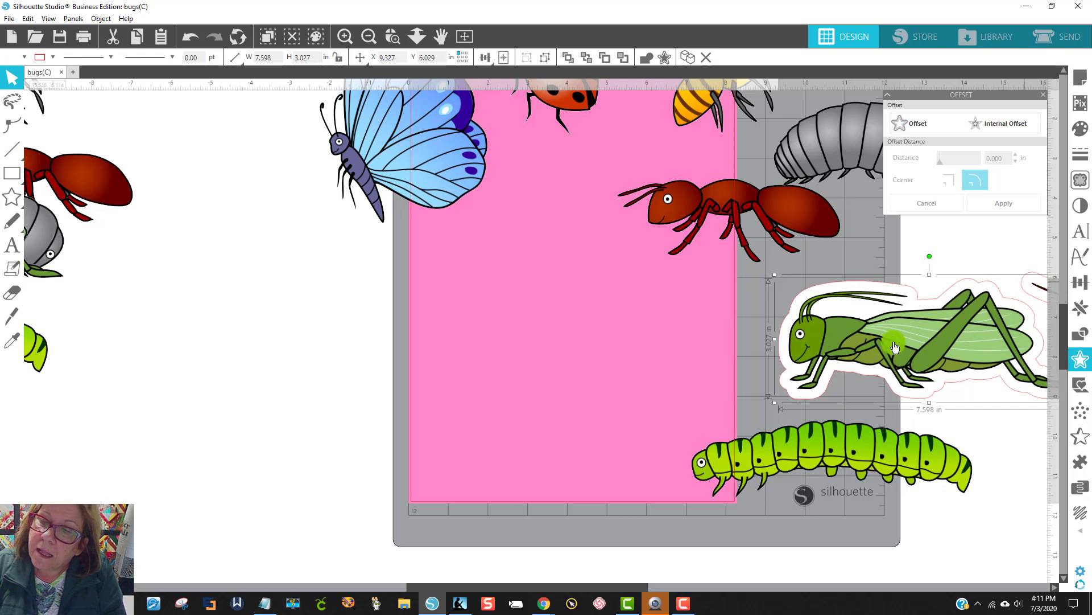
pyautogui.moveTo(772, 438); pyautogui.dragTo(541, 339)
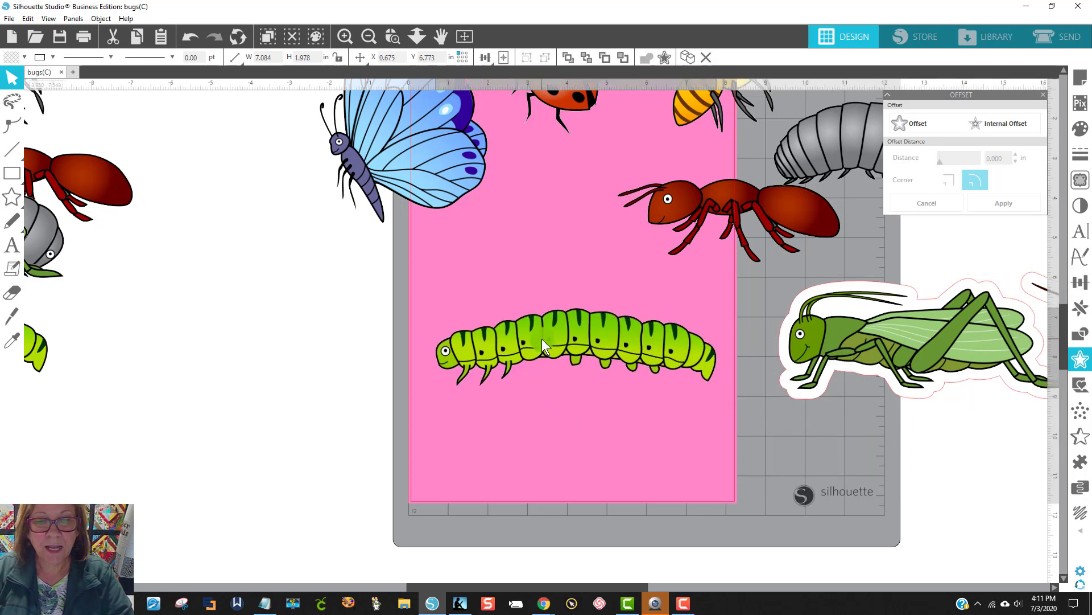
# Step: Offset the caterpillar by 0.220 in with rounded corners
pyautogui.click(636, 342)
pyautogui.click(910, 122)
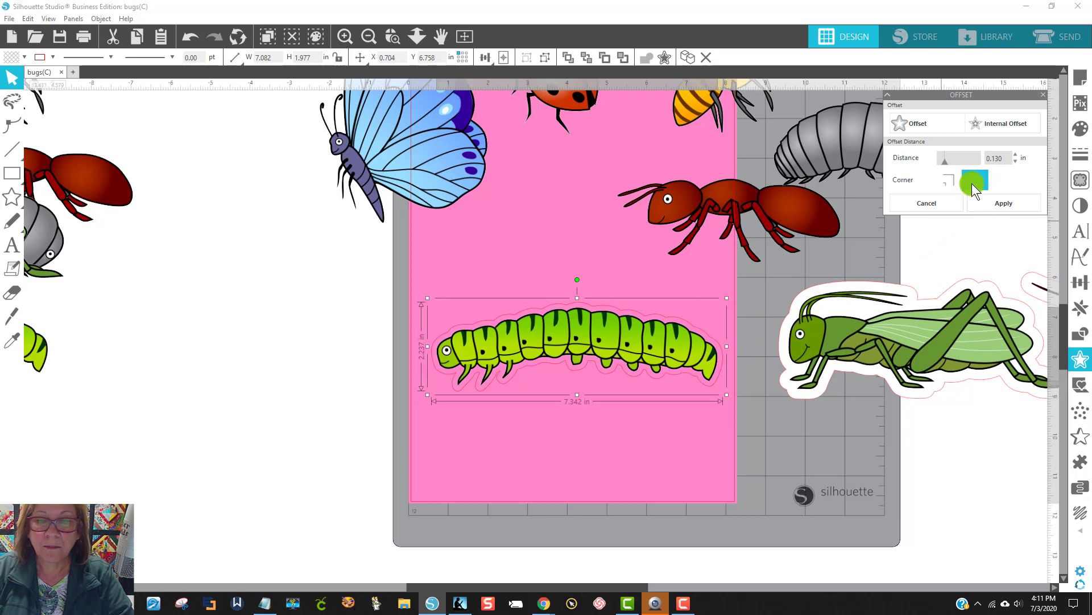
pyautogui.click(1016, 154)
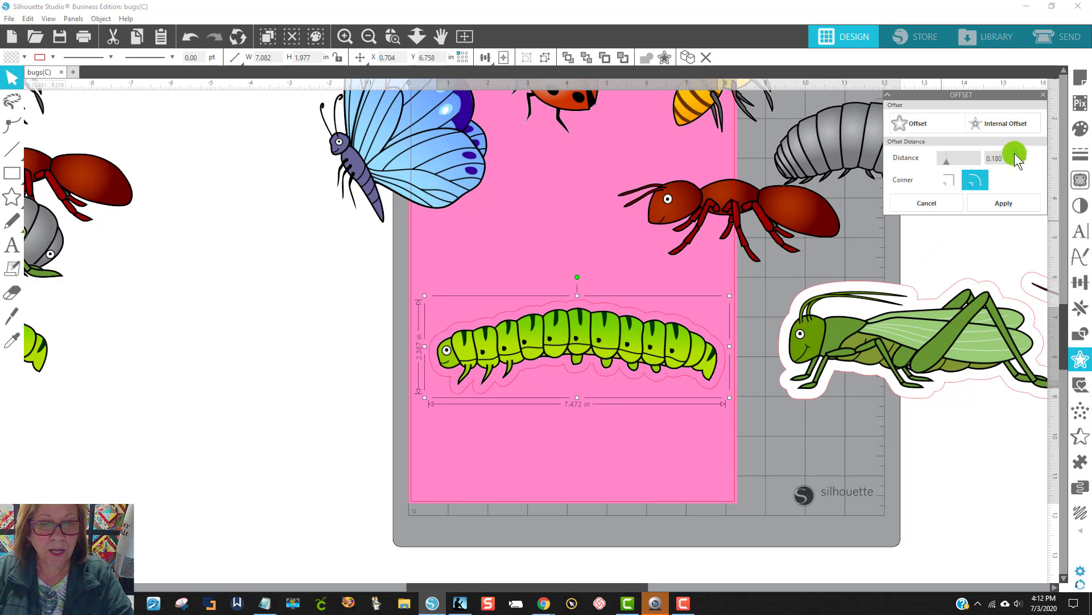
pyautogui.click(1015, 155)
pyautogui.click(1016, 155)
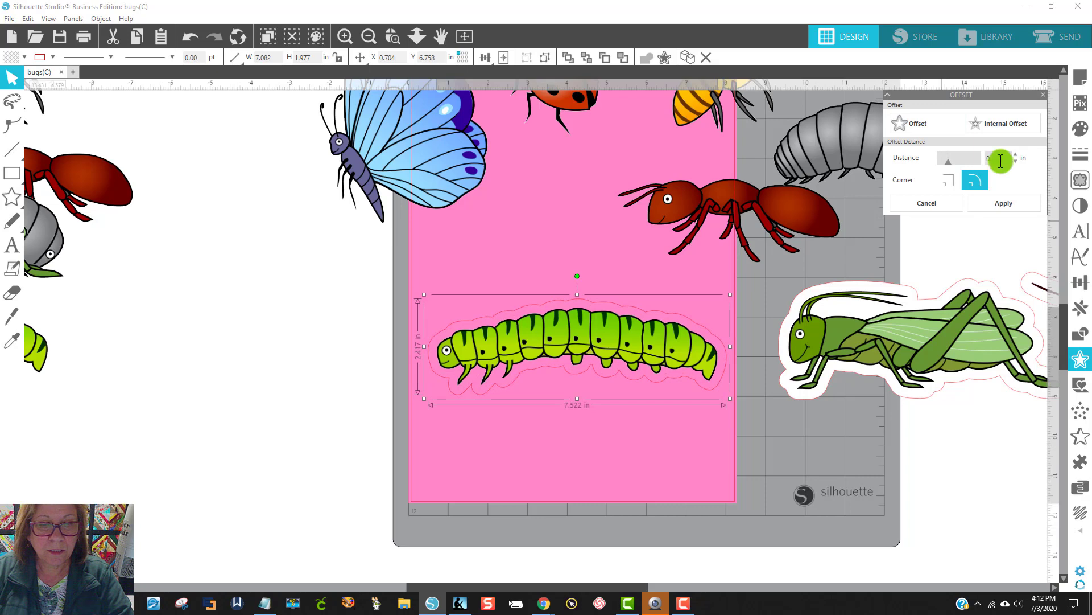
# Step: Fill the caterpillar's offset shape with white and group it with the caterpillar
pyautogui.click(12, 57)
pyautogui.click(13, 77)
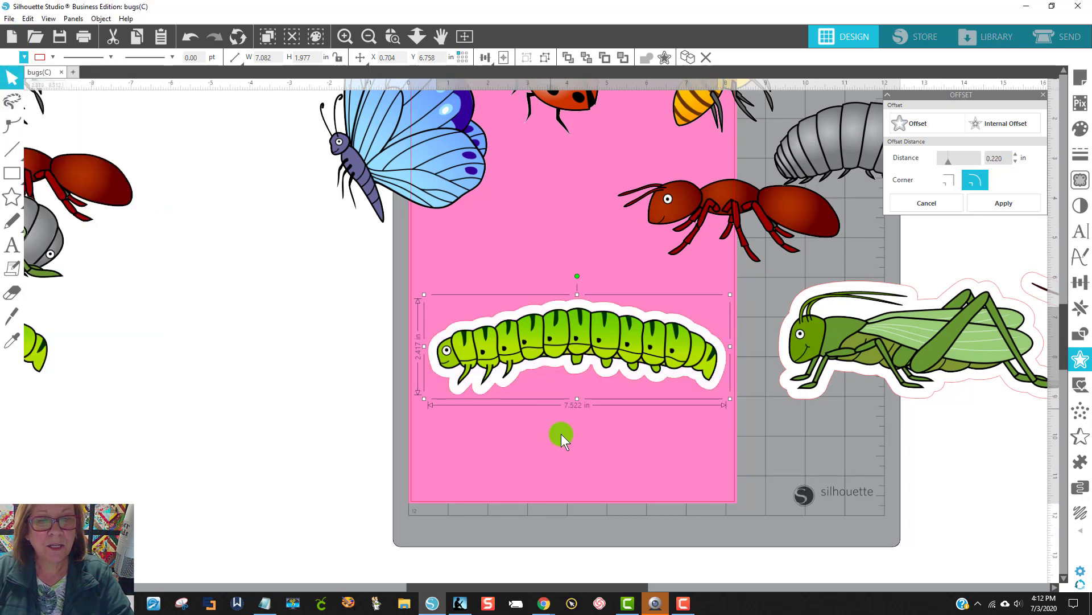
pyautogui.rightClick(490, 352)
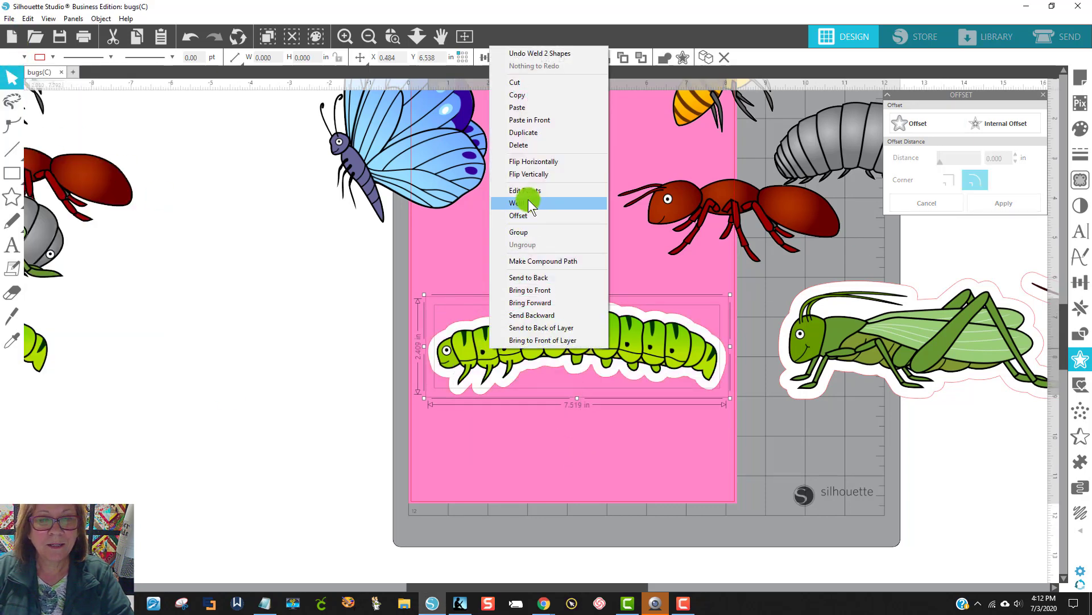
pyautogui.click(529, 95)
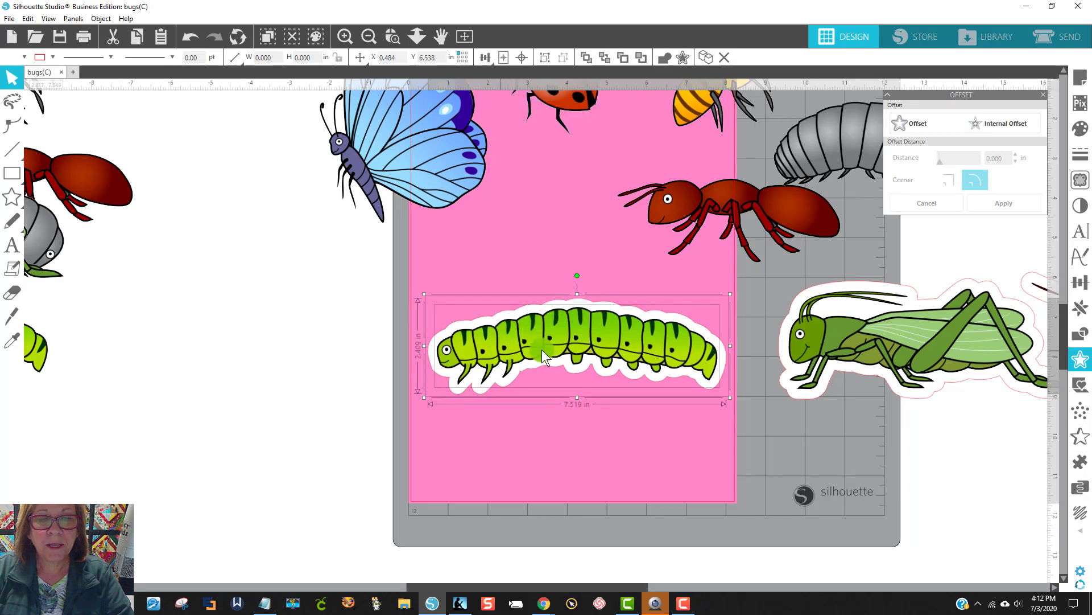
# Step: Move the bordered caterpillar off the page below the grasshopper and bring the ant onto the page
pyautogui.moveTo(543, 356); pyautogui.dragTo(926, 445)
pyautogui.moveTo(690, 209); pyautogui.dragTo(549, 276)
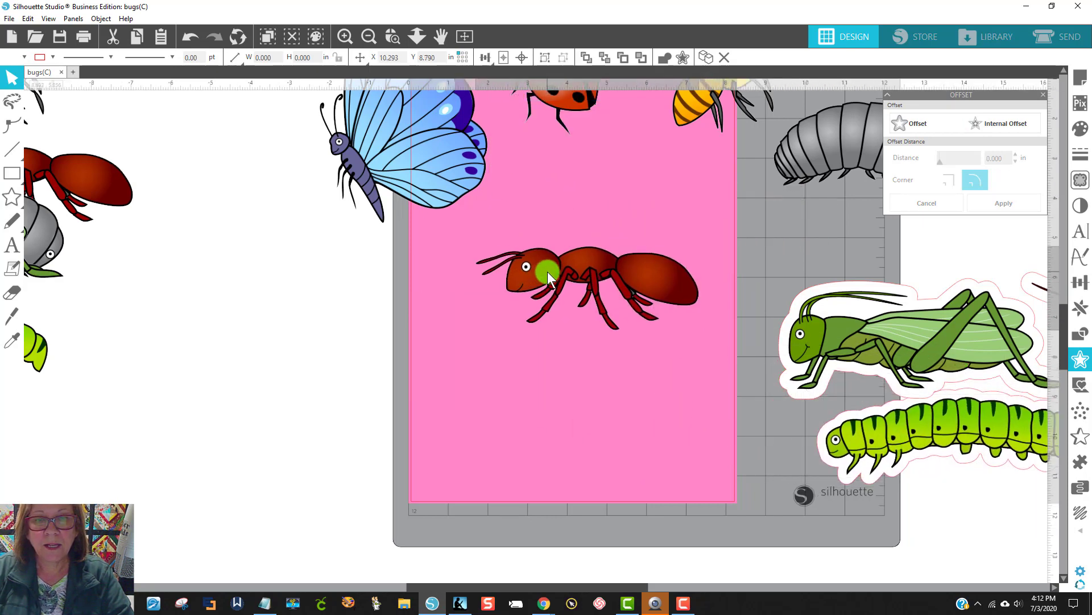
pyautogui.click(533, 278)
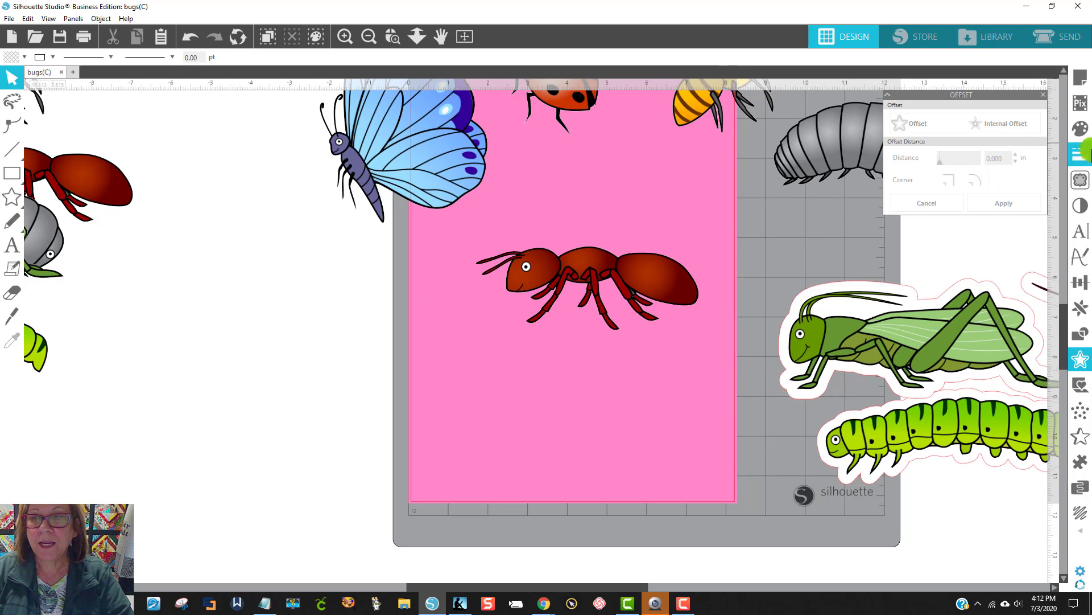
# Step: Offset the ant by 0.280 in with rounded corners
pyautogui.click(603, 272)
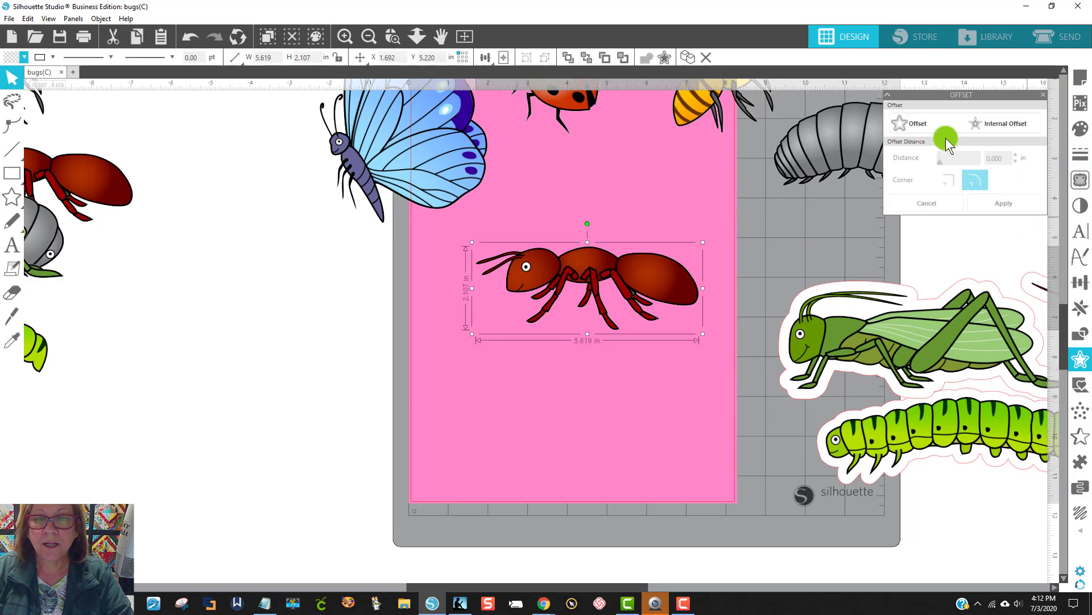
pyautogui.click(919, 123)
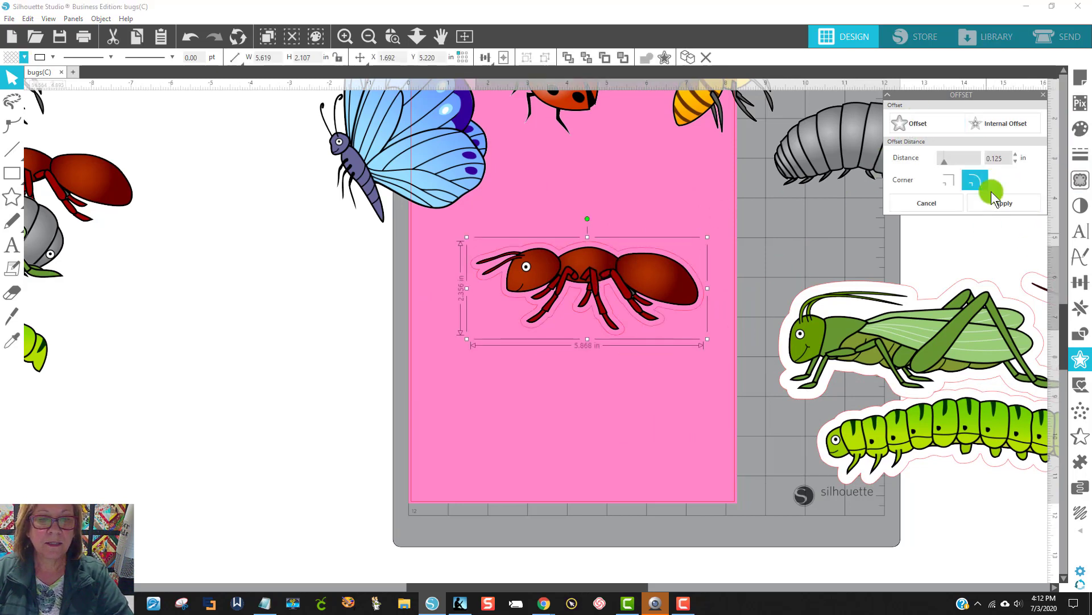
pyautogui.click(1017, 155)
pyautogui.click(1017, 155)
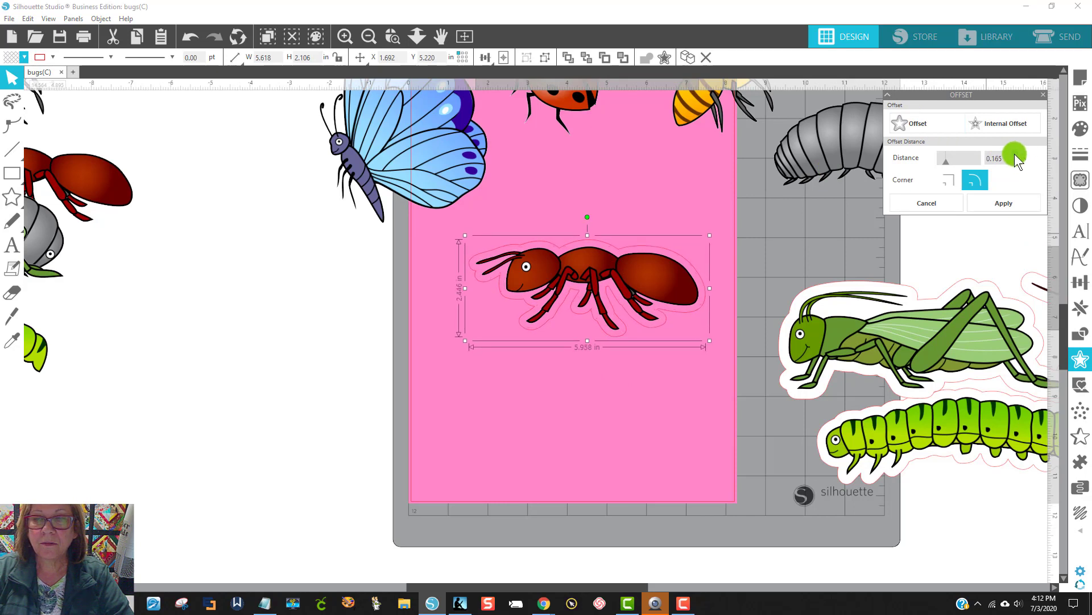
pyautogui.click(1017, 155)
pyautogui.click(1017, 155)
pyautogui.click(1016, 155)
pyautogui.click(1017, 155)
pyautogui.click(1017, 154)
pyautogui.click(1017, 154)
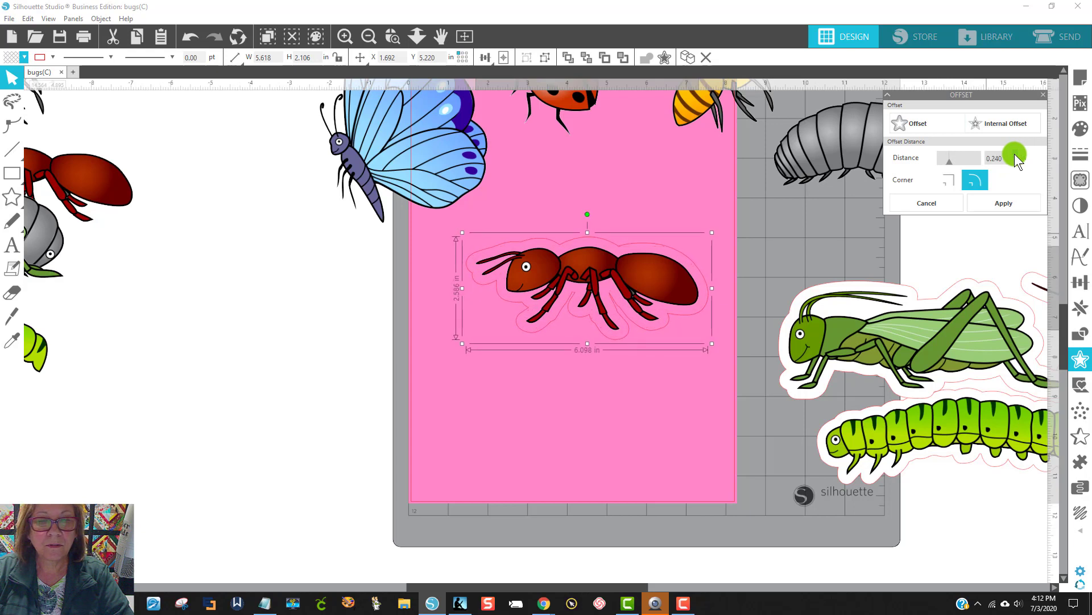
pyautogui.click(1017, 155)
pyautogui.click(1017, 155)
pyautogui.click(1017, 154)
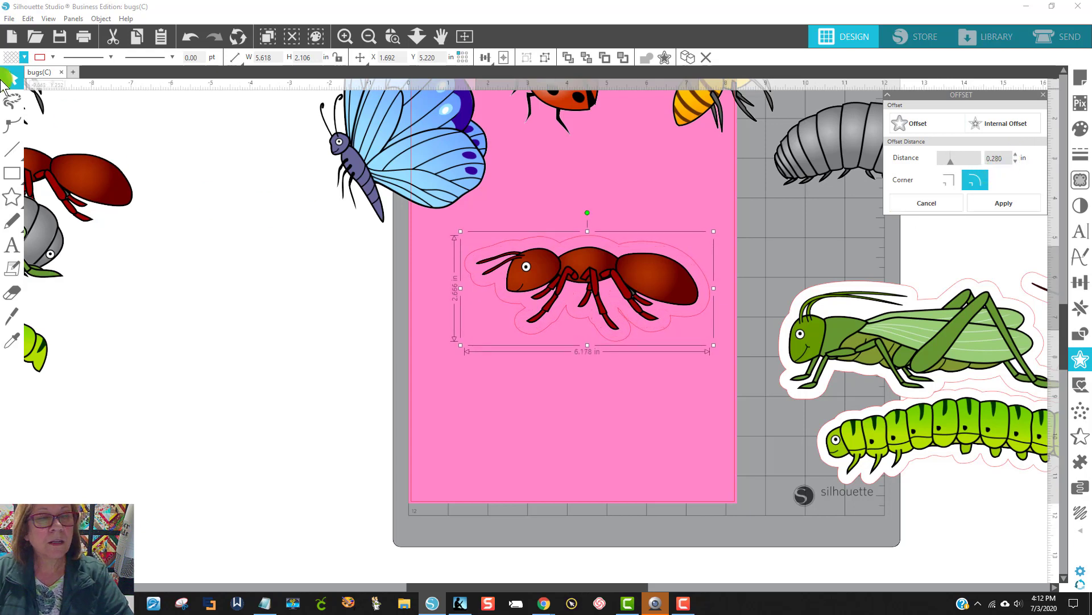
# Step: Fill the ant's offset shape with white and group it with the ant
pyautogui.click(24, 57)
pyautogui.click(29, 101)
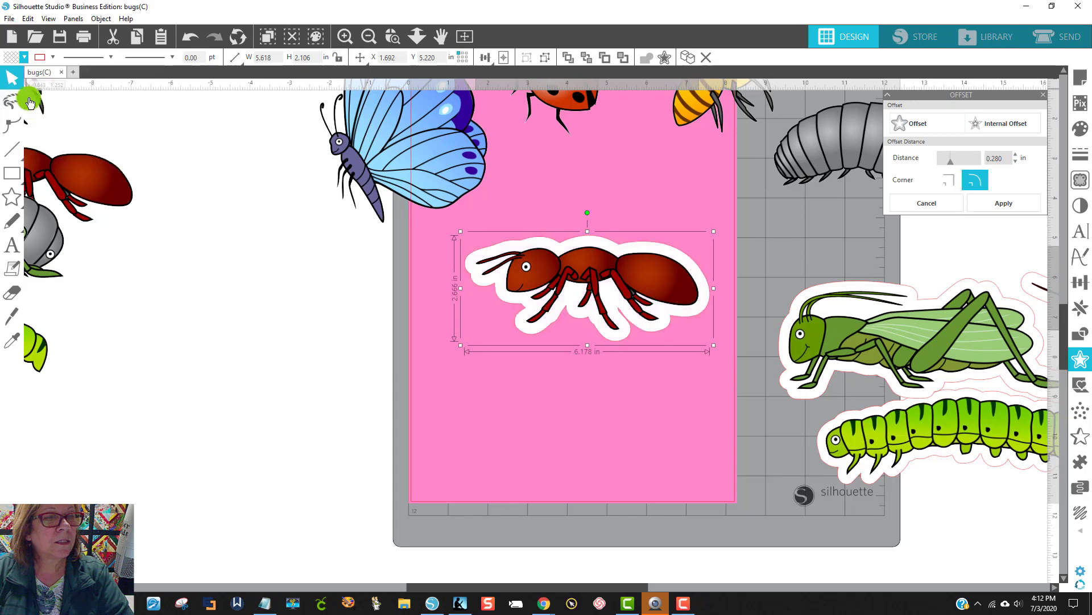
pyautogui.moveTo(678, 412); pyautogui.dragTo(523, 231)
pyautogui.rightClick(622, 311)
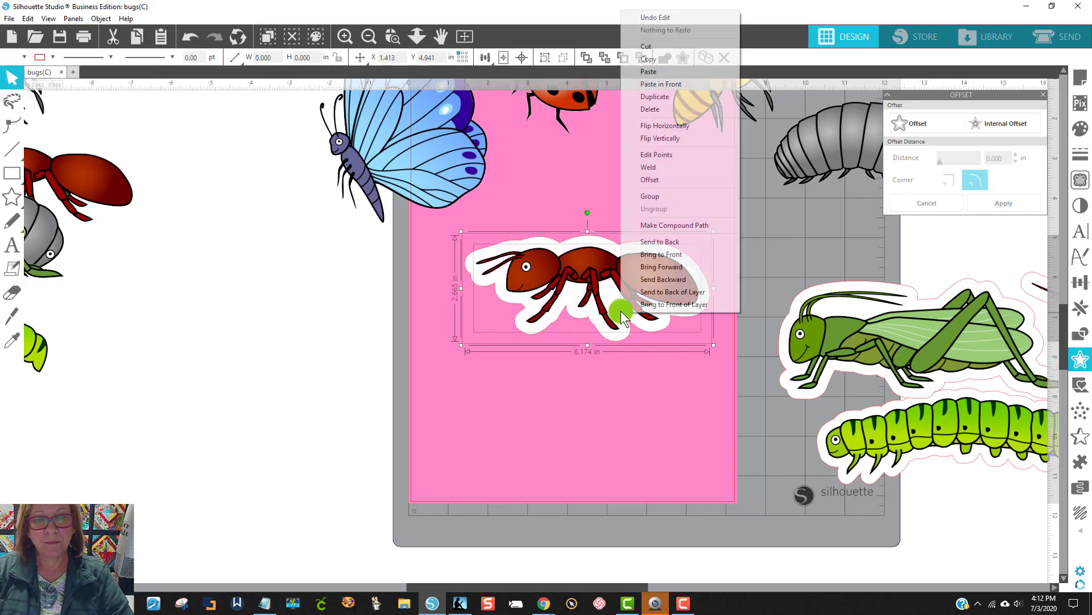
pyautogui.click(643, 195)
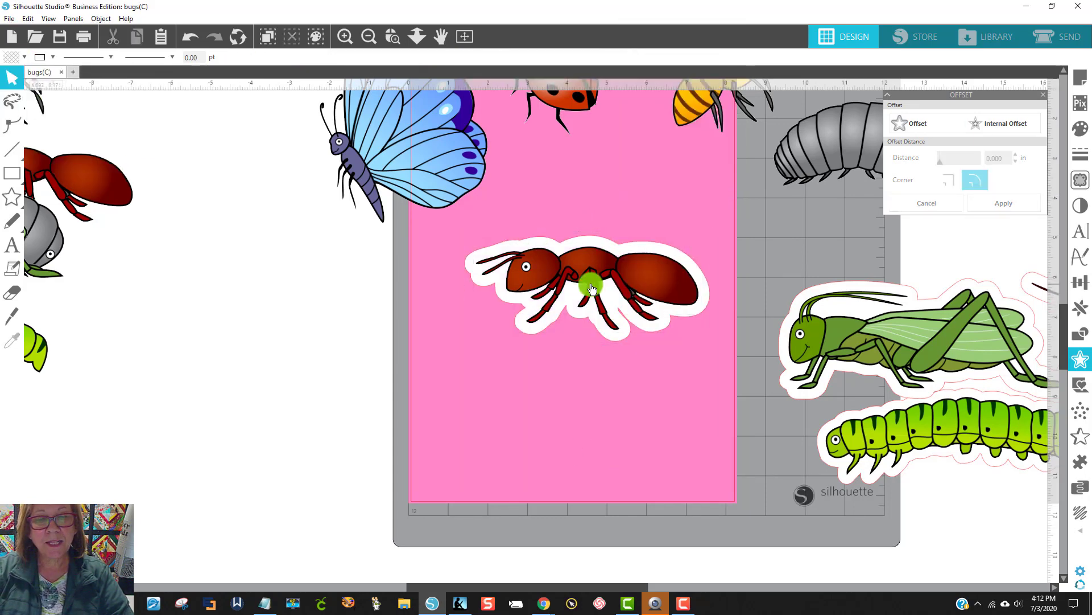
# Step: Arrange the bordered ant and grasshopper together on the page, with the ant above the grasshopper
pyautogui.moveTo(593, 280)
pyautogui.mouseDown()
pyautogui.moveTo(629, 383)
pyautogui.moveTo(592, 276)
pyautogui.mouseUp()
pyautogui.moveTo(773, 352); pyautogui.dragTo(415, 412)
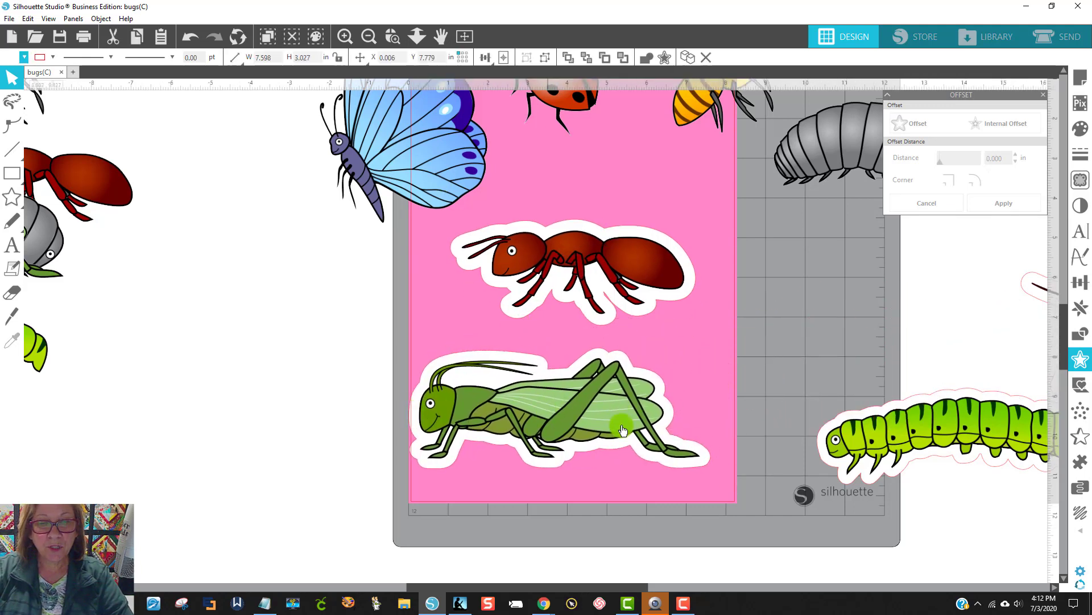
pyautogui.click(709, 467)
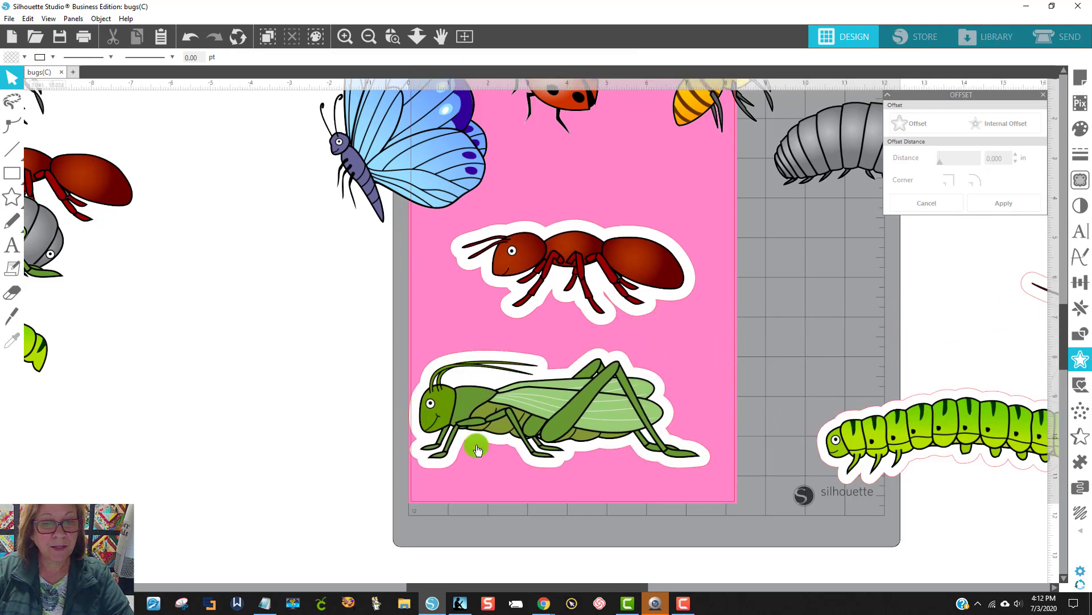
pyautogui.moveTo(629, 286); pyautogui.dragTo(652, 262)
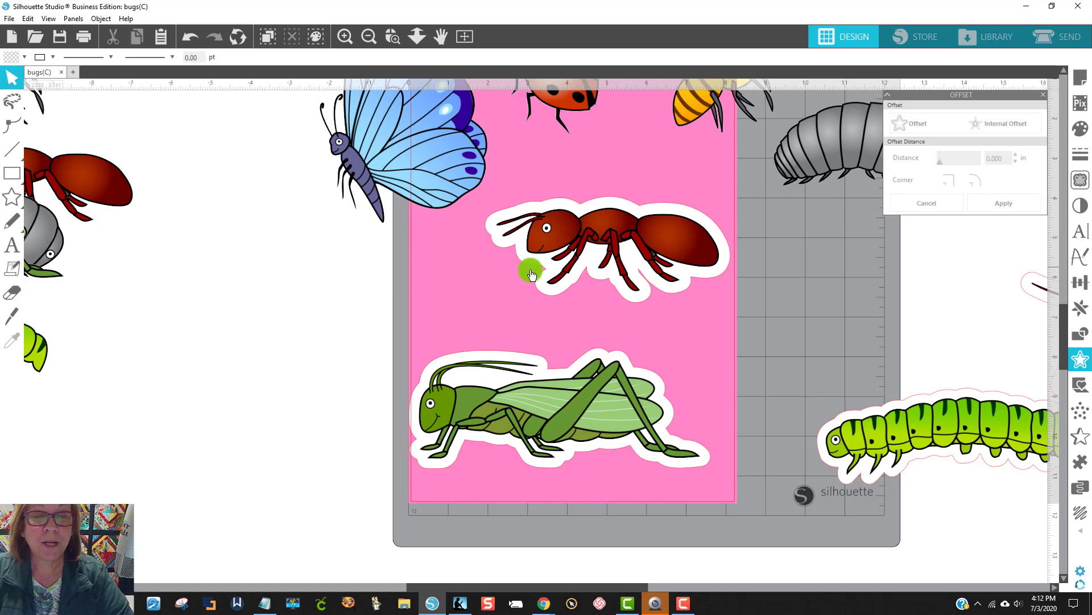
# Step: Clear the page by moving the ant, grasshopper, butterfly, gray pill bug, bee and ladybug off to its right side
pyautogui.moveTo(566, 250); pyautogui.dragTo(838, 334)
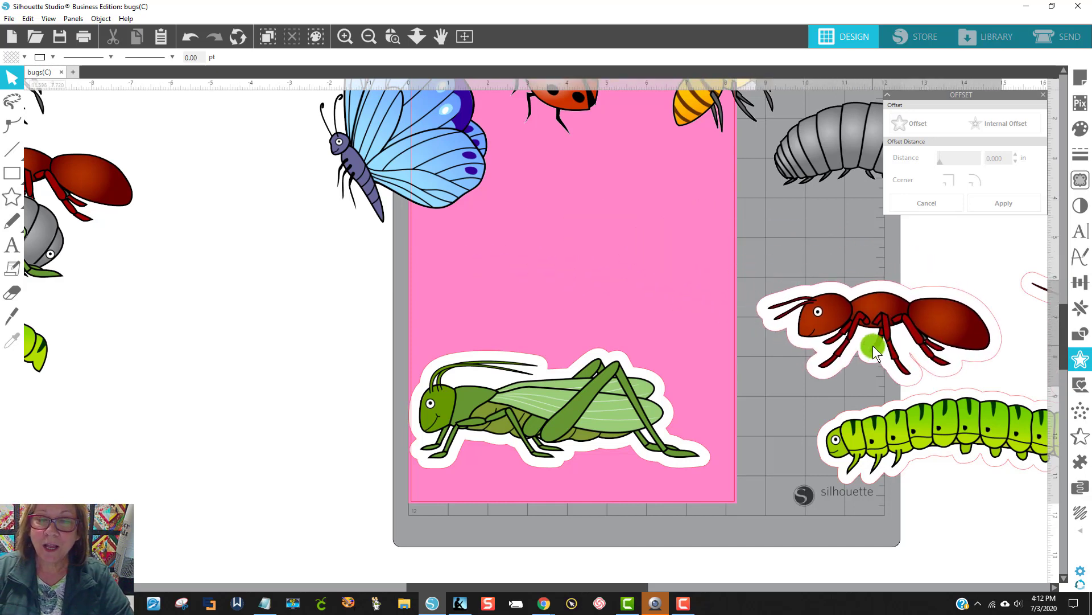
pyautogui.moveTo(511, 442); pyautogui.dragTo(899, 547)
pyautogui.click(871, 247)
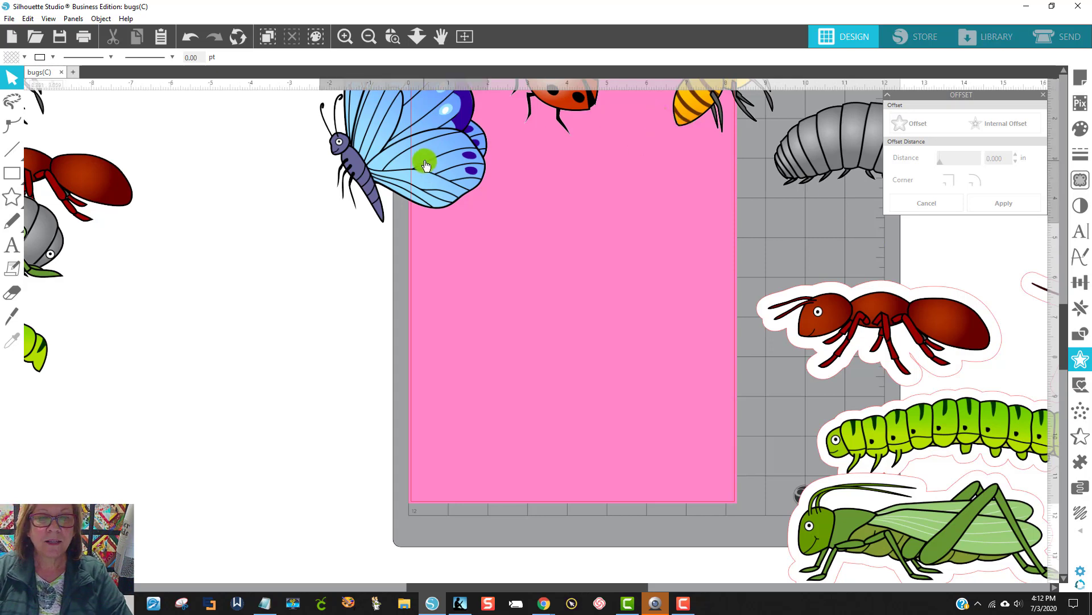
pyautogui.moveTo(425, 161); pyautogui.dragTo(976, 481)
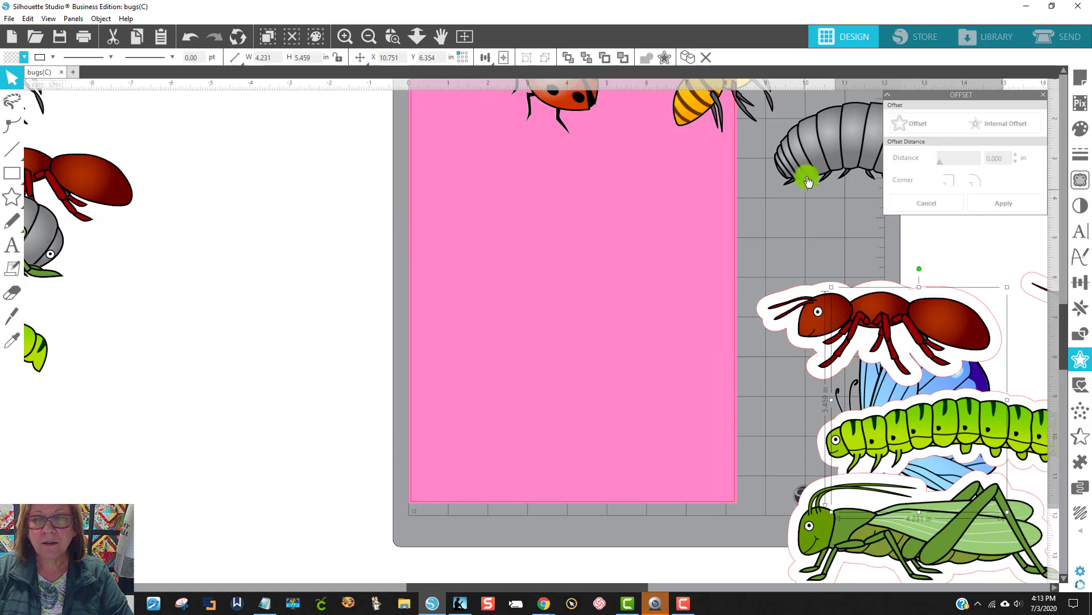
pyautogui.moveTo(804, 176); pyautogui.dragTo(958, 315)
pyautogui.moveTo(722, 109); pyautogui.dragTo(969, 364)
pyautogui.click(622, 158)
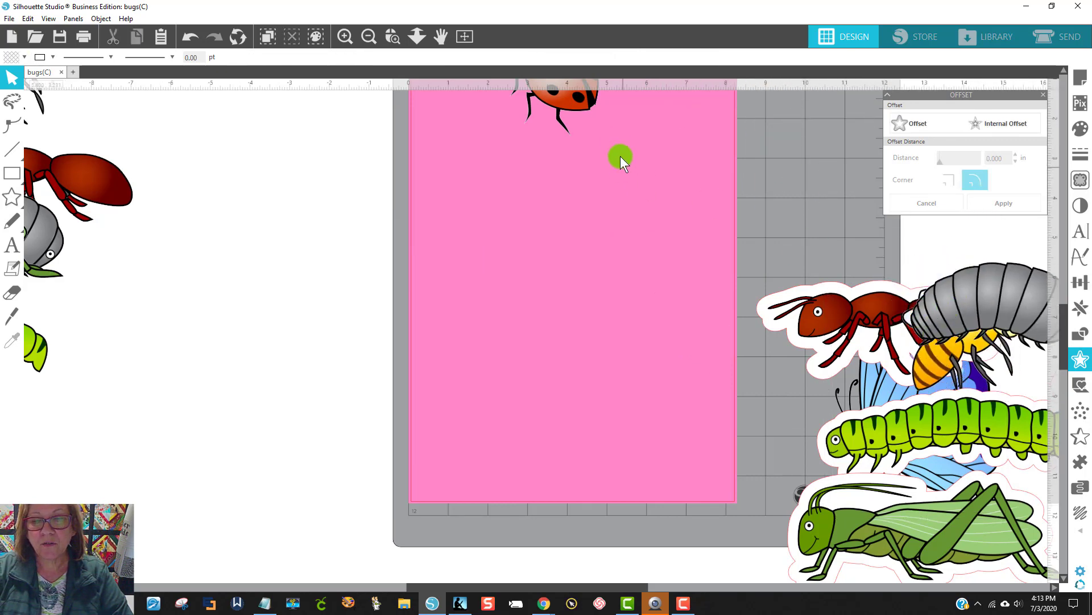
pyautogui.moveTo(604, 112); pyautogui.dragTo(961, 443)
# Step: Group all the bugs gathered beside the page and move them farther right, clear of the cutting mat
pyautogui.moveTo(768, 244); pyautogui.dragTo(1054, 593)
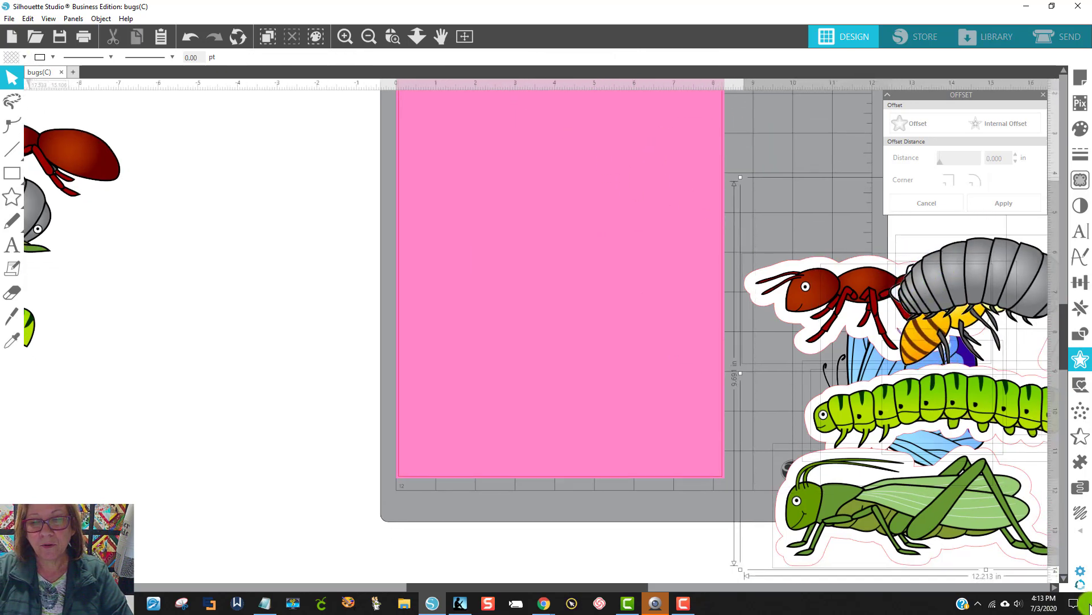
pyautogui.rightClick(942, 411)
pyautogui.click(968, 271)
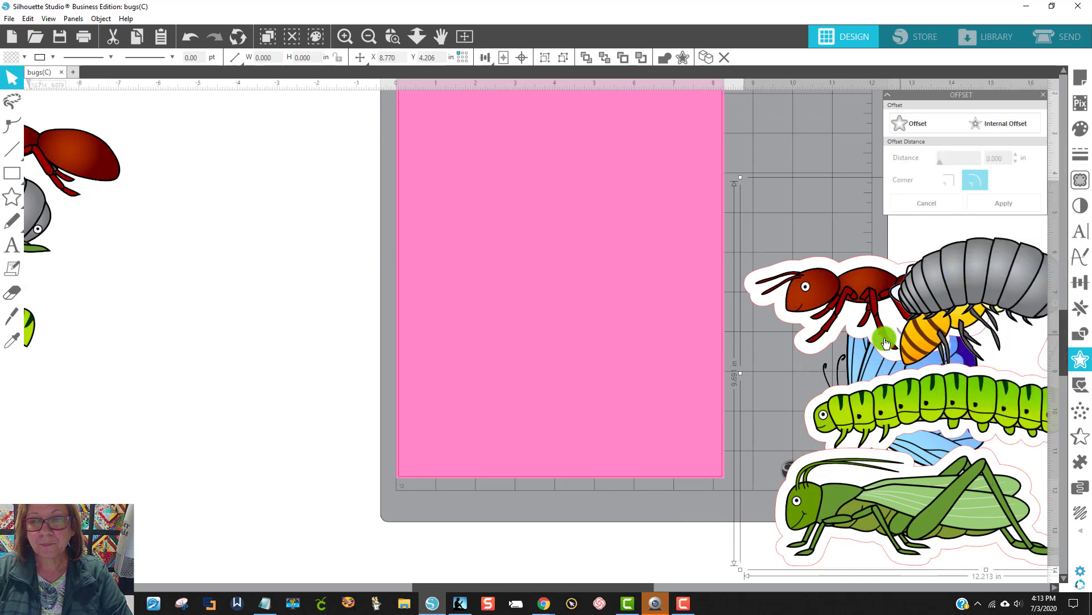
pyautogui.moveTo(882, 336); pyautogui.dragTo(1086, 396)
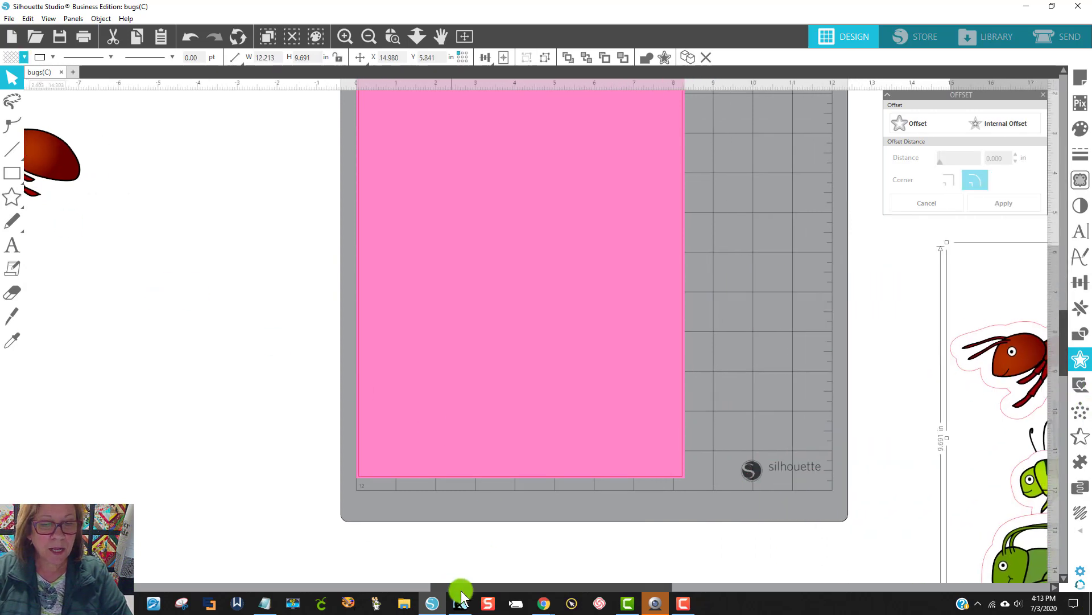
# Step: Pull the plain ant out of the overlapping bugs on the page's left side, placing it in open space
pyautogui.moveTo(462, 587); pyautogui.dragTo(363, 587)
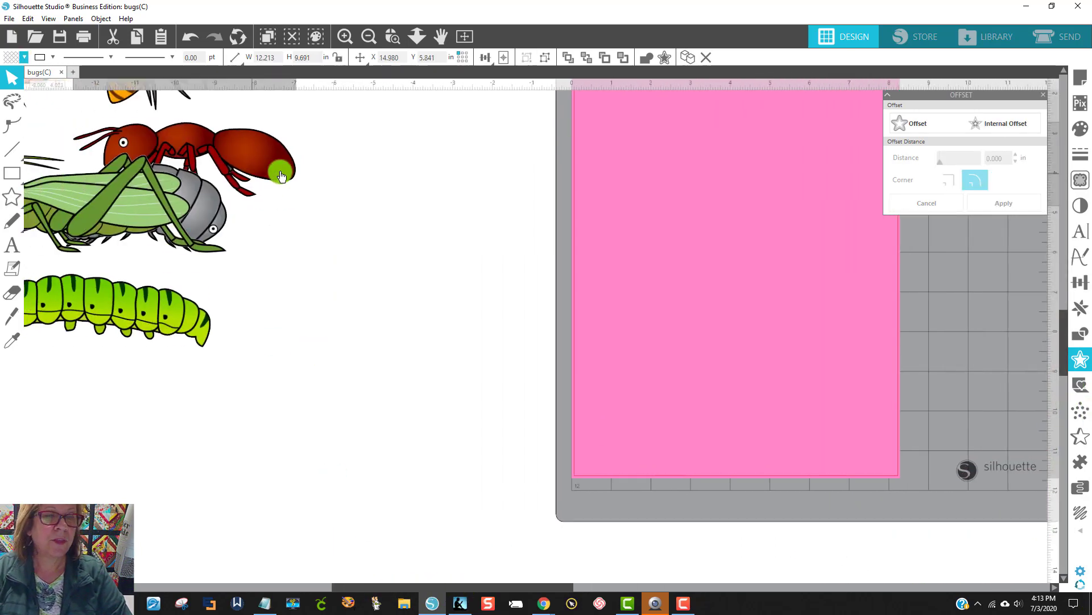
pyautogui.moveTo(512, 213); pyautogui.dragTo(431, 203)
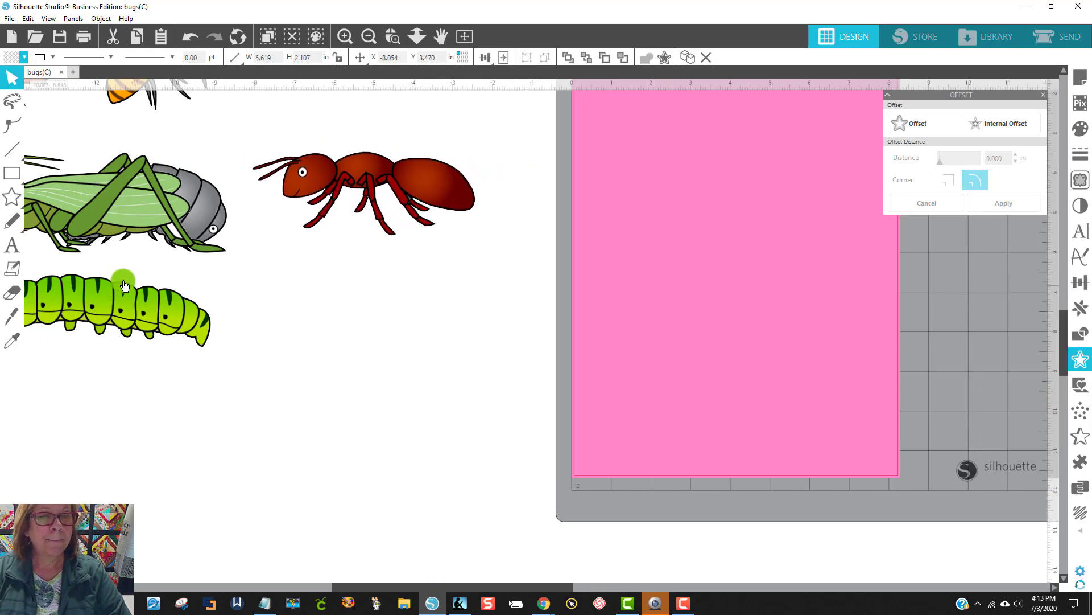
# Step: Draw a rectangle on the page and set its width and height to 4 inches
pyautogui.click(11, 173)
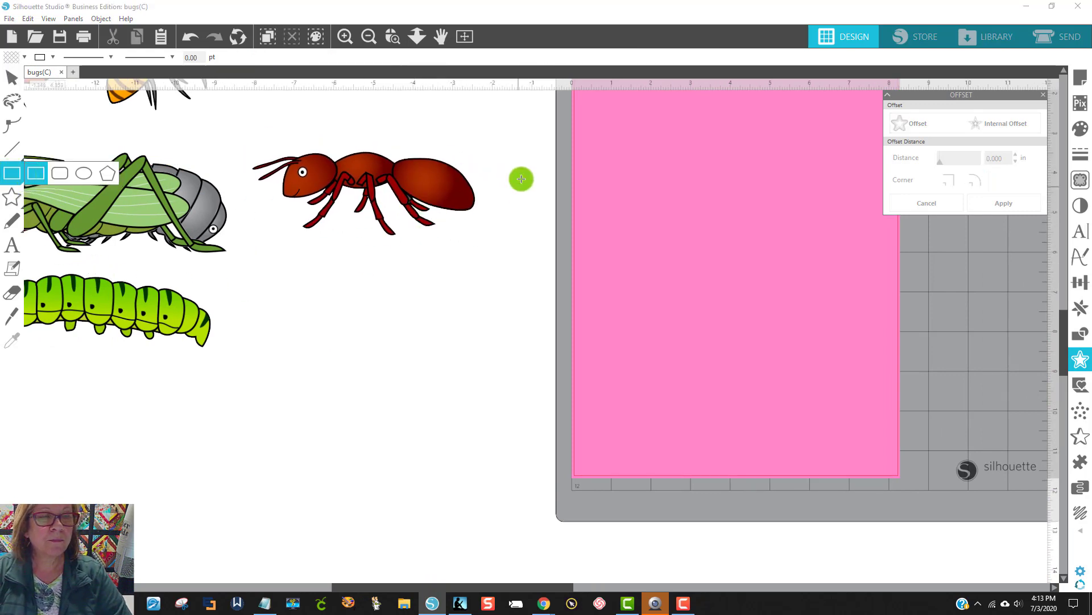
pyautogui.moveTo(628, 153)
pyautogui.mouseDown()
pyautogui.moveTo(764, 369)
pyautogui.moveTo(806, 360)
pyautogui.moveTo(797, 359)
pyautogui.mouseUp()
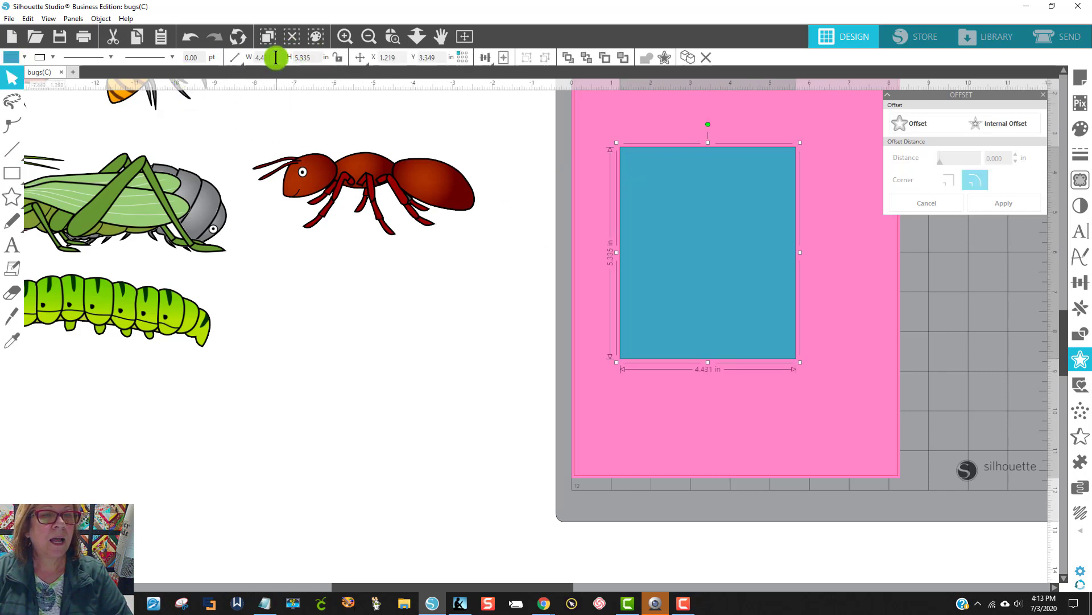
pyautogui.click(276, 57)
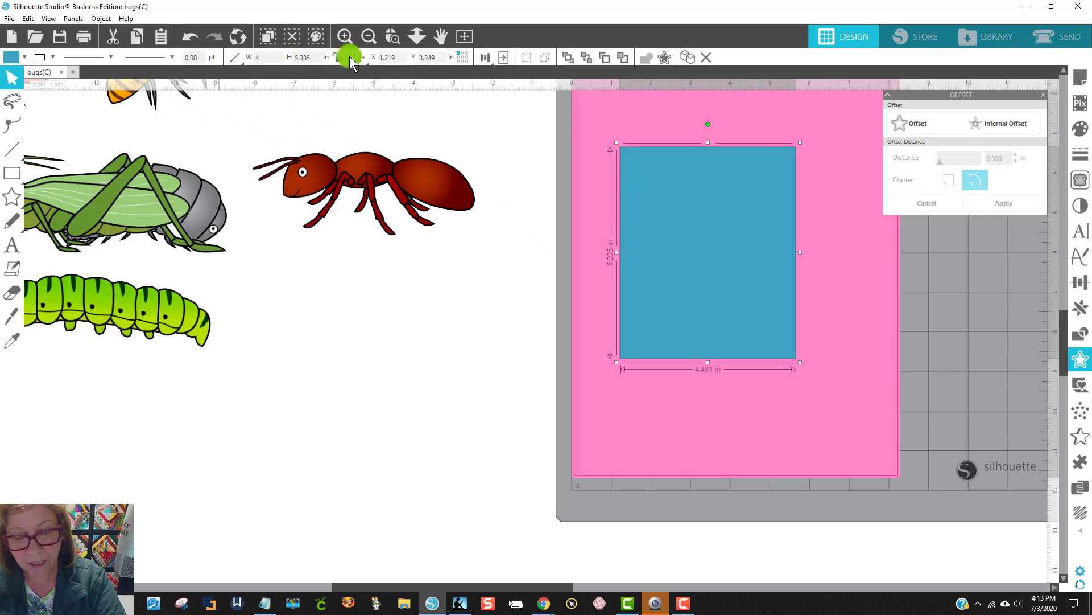
pyautogui.click(307, 52)
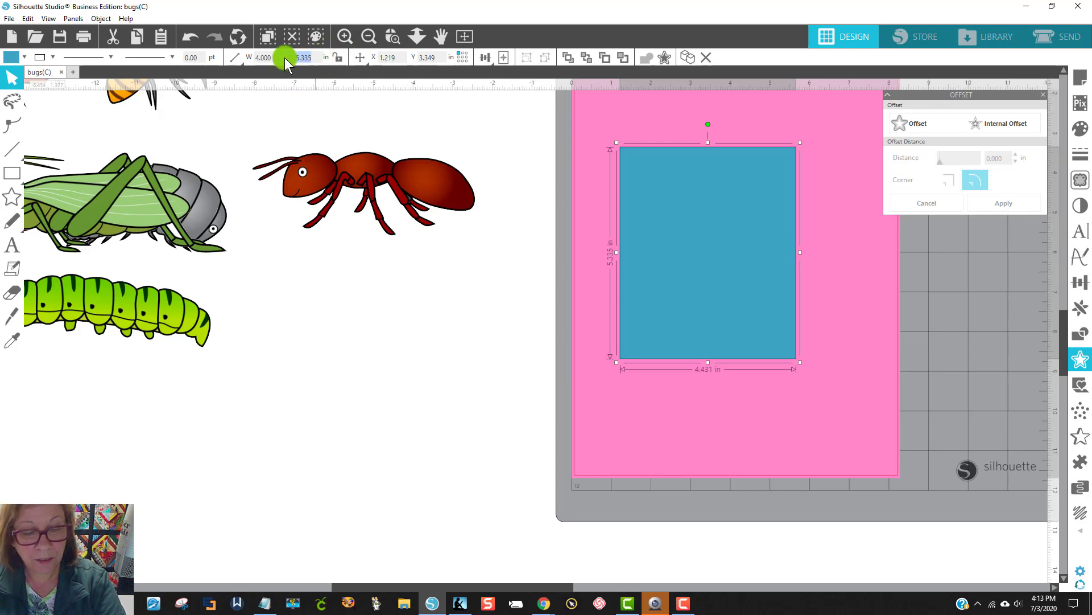
pyautogui.write('4')
pyautogui.press('Return')
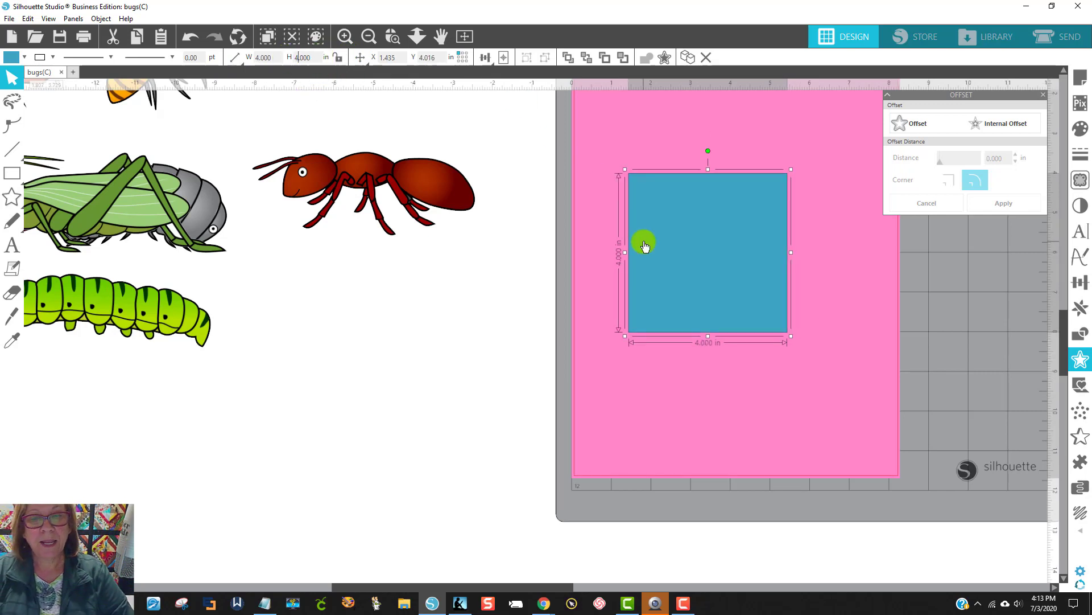
pyautogui.moveTo(645, 246); pyautogui.dragTo(643, 246)
# Step: Fill the 4-inch square with white and place four copies of it in the open space beside the page
pyautogui.click(13, 57)
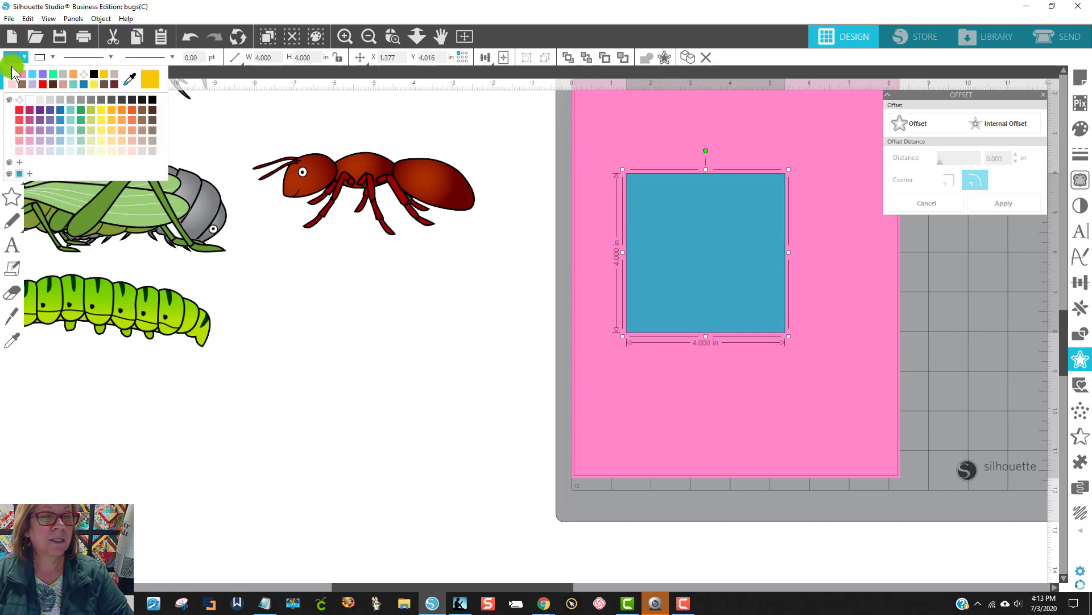
pyautogui.click(16, 75)
pyautogui.click(223, 361)
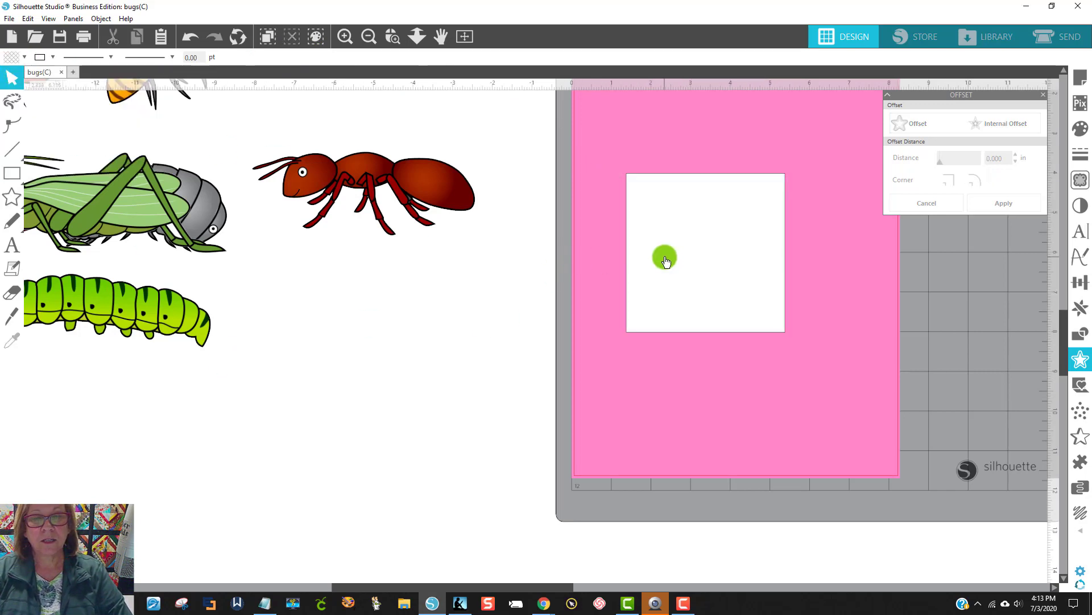
pyautogui.moveTo(666, 262); pyautogui.dragTo(403, 470)
# Step: Bring the plain ant to the front and fit it onto the page's white square, scaled to about 3.89 inches wide
pyautogui.moveTo(433, 205); pyautogui.dragTo(531, 214)
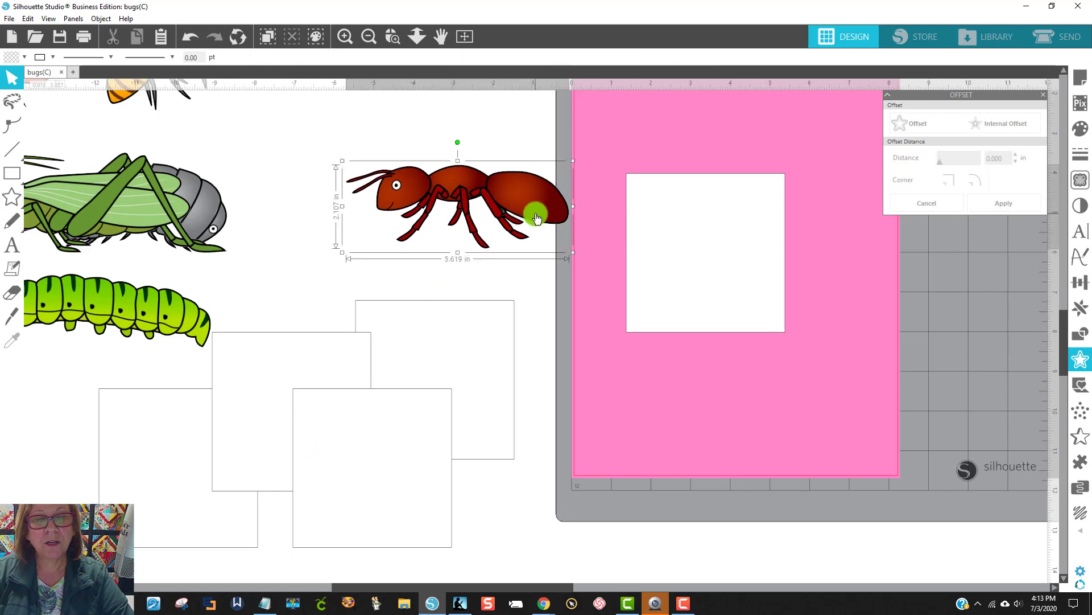
pyautogui.rightClick(535, 215)
pyautogui.click(589, 441)
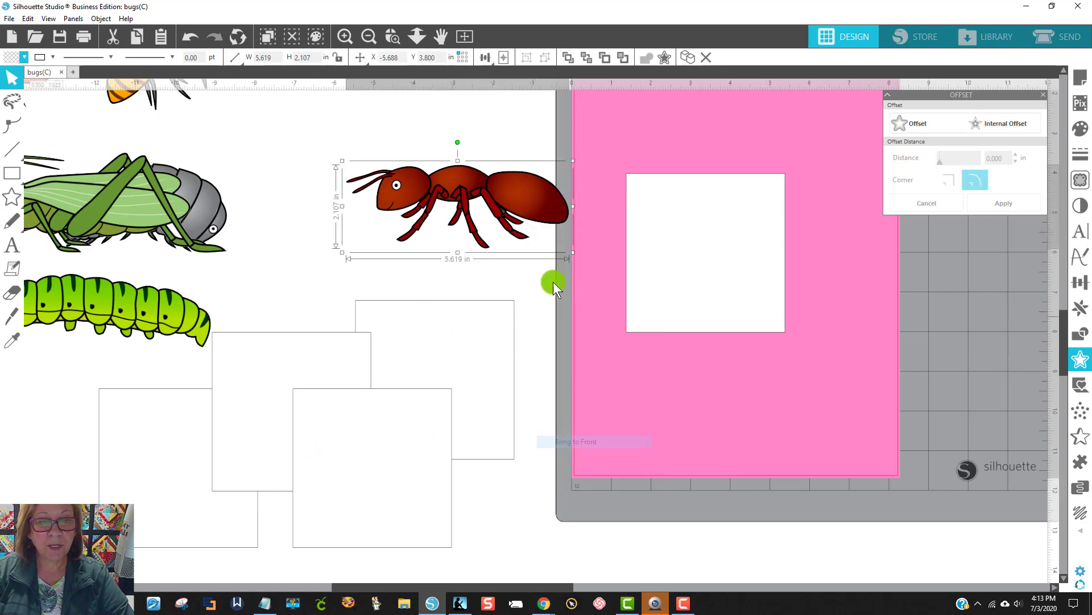
pyautogui.moveTo(538, 212); pyautogui.dragTo(757, 254)
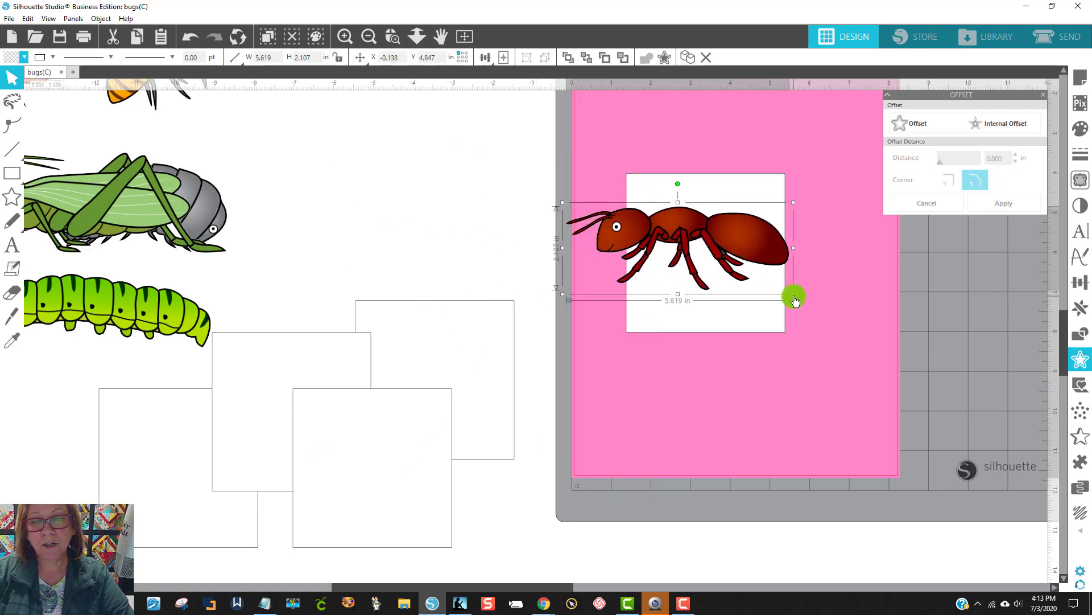
pyautogui.moveTo(774, 294); pyautogui.dragTo(722, 274)
pyautogui.moveTo(646, 227); pyautogui.dragTo(694, 239)
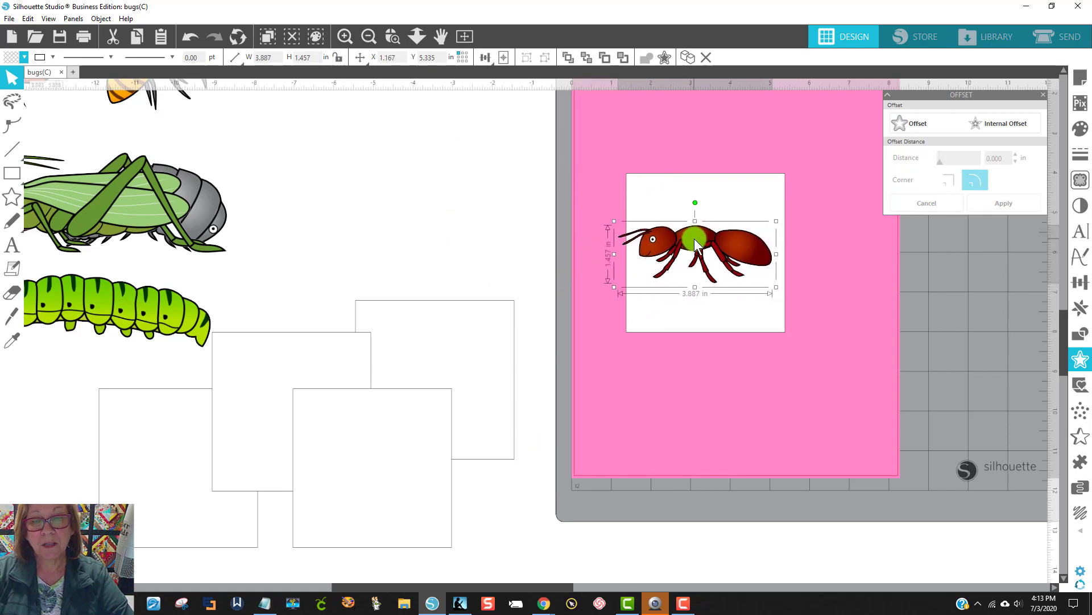
# Step: Center the ant on its white square
pyautogui.moveTo(701, 256); pyautogui.dragTo(841, 390)
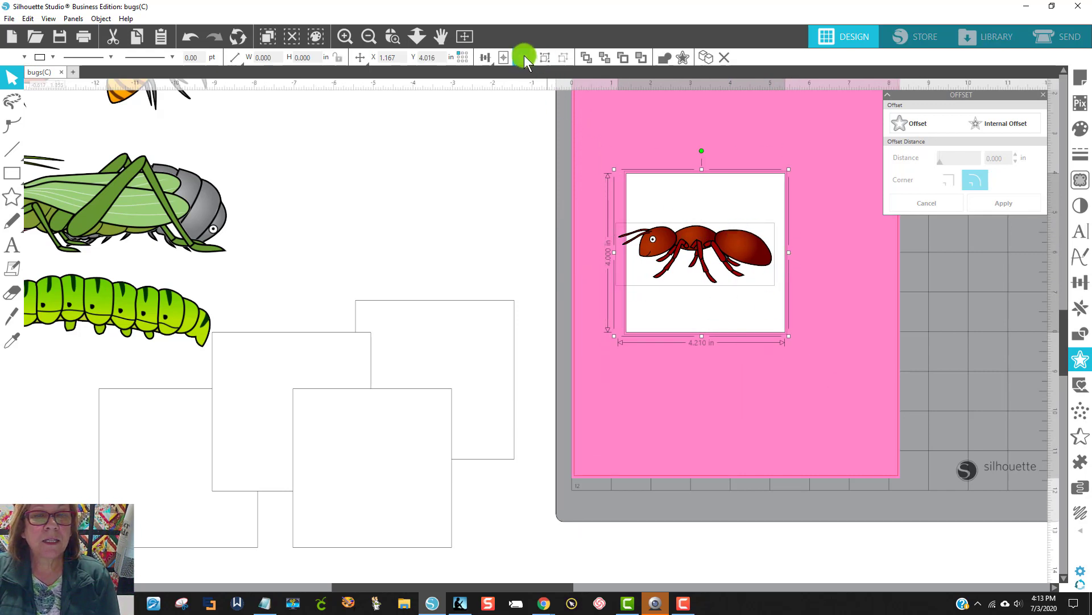
pyautogui.click(524, 56)
pyautogui.click(814, 348)
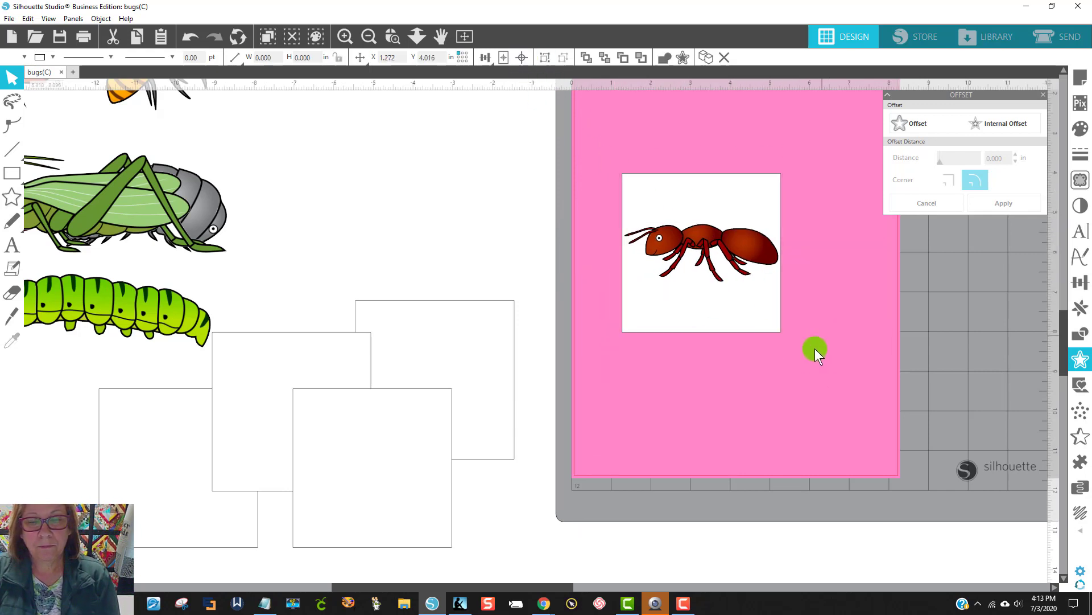
# Step: Group the ant with its white square and move the group toward the page's upper right
pyautogui.moveTo(805, 384); pyautogui.dragTo(663, 205)
pyautogui.rightClick(674, 253)
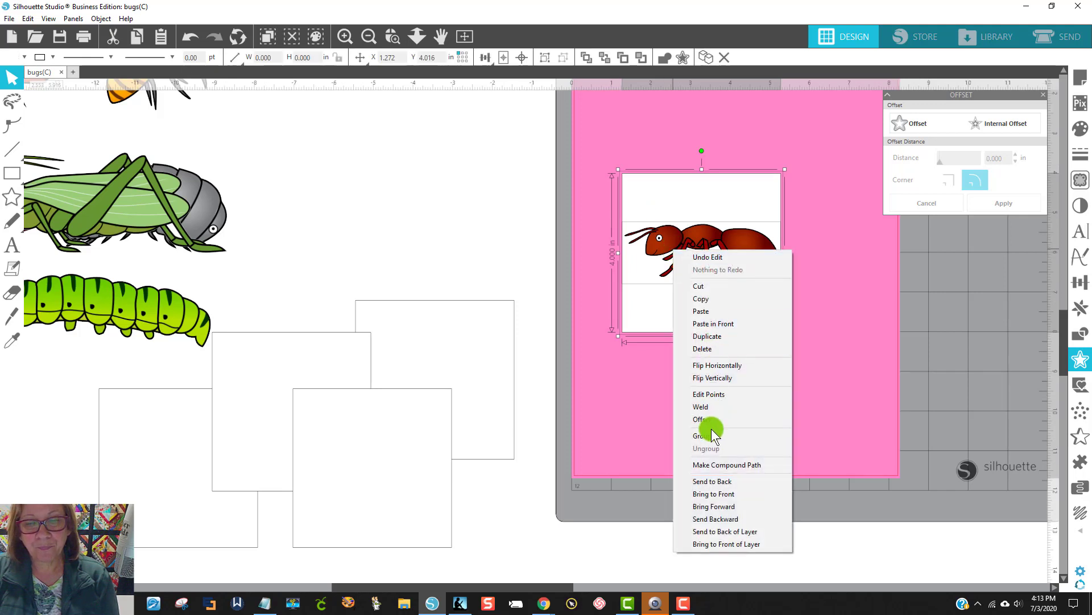
pyautogui.click(710, 434)
pyautogui.moveTo(719, 289); pyautogui.dragTo(797, 248)
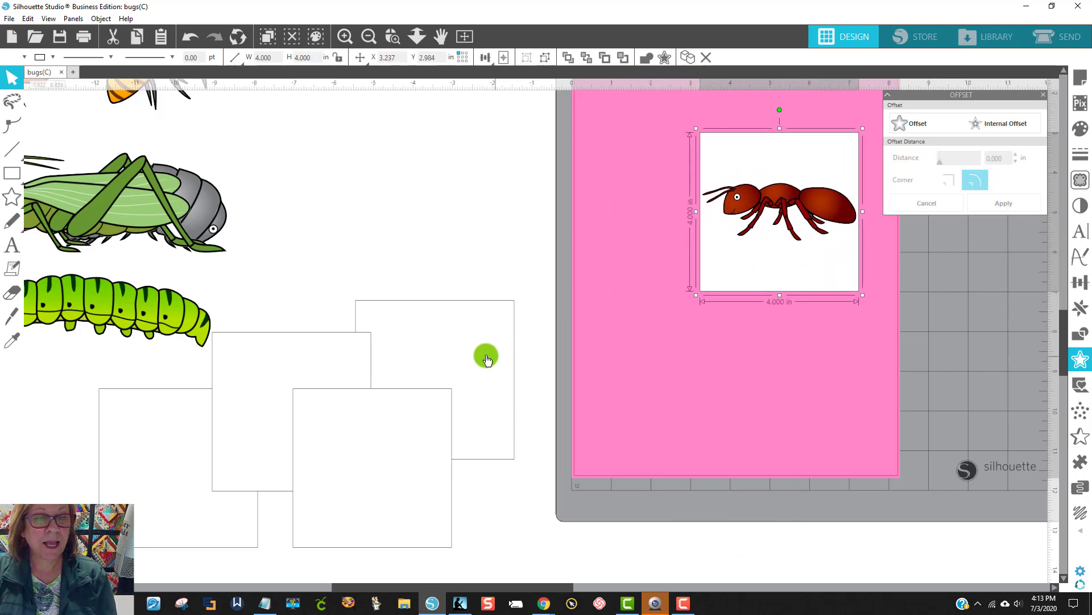
# Step: Bring the gray pill bug in front of a blank square at the page's left edge and scale it to about 3.44 inches wide
pyautogui.moveTo(490, 353); pyautogui.dragTo(606, 199)
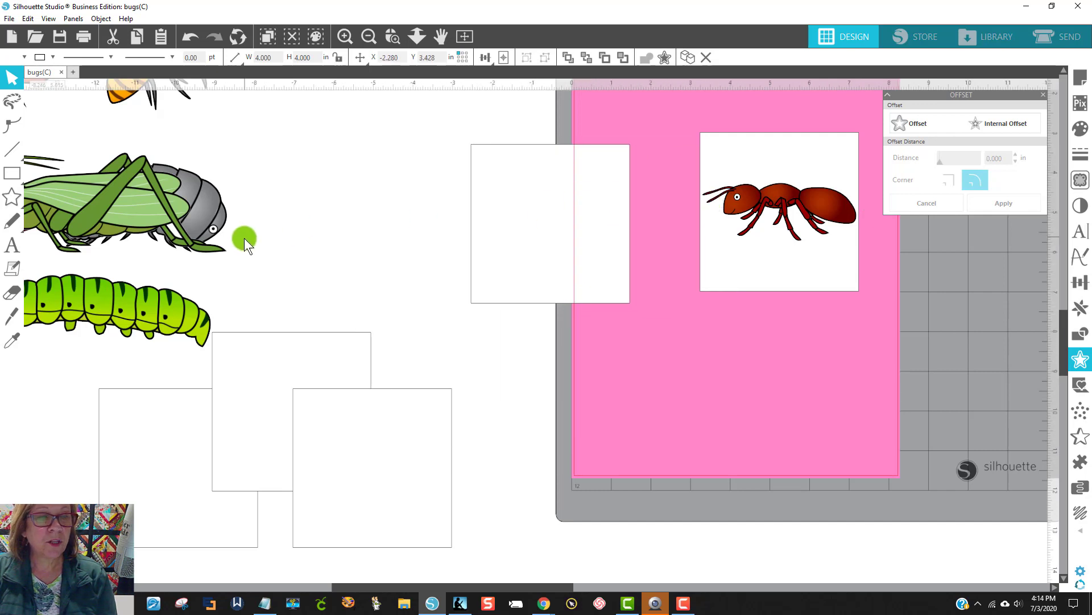
pyautogui.moveTo(195, 215); pyautogui.dragTo(388, 221)
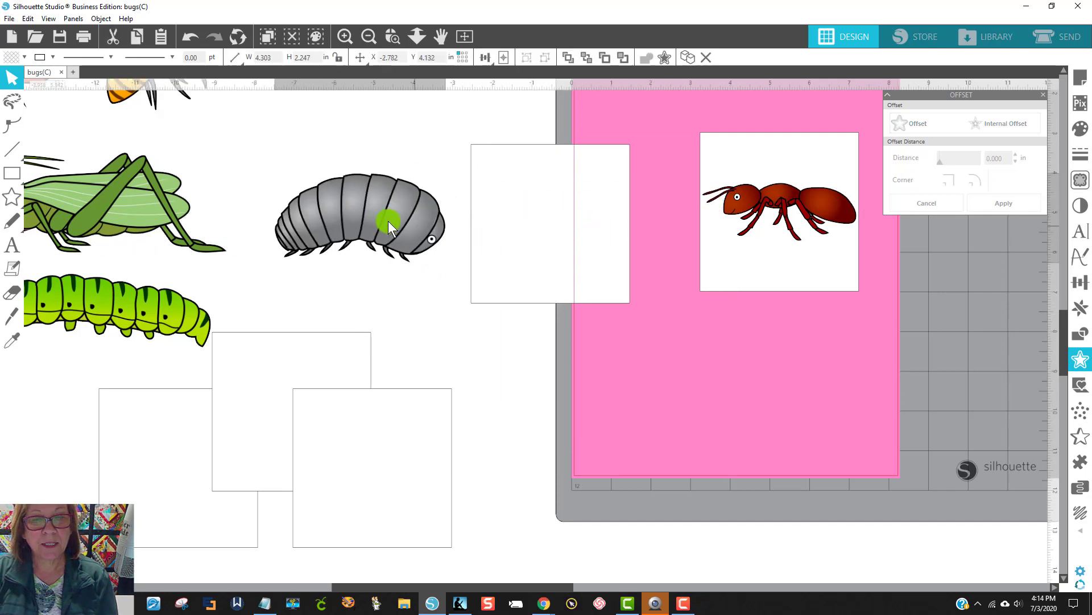
pyautogui.rightClick(391, 220)
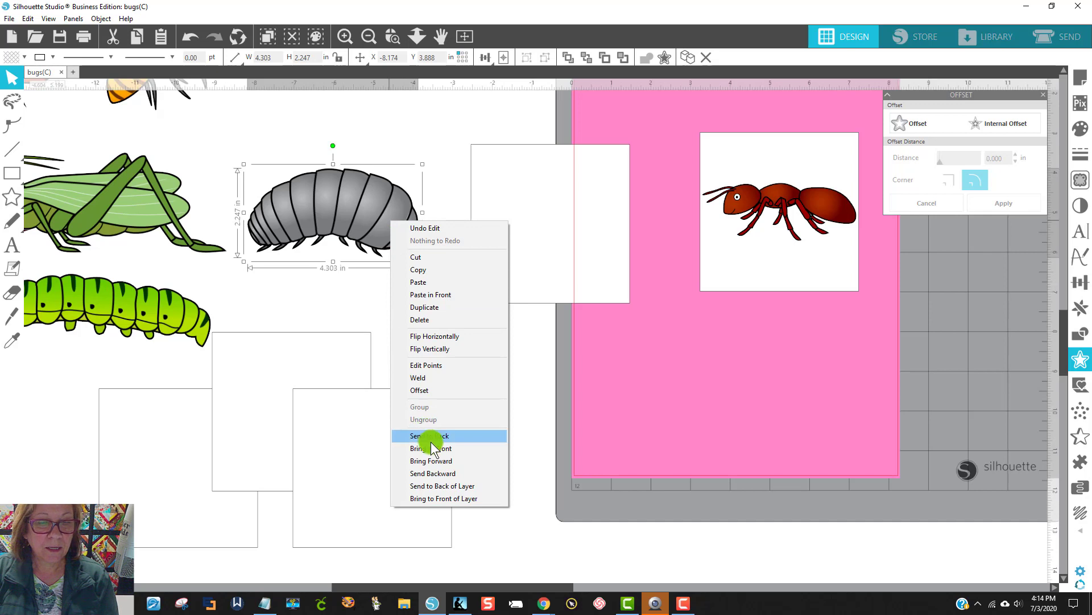
pyautogui.click(435, 461)
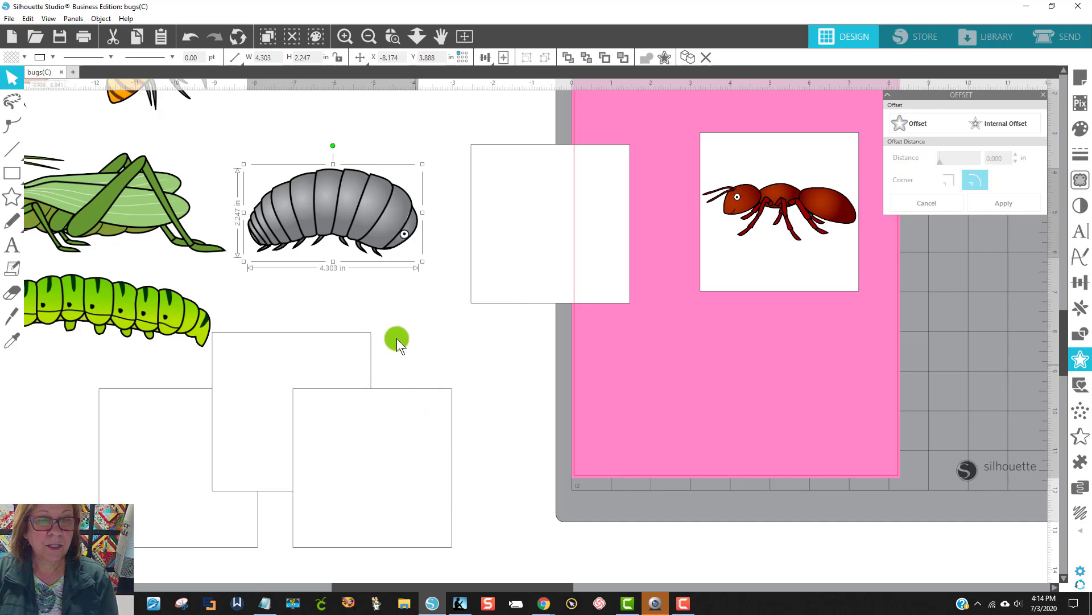
pyautogui.moveTo(383, 207); pyautogui.dragTo(554, 205)
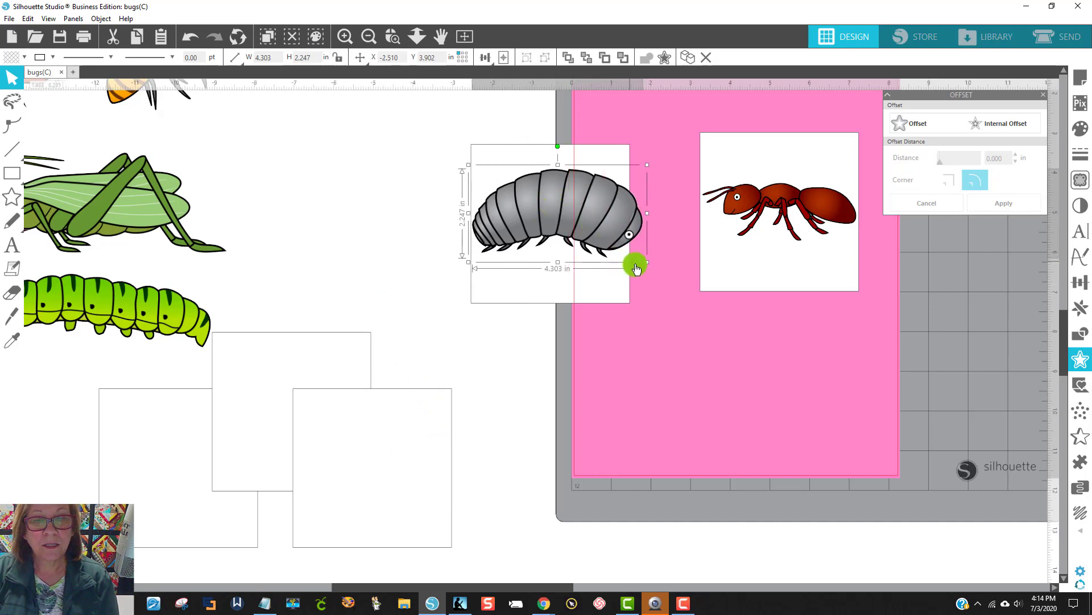
pyautogui.moveTo(647, 260); pyautogui.dragTo(614, 242)
pyautogui.moveTo(559, 194); pyautogui.dragTo(568, 213)
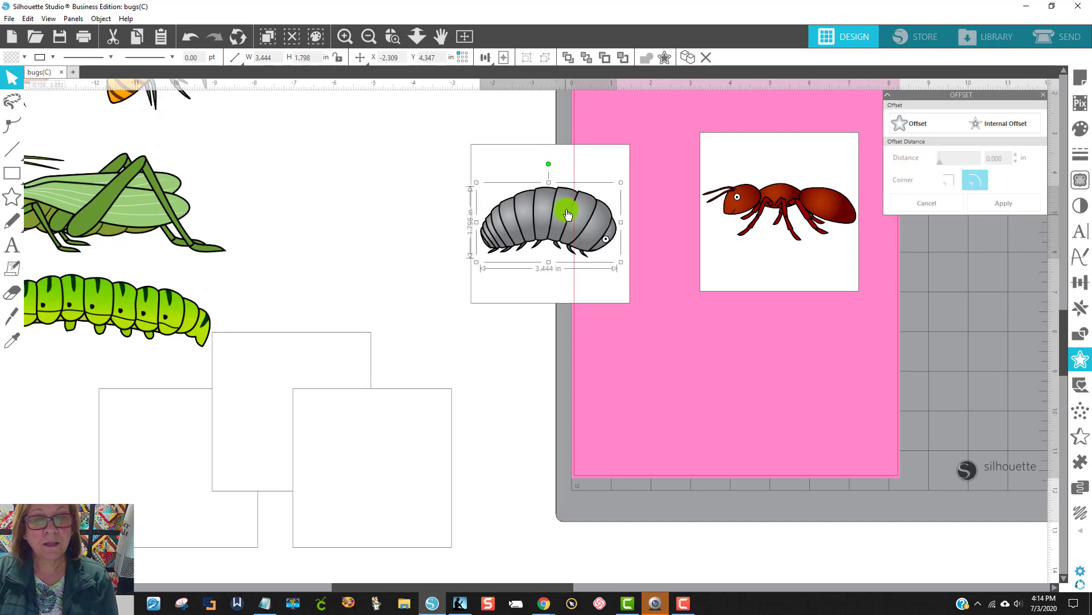
# Step: Center and group the pill bug with its white square, placing the group on the page below the ant
pyautogui.moveTo(424, 134); pyautogui.dragTo(626, 319)
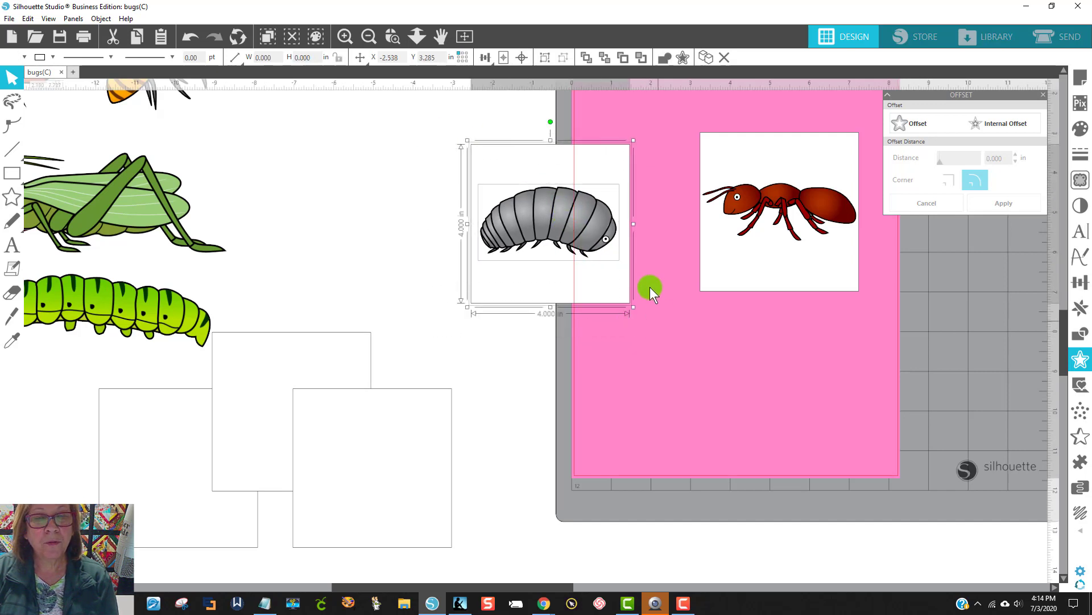
pyautogui.click(521, 57)
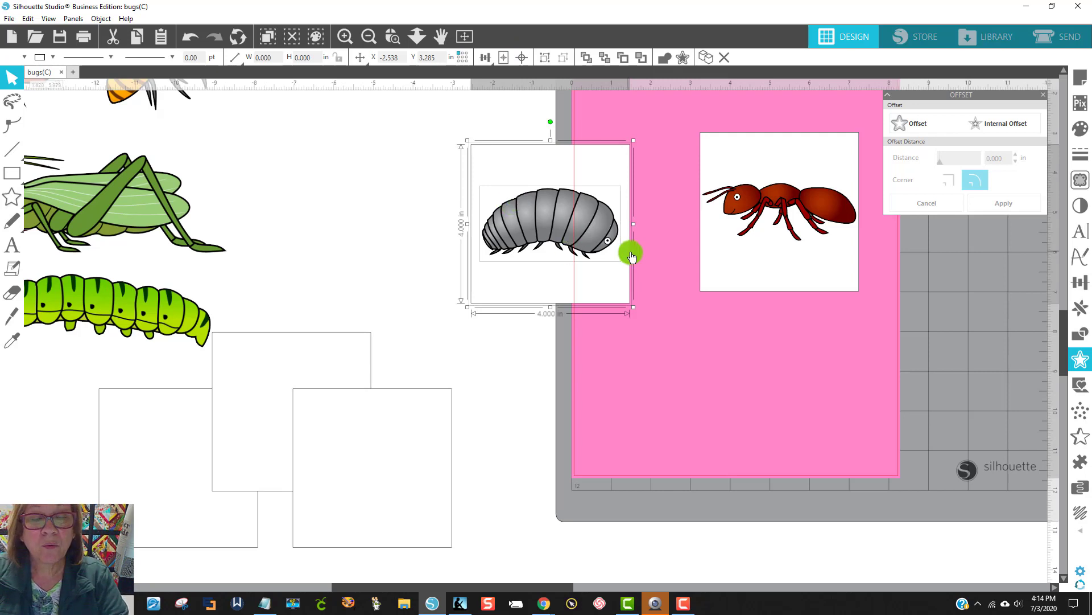
pyautogui.press('i')
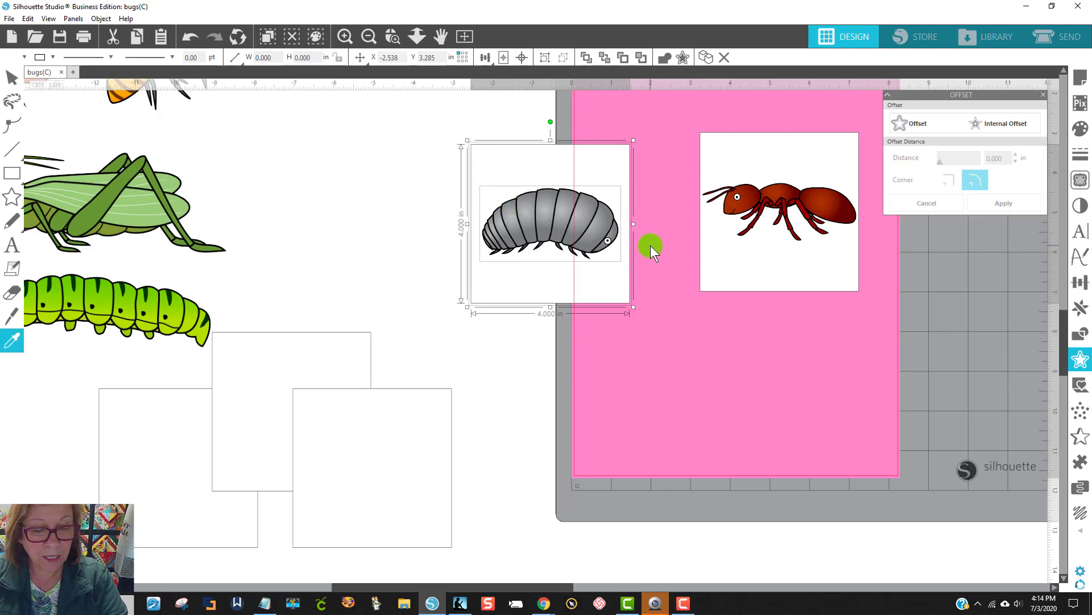
pyautogui.press('v')
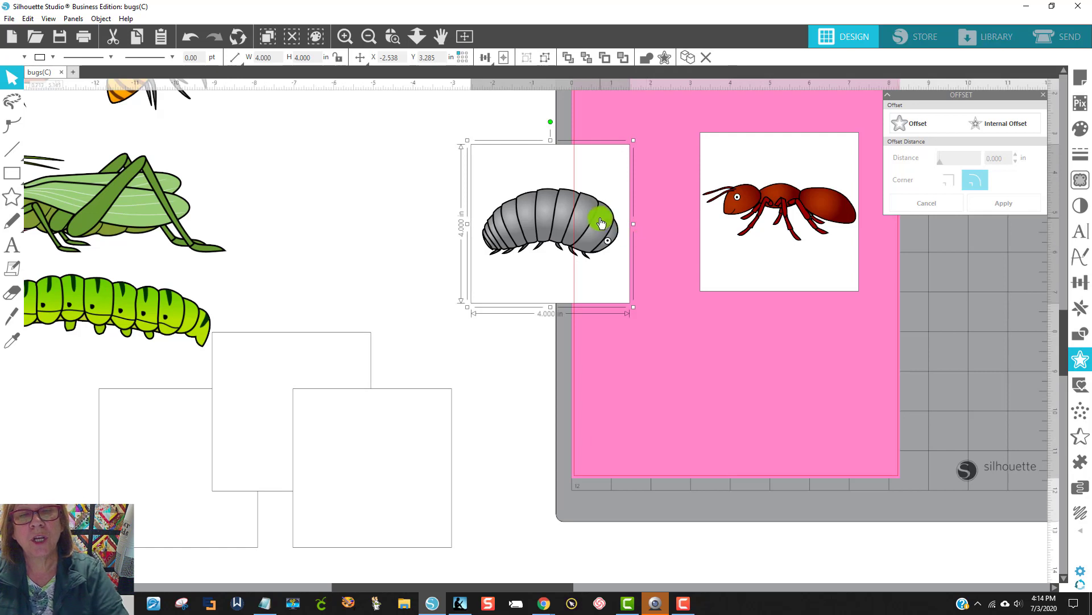
pyautogui.moveTo(571, 230); pyautogui.dragTo(767, 316)
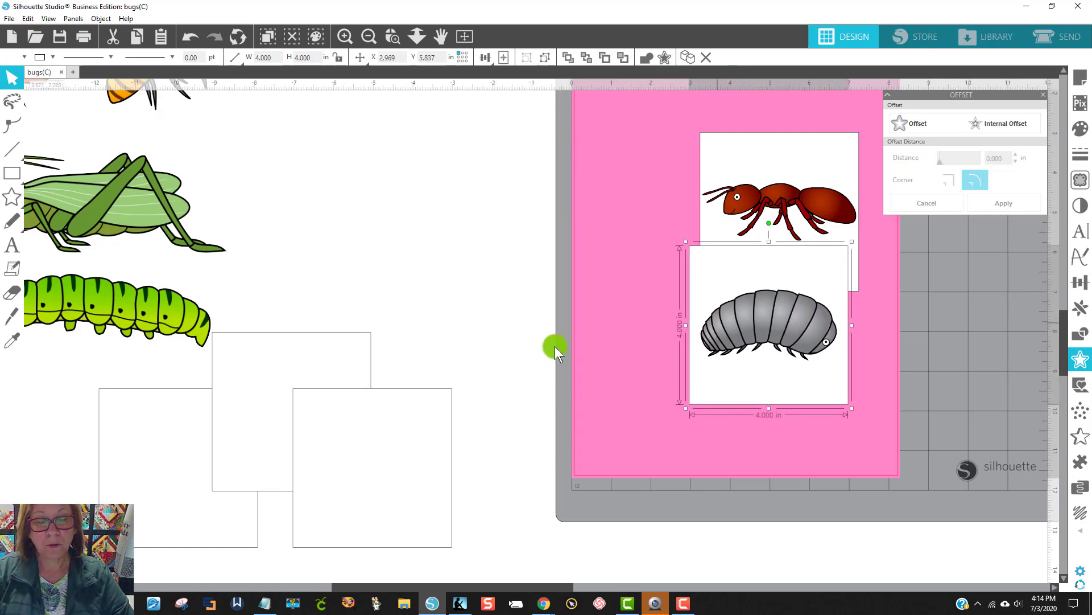
# Step: Move another blank square up into open space and bring the grasshopper to the front, overlapping that square
pyautogui.click(284, 346)
pyautogui.moveTo(285, 348); pyautogui.dragTo(410, 152)
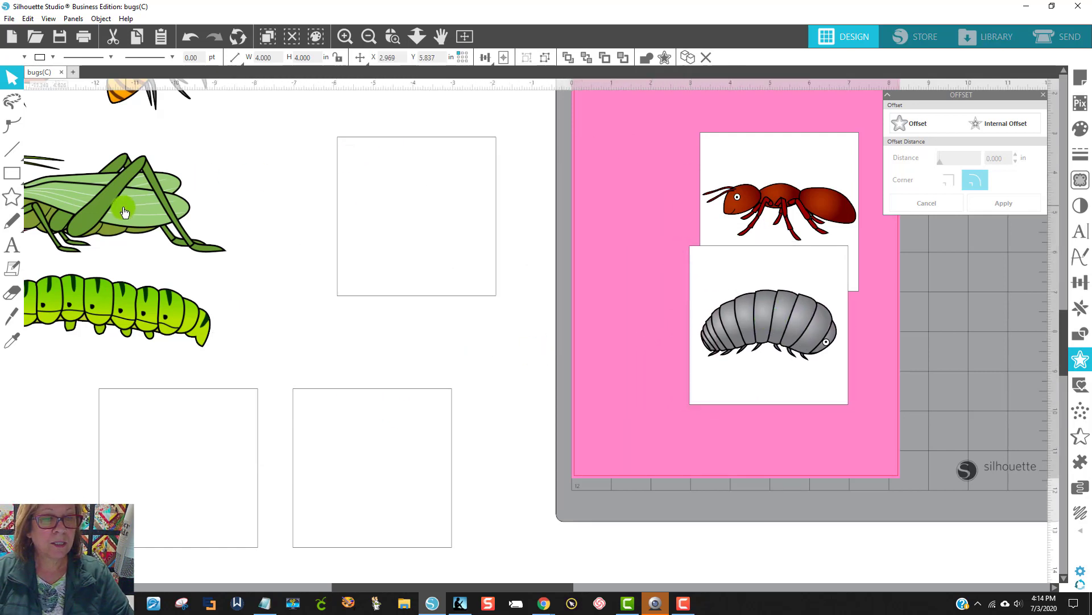
pyautogui.moveTo(123, 208); pyautogui.dragTo(333, 269)
pyautogui.rightClick(295, 284)
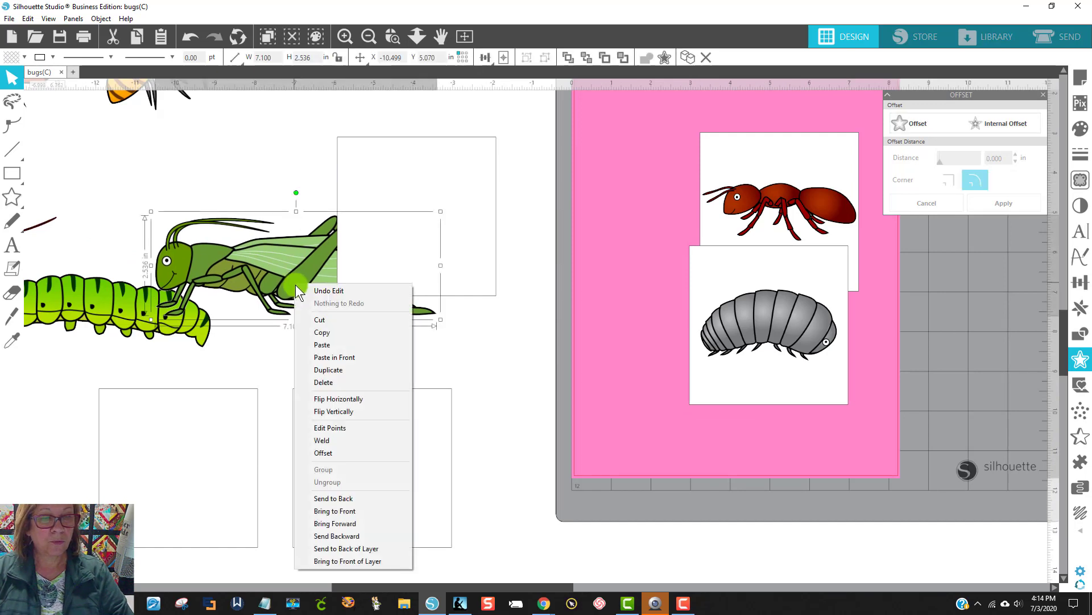
pyautogui.click(335, 511)
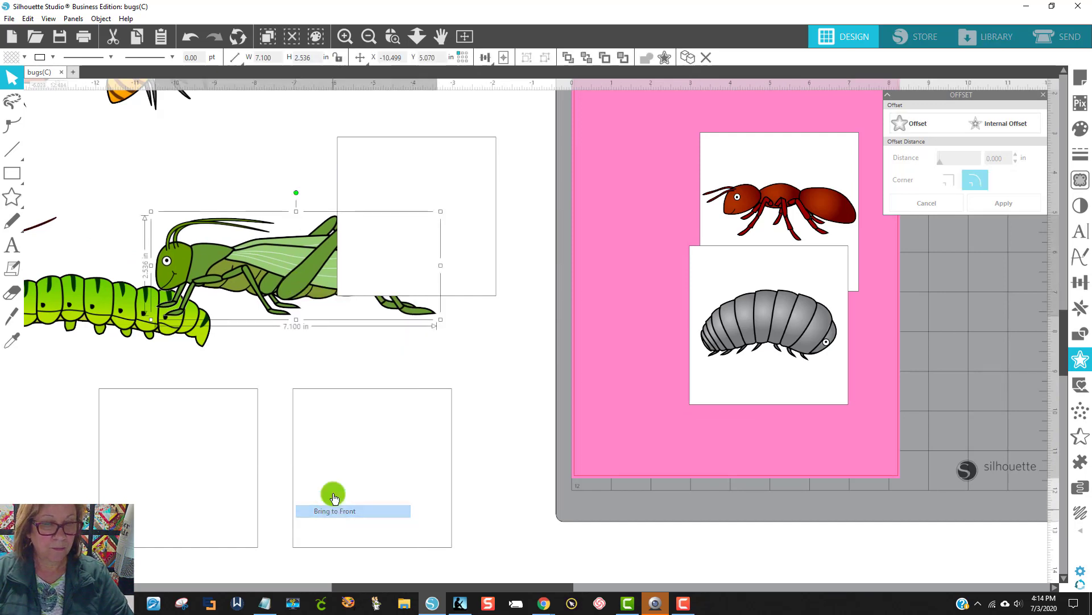
pyautogui.moveTo(304, 292); pyautogui.dragTo(374, 267)
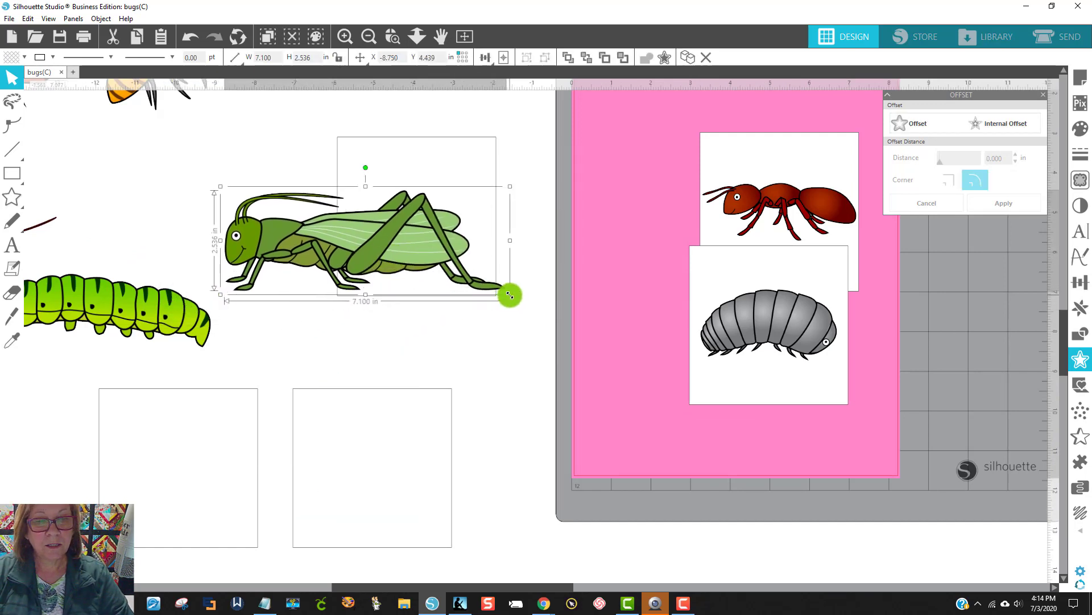
# Step: Scale the grasshopper down to about 3.51 inches wide and fit it inside the blank square
pyautogui.moveTo(510, 295); pyautogui.dragTo(388, 253)
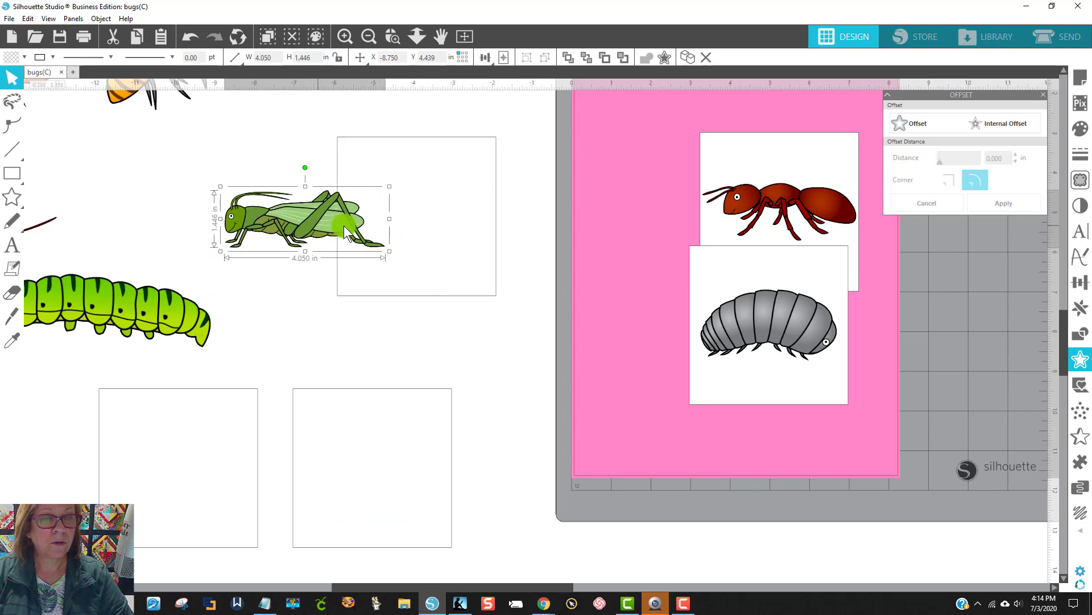
pyautogui.moveTo(343, 225); pyautogui.dragTo(456, 217)
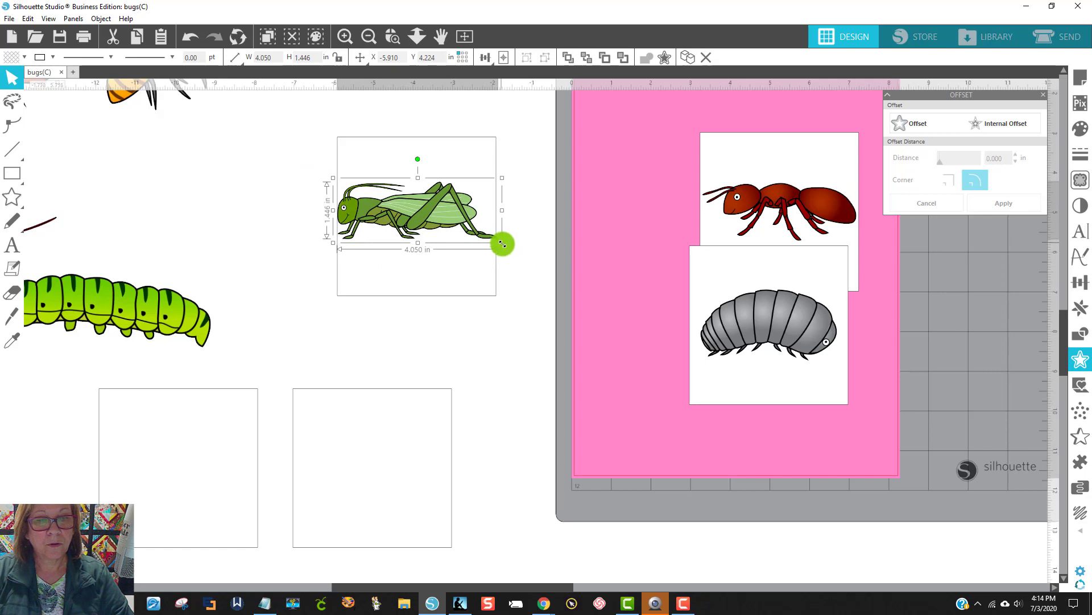
pyautogui.moveTo(502, 244); pyautogui.dragTo(489, 242)
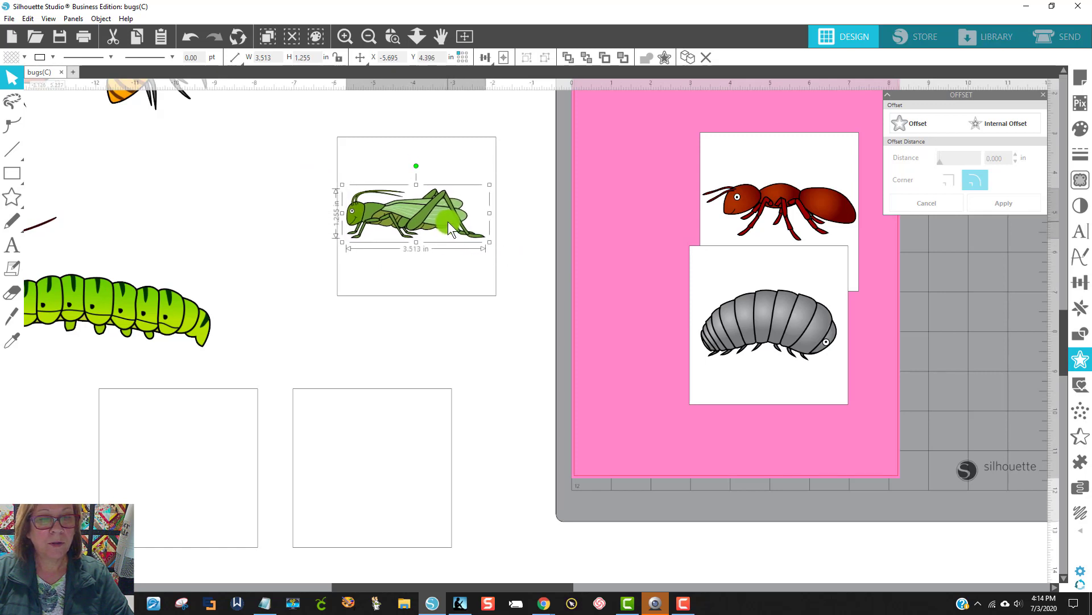
# Step: Center the grasshopper on its white square
pyautogui.moveTo(494, 334); pyautogui.dragTo(317, 139)
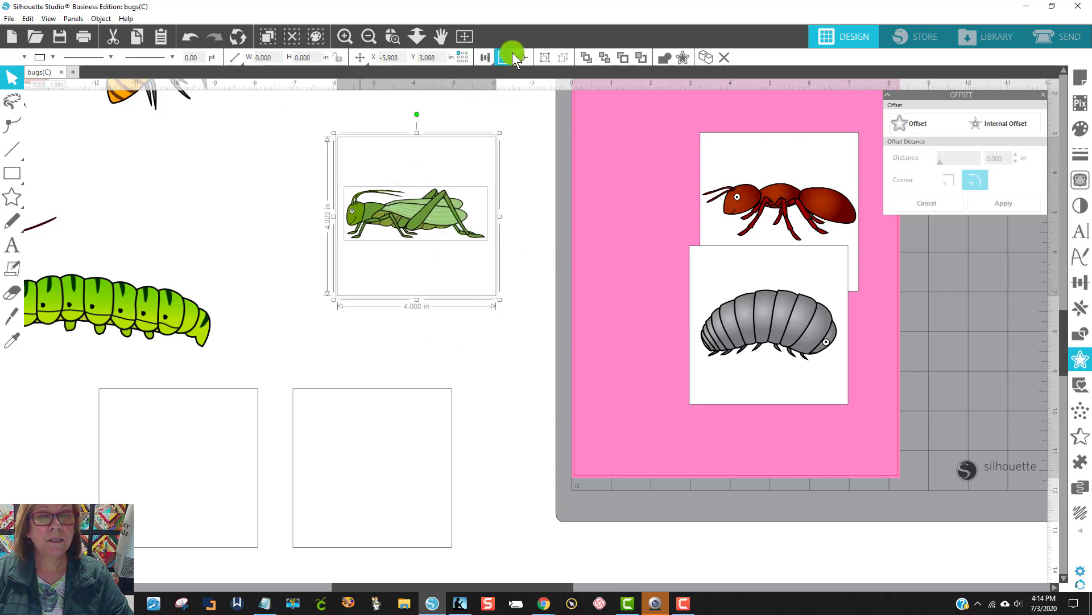
pyautogui.click(524, 55)
pyautogui.click(534, 243)
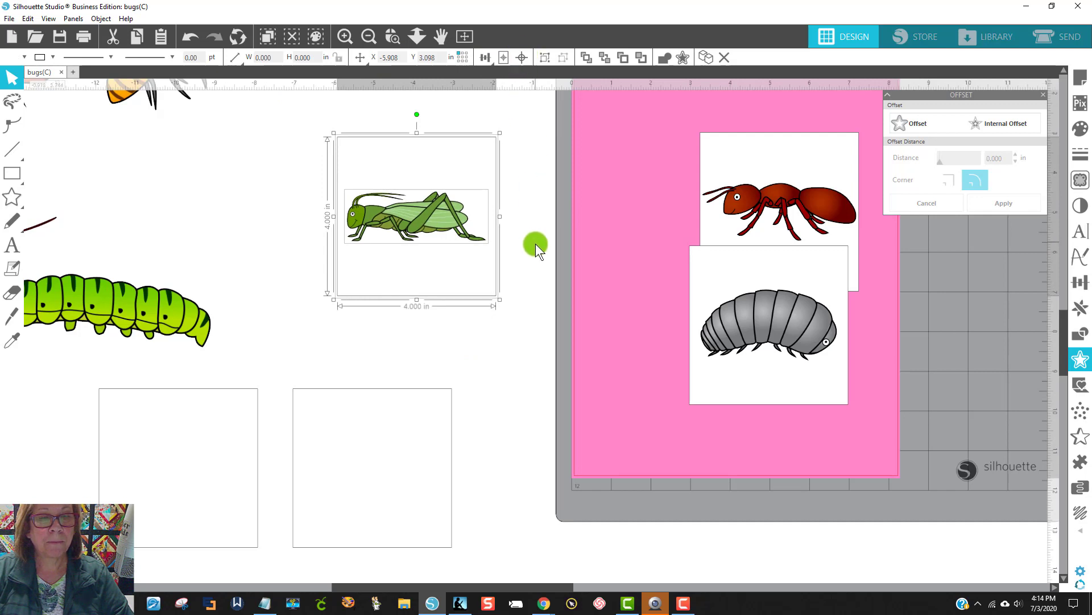
# Step: Enlarge the grasshopper slightly and center it again on its white 4-inch square
pyautogui.click(438, 234)
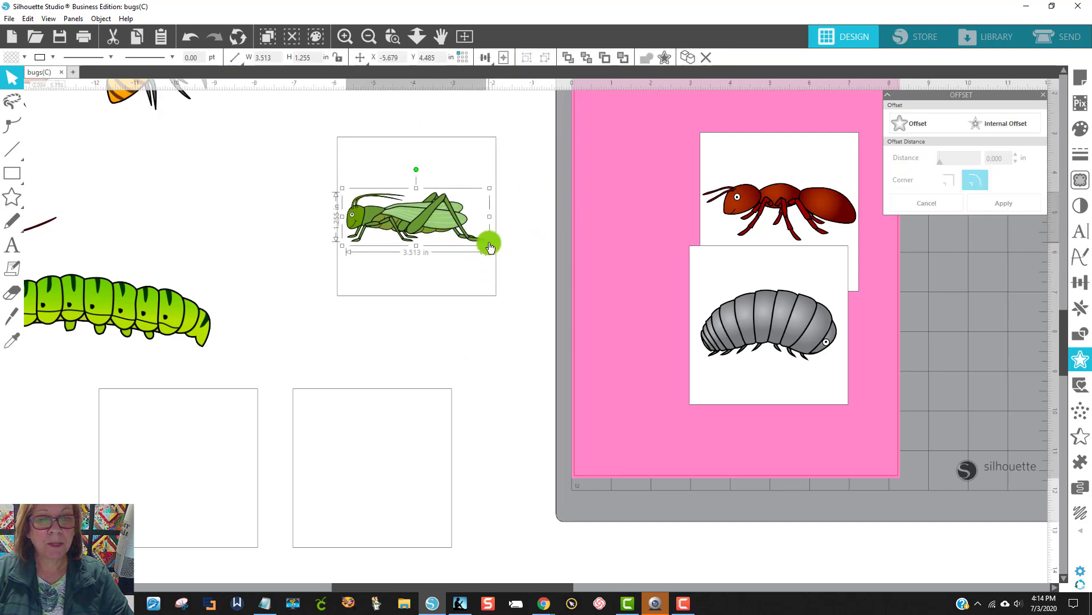
pyautogui.click(502, 311)
pyautogui.moveTo(501, 312); pyautogui.dragTo(276, 97)
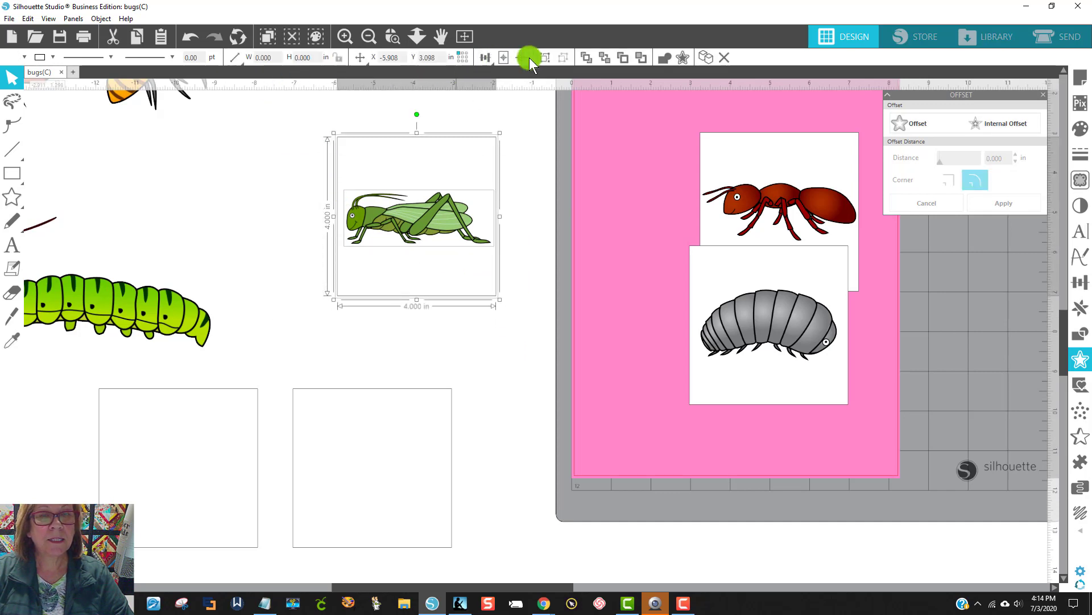
pyautogui.click(524, 56)
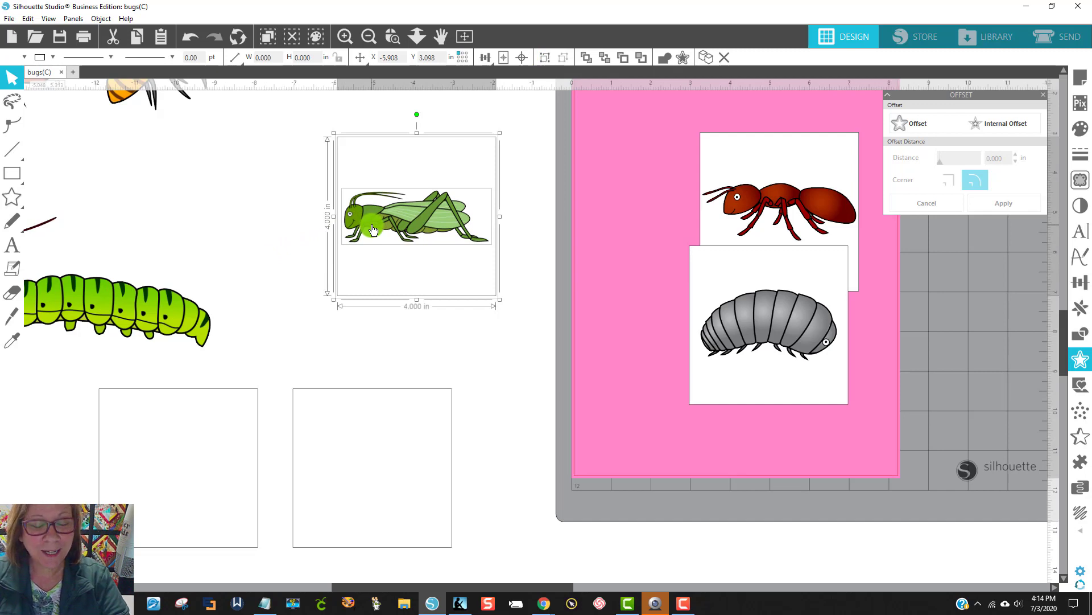
# Step: Group the grasshopper with its white square and move the group closer to the pink page's left edge
pyautogui.press('i')
pyautogui.hotkey('ctrl', 'g')
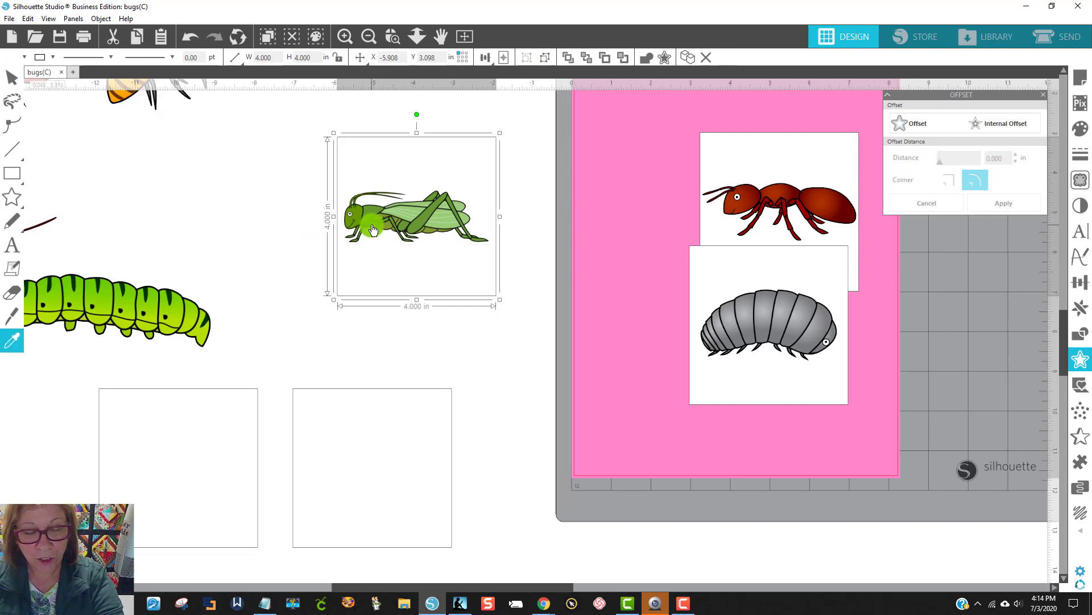
pyautogui.moveTo(428, 190); pyautogui.dragTo(499, 221)
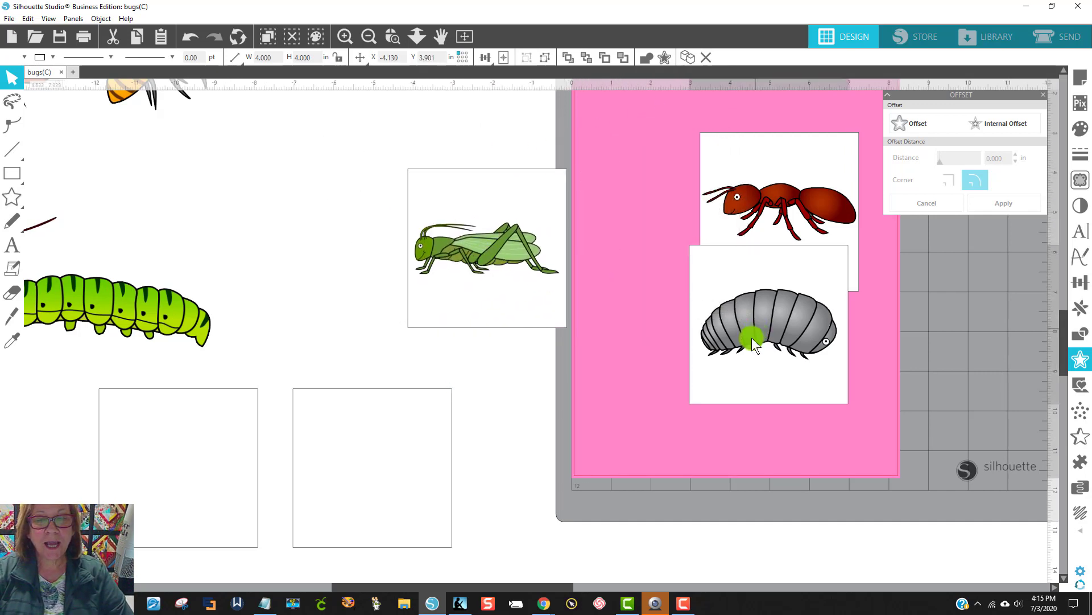
# Step: Spread the grouped squares apart, with the ant in the page's upper left, the grasshopper beside it, and the pill bug below across the page's left edge
pyautogui.moveTo(756, 334); pyautogui.dragTo(670, 344)
pyautogui.moveTo(722, 232); pyautogui.dragTo(620, 194)
pyautogui.moveTo(492, 248); pyautogui.dragTo(499, 195)
pyautogui.moveTo(712, 412); pyautogui.dragTo(563, 401)
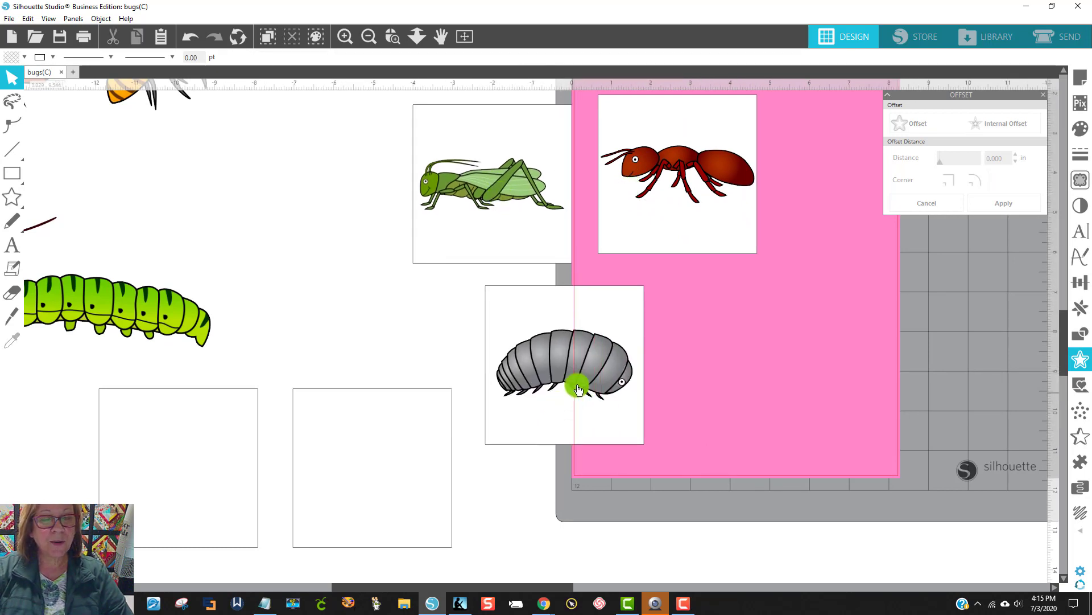
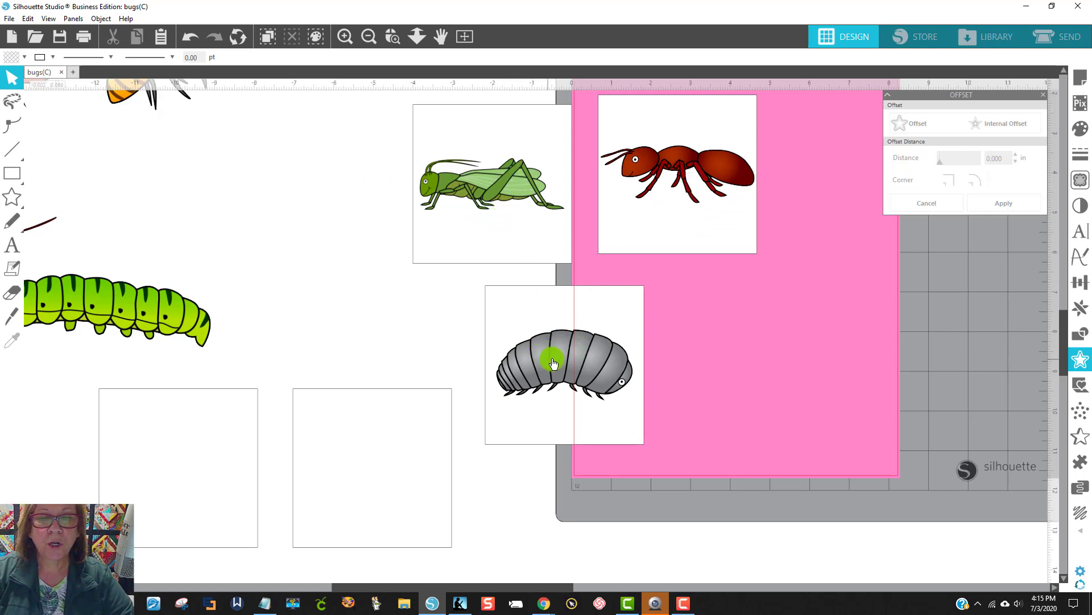
# Step: Move the grouped pill bug, ant and grasshopper squares fully onto the pink page
pyautogui.moveTo(553, 363); pyautogui.dragTo(687, 382)
pyautogui.moveTo(651, 214); pyautogui.dragTo(696, 238)
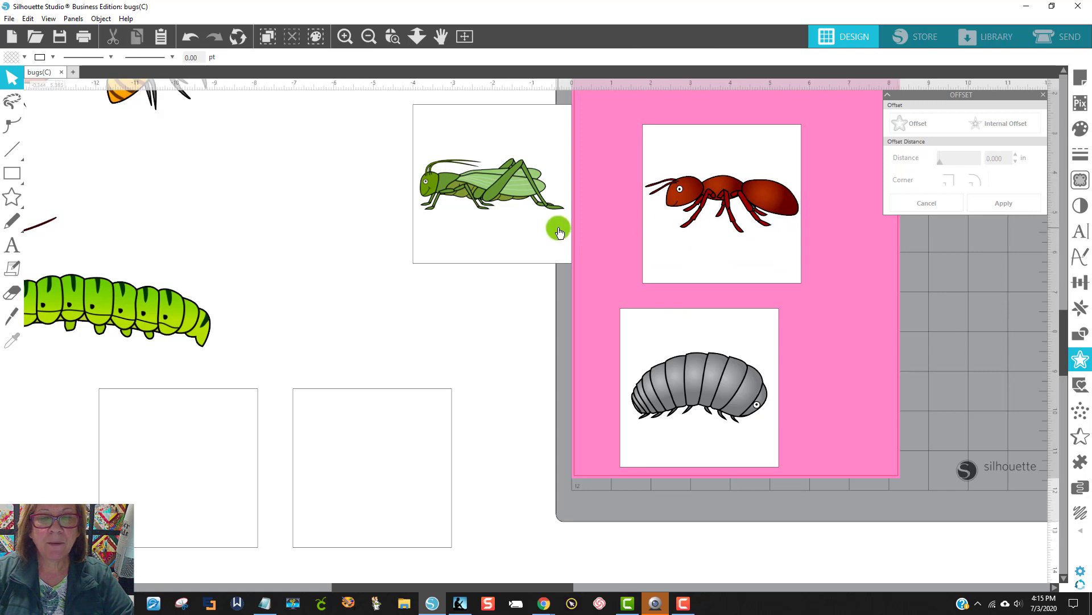
pyautogui.moveTo(559, 231); pyautogui.dragTo(761, 317)
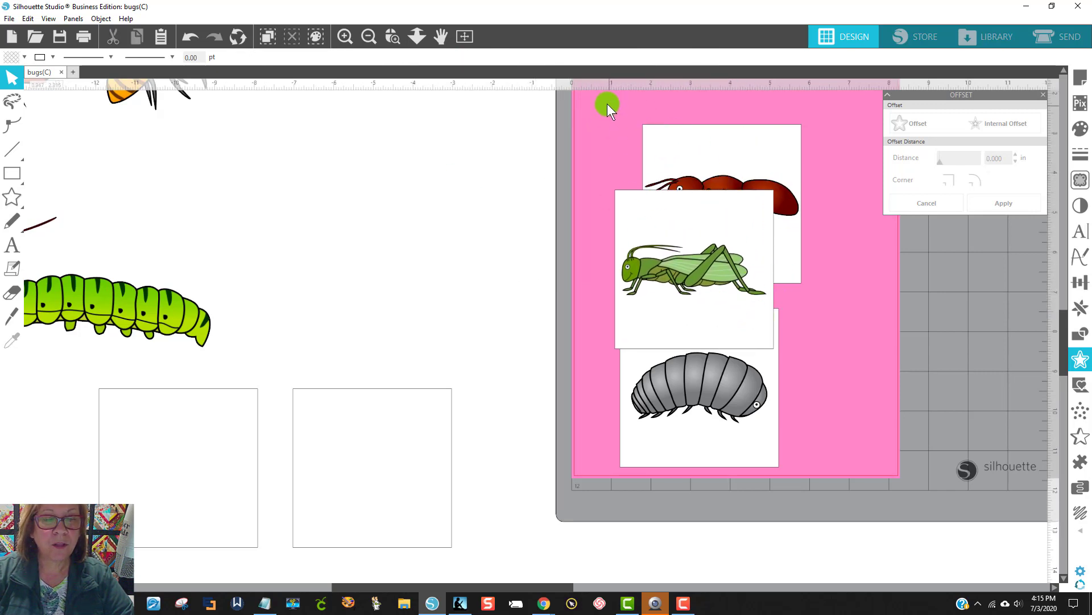
# Step: Set the line color of the bug squares on the pink page to light gray and shift the grasshopper's square slightly up
pyautogui.moveTo(606, 103); pyautogui.dragTo(722, 390)
pyautogui.moveTo(792, 470); pyautogui.dragTo(796, 471)
pyautogui.click(783, 437)
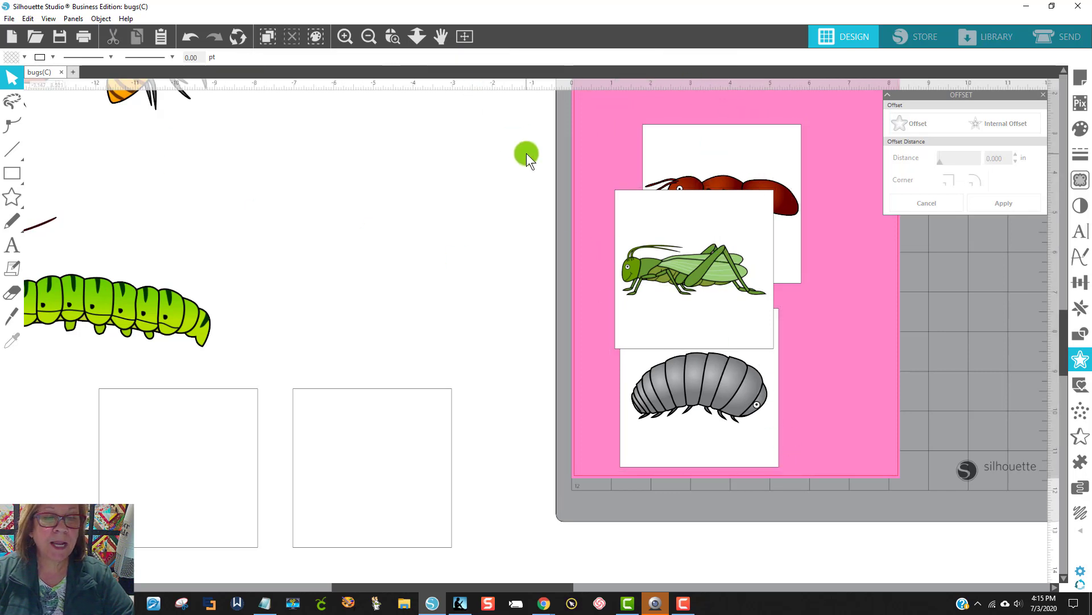
pyautogui.click(36, 56)
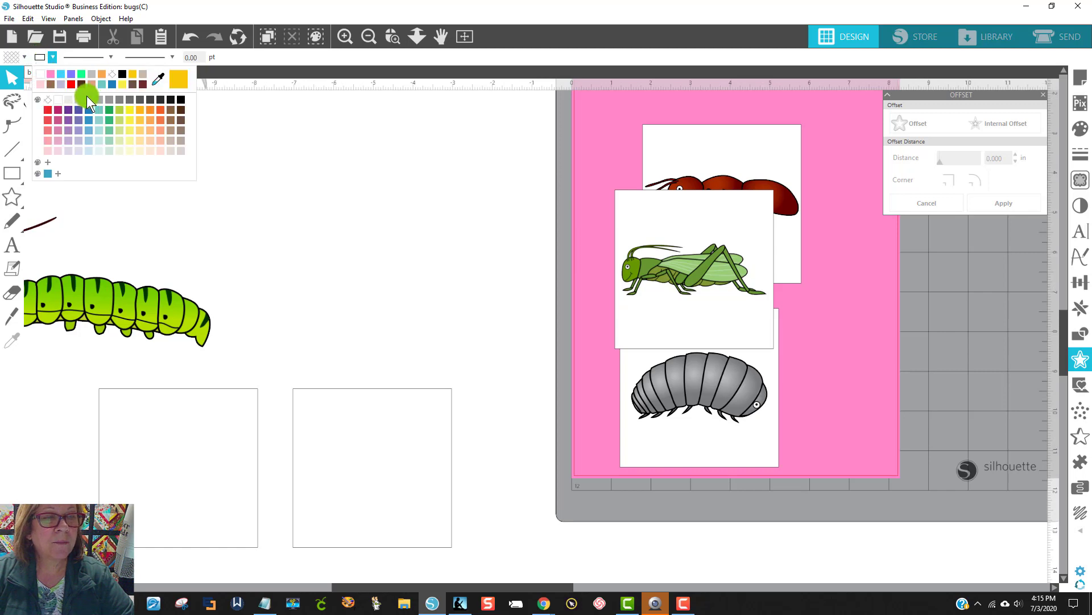
pyautogui.click(90, 98)
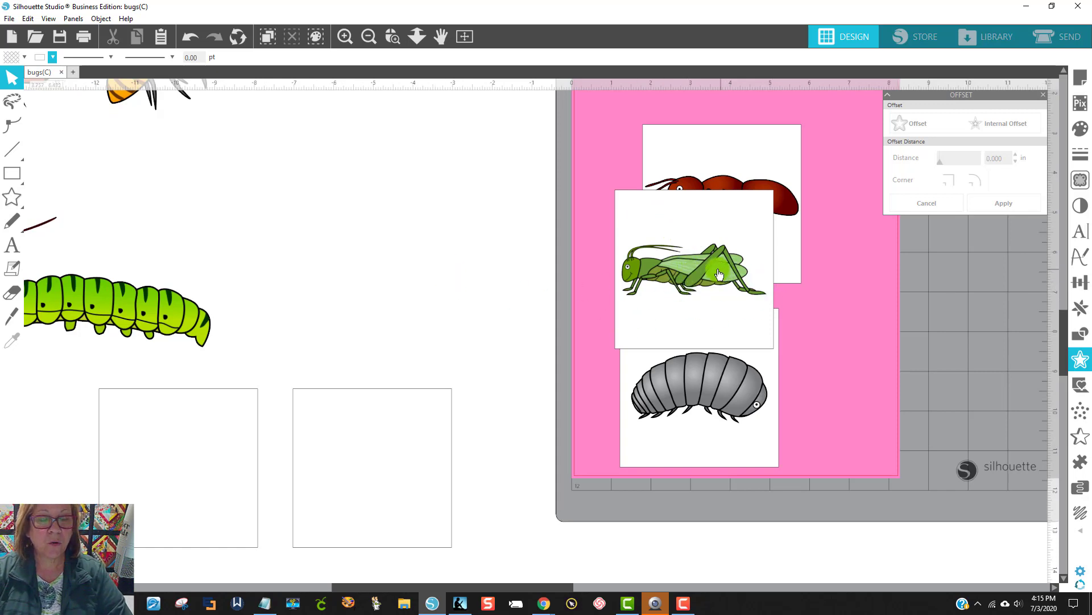
pyautogui.moveTo(717, 274); pyautogui.dragTo(724, 246)
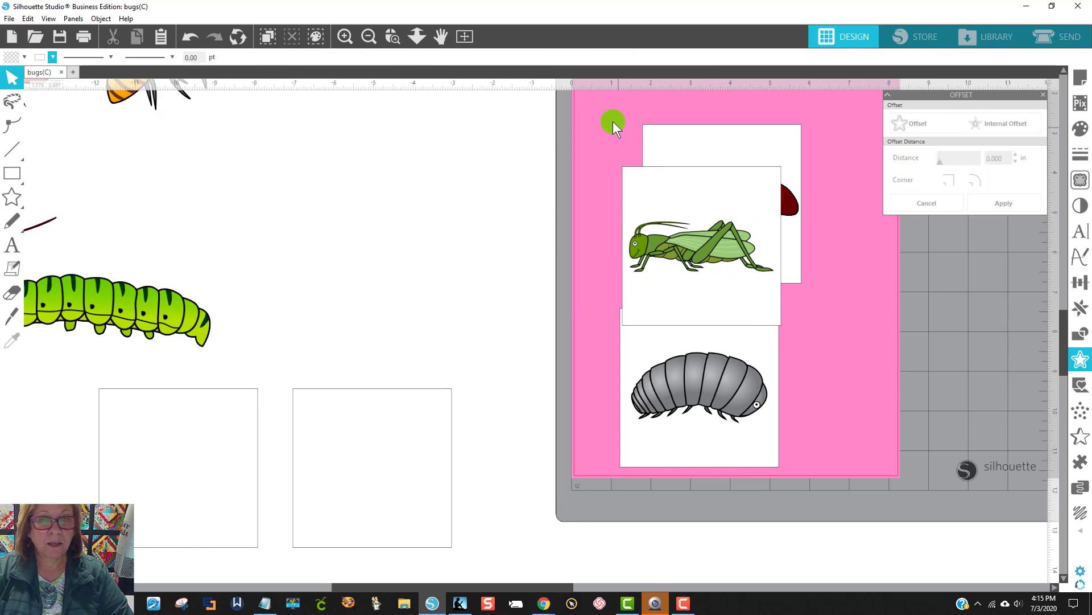
pyautogui.moveTo(609, 98); pyautogui.dragTo(817, 434)
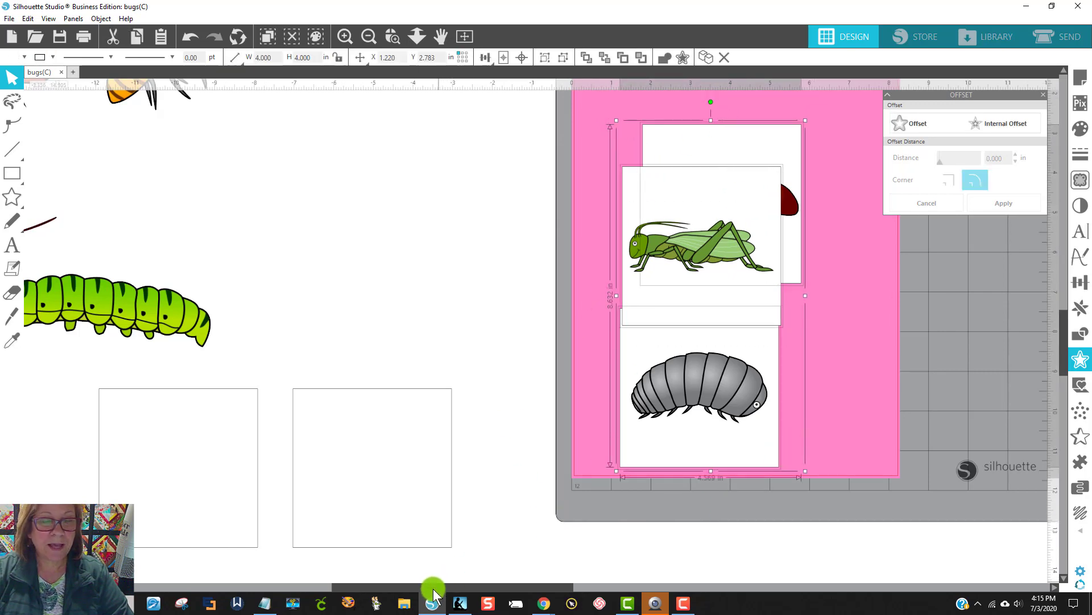
# Step: Move the pile of white-bordered bugs up, into the open space beside the cutting mat
pyautogui.moveTo(433, 588); pyautogui.dragTo(741, 588)
pyautogui.click(724, 276)
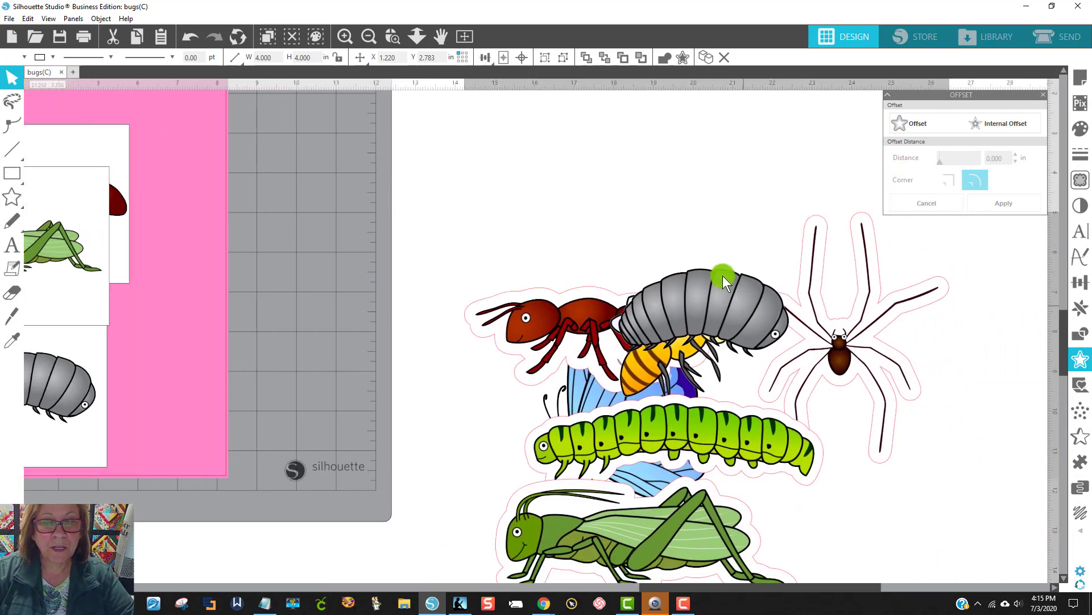
pyautogui.moveTo(722, 275); pyautogui.dragTo(647, 192)
pyautogui.click(737, 164)
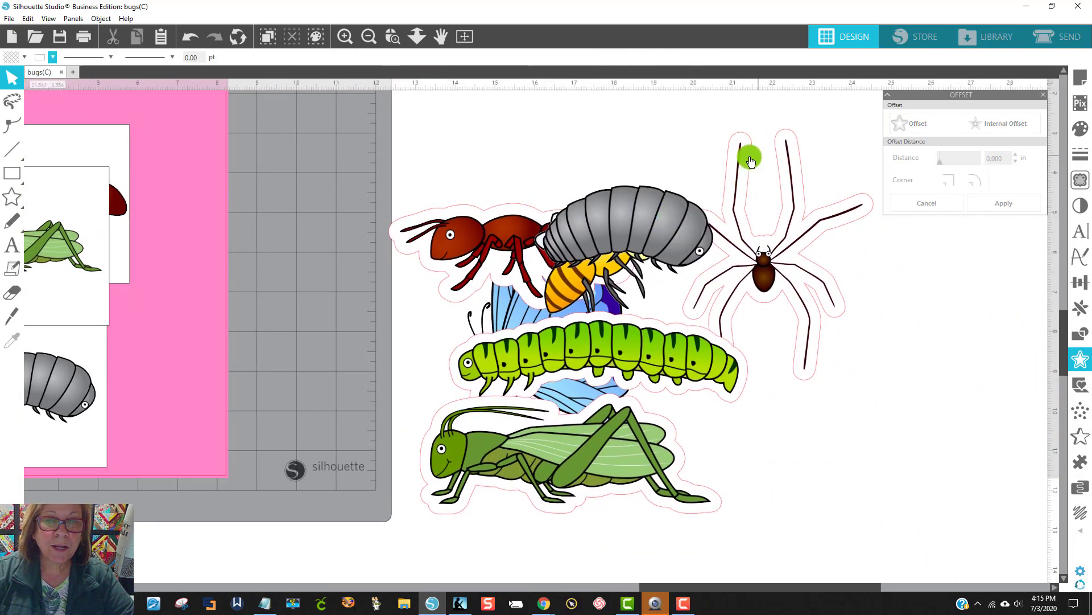
pyautogui.moveTo(619, 227); pyautogui.dragTo(652, 225)
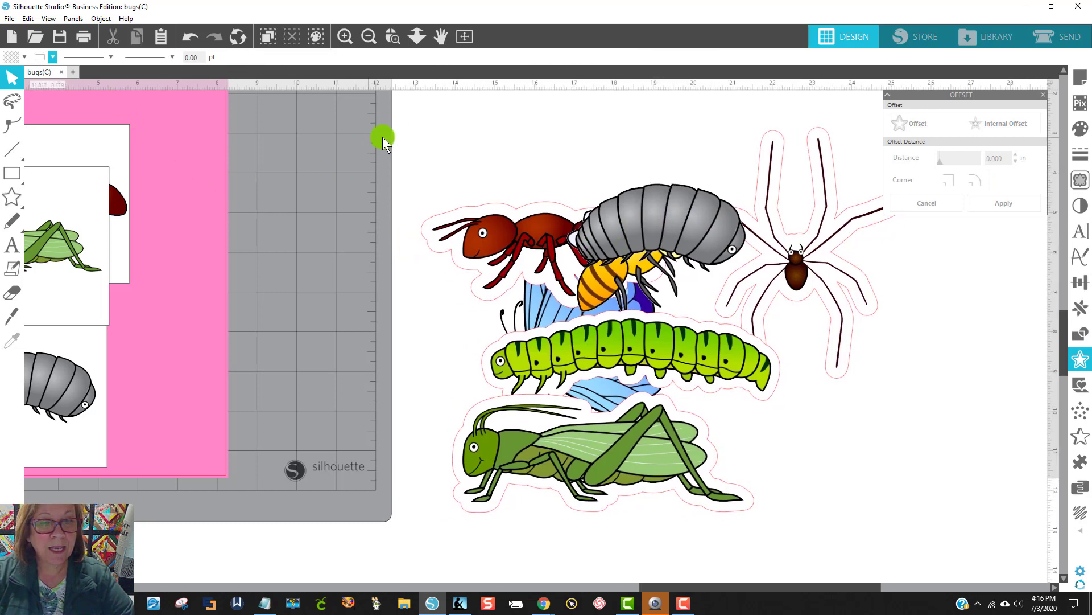
# Step: Set the line color of all the white-bordered bugs beside the mat to light gray
pyautogui.moveTo(383, 137); pyautogui.dragTo(945, 552)
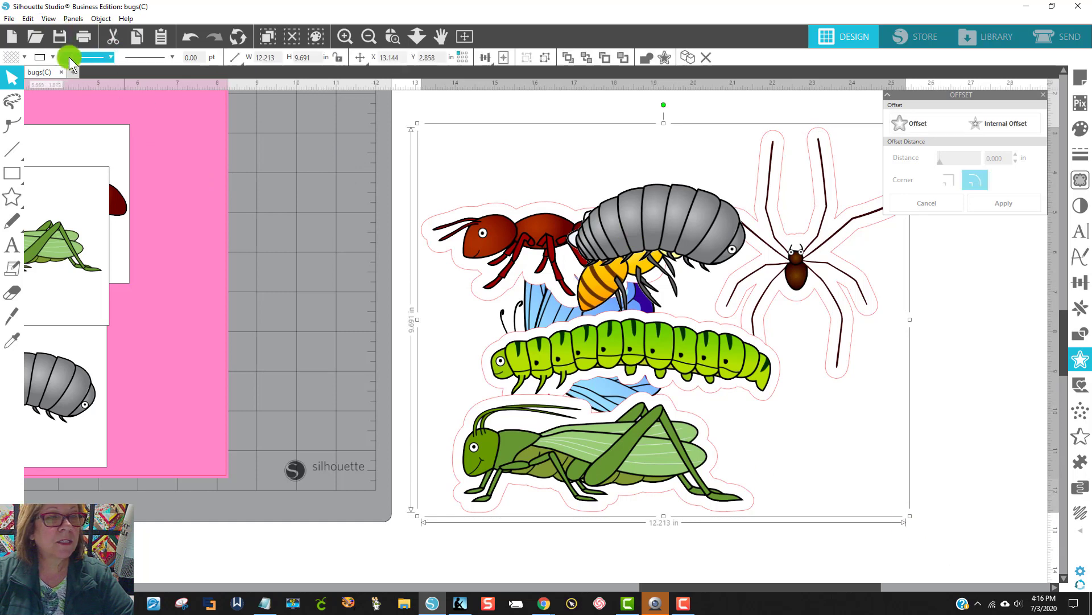
pyautogui.click(40, 61)
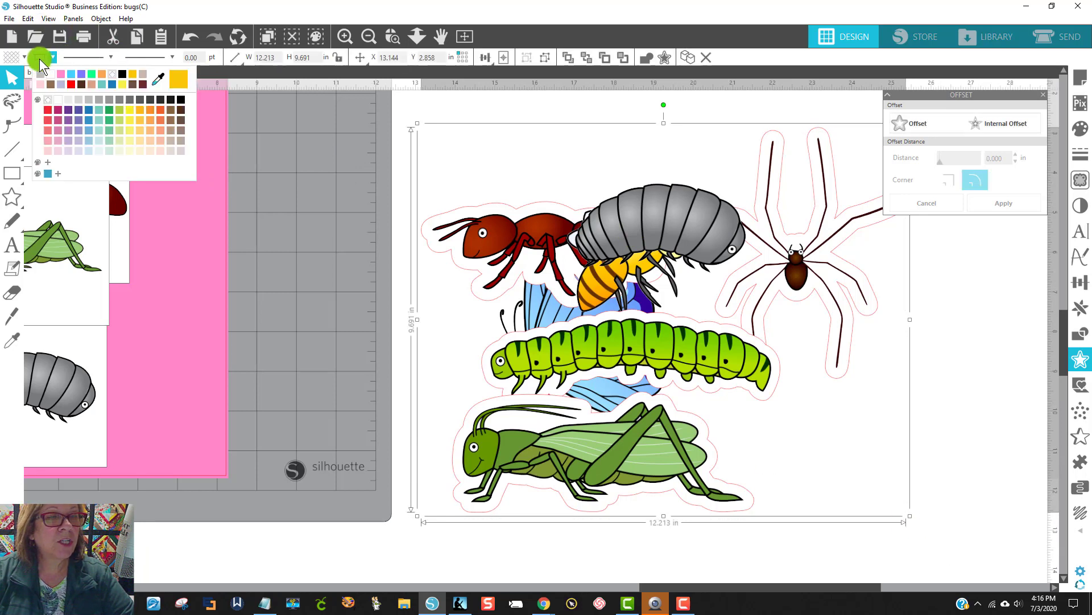
pyautogui.click(90, 99)
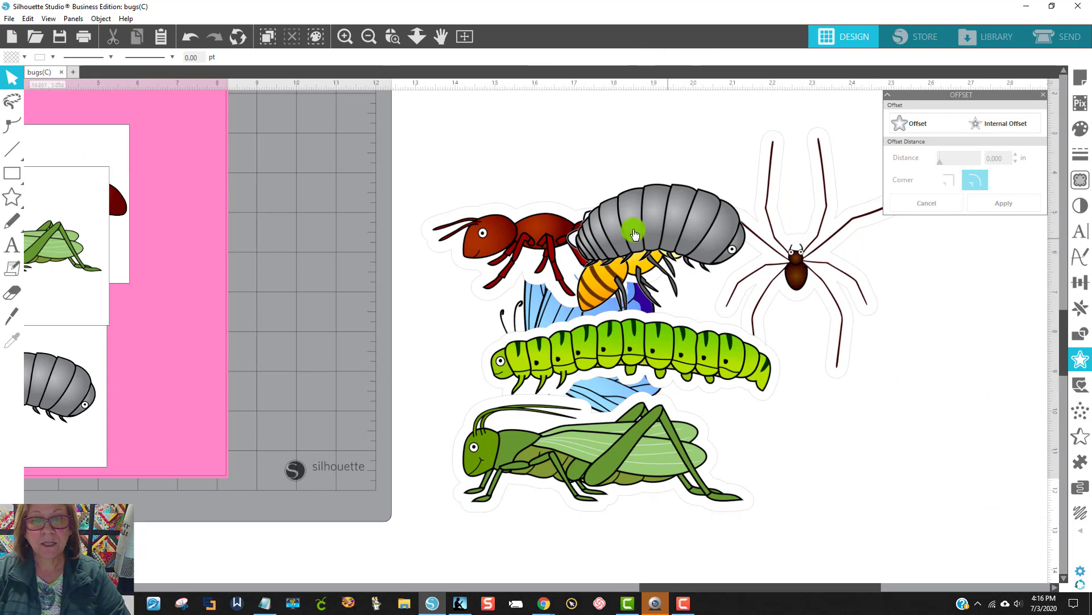
pyautogui.moveTo(412, 104); pyautogui.dragTo(800, 462)
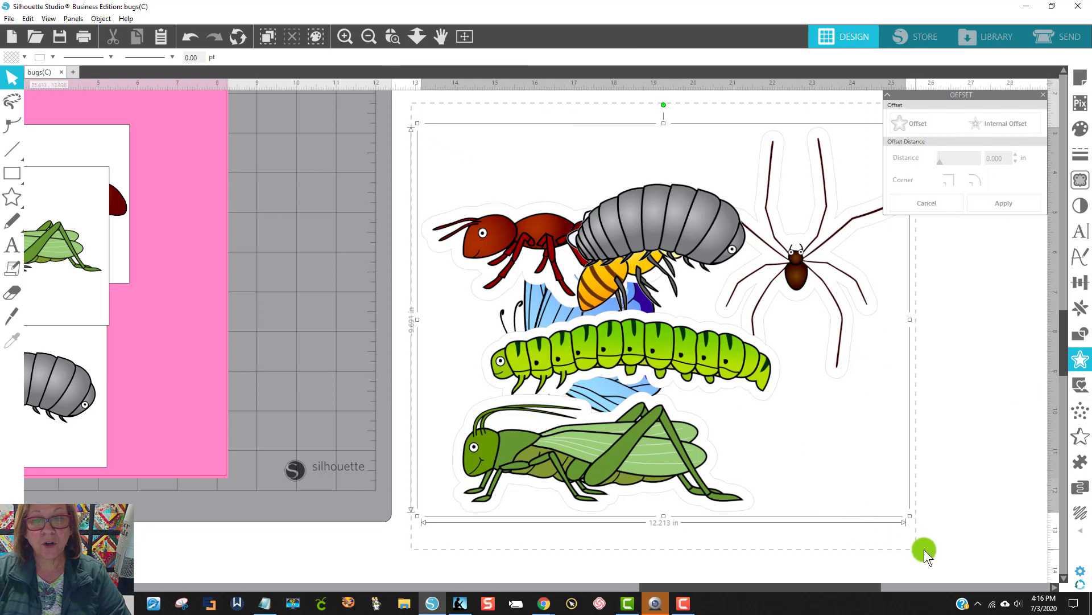
pyautogui.moveTo(924, 549); pyautogui.dragTo(945, 545)
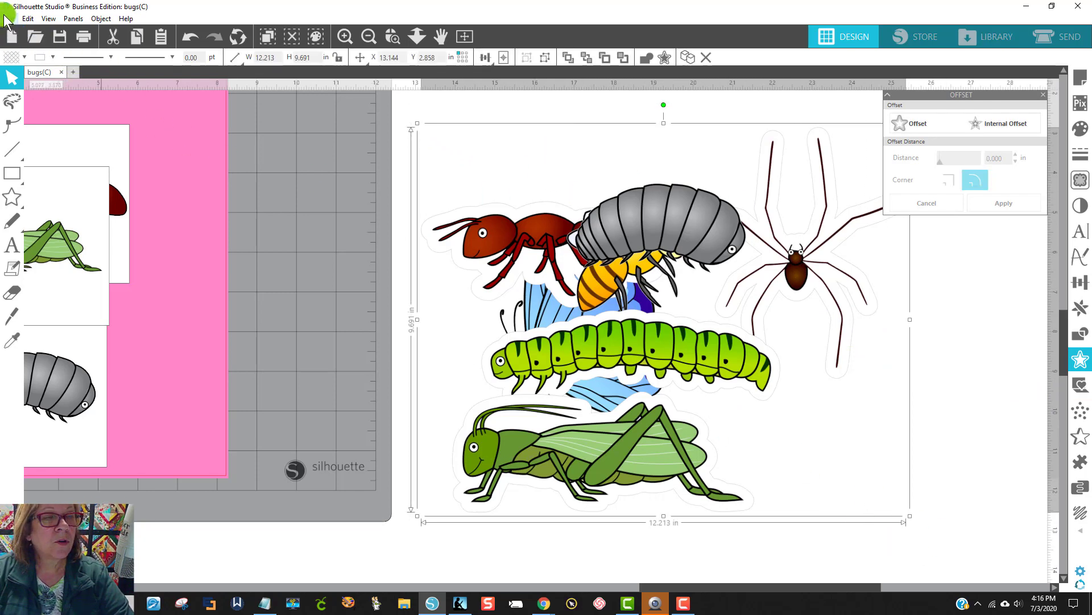
pyautogui.click(965, 397)
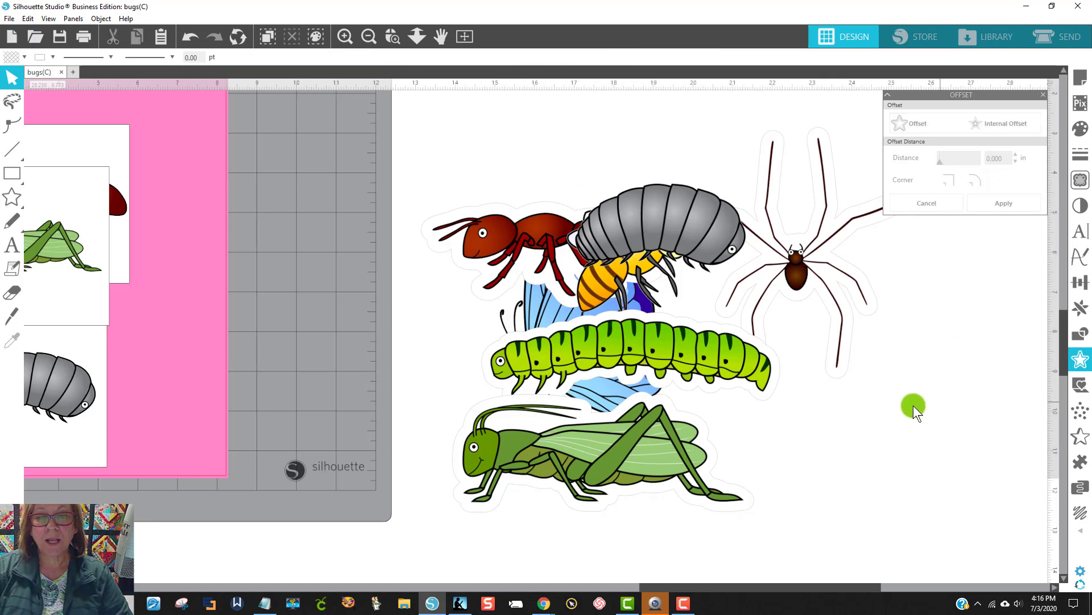
# Step: Ungroup the pile of white-bordered bugs beside the mat
pyautogui.moveTo(795, 281)
pyautogui.mouseDown()
pyautogui.moveTo(834, 319)
pyautogui.moveTo(805, 282)
pyautogui.mouseUp()
pyautogui.click(917, 388)
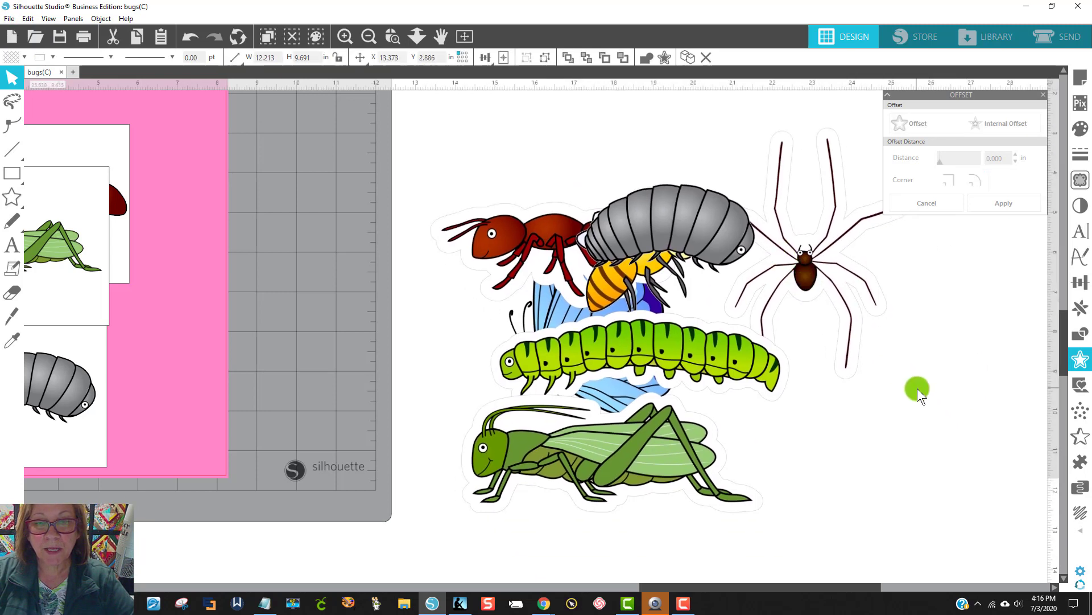
pyautogui.click(813, 293)
pyautogui.rightClick(811, 283)
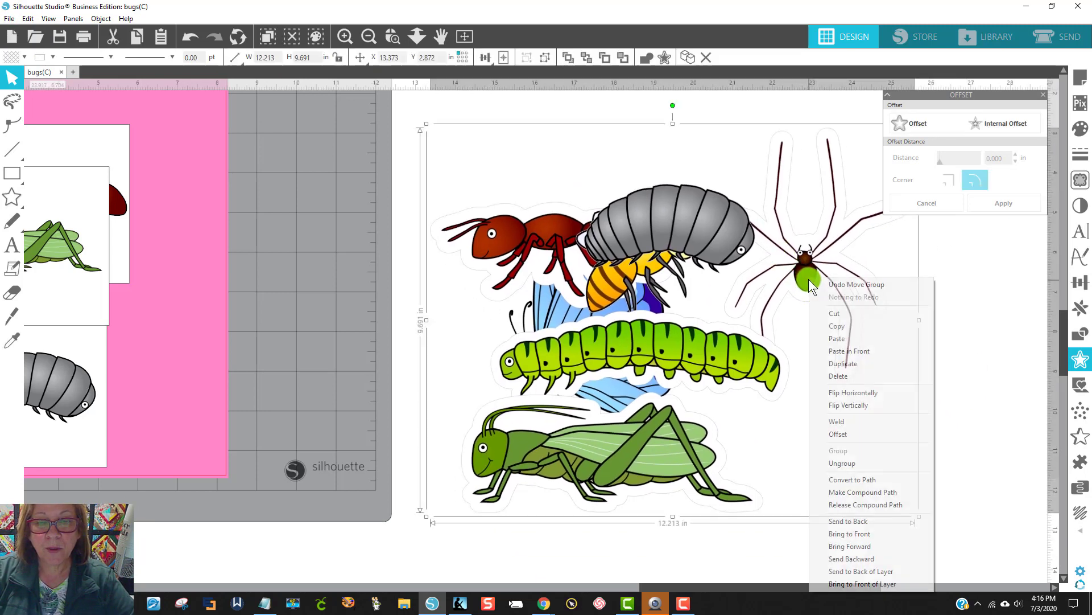
pyautogui.click(839, 462)
pyautogui.click(950, 420)
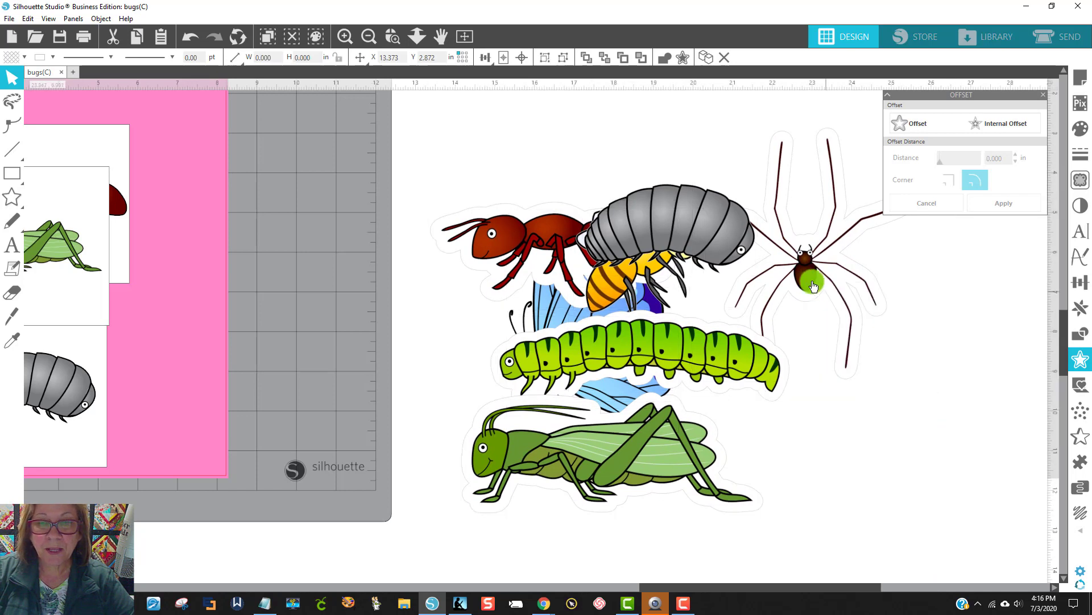
# Step: Pull the spider, the pill bug and the grasshopper away from the pile into free space around it
pyautogui.moveTo(784, 273); pyautogui.dragTo(869, 301)
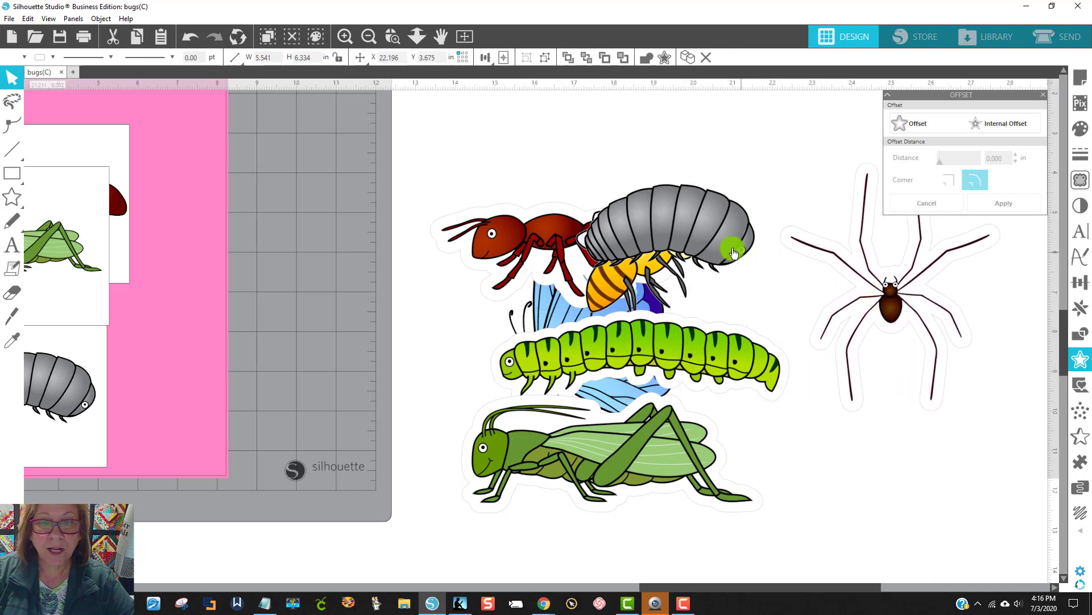
pyautogui.moveTo(731, 247); pyautogui.dragTo(768, 186)
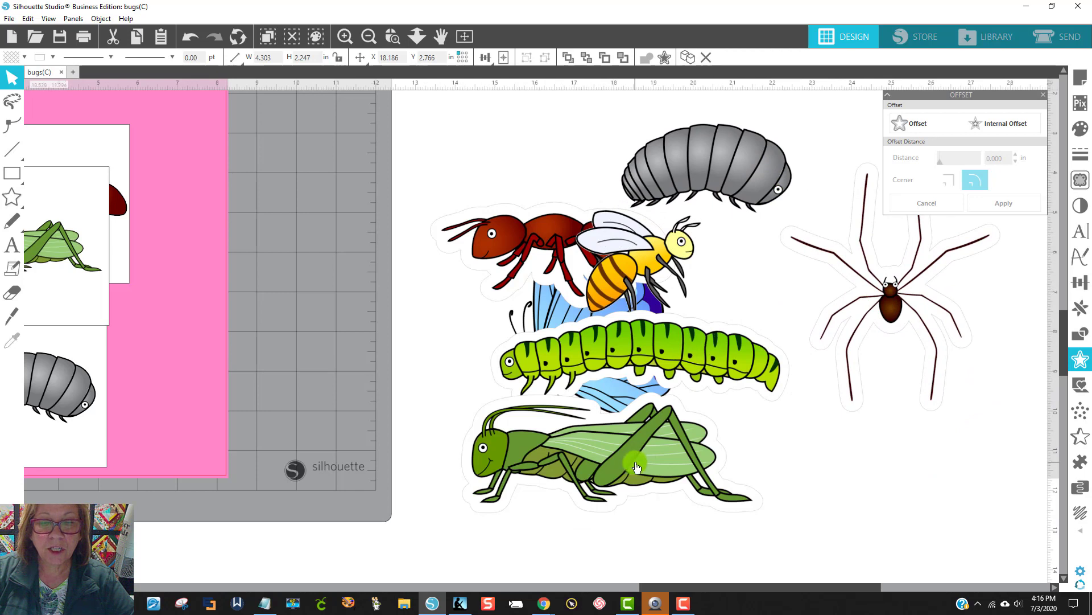
pyautogui.moveTo(635, 462); pyautogui.dragTo(622, 527)
# Step: Try to move the caterpillar out of the pile to below the spider, and undo the move
pyautogui.moveTo(675, 362); pyautogui.dragTo(884, 462)
pyautogui.moveTo(789, 451); pyautogui.dragTo(494, 329)
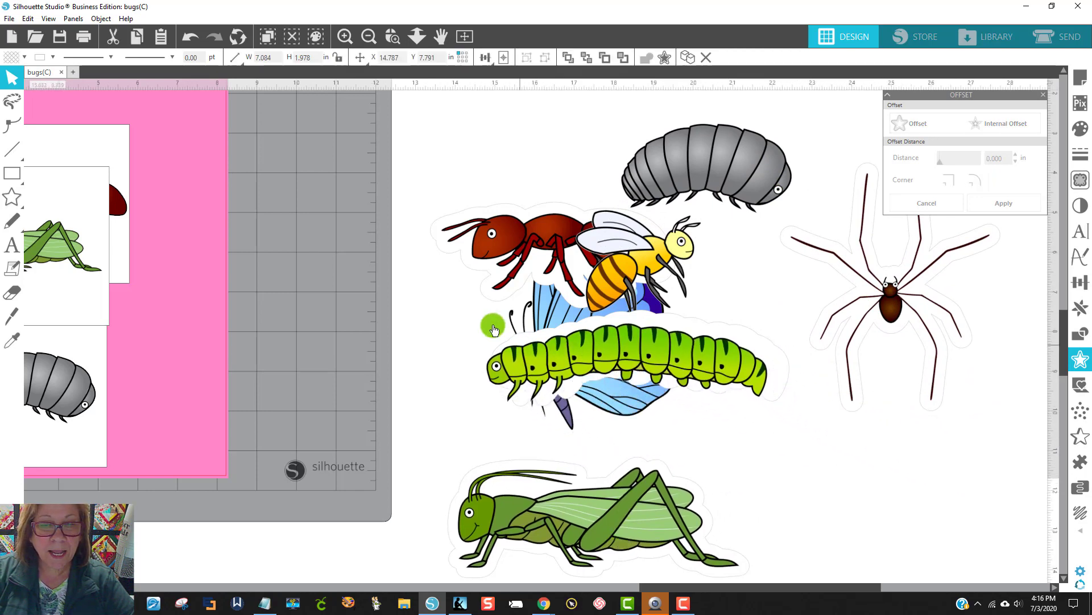
pyautogui.click(189, 38)
pyautogui.click(189, 38)
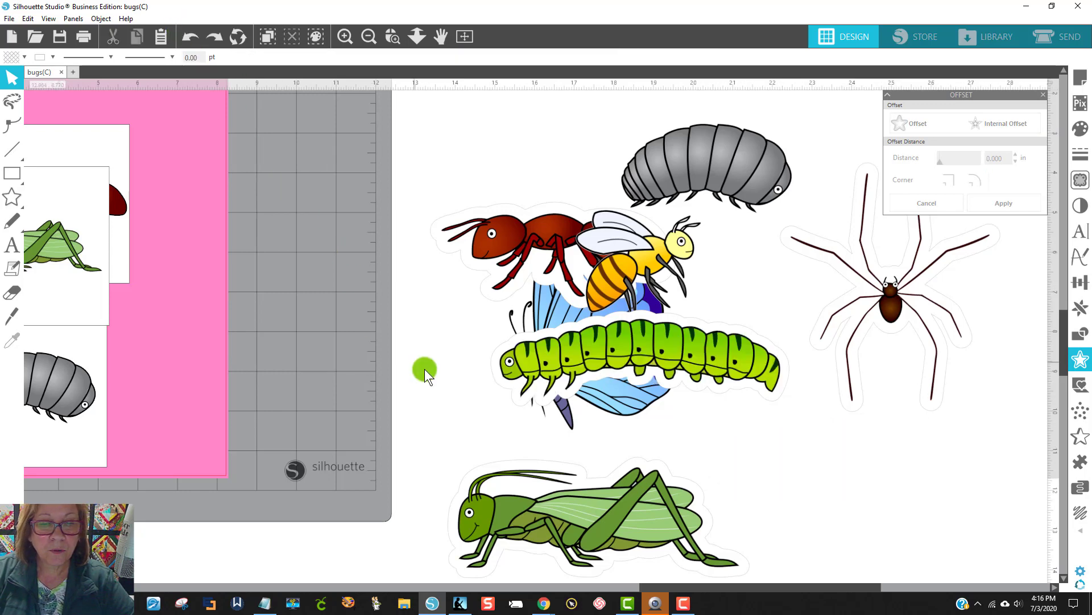
# Step: Group the caterpillar with its white offset border and move the group below the spider
pyautogui.click(504, 374)
pyautogui.rightClick(514, 380)
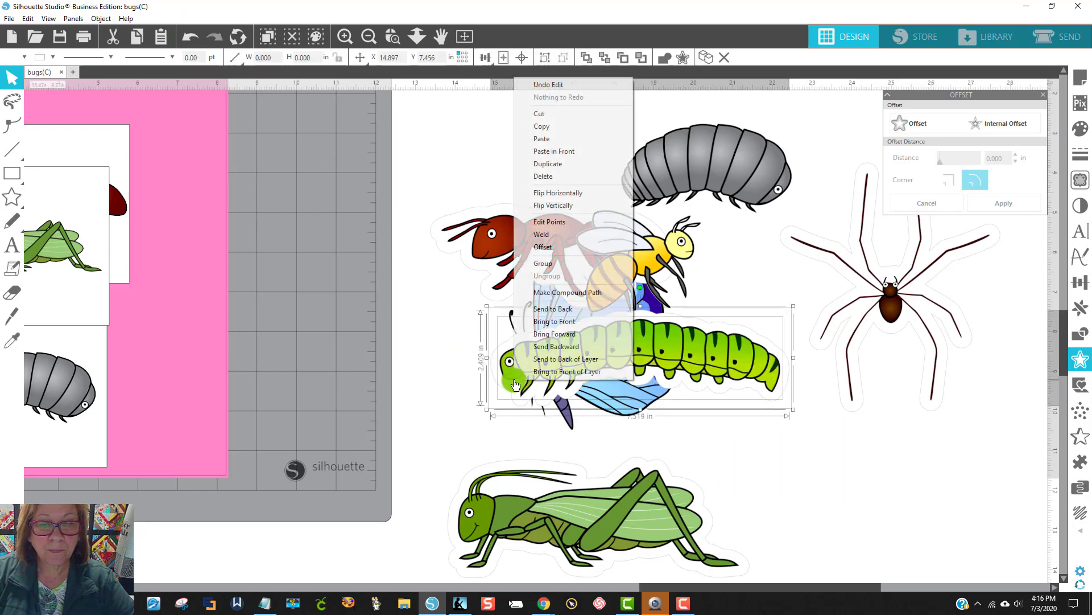
pyautogui.click(544, 262)
pyautogui.moveTo(661, 347); pyautogui.dragTo(900, 446)
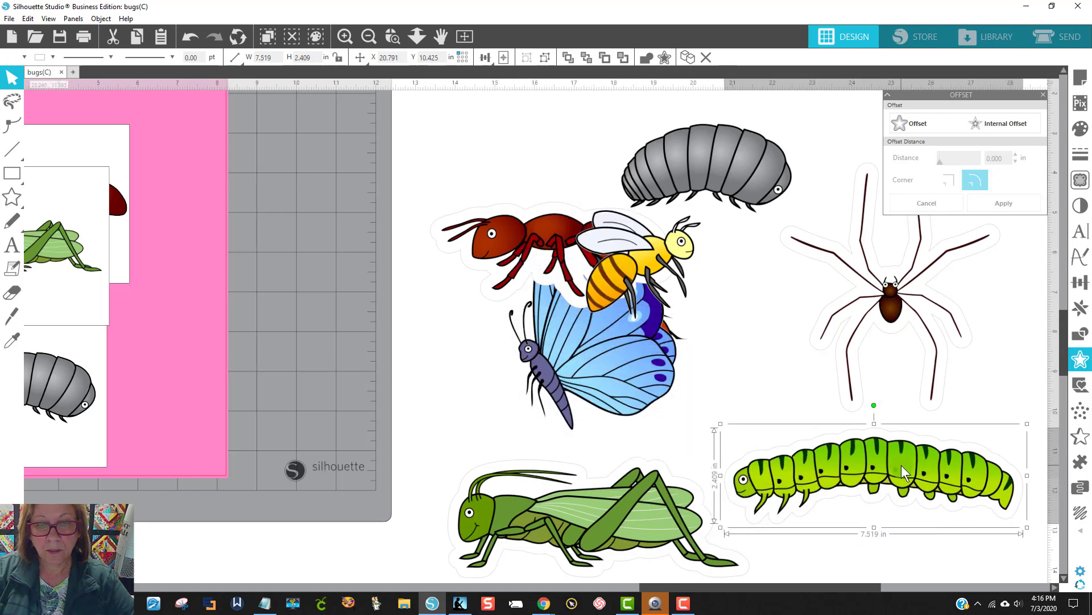
# Step: Move the bee toward the spider, the ant above the butterfly, and the pill bug further from the ant
pyautogui.moveTo(640, 253); pyautogui.dragTo(740, 294)
pyautogui.moveTo(564, 253); pyautogui.dragTo(529, 165)
pyautogui.moveTo(690, 151); pyautogui.dragTo(735, 137)
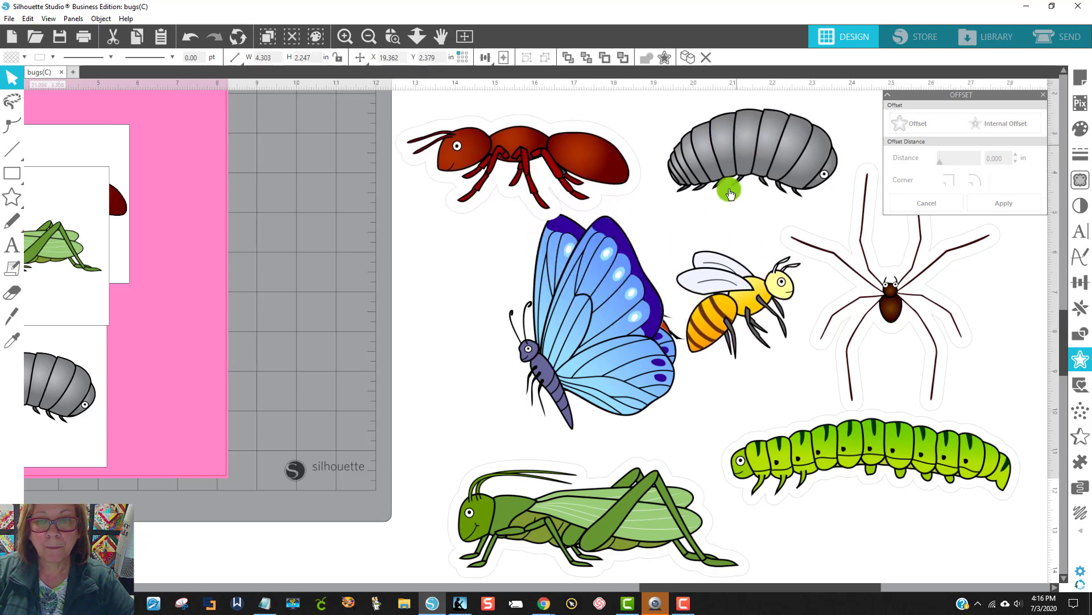
# Step: Move the borderless butterfly and ladybug onto the gray mat area, with the butterfly above the ladybug
pyautogui.moveTo(623, 273); pyautogui.dragTo(365, 313)
pyautogui.moveTo(620, 333); pyautogui.dragTo(314, 429)
pyautogui.moveTo(303, 325); pyautogui.dragTo(297, 290)
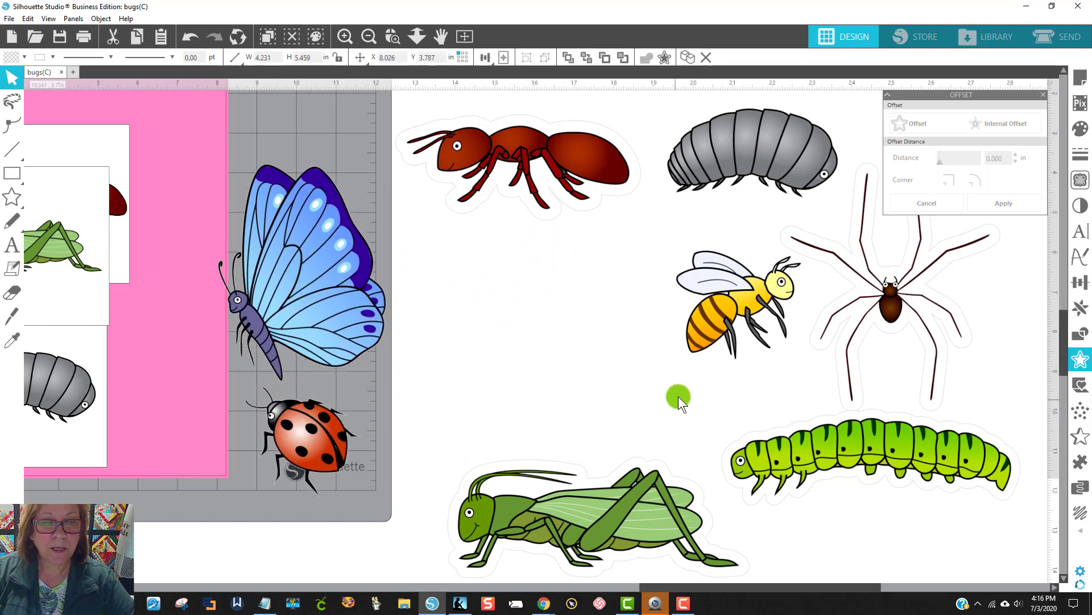
# Step: Move the bee onto the mat above the butterfly, the grasshopper up below the ant, and the caterpillar slightly toward it
pyautogui.moveTo(723, 320); pyautogui.dragTo(187, 372)
pyautogui.moveTo(565, 523); pyautogui.dragTo(583, 334)
pyautogui.moveTo(827, 462); pyautogui.dragTo(795, 468)
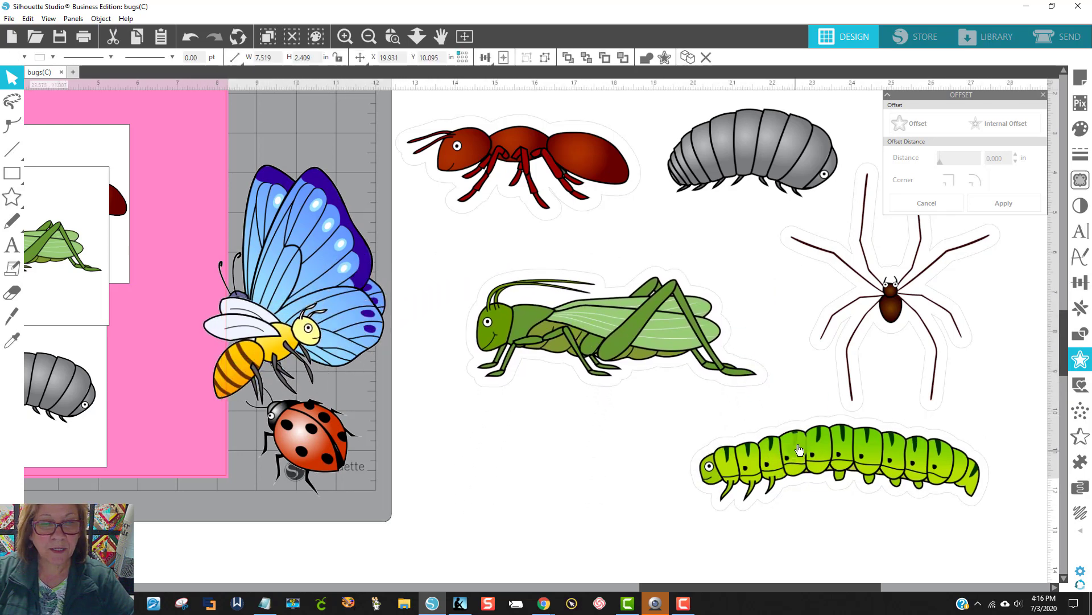
pyautogui.moveTo(289, 329); pyautogui.dragTo(339, 160)
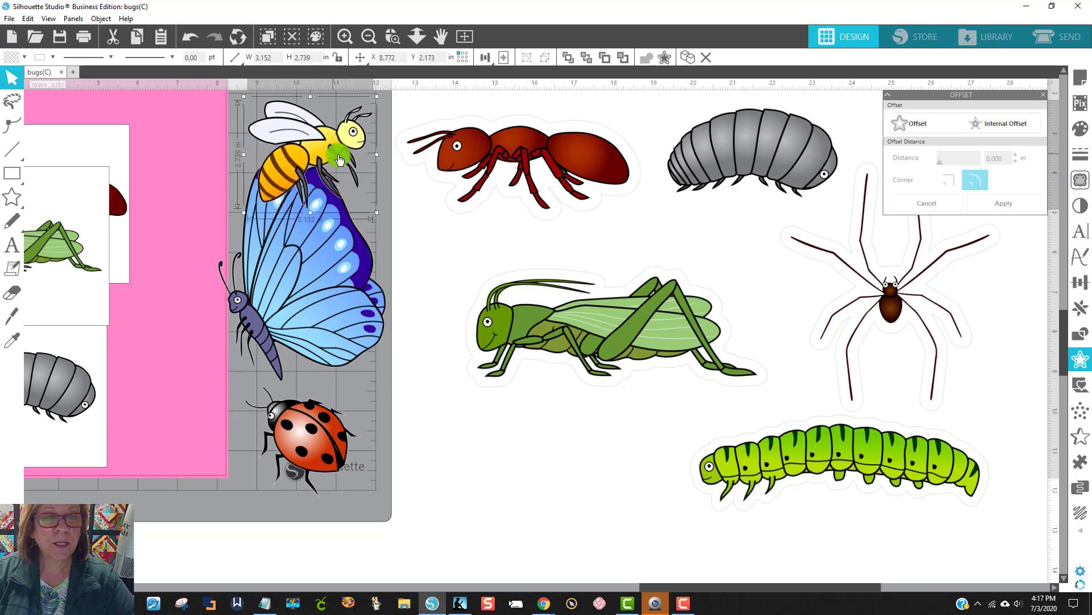
# Step: Add a 0.165 in rounded-corner offset around the bee, with a white fill and a light gray line
pyautogui.click(930, 123)
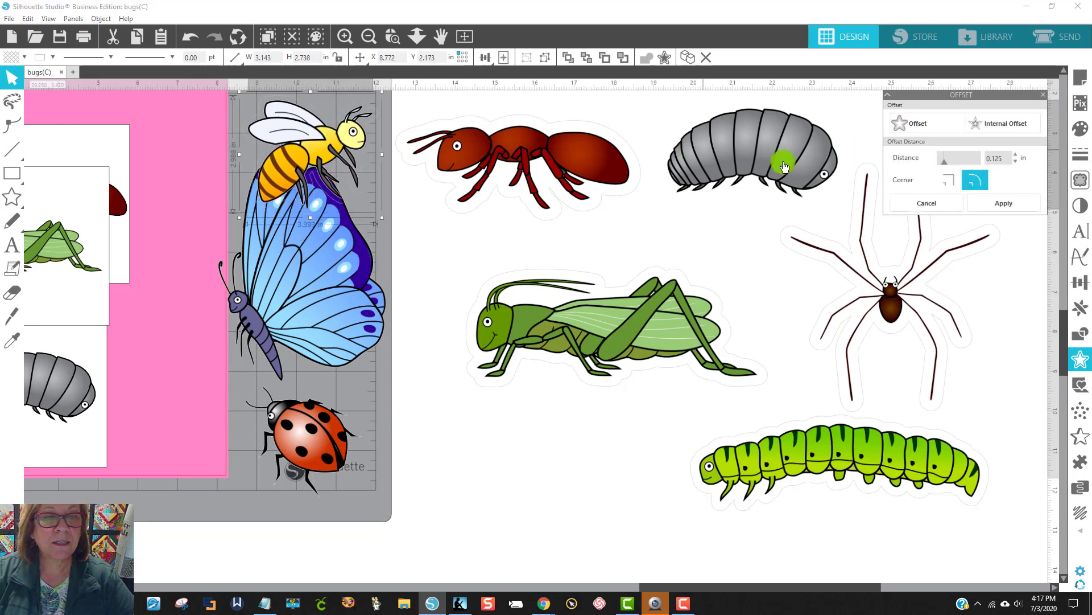
pyautogui.click(1015, 151)
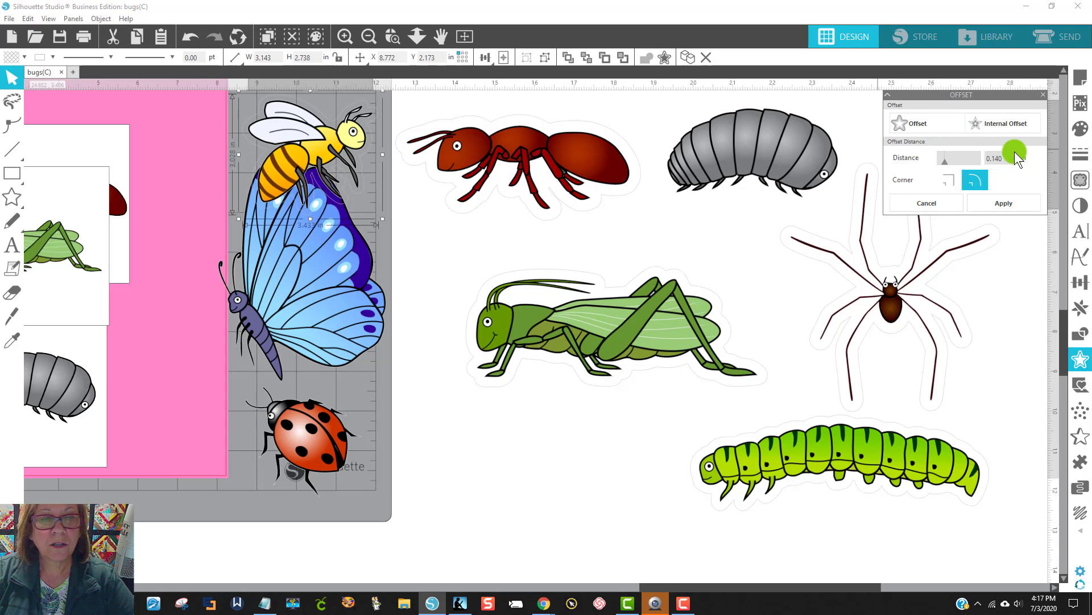
pyautogui.click(1015, 151)
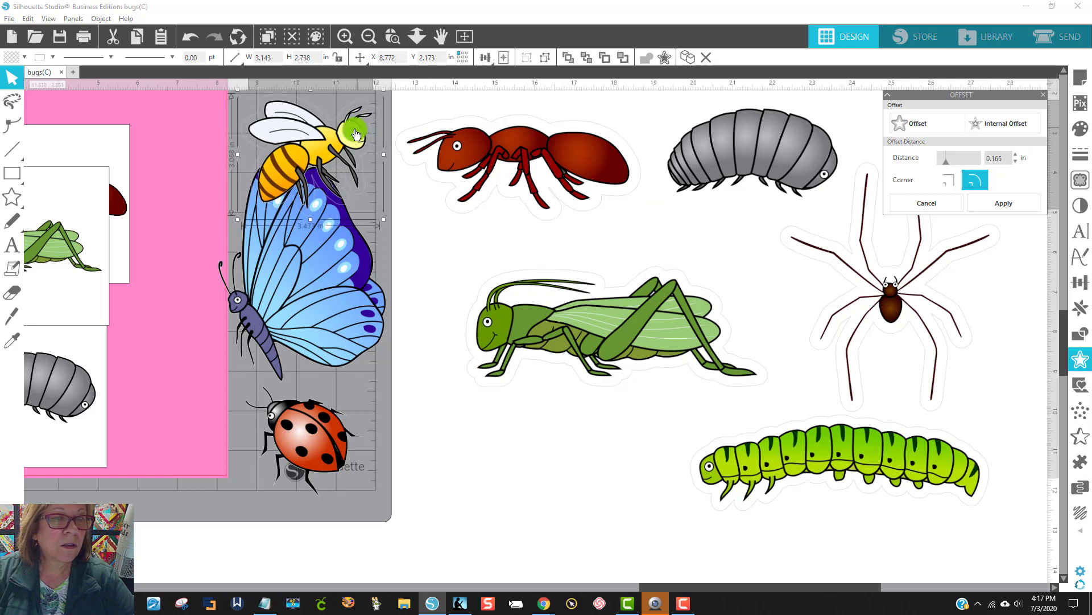
pyautogui.click(9, 56)
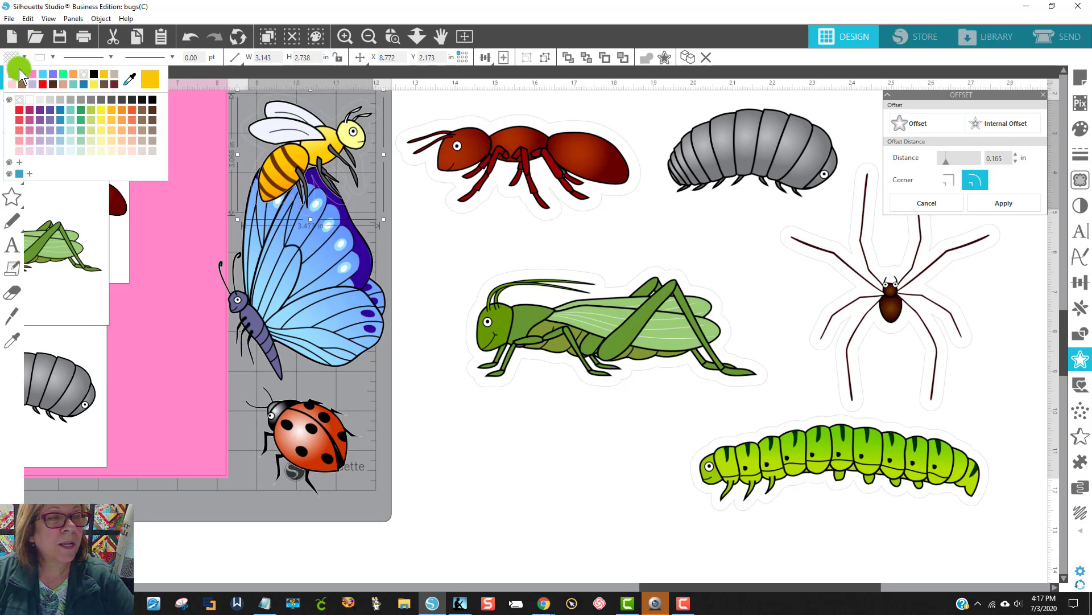
pyautogui.click(17, 66)
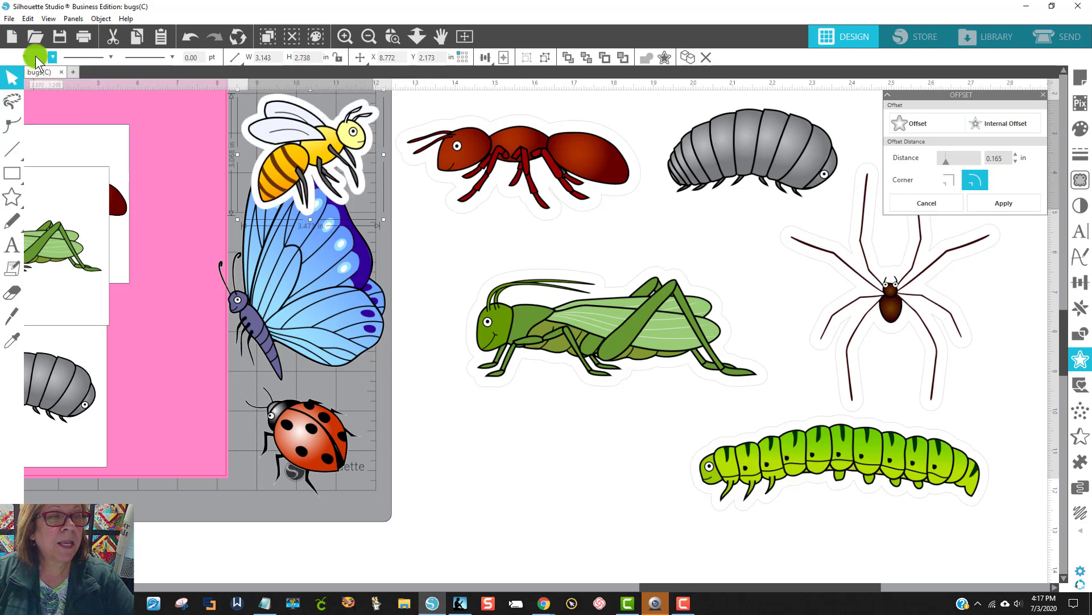
pyautogui.click(35, 55)
pyautogui.click(91, 98)
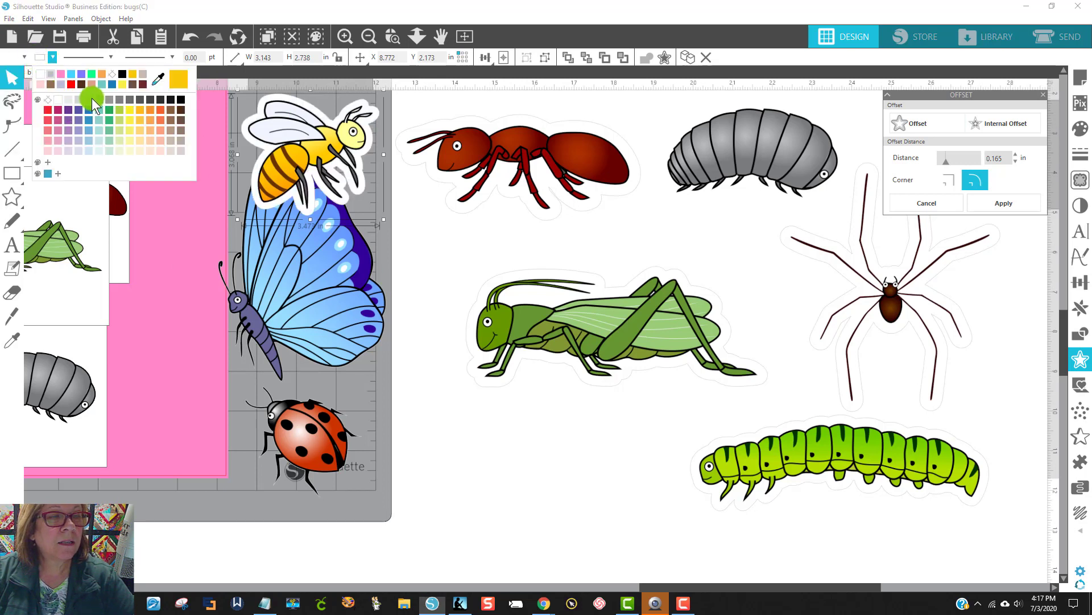
# Step: Group the bee with its white offset and move it off the mat to below the grasshopper
pyautogui.click(279, 121)
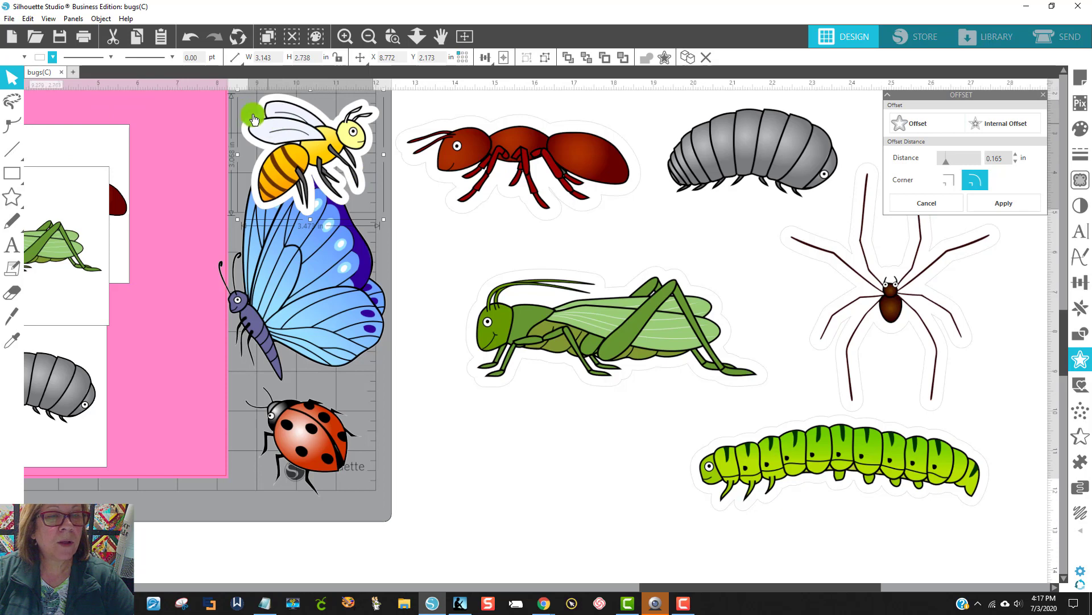
pyautogui.rightClick(298, 126)
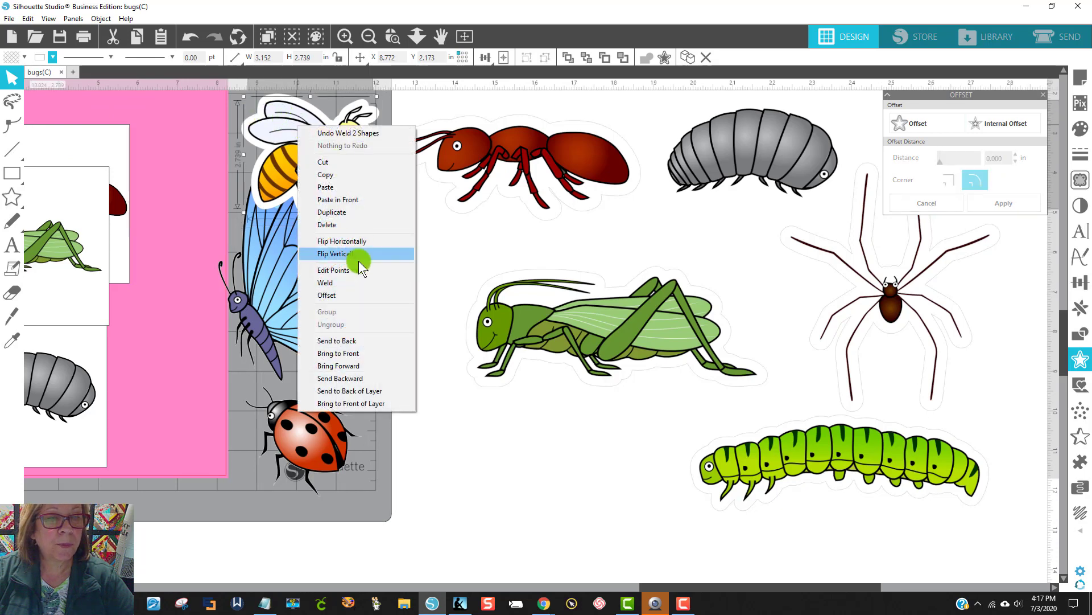
pyautogui.click(213, 127)
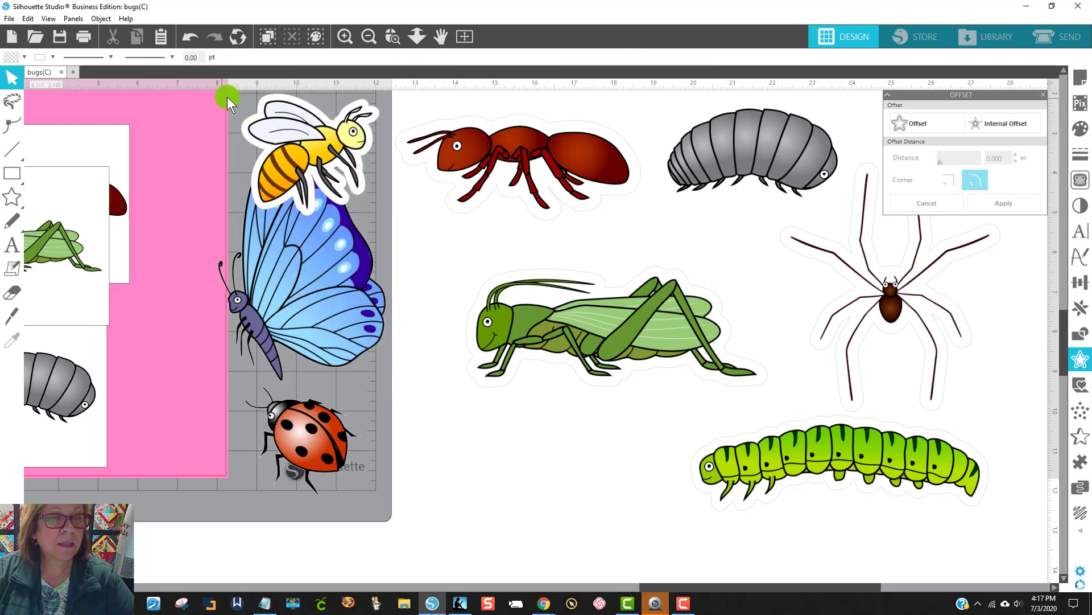
pyautogui.rightClick(312, 132)
pyautogui.click(365, 319)
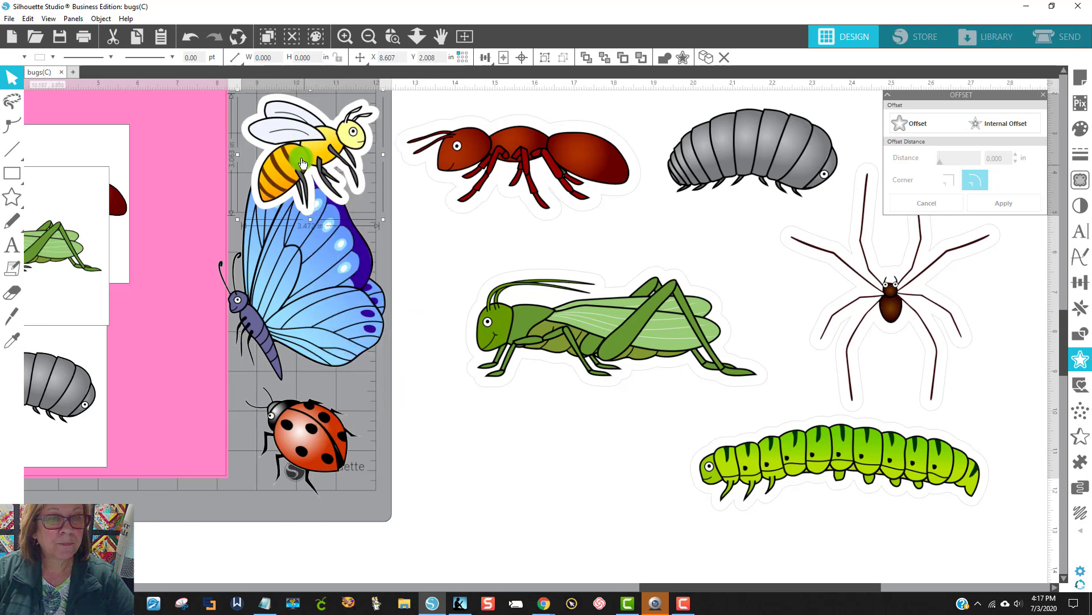
pyautogui.moveTo(301, 158); pyautogui.dragTo(547, 439)
# Step: Add a 0.200 in rounded-corner offset around the butterfly, with a white fill and a light gray line
pyautogui.click(332, 305)
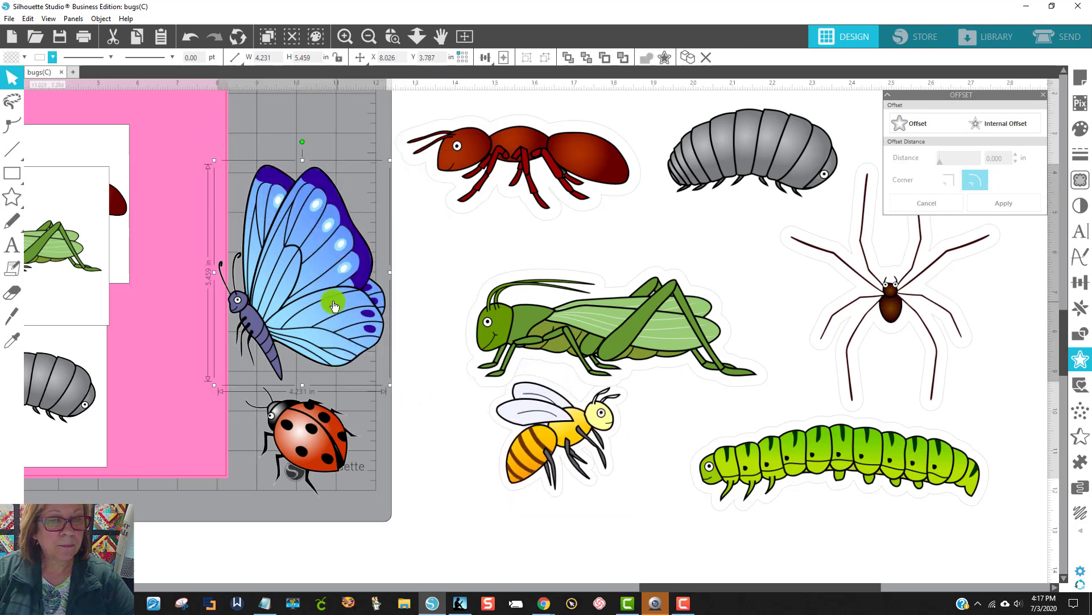
pyautogui.click(916, 119)
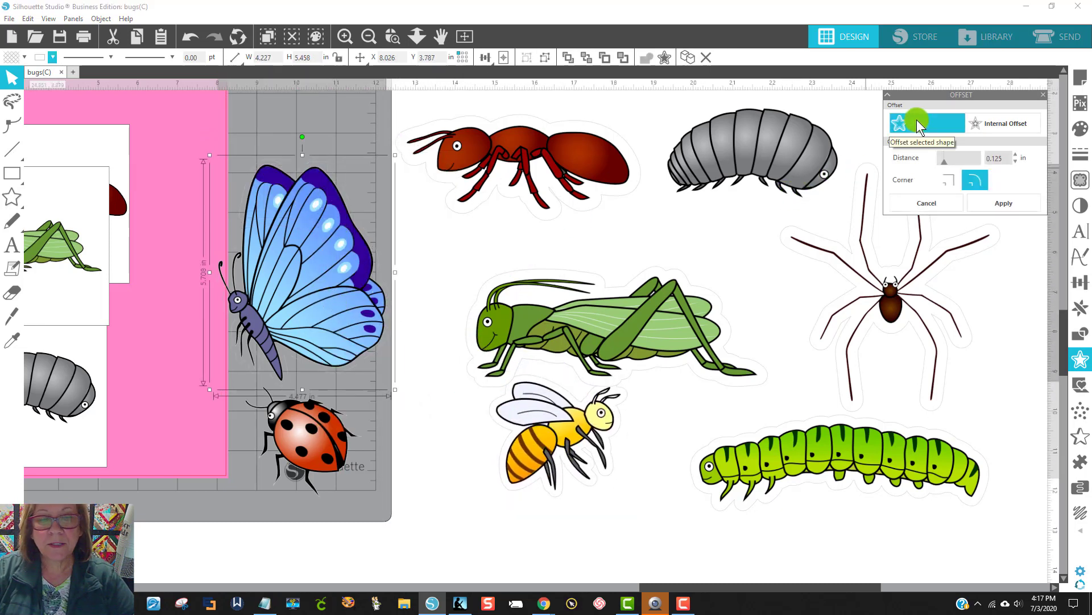
pyautogui.click(1015, 152)
pyautogui.click(1015, 151)
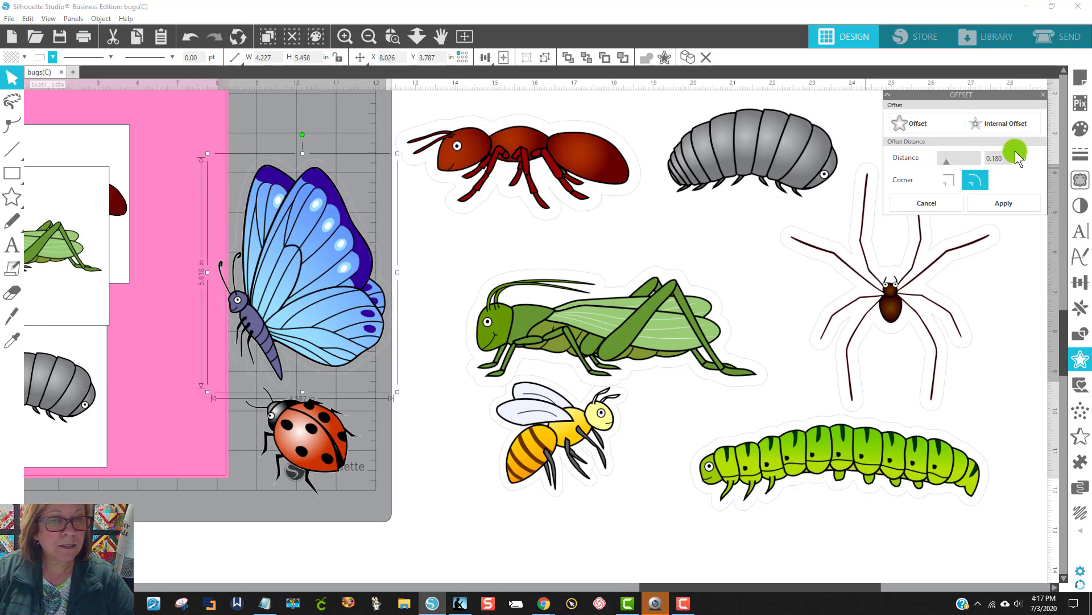
pyautogui.click(1015, 151)
pyautogui.click(14, 62)
pyautogui.click(22, 60)
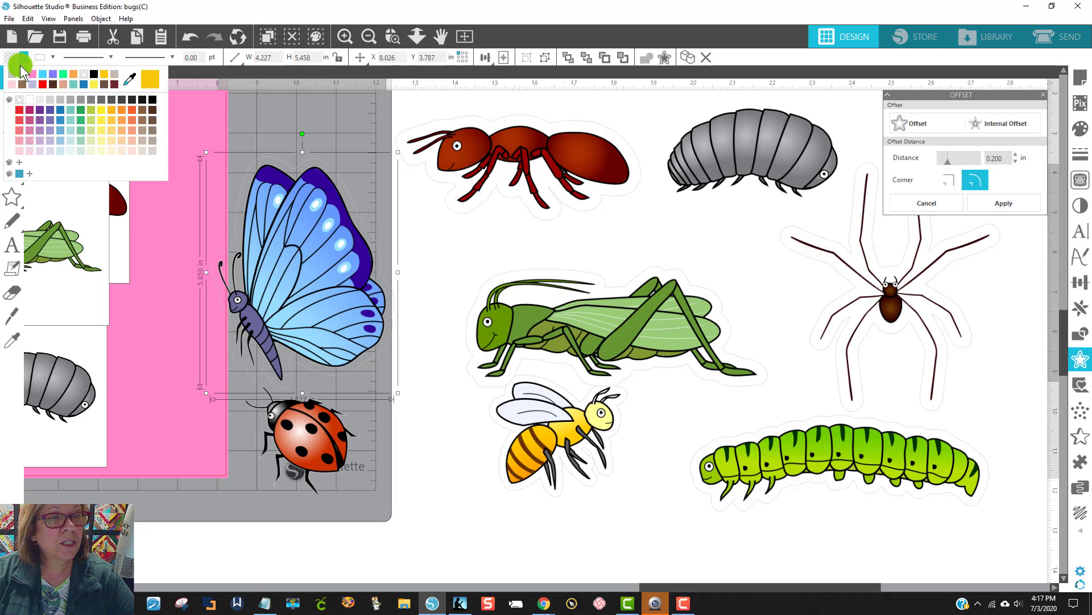
pyautogui.click(25, 73)
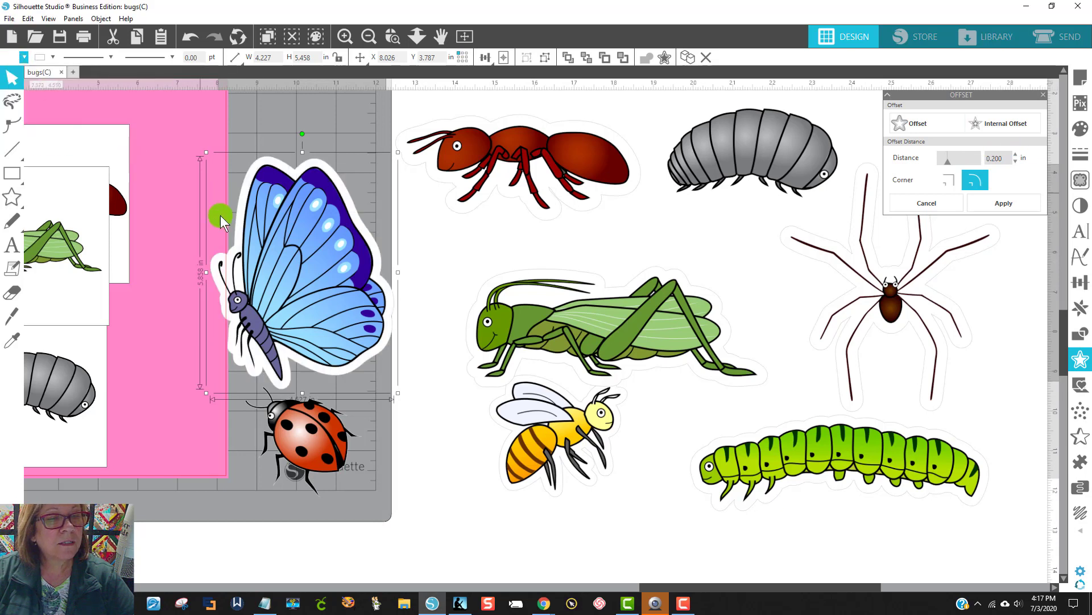
pyautogui.click(42, 58)
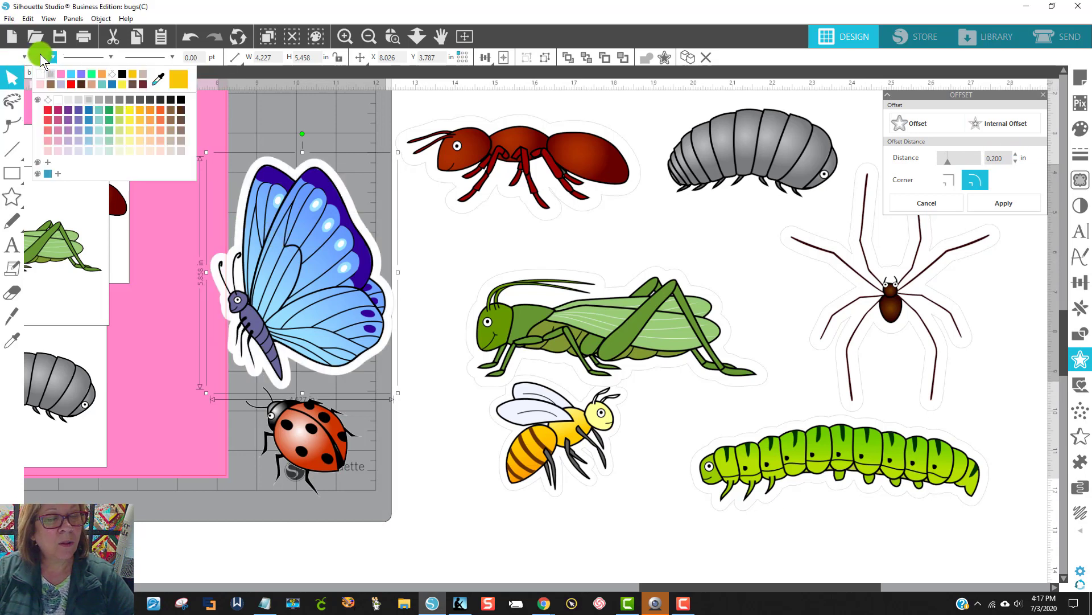
pyautogui.click(90, 100)
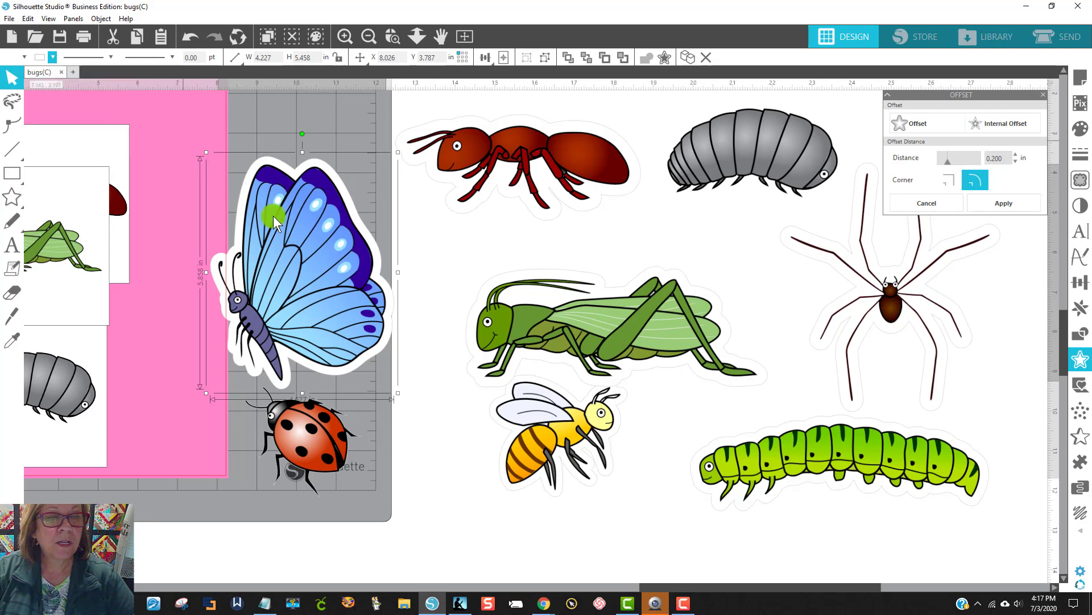
# Step: Group the butterfly with its white offset and move it off the mat toward the caterpillar
pyautogui.moveTo(419, 359); pyautogui.dragTo(197, 157)
pyautogui.click(150, 108)
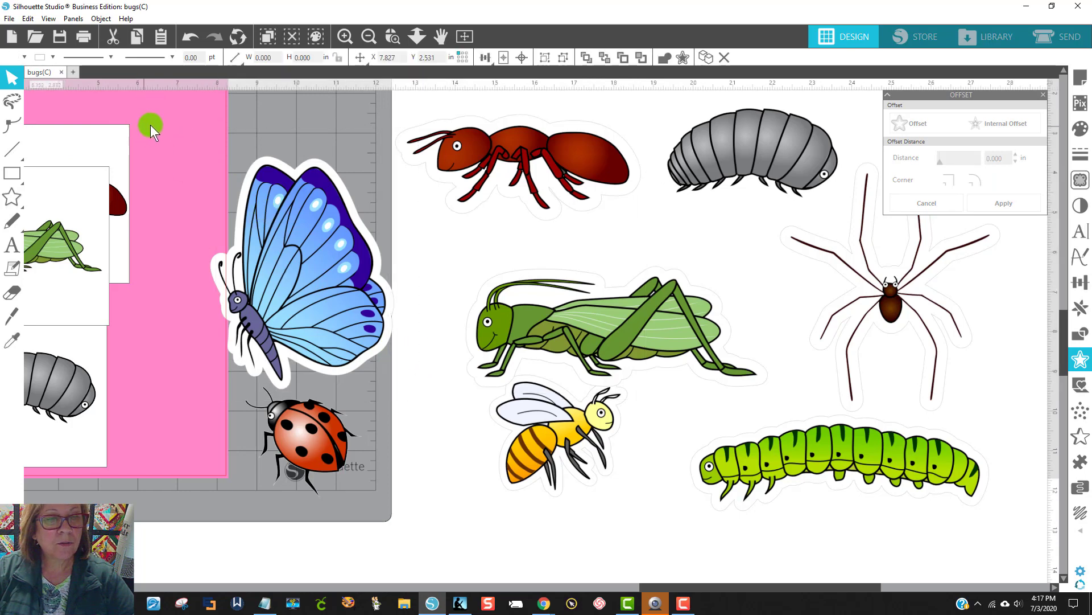
pyautogui.click(329, 296)
pyautogui.rightClick(329, 296)
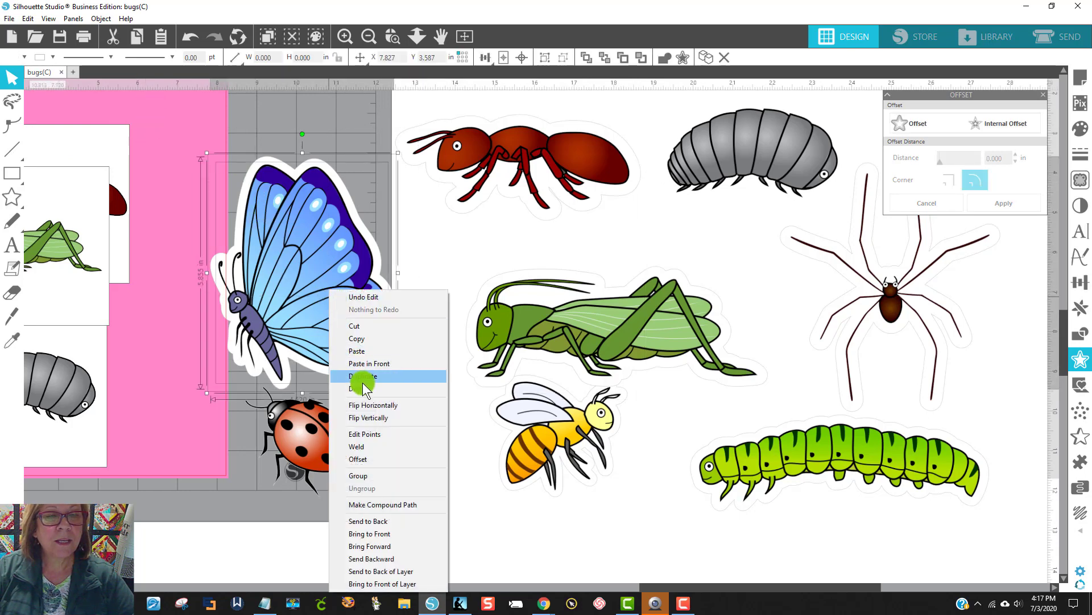
pyautogui.click(381, 475)
pyautogui.moveTo(288, 292); pyautogui.dragTo(681, 537)
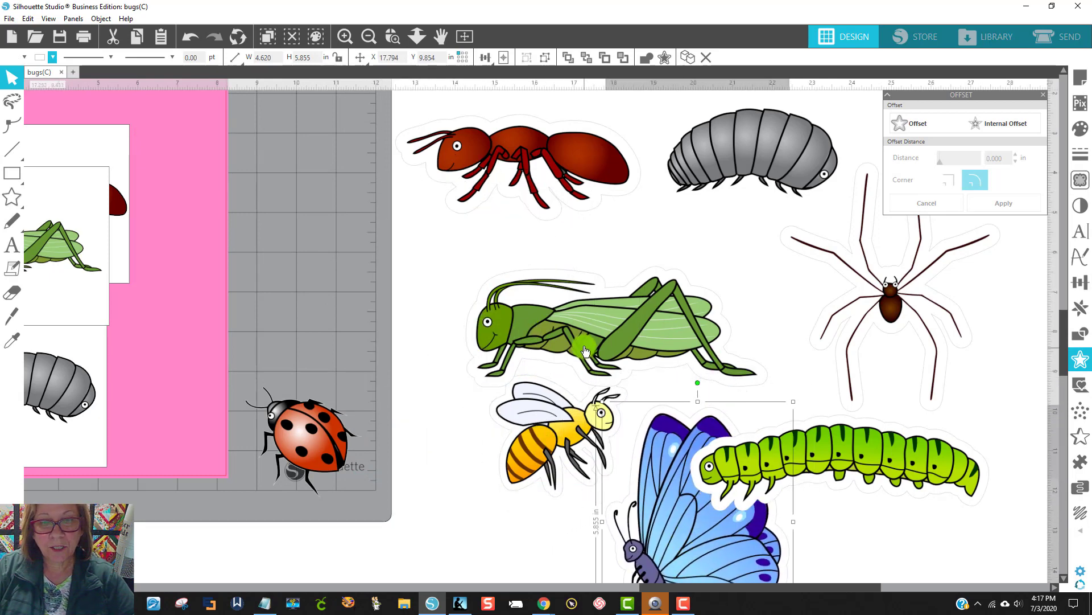
# Step: Move the grasshopper up under the ant, the bee toward the mat's edge, and the butterfly between the bee and caterpillar
pyautogui.moveTo(585, 352); pyautogui.dragTo(535, 305)
pyautogui.moveTo(521, 426); pyautogui.dragTo(422, 418)
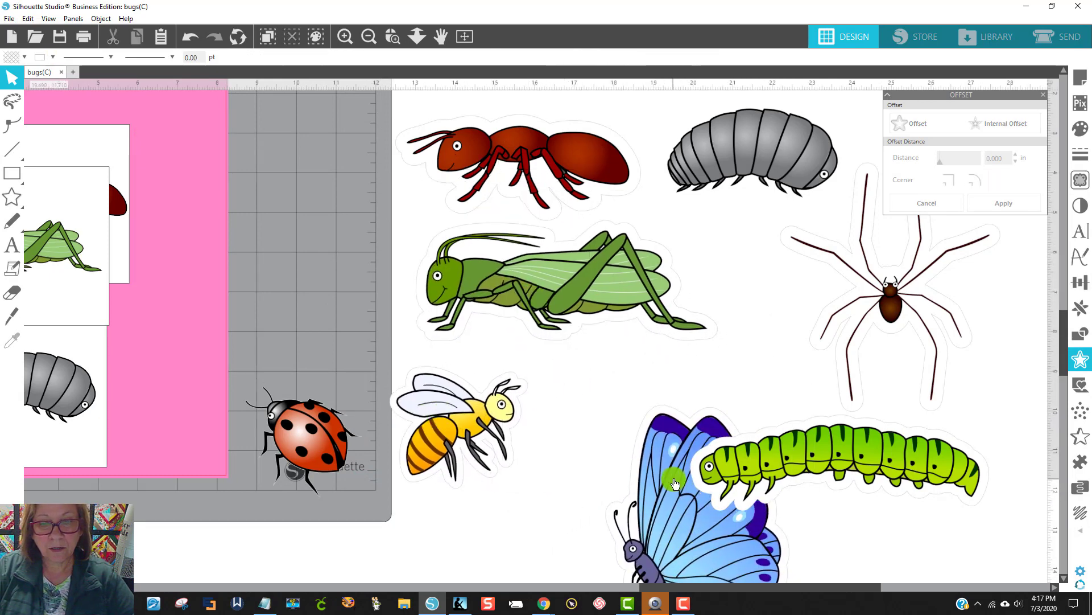
pyautogui.moveTo(679, 478); pyautogui.dragTo(586, 432)
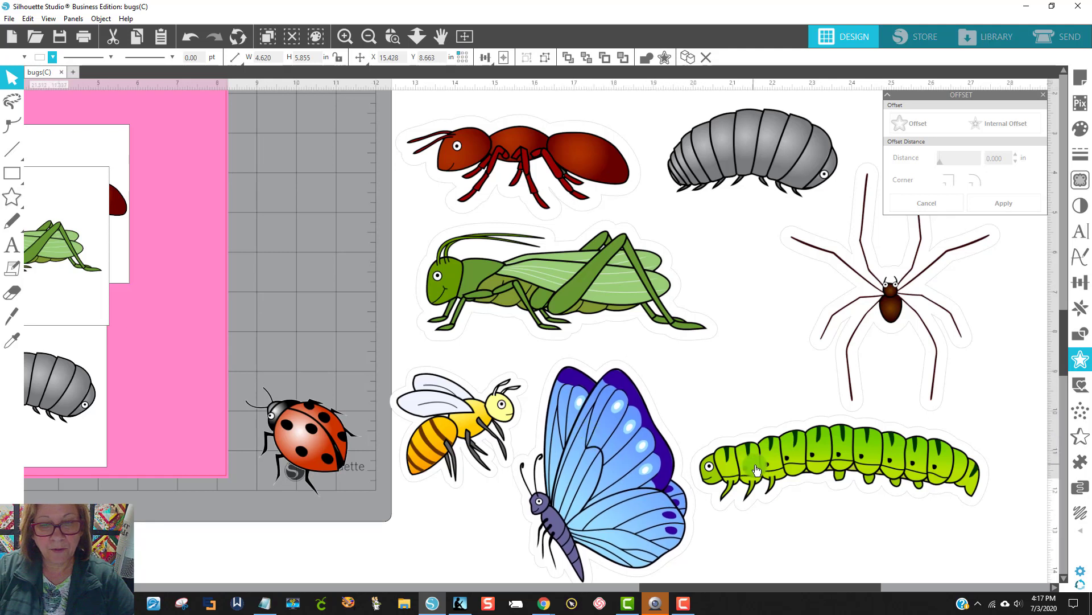
# Step: Add a 0.185 in rounded-corner offset around the ladybug, with a white fill and a light gray line
pyautogui.moveTo(322, 426); pyautogui.dragTo(323, 426)
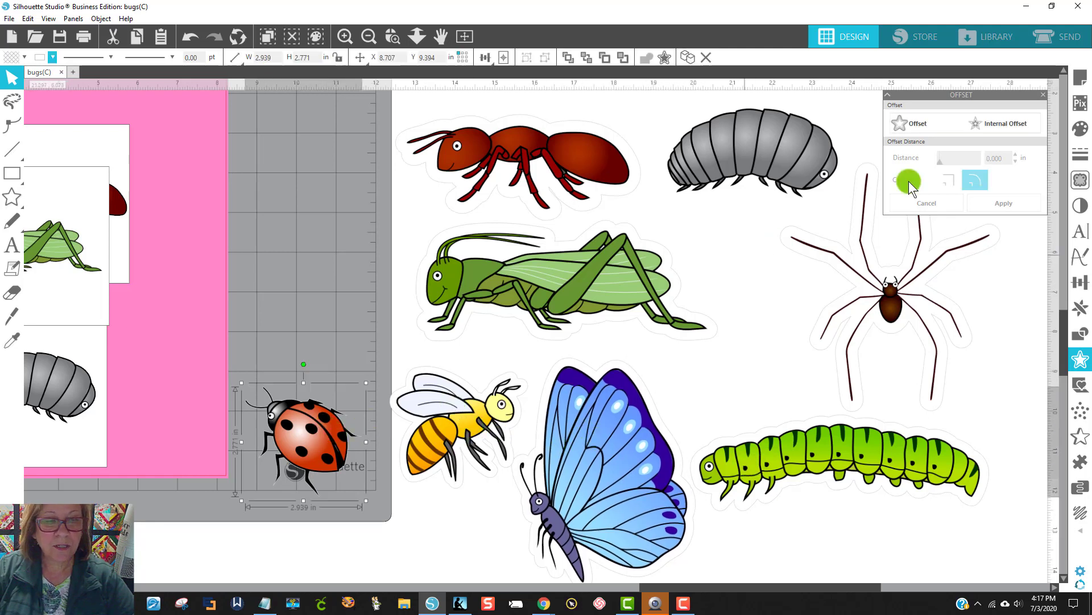
pyautogui.click(931, 123)
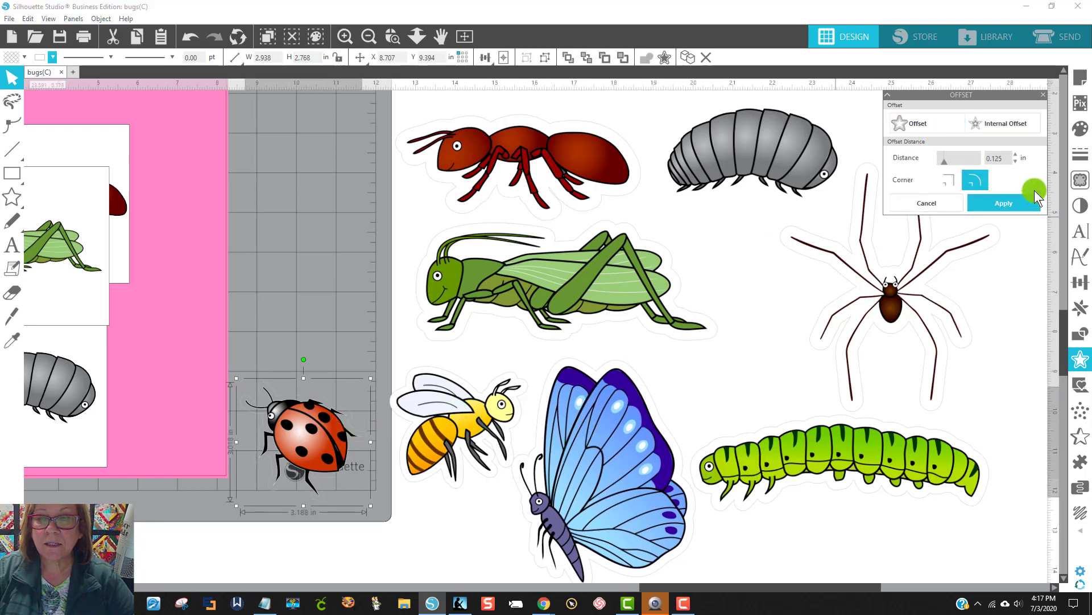
pyautogui.click(1015, 153)
pyautogui.click(1015, 154)
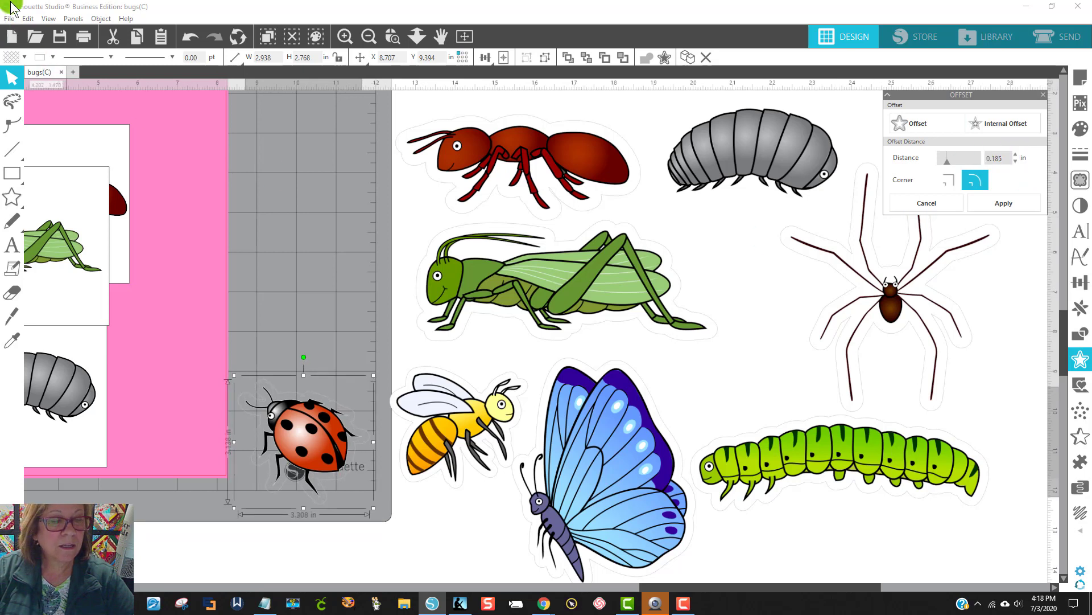
pyautogui.click(6, 59)
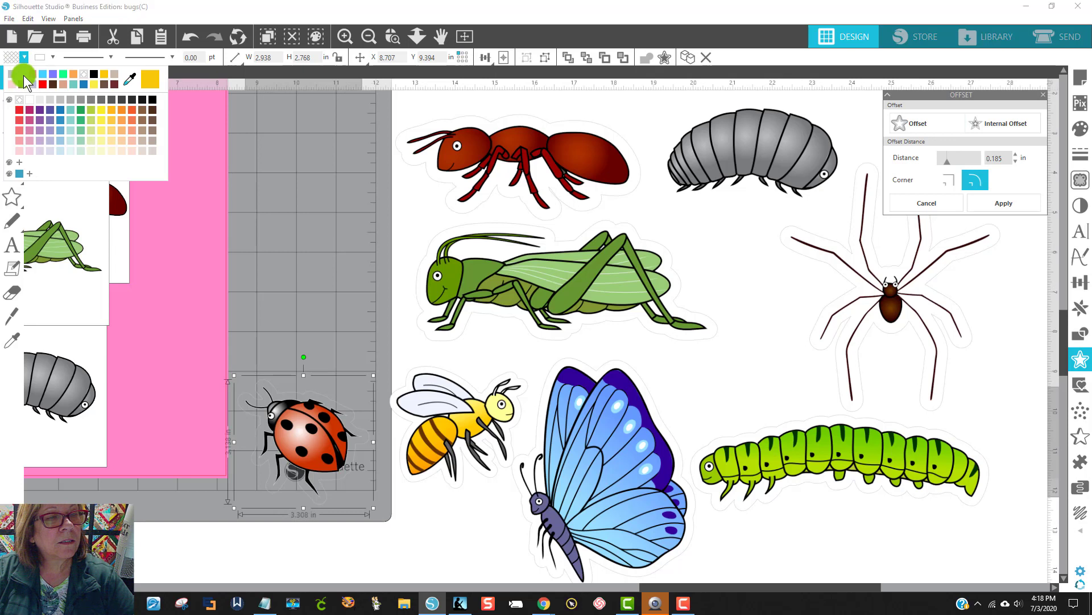
pyautogui.click(24, 77)
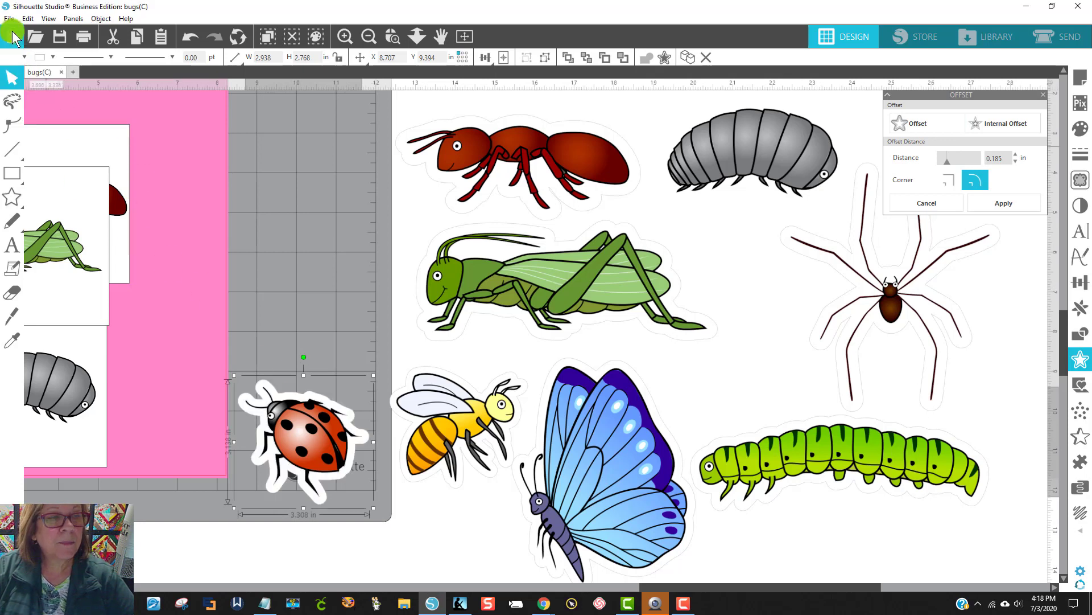
pyautogui.click(52, 57)
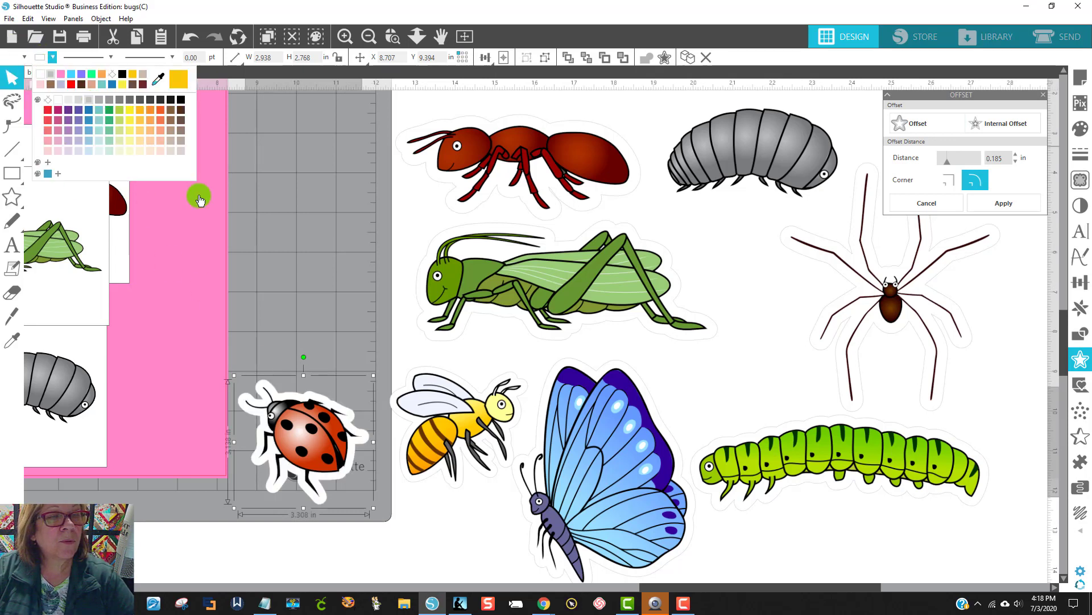
# Step: Group the ladybug with its white offset and move it off the mat to just below the caterpillar
pyautogui.moveTo(252, 338); pyautogui.dragTo(336, 479)
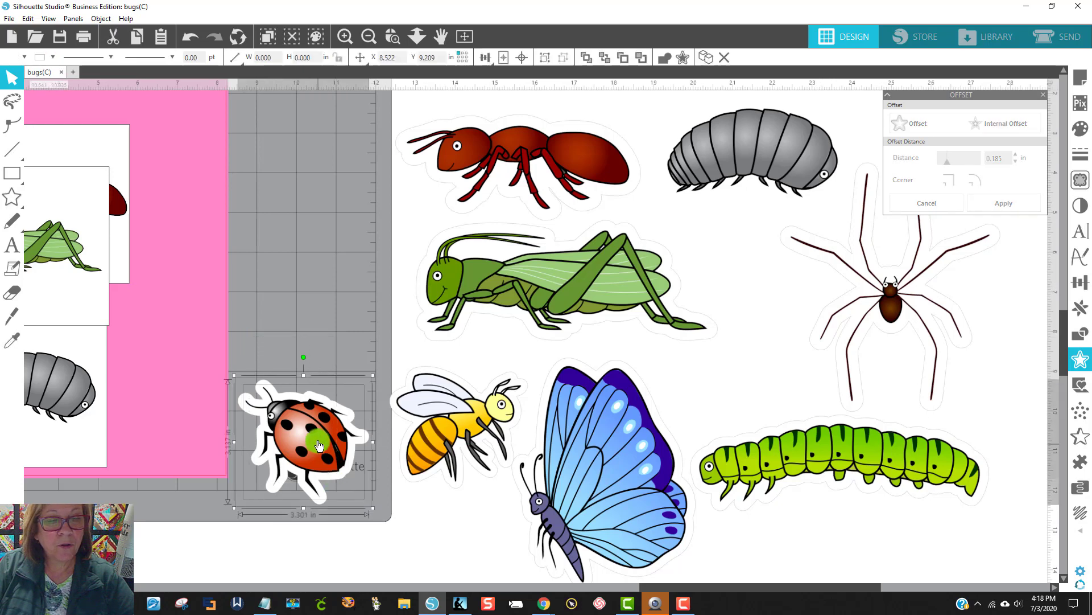
pyautogui.rightClick(317, 440)
pyautogui.click(348, 324)
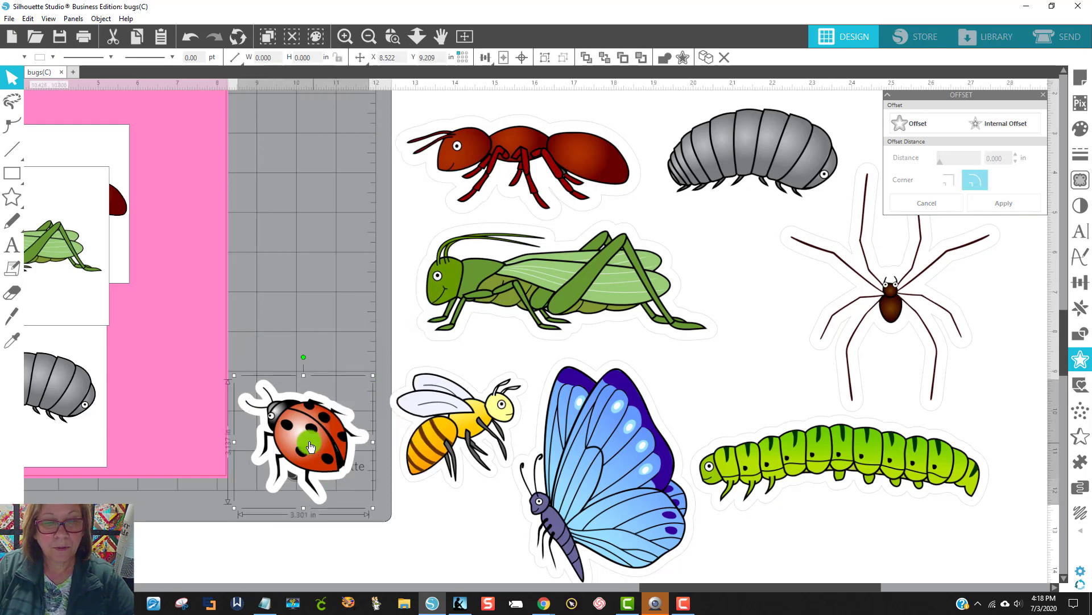
pyautogui.moveTo(329, 439); pyautogui.dragTo(818, 537)
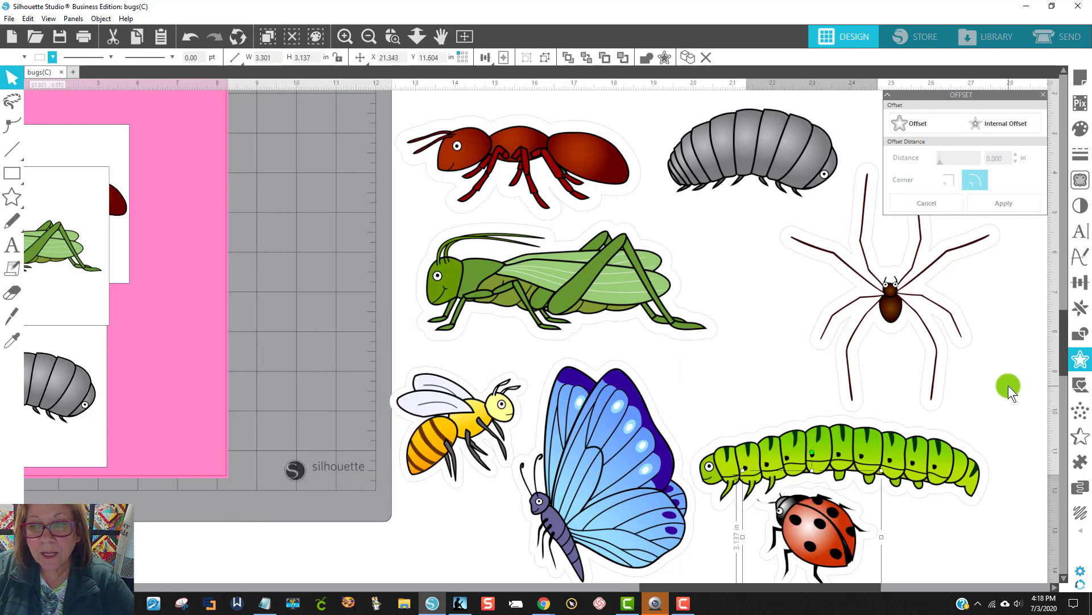
# Step: Space out the lower bugs by moving the ladybug further below the caterpillar and nudging the caterpillar and butterfly
pyautogui.scroll(-1, 1008, 385)
pyautogui.click(368, 36)
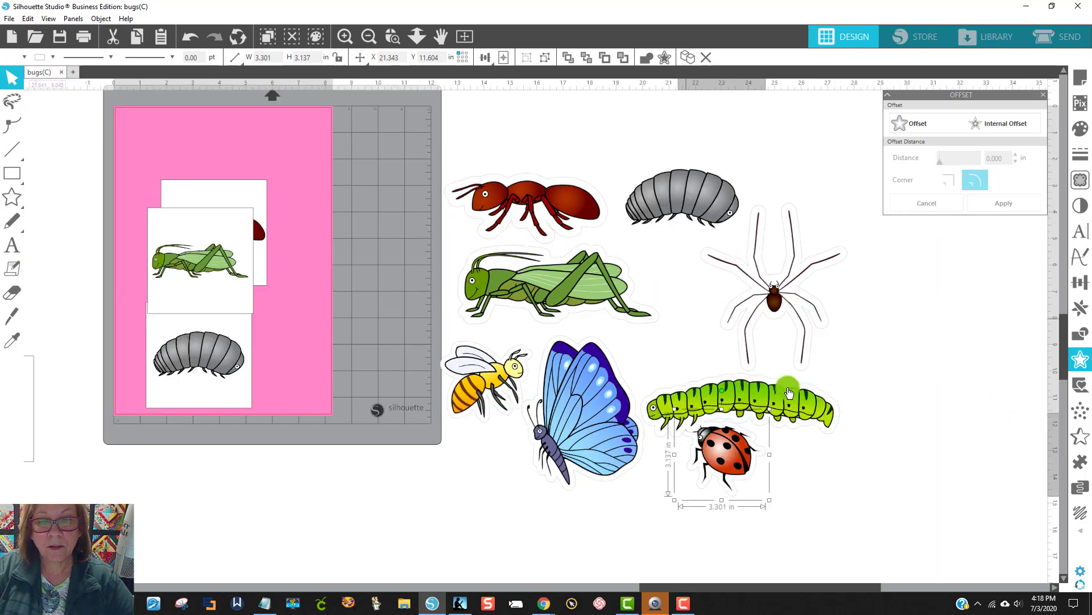
pyautogui.moveTo(728, 464); pyautogui.dragTo(746, 507)
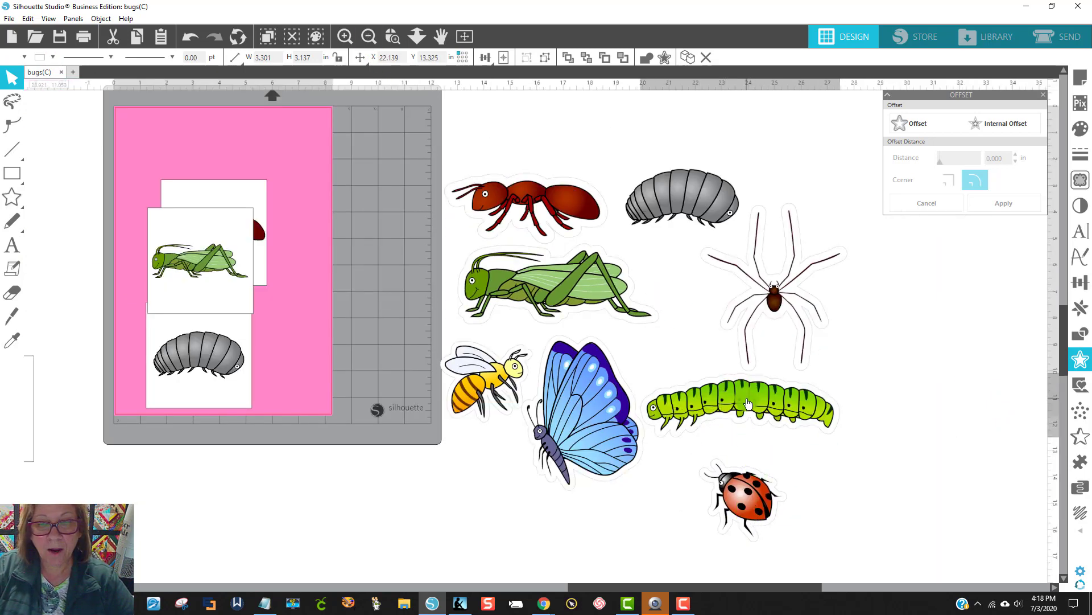
pyautogui.moveTo(748, 403); pyautogui.dragTo(754, 405)
pyautogui.click(518, 431)
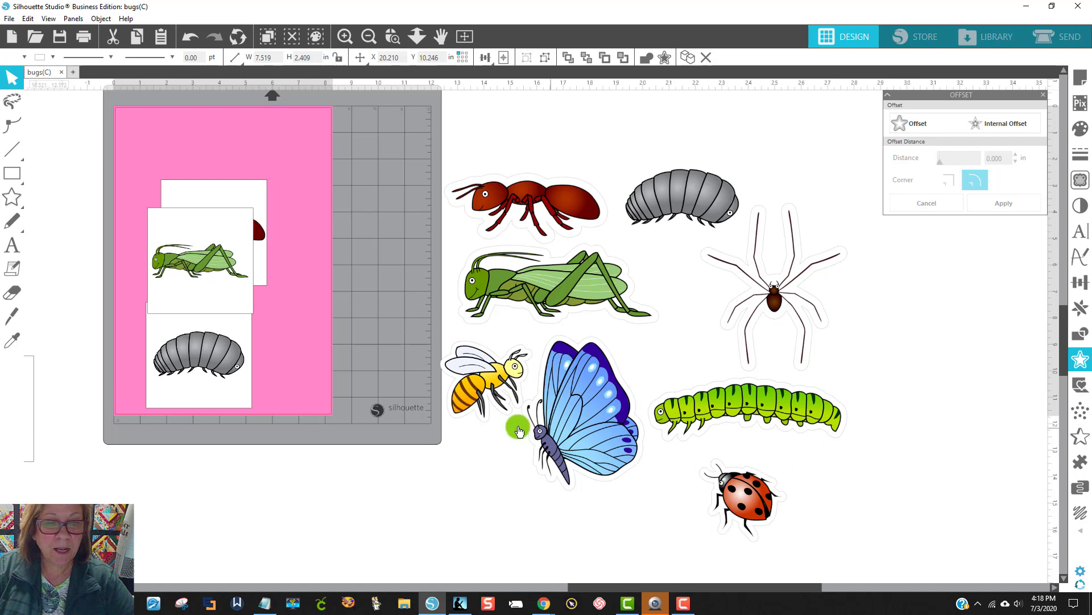
pyautogui.moveTo(579, 405); pyautogui.dragTo(584, 411)
# Step: Select all the bordered bugs beside the mat and combine them into one group
pyautogui.click(367, 139)
pyautogui.moveTo(499, 167); pyautogui.dragTo(824, 521)
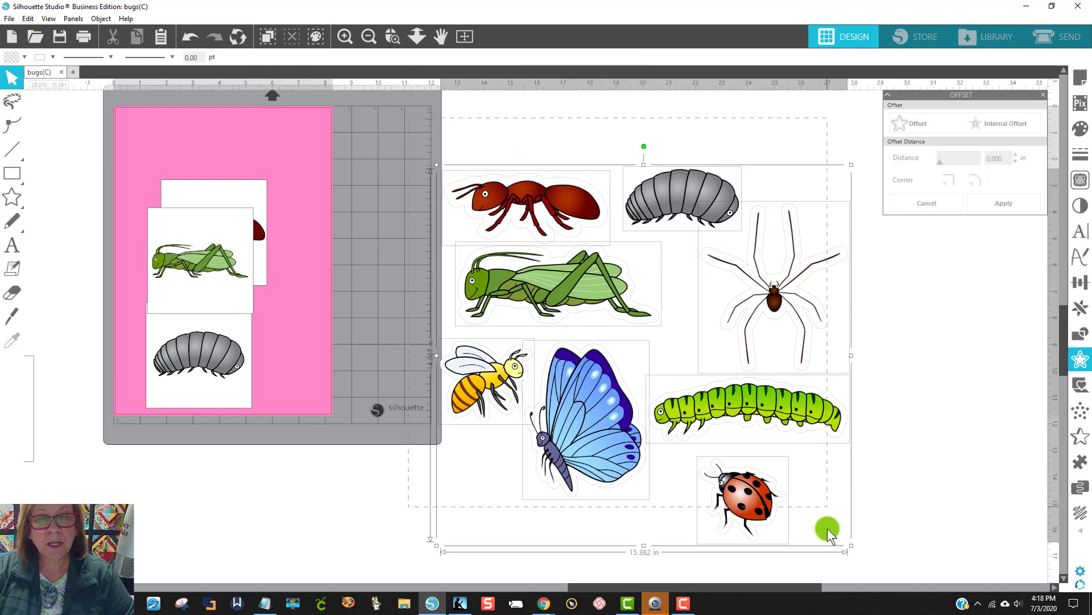
pyautogui.rightClick(747, 405)
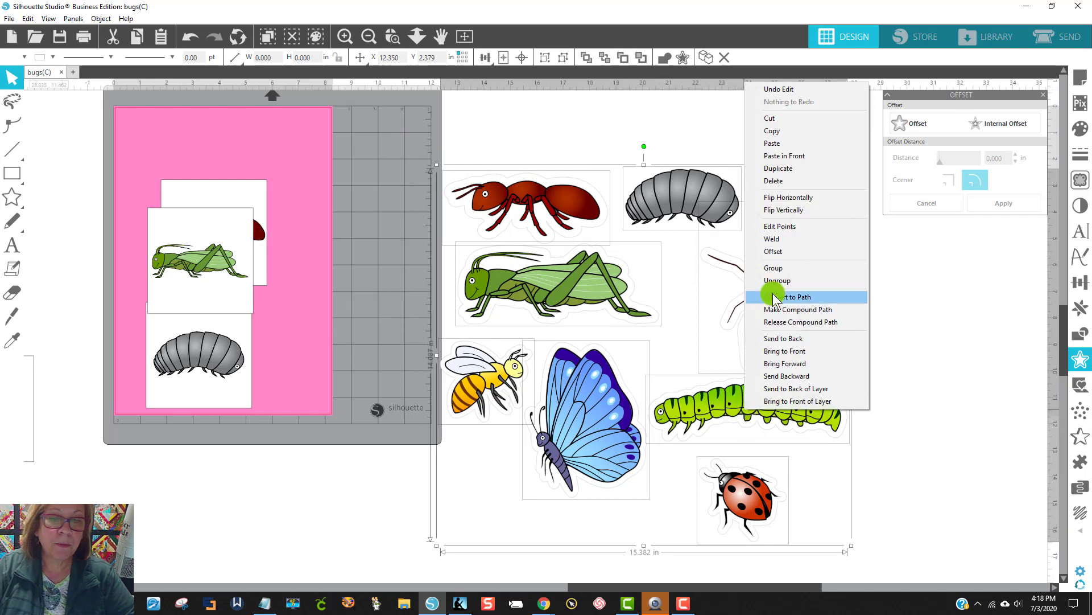
pyautogui.click(774, 268)
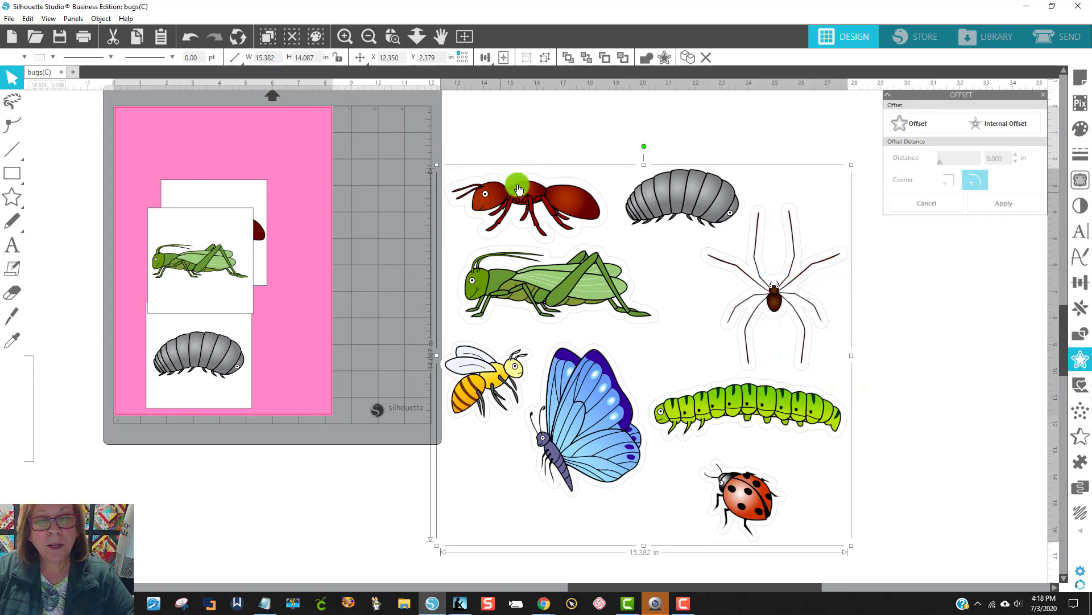
# Step: Save the grouped bugs selection to the hard drive's Downloads folder as a JPEG named "bugs for cricut" at 150 dots per inch
pyautogui.click(9, 19)
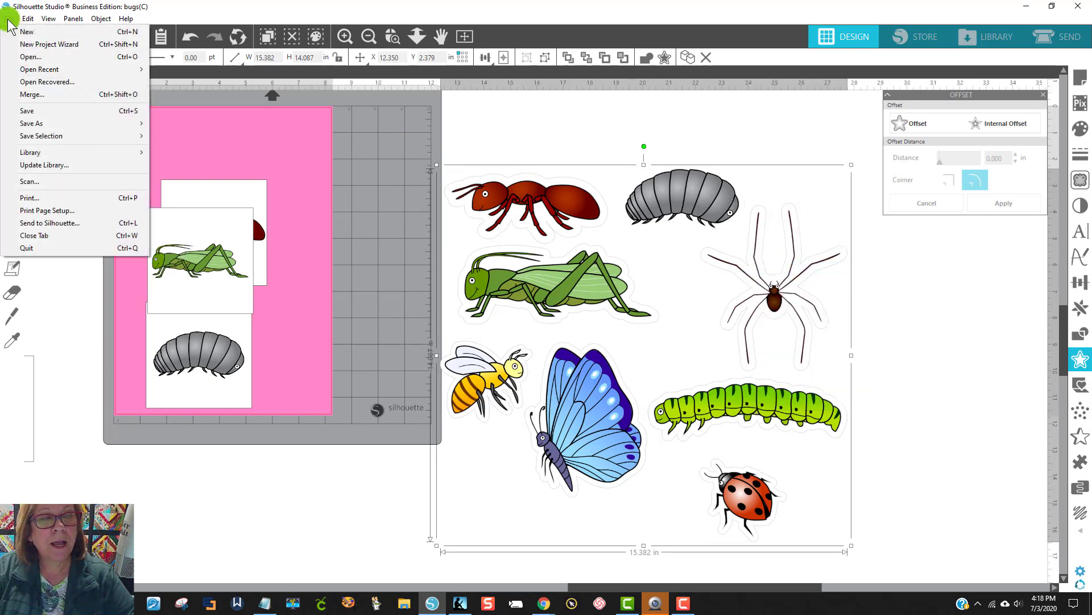
pyautogui.moveTo(42, 124)
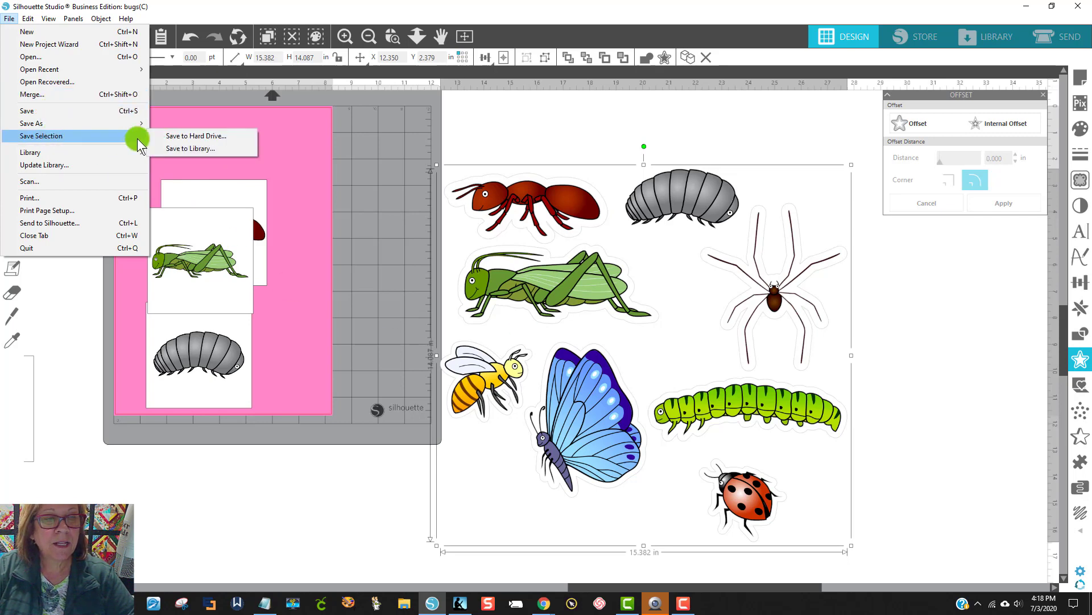
pyautogui.click(224, 135)
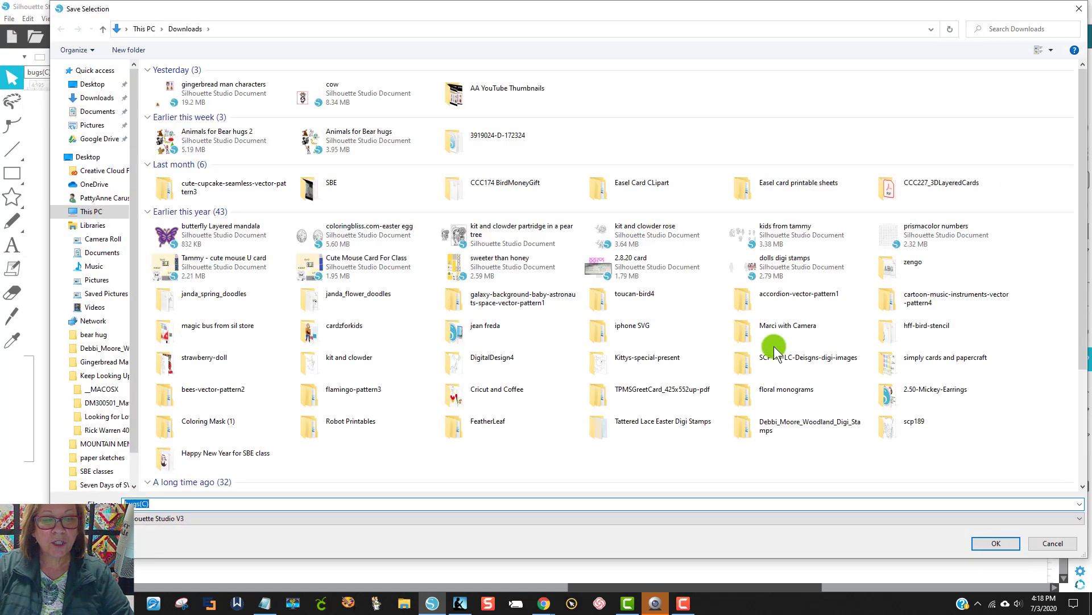
pyautogui.write('bugs for cr')
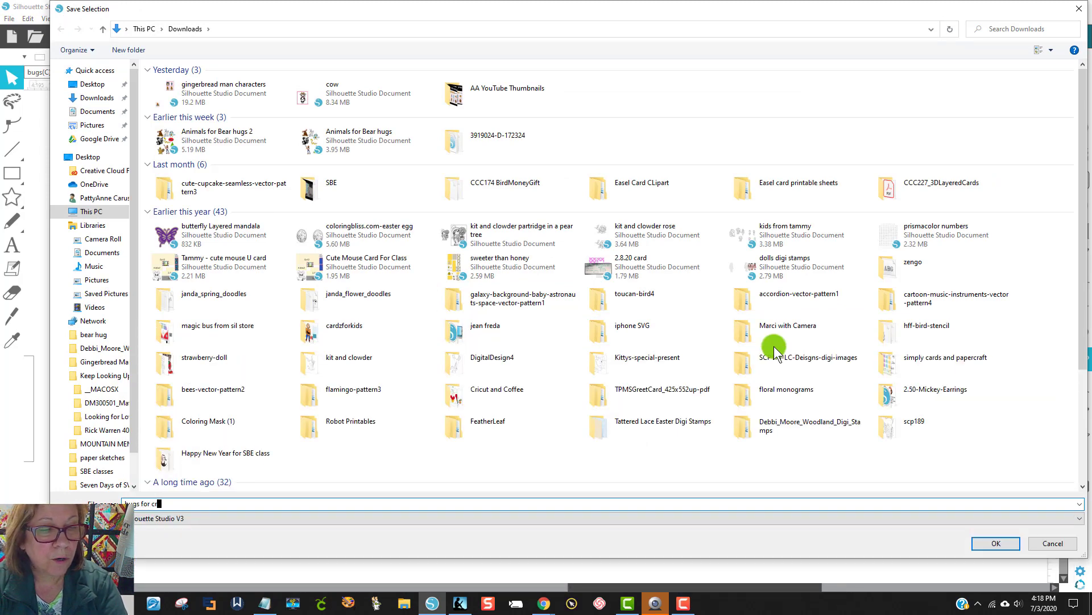
pyautogui.write('icut')
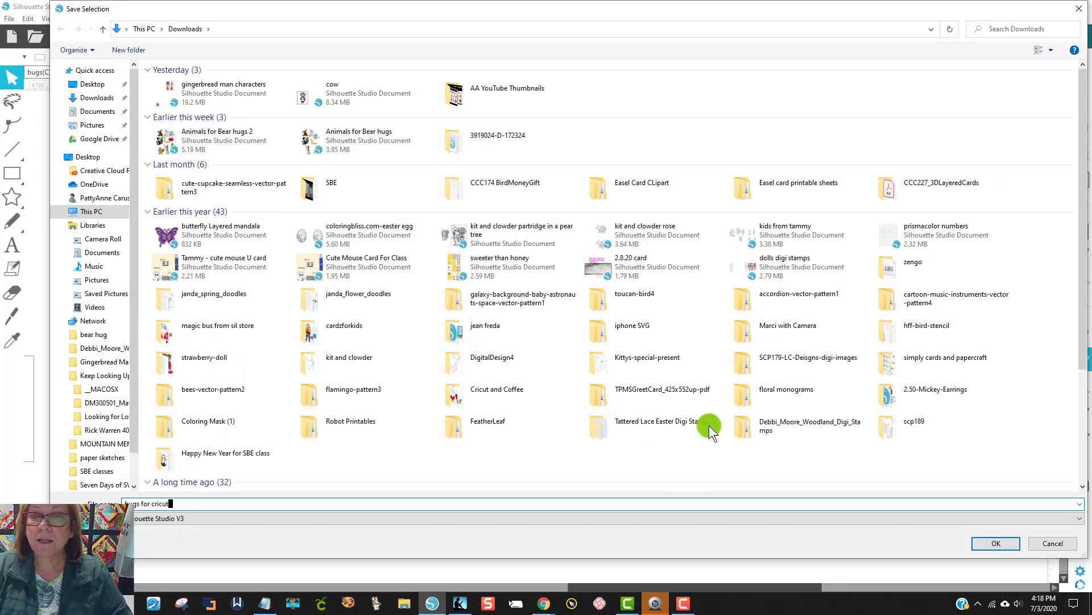
pyautogui.click(156, 518)
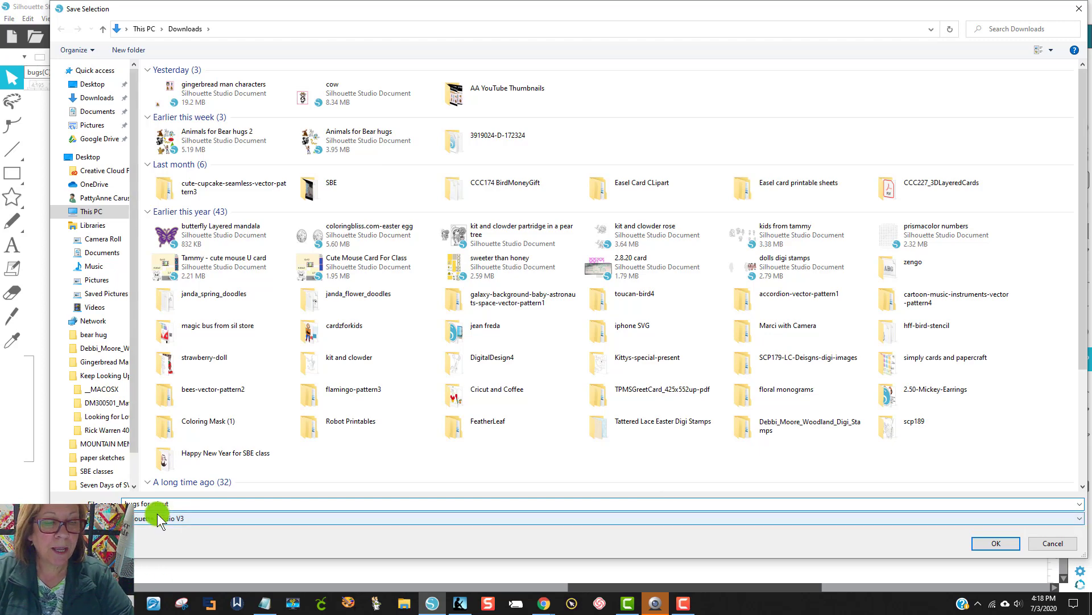
pyautogui.click(145, 561)
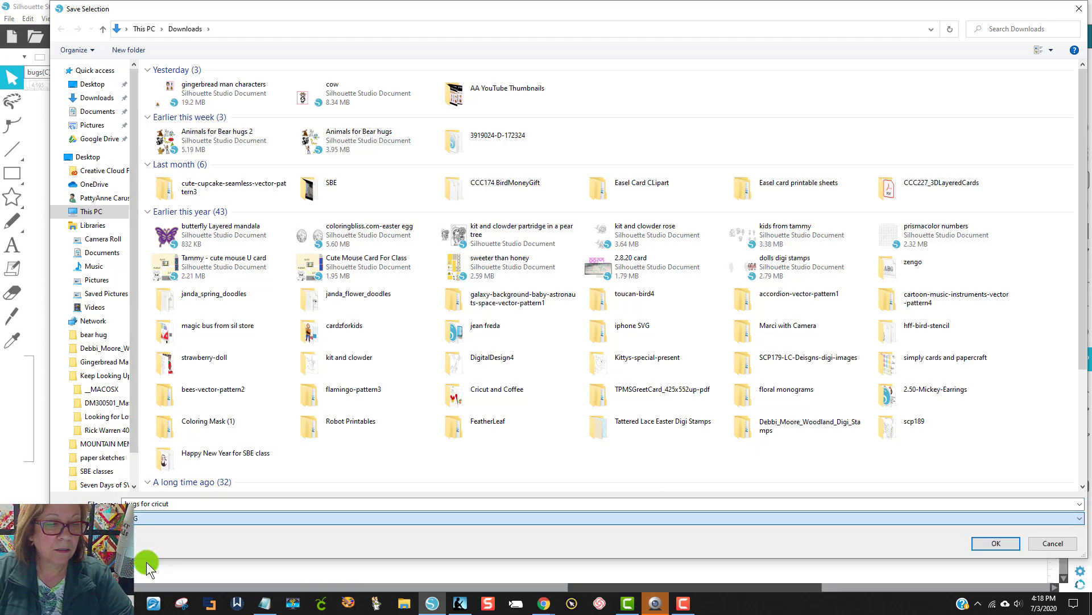
pyautogui.click(995, 543)
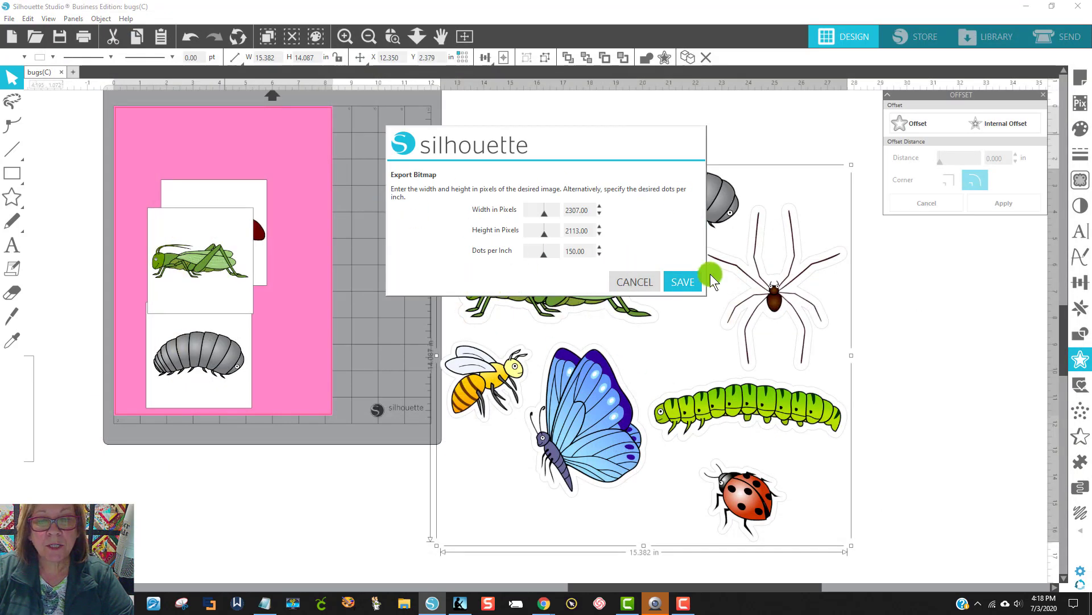
pyautogui.click(688, 282)
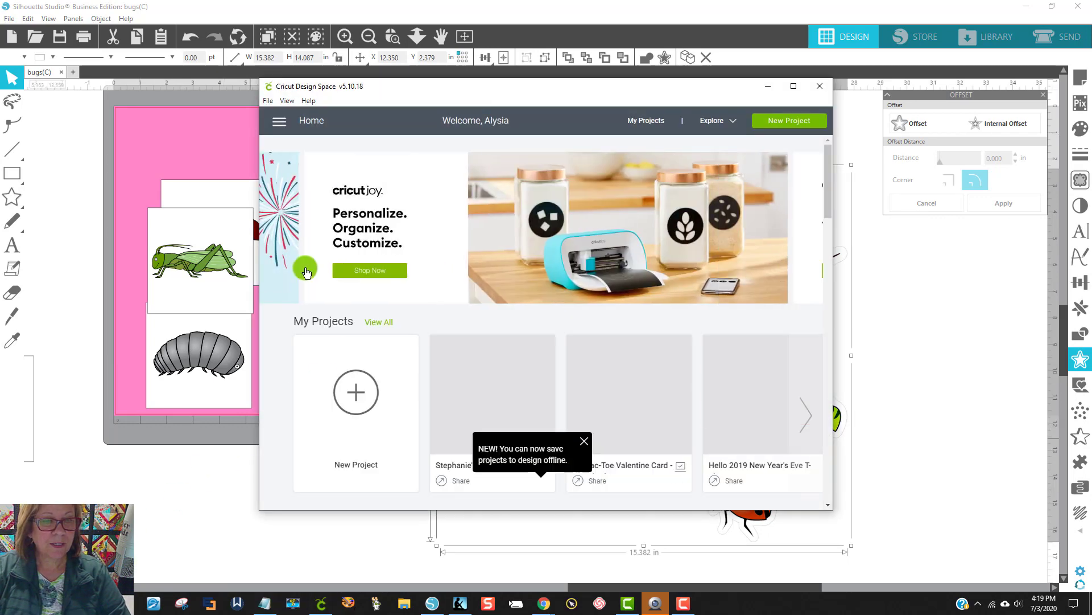
# Step: Switch to Cricut Design Space and, in a new project, upload the image "bugs for cricut" from Downloads
pyautogui.click(794, 86)
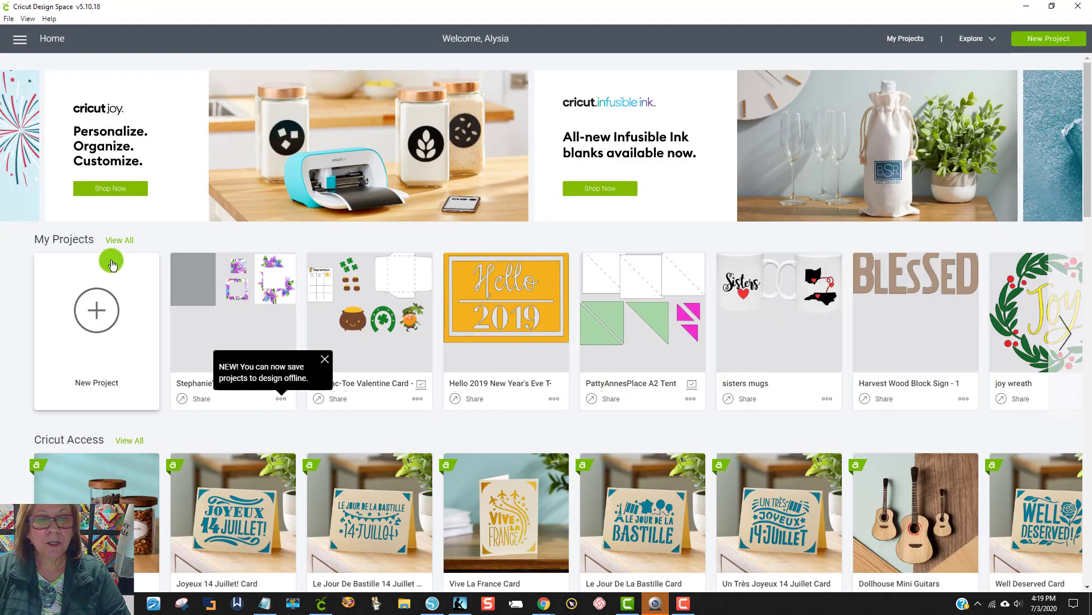
pyautogui.click(91, 323)
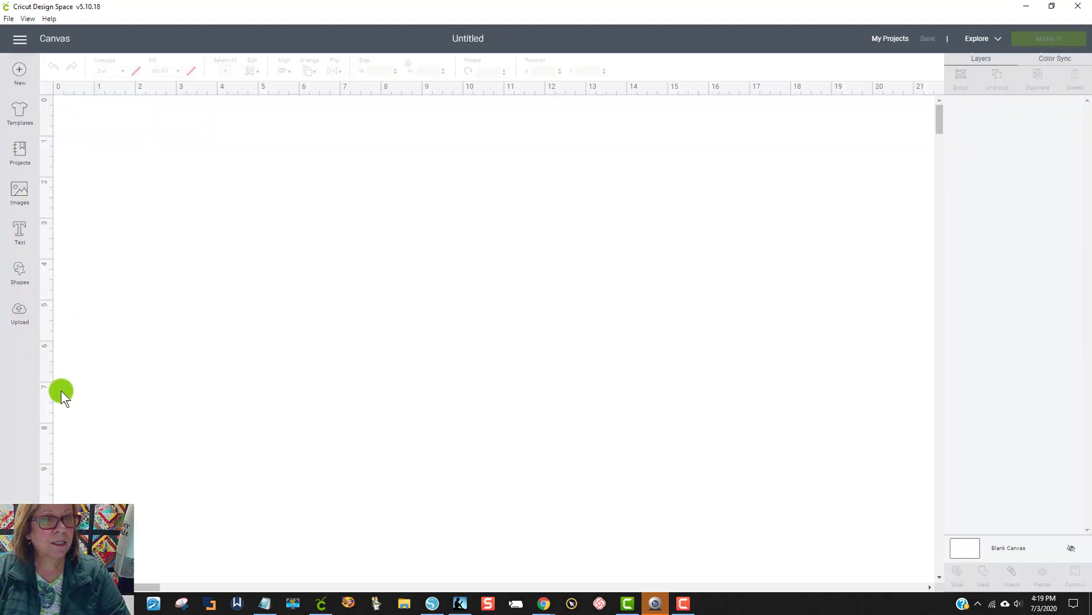
pyautogui.click(23, 307)
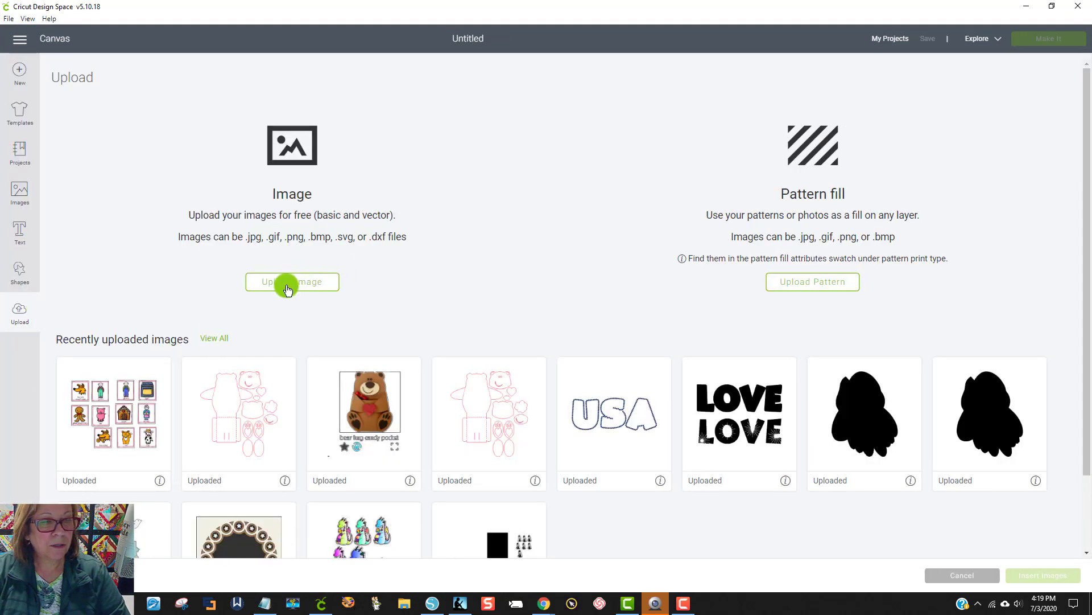
pyautogui.click(288, 286)
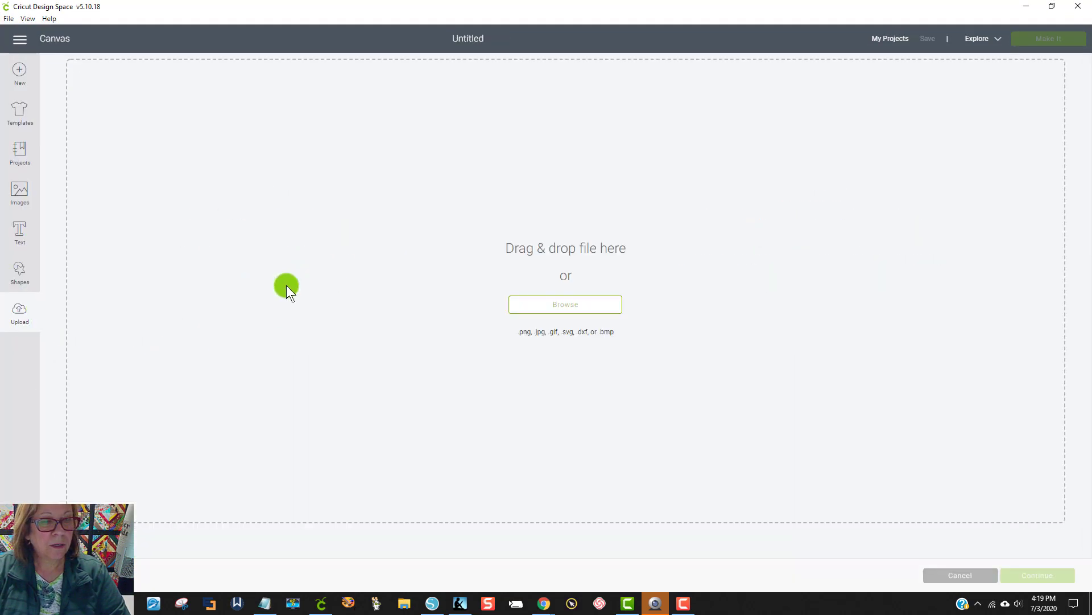
pyautogui.click(558, 307)
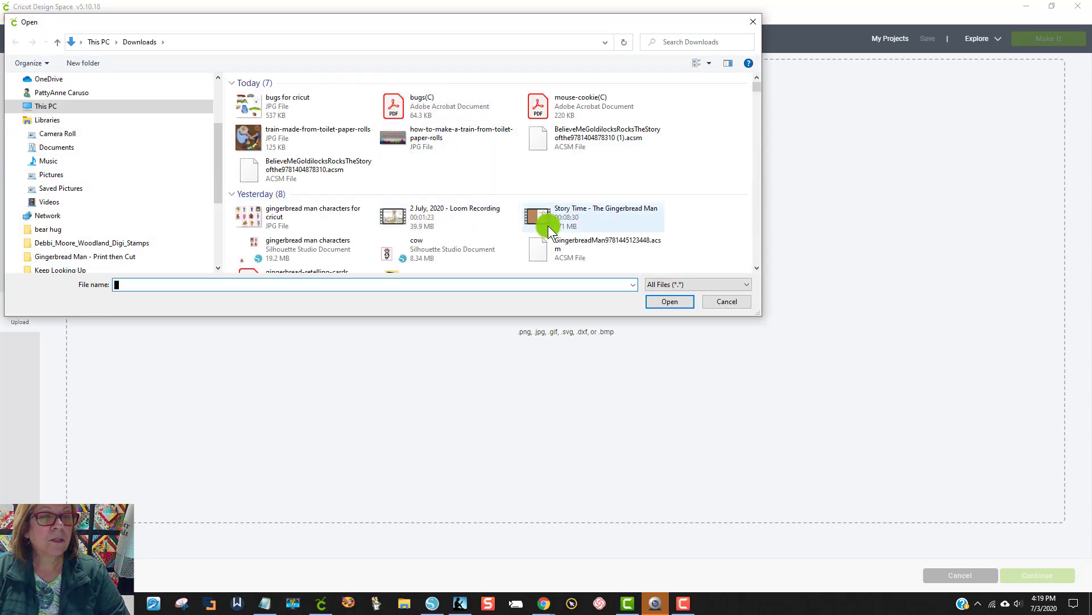
pyautogui.click(279, 105)
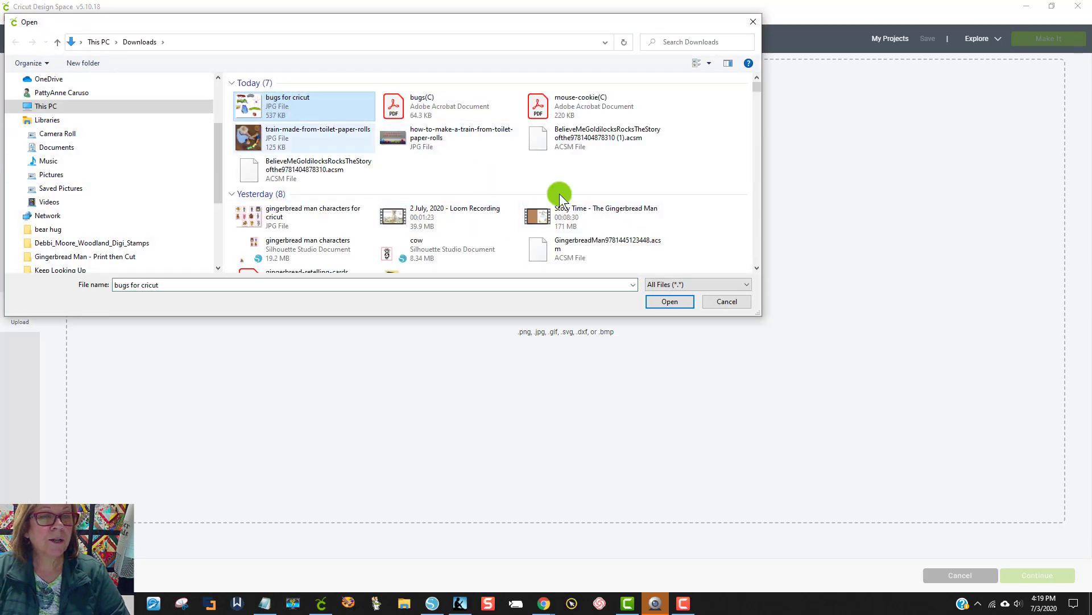
pyautogui.click(675, 301)
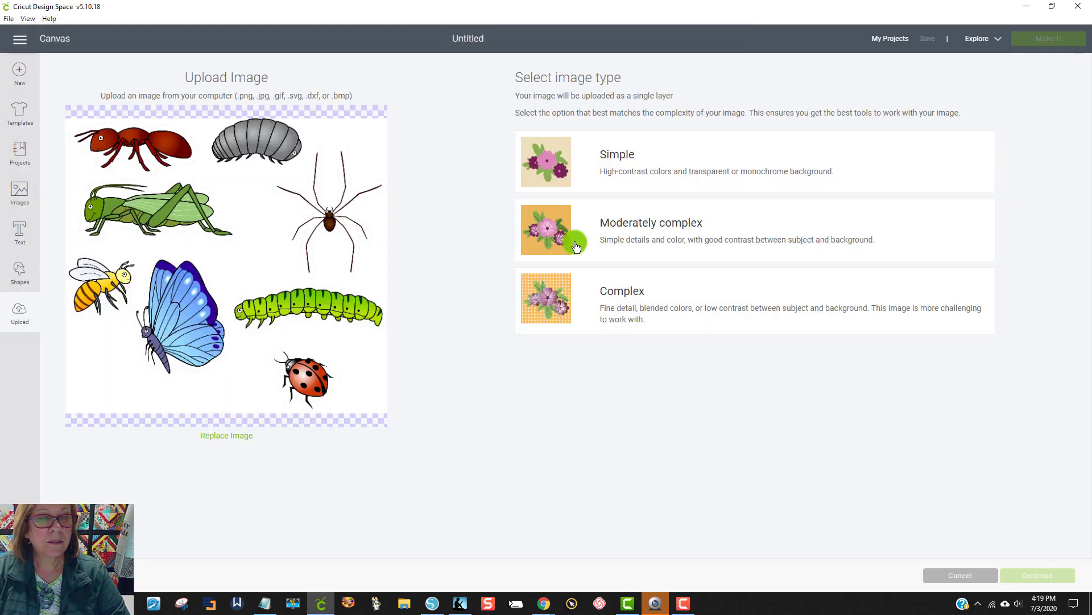
# Step: Try to erase the white background of the uploaded bugs image as a Complex image with the default color tolerance
pyautogui.click(684, 310)
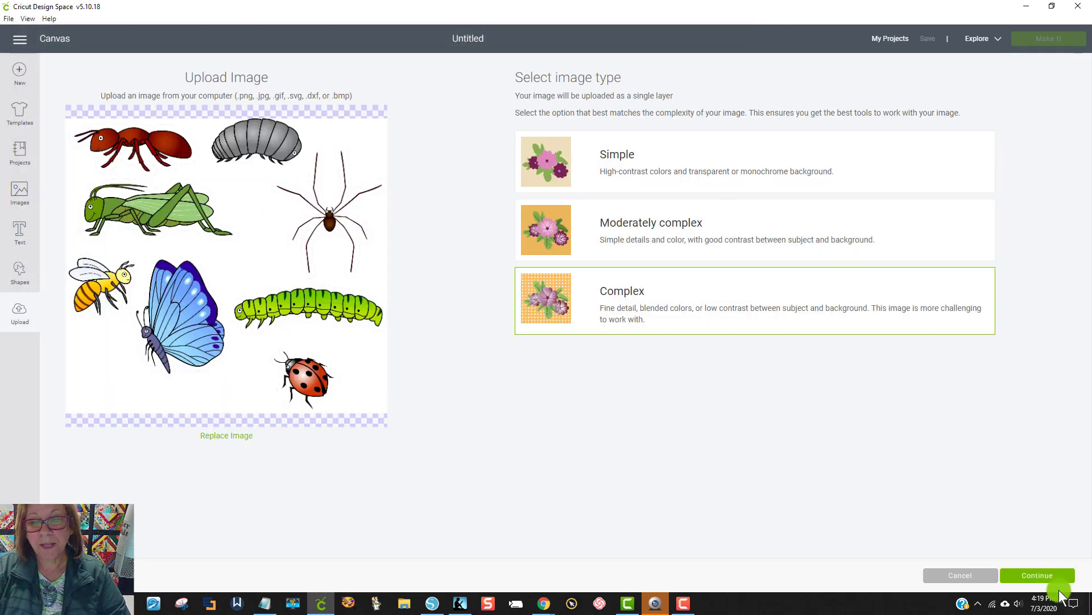
pyautogui.click(1049, 584)
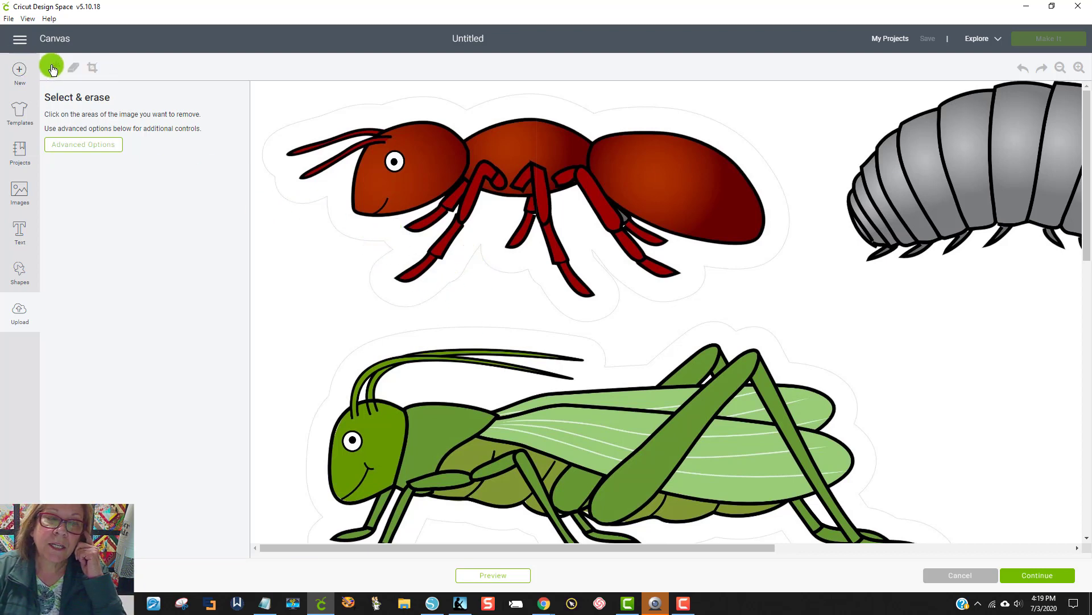
pyautogui.click(288, 97)
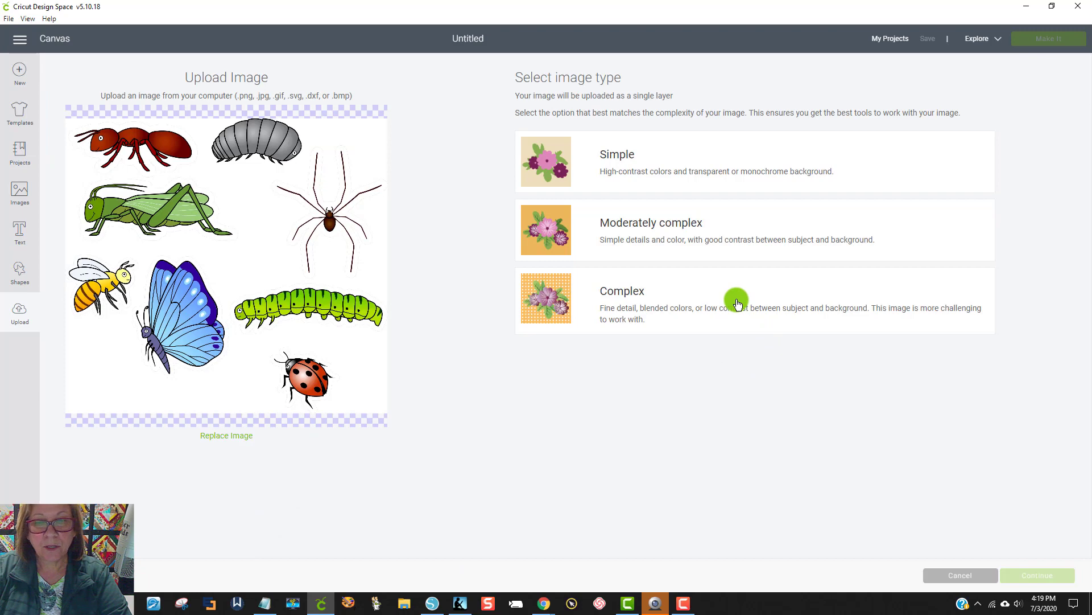
# Step: Treat the image as Complex, erase the white background outside the bug outlines with a color tolerance of 8, and check the borders
pyautogui.click(737, 303)
pyautogui.click(1041, 577)
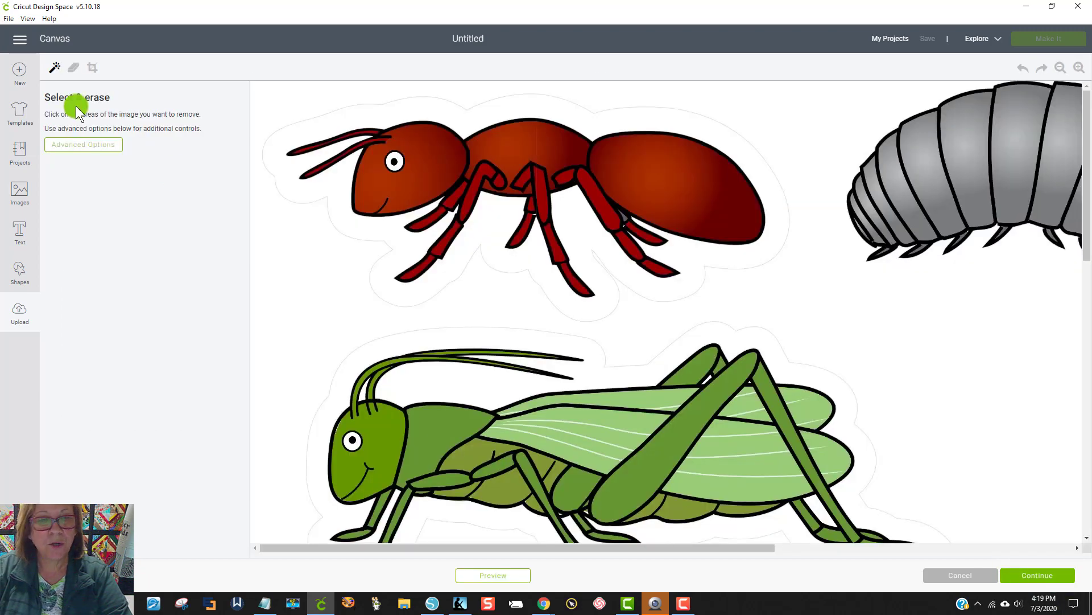
pyautogui.click(104, 150)
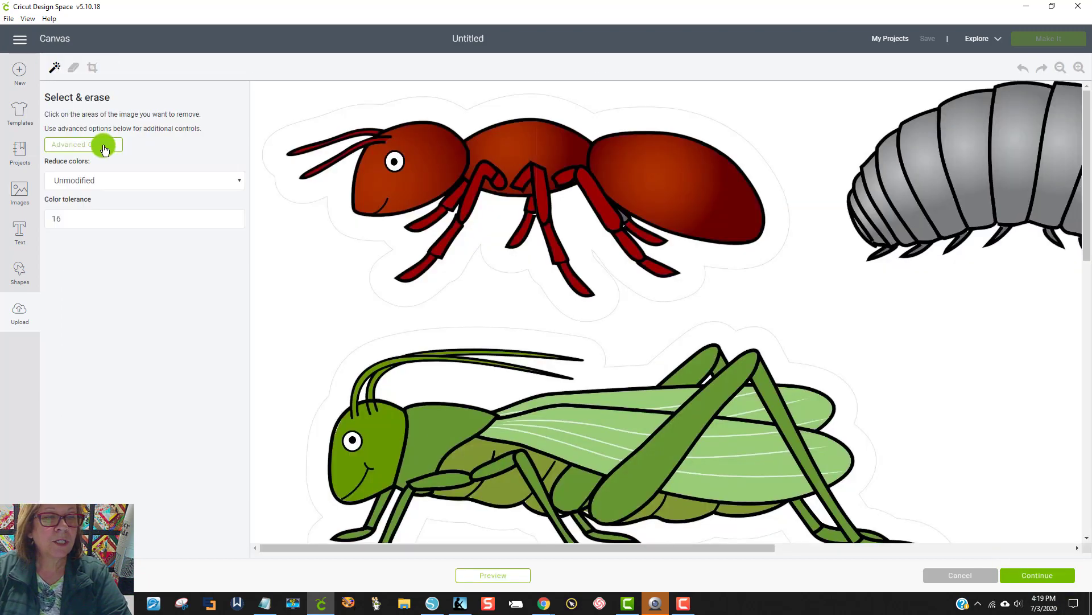
pyautogui.doubleClick(67, 218)
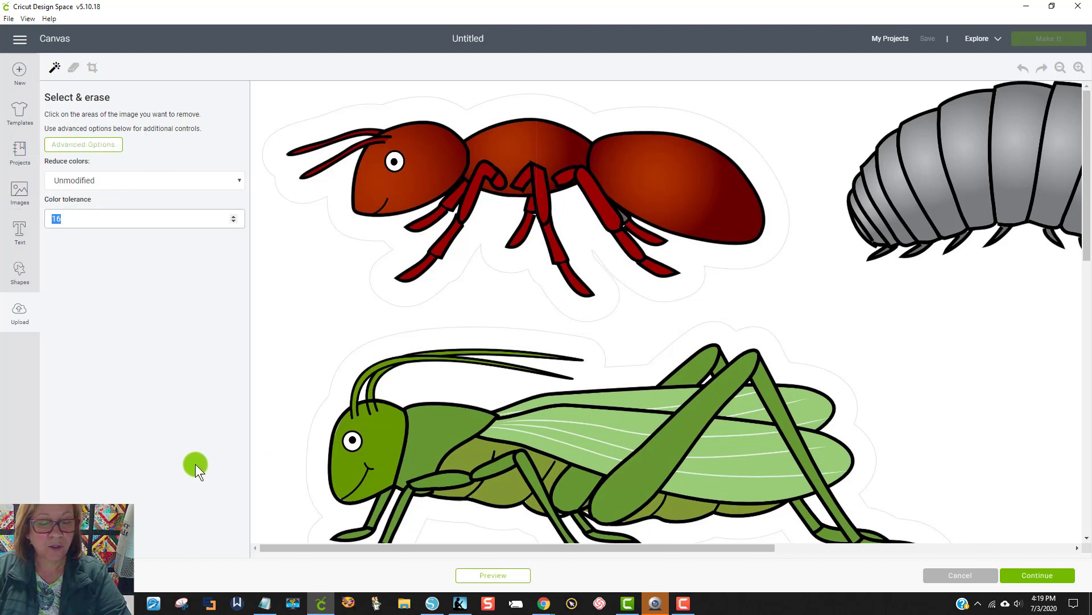
pyautogui.write('8')
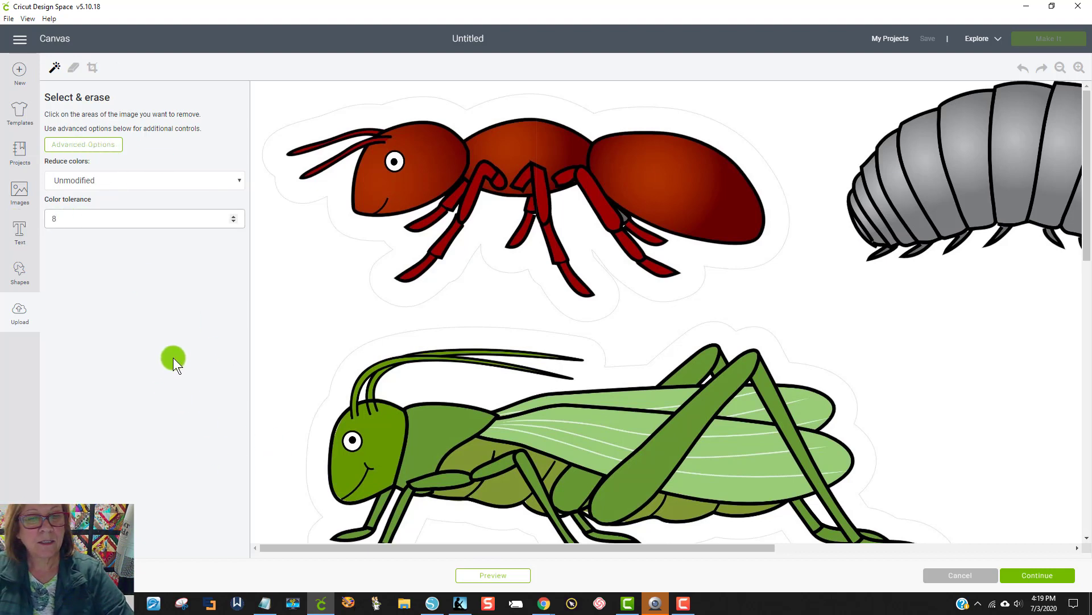
pyautogui.click(300, 272)
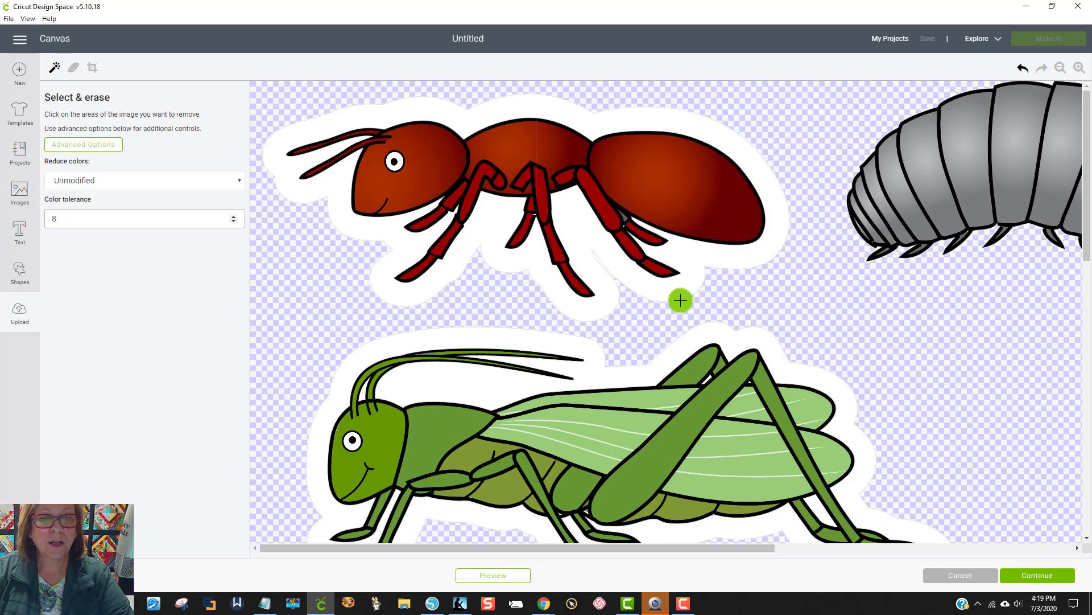
pyautogui.scroll(-1, 666, 367)
pyautogui.scroll(-10, 667, 368)
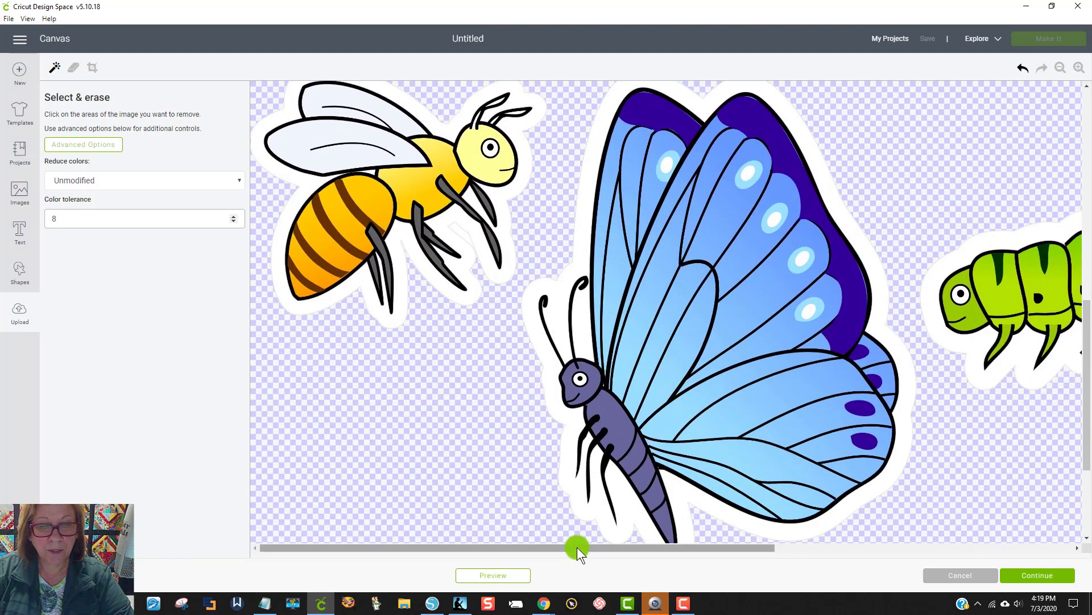
pyautogui.moveTo(577, 548); pyautogui.dragTo(859, 549)
pyautogui.scroll(-2, 859, 487)
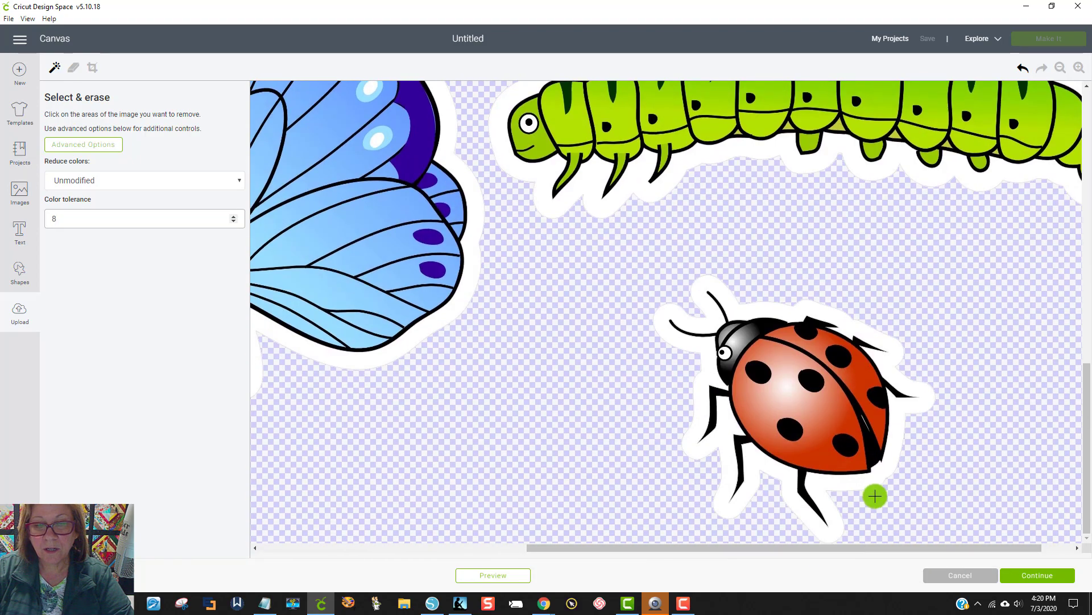
pyautogui.scroll(10, 873, 495)
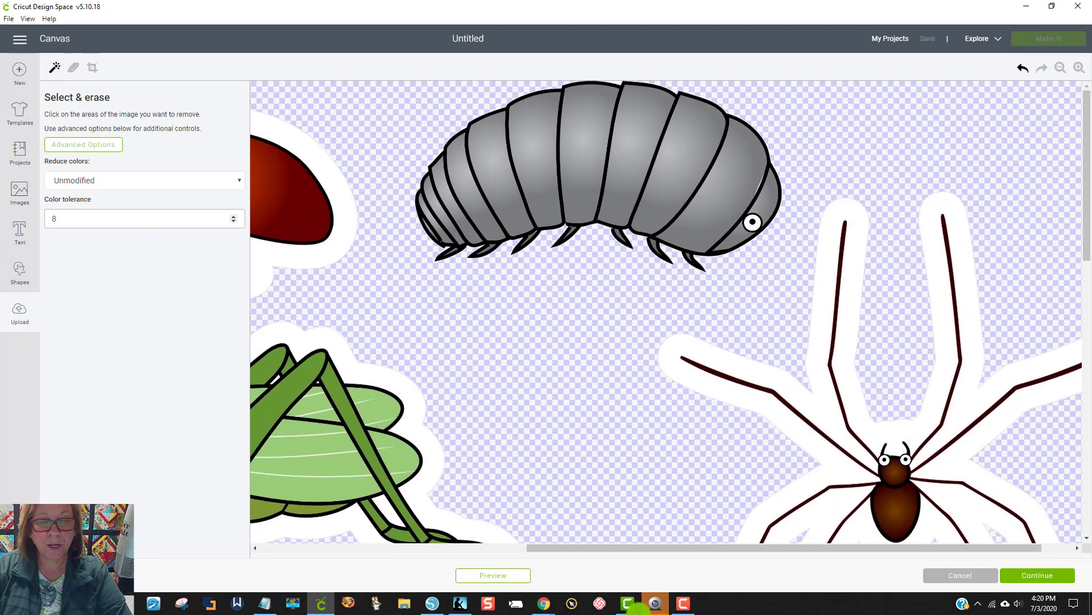
# Step: Switch back to Silhouette Studio, ungroup the bordered bugs, and move the gray pill bug slightly up from the spider
pyautogui.click(432, 603)
pyautogui.moveTo(658, 209)
pyautogui.mouseDown()
pyautogui.moveTo(649, 168)
pyautogui.moveTo(648, 190)
pyautogui.mouseUp()
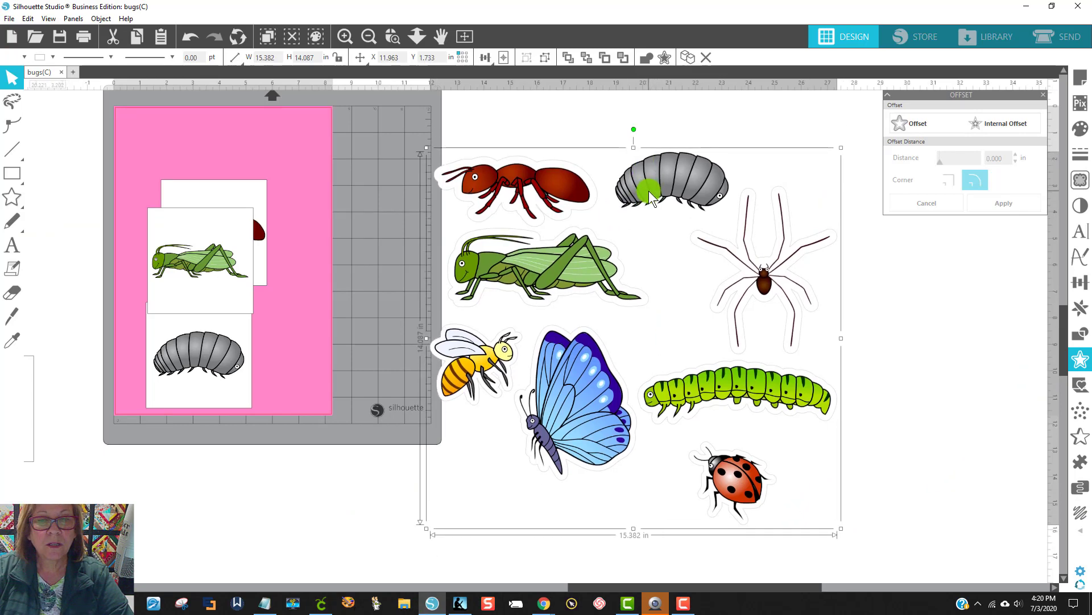
pyautogui.rightClick(649, 191)
pyautogui.click(682, 377)
pyautogui.click(785, 102)
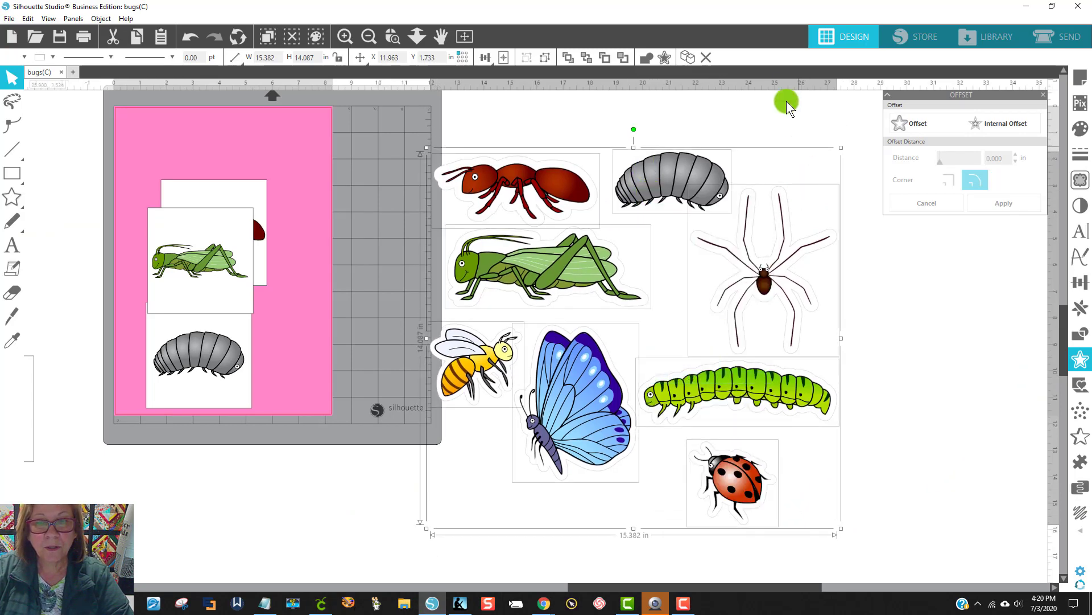
pyautogui.moveTo(672, 174); pyautogui.dragTo(690, 150)
# Step: Add a rounded 0.195 in offset around the gray pill bug and fill the offset with white
pyautogui.click(935, 137)
pyautogui.click(923, 128)
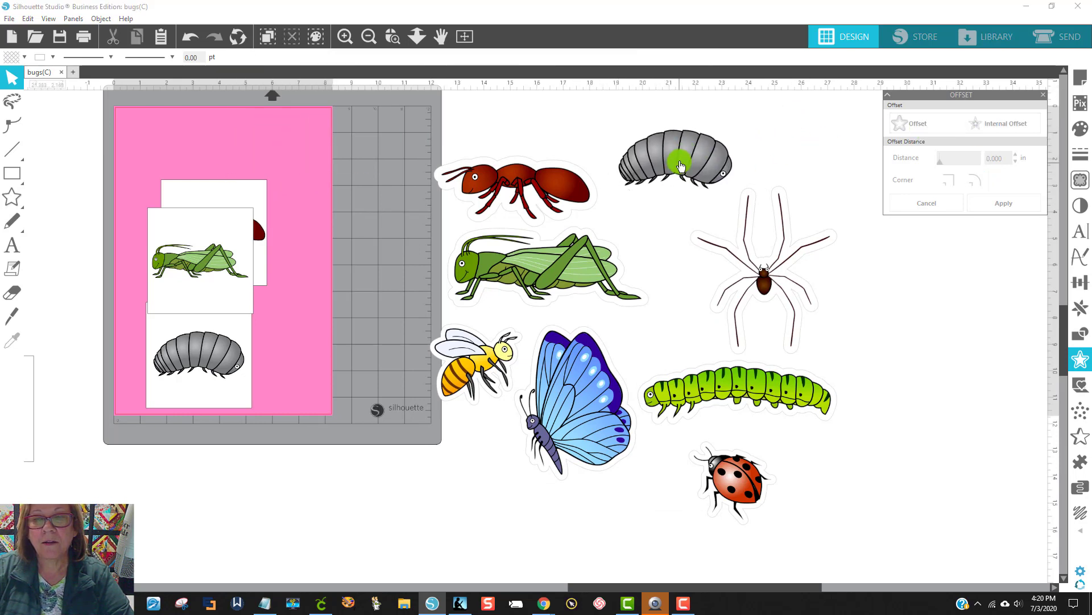
pyautogui.click(681, 166)
pyautogui.click(914, 120)
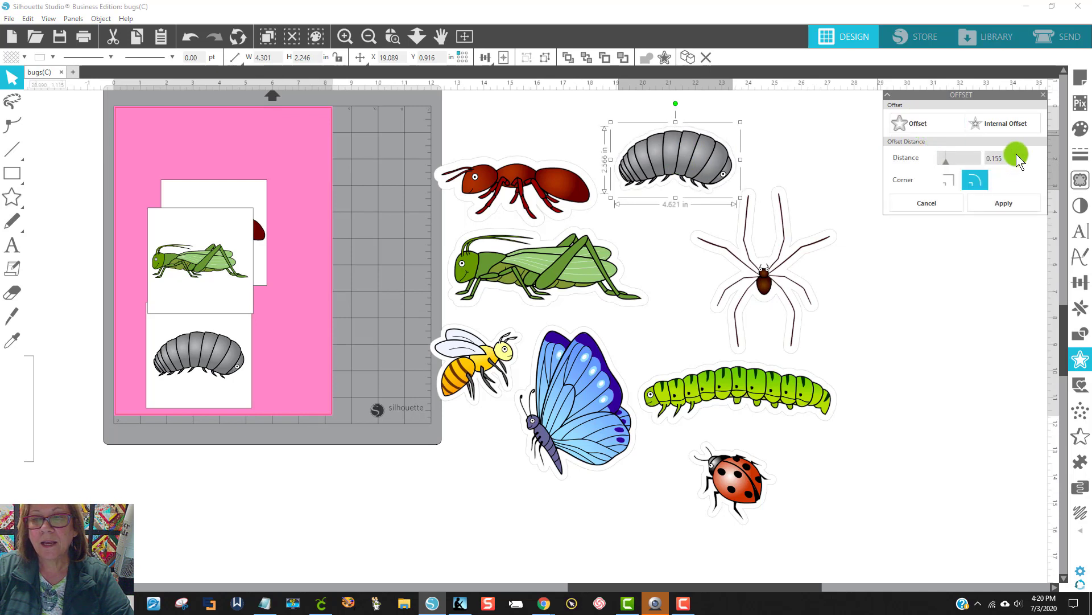
pyautogui.click(1016, 155)
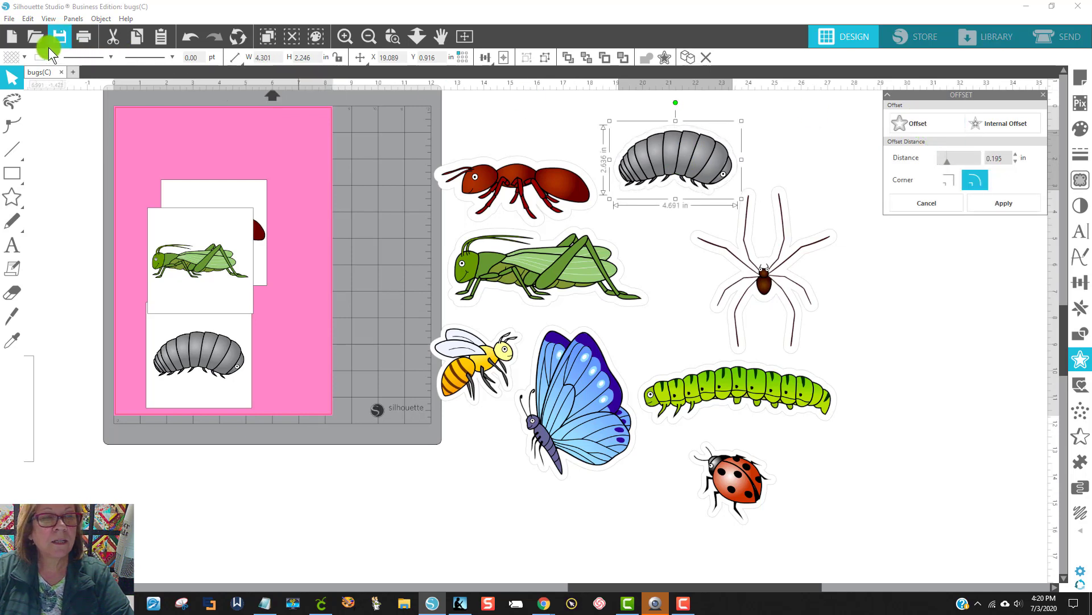
pyautogui.click(12, 58)
pyautogui.click(21, 80)
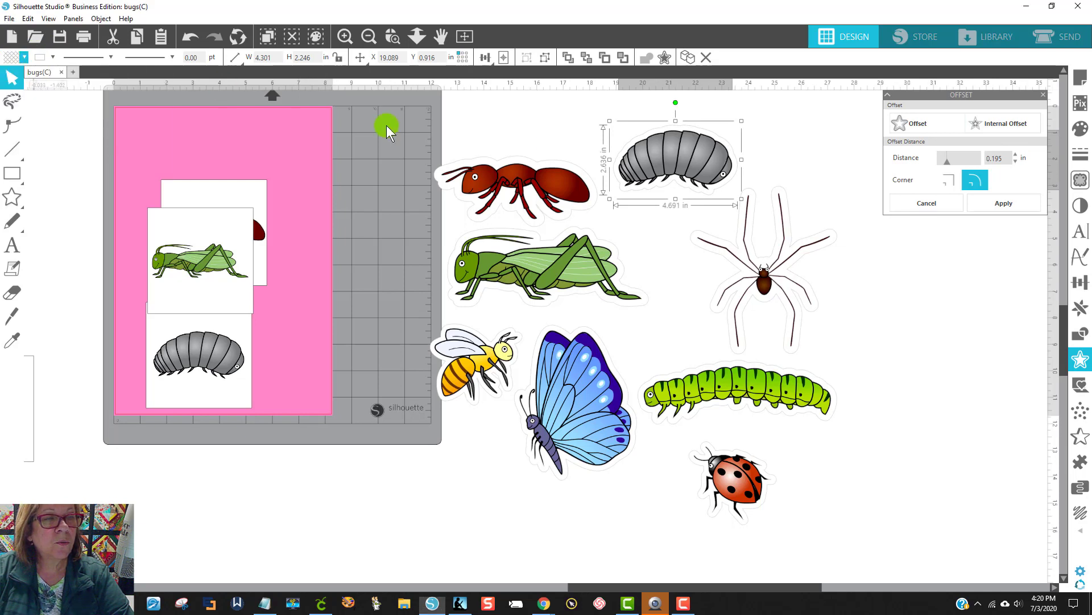
# Step: Select only the gray pill bug together with its offset border and group them
pyautogui.moveTo(583, 121); pyautogui.dragTo(694, 181)
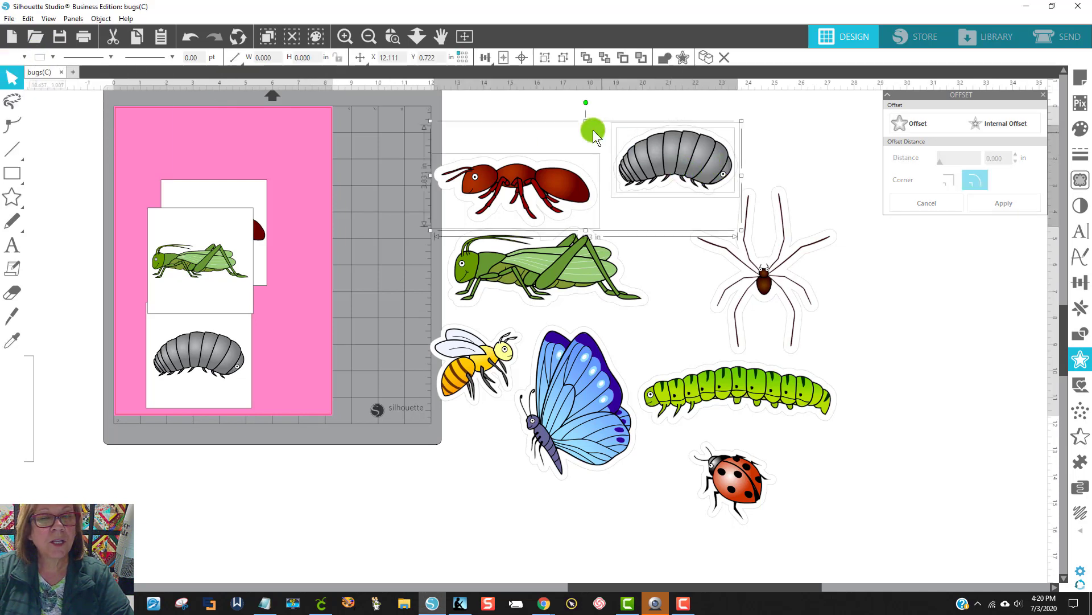
pyautogui.click(785, 144)
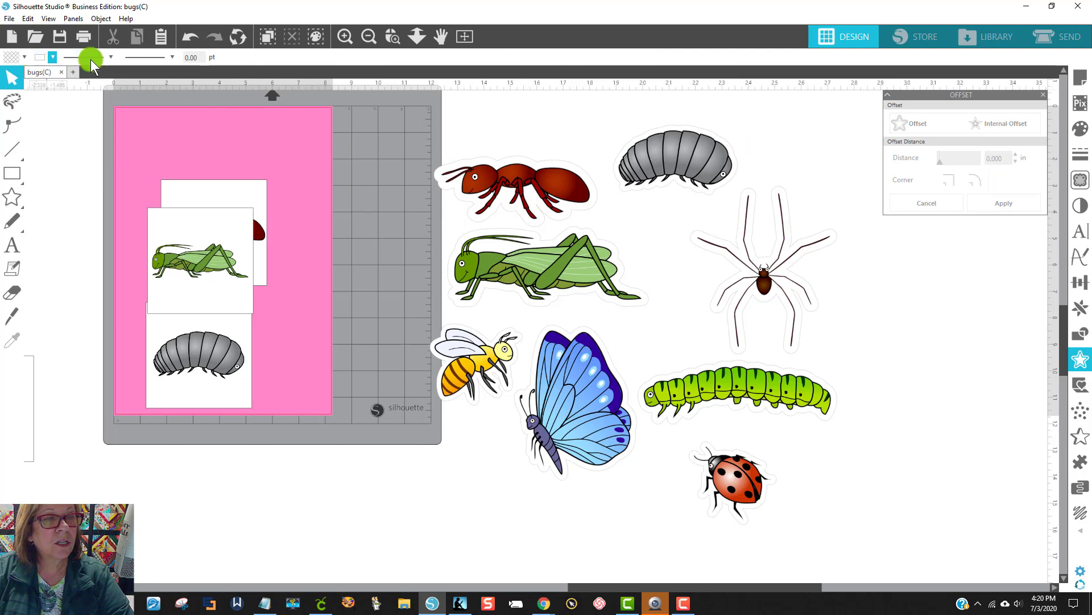
pyautogui.click(695, 180)
pyautogui.rightClick(696, 180)
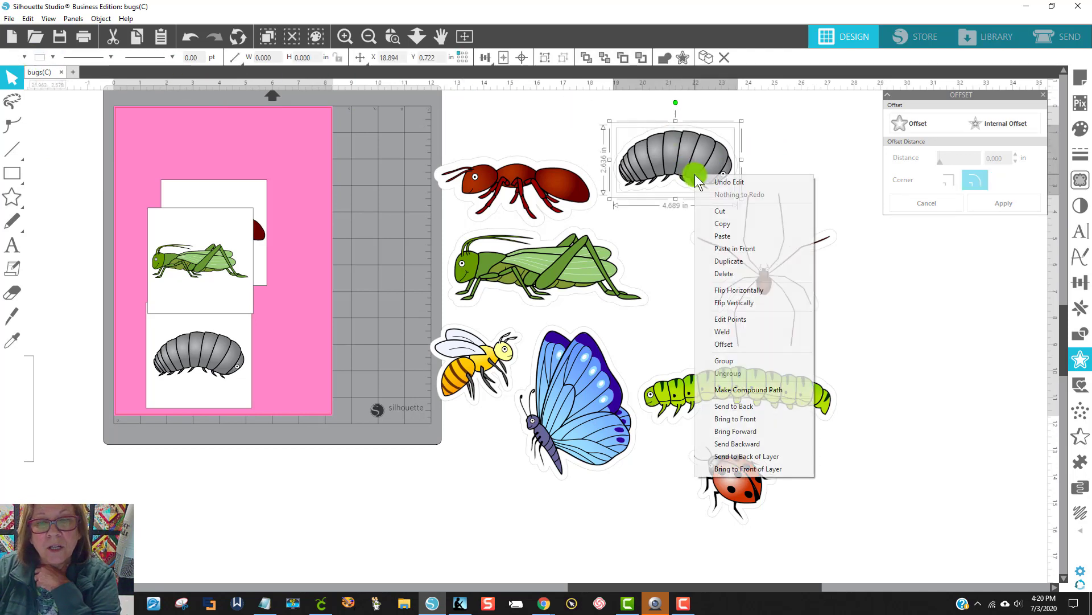
pyautogui.click(739, 360)
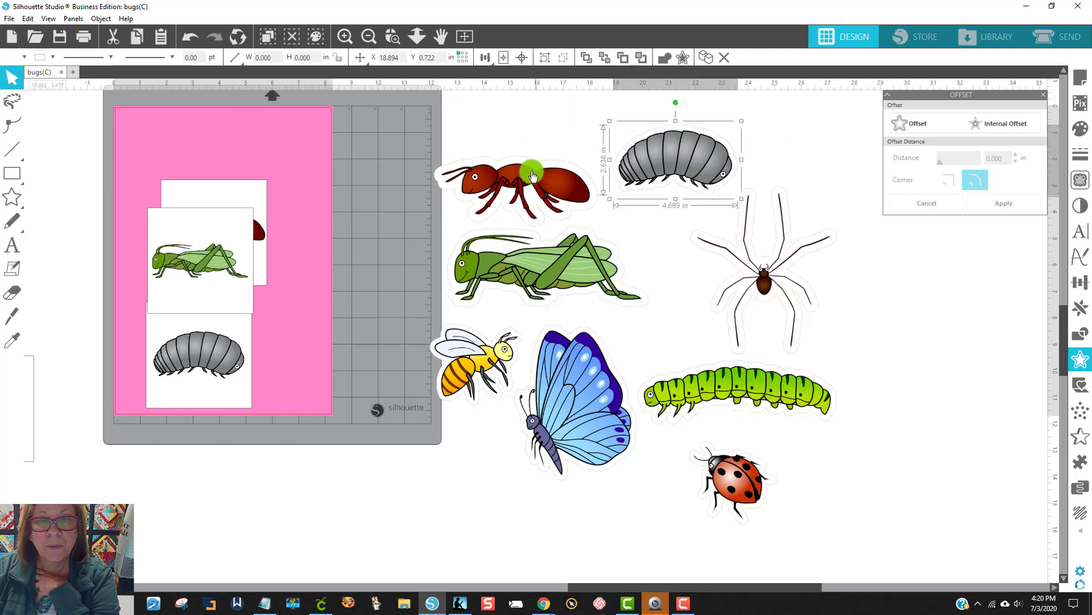
# Step: Export all eight bordered bugs as a JPEG selection at 150 dots per inch, replacing "bugs for cricut" in Downloads
pyautogui.moveTo(420, 109); pyautogui.dragTo(864, 521)
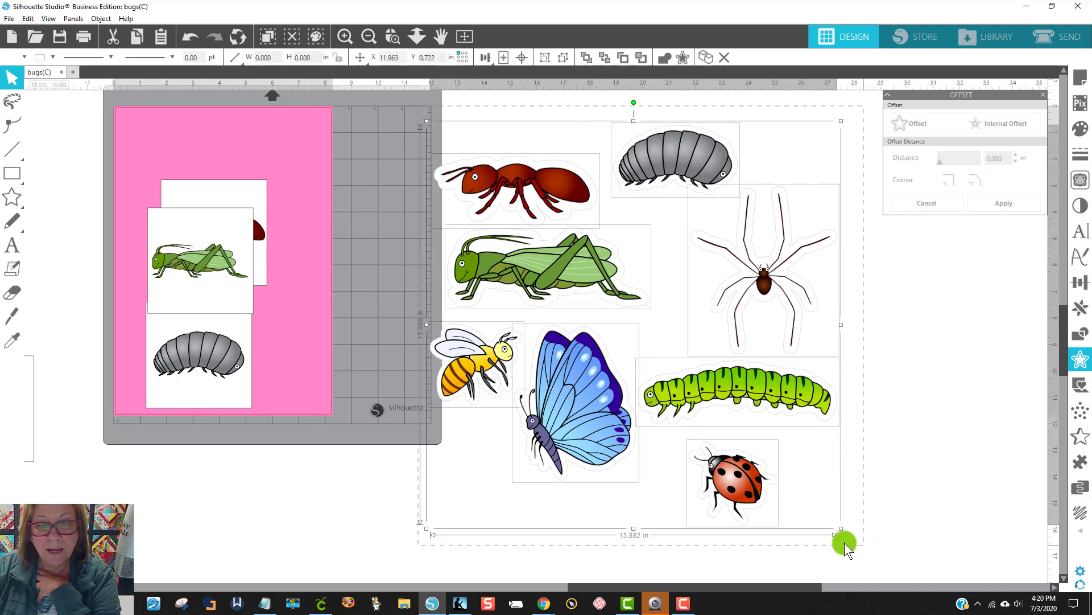
pyautogui.click(10, 19)
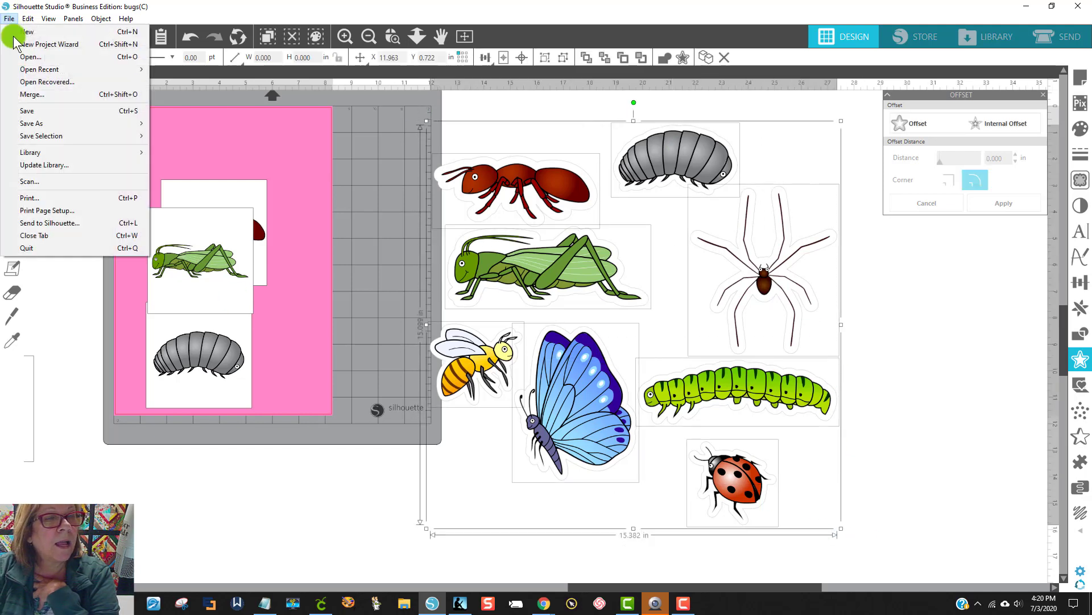
pyautogui.moveTo(40, 140)
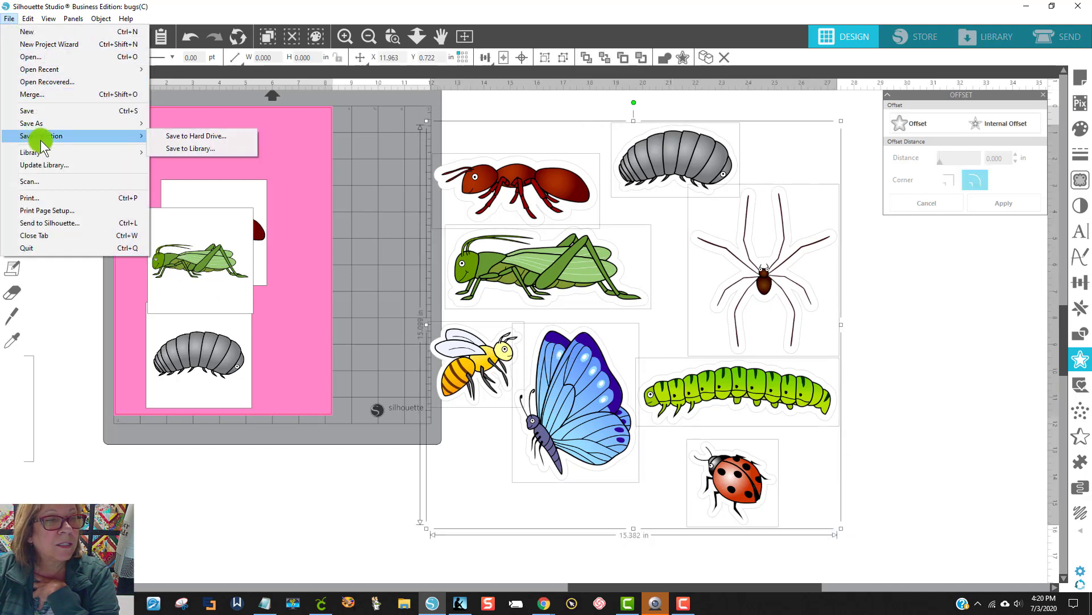
pyautogui.click(203, 136)
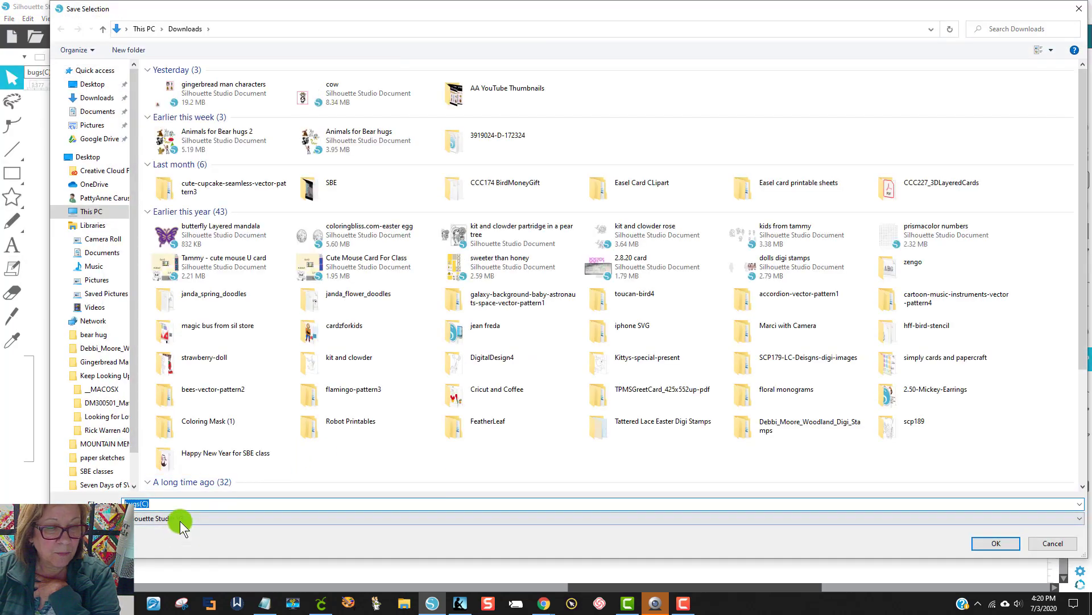
pyautogui.click(180, 521)
pyautogui.click(171, 563)
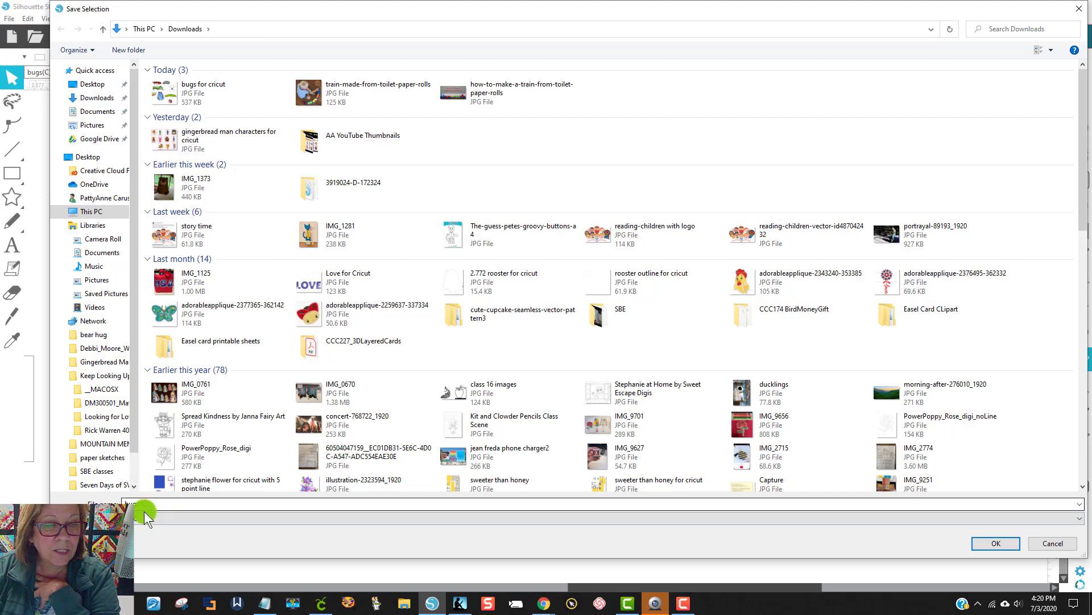
pyautogui.click(200, 94)
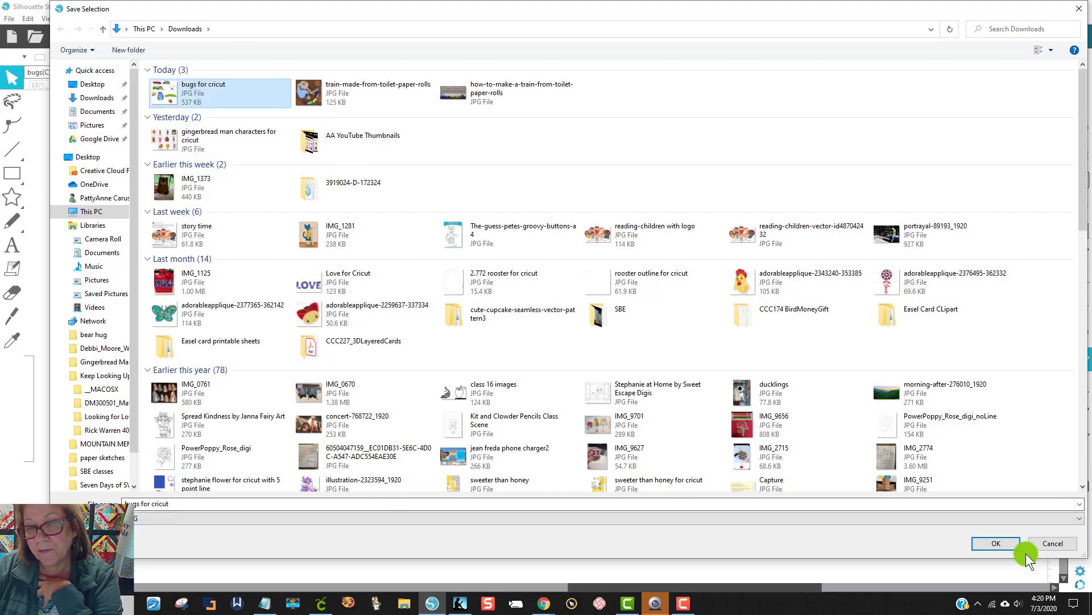
pyautogui.click(993, 543)
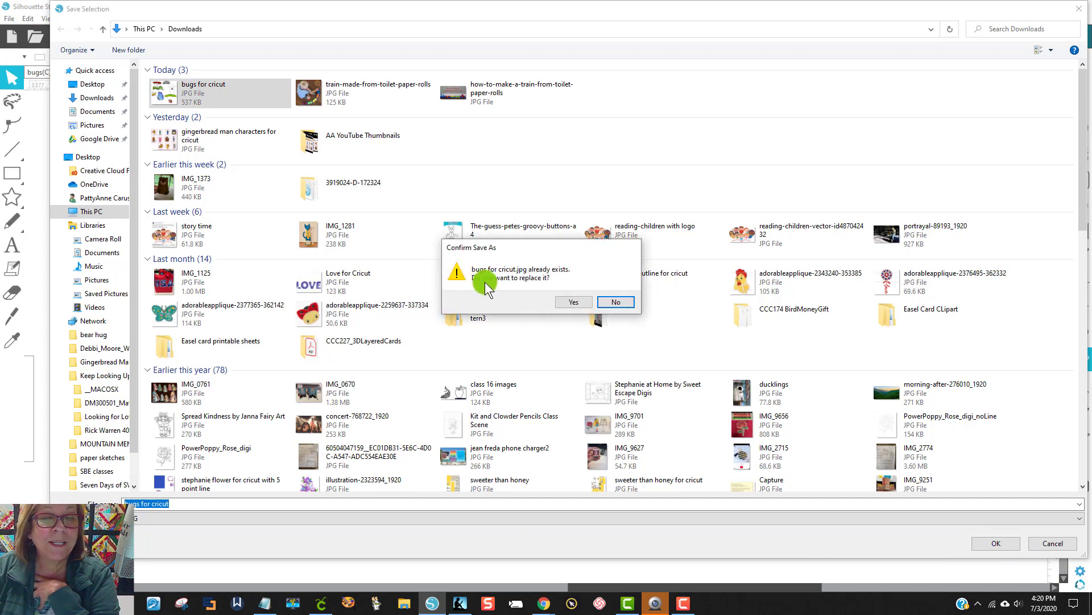
pyautogui.click(570, 300)
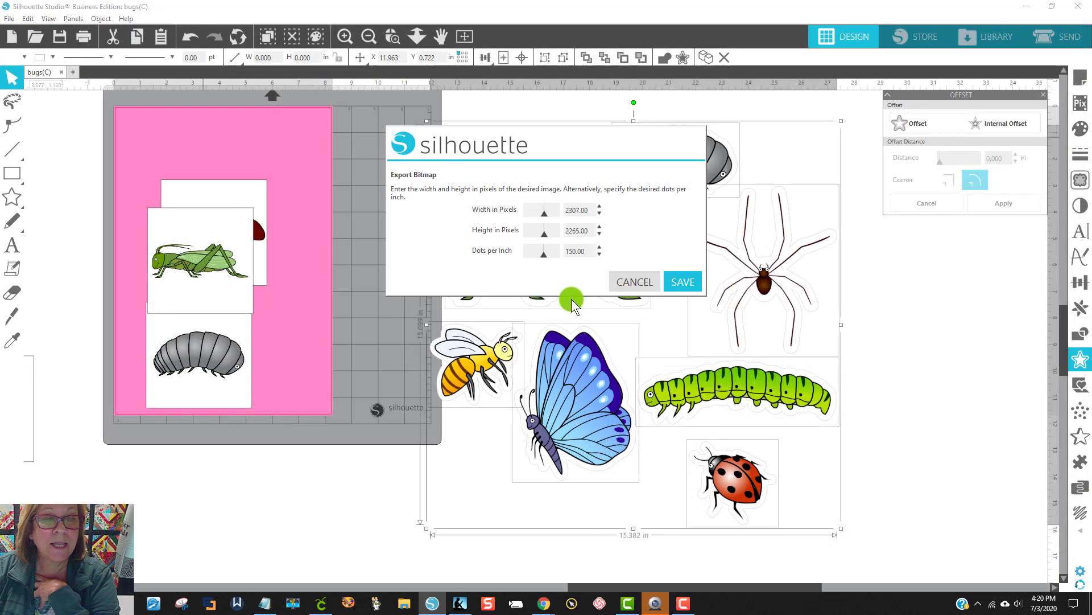
pyautogui.click(681, 278)
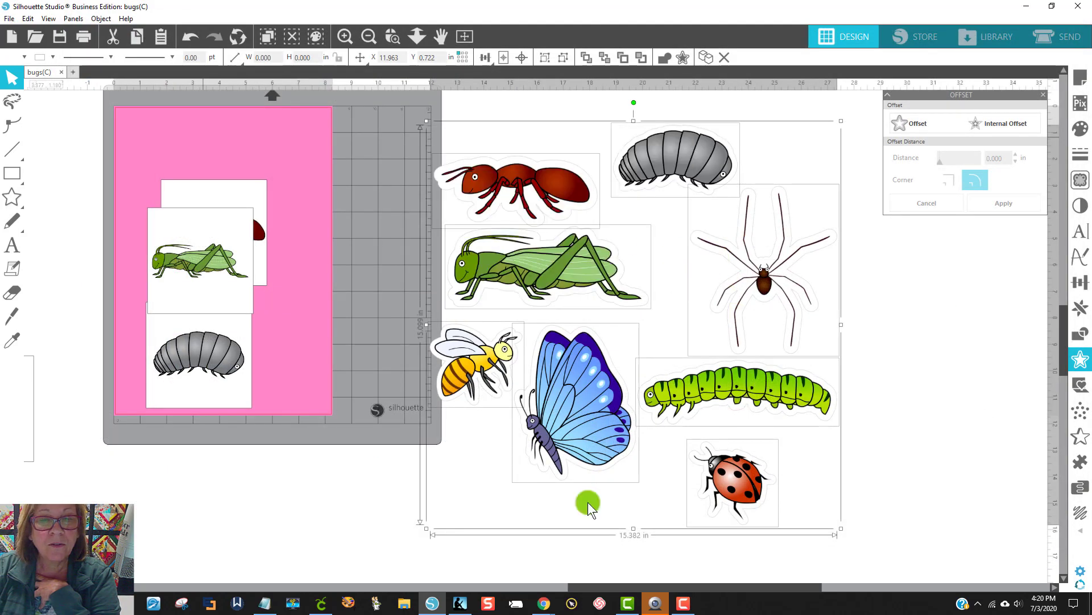
# Step: Switch to Cricut Design Space, discard the earlier unfinished upload, and upload the new "bugs for cricut" image from Downloads
pyautogui.click(325, 603)
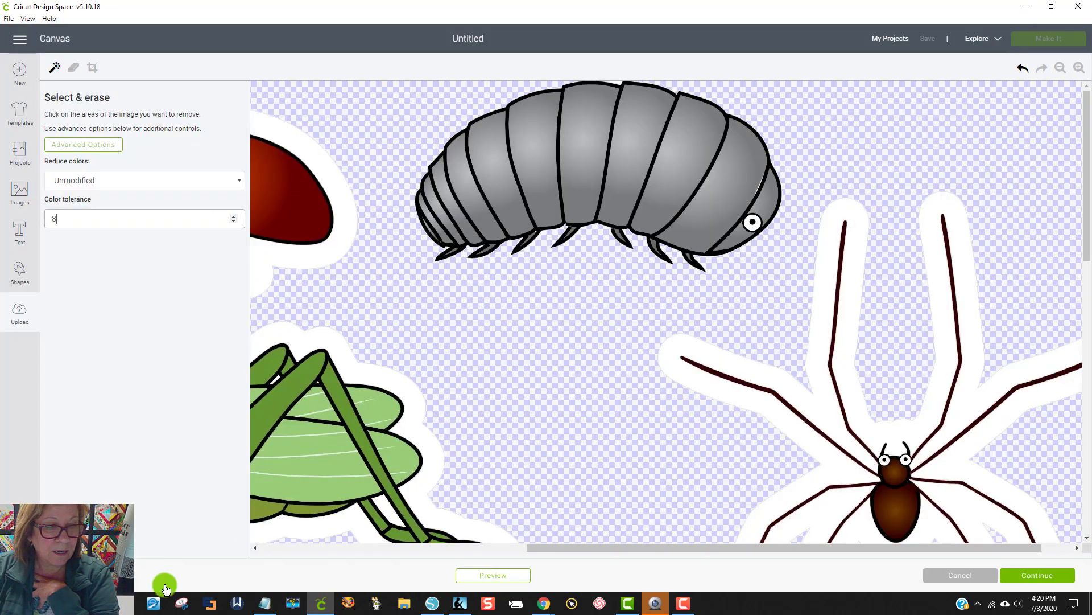
pyautogui.click(966, 575)
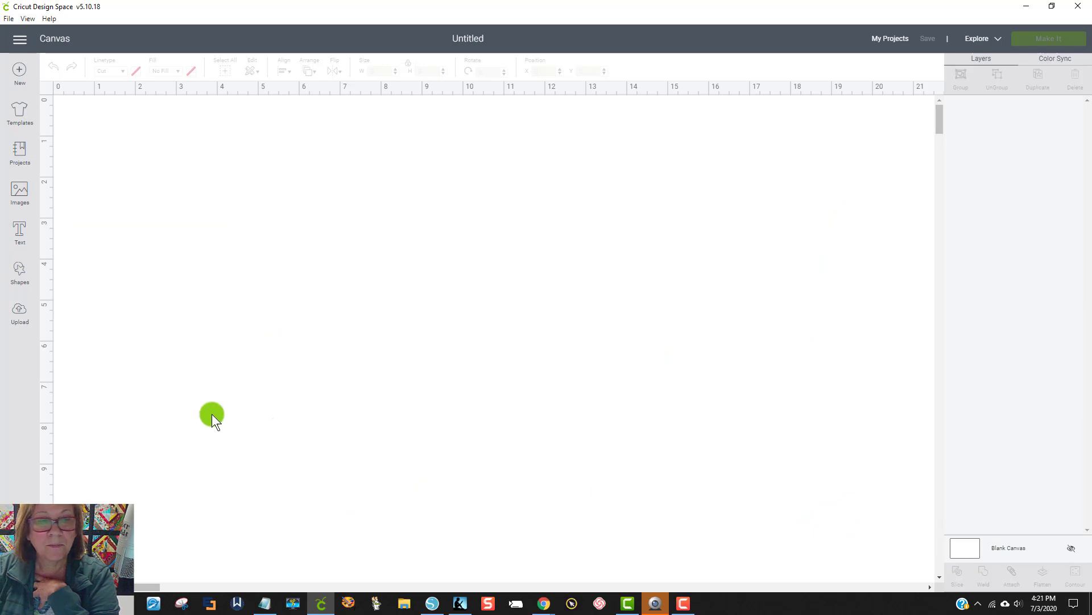
pyautogui.click(23, 320)
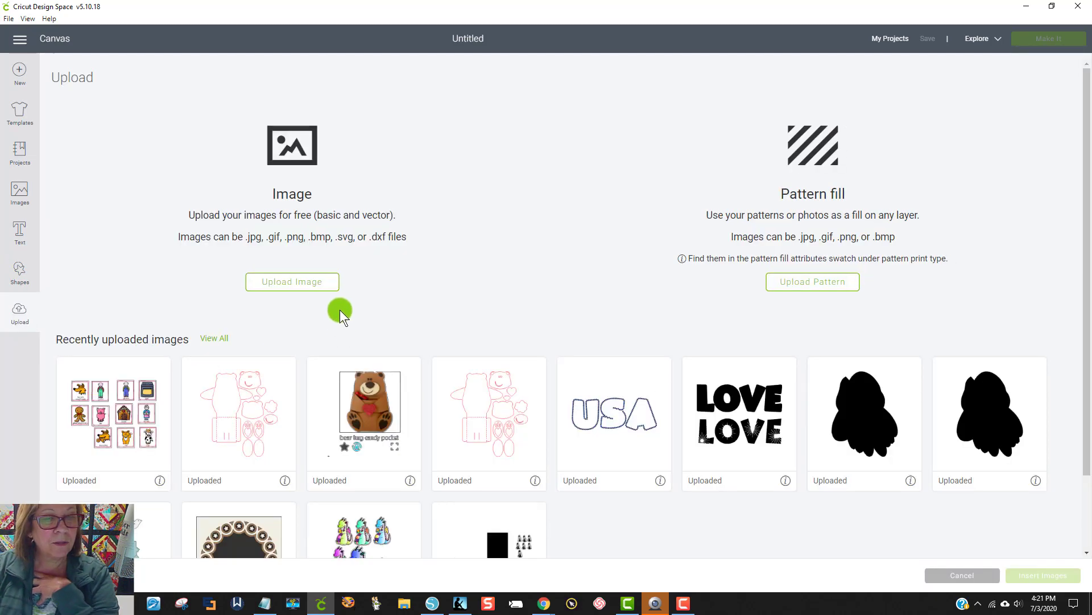
pyautogui.click(290, 292)
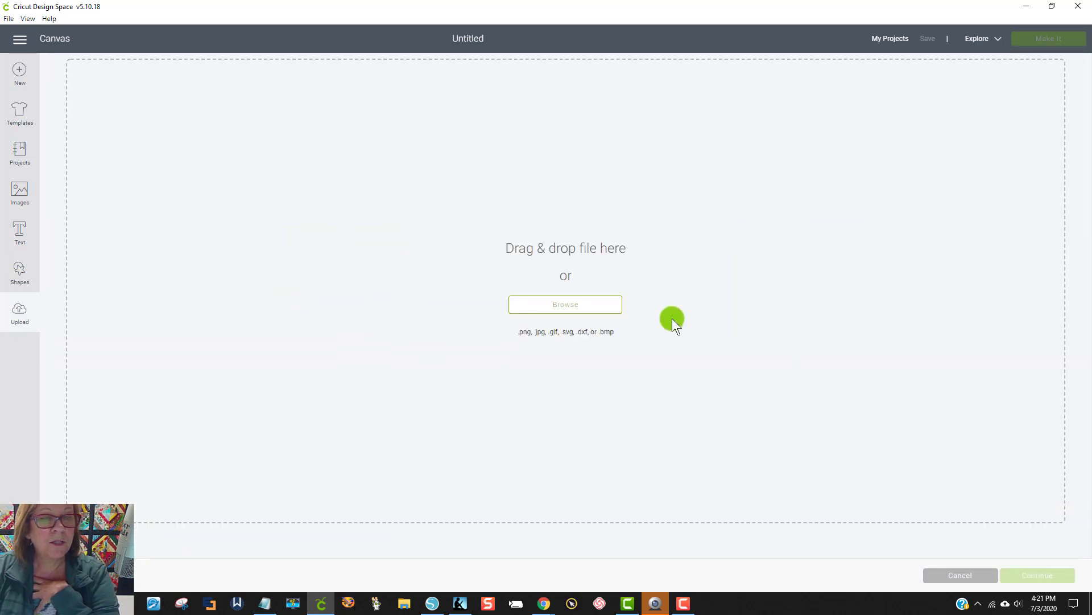
pyautogui.click(576, 291)
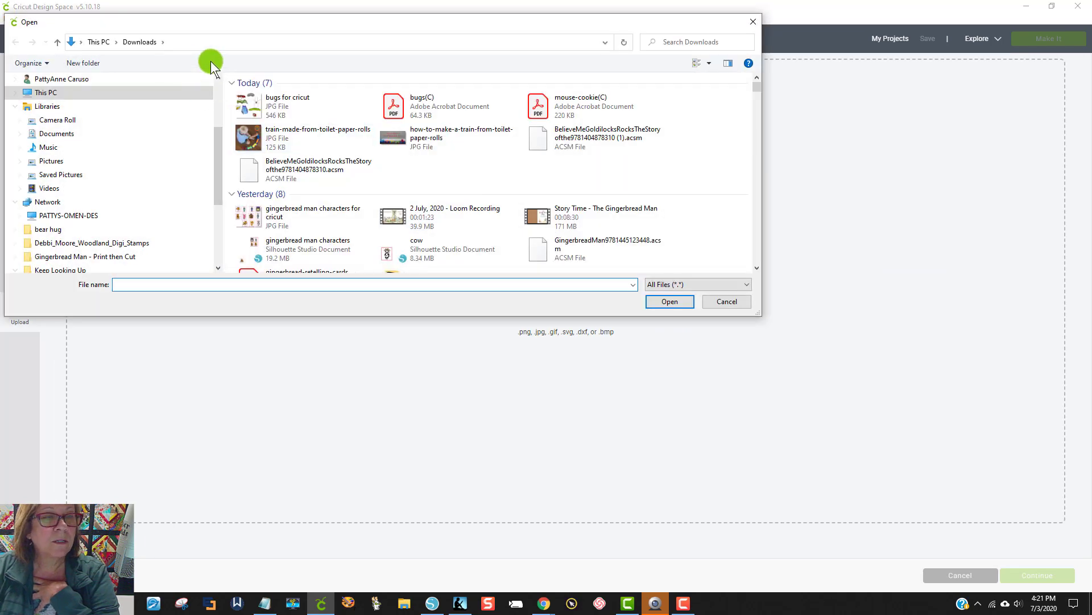
pyautogui.click(287, 97)
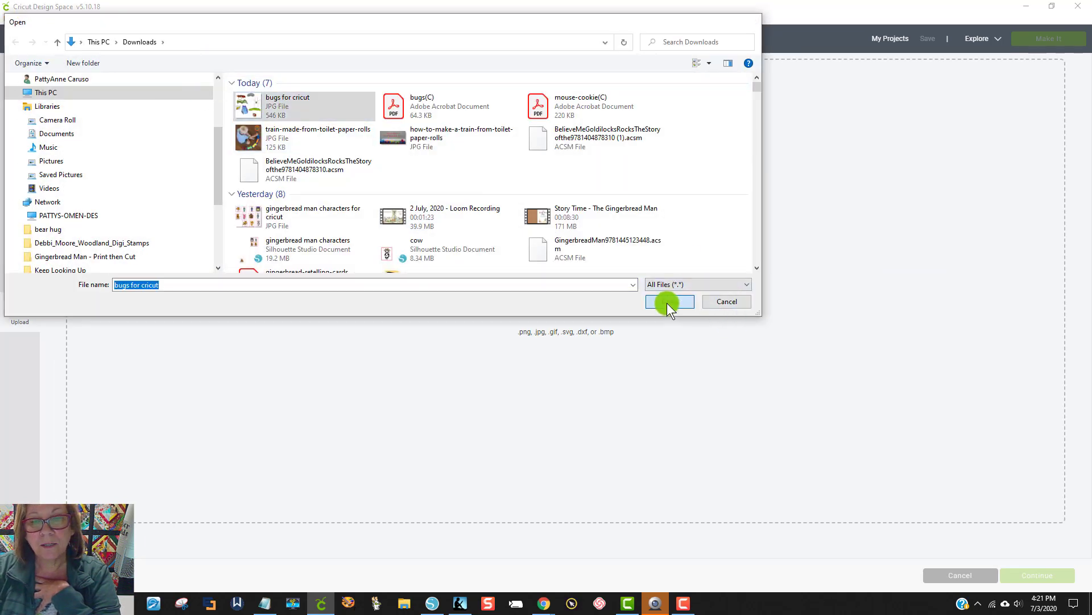
pyautogui.click(668, 302)
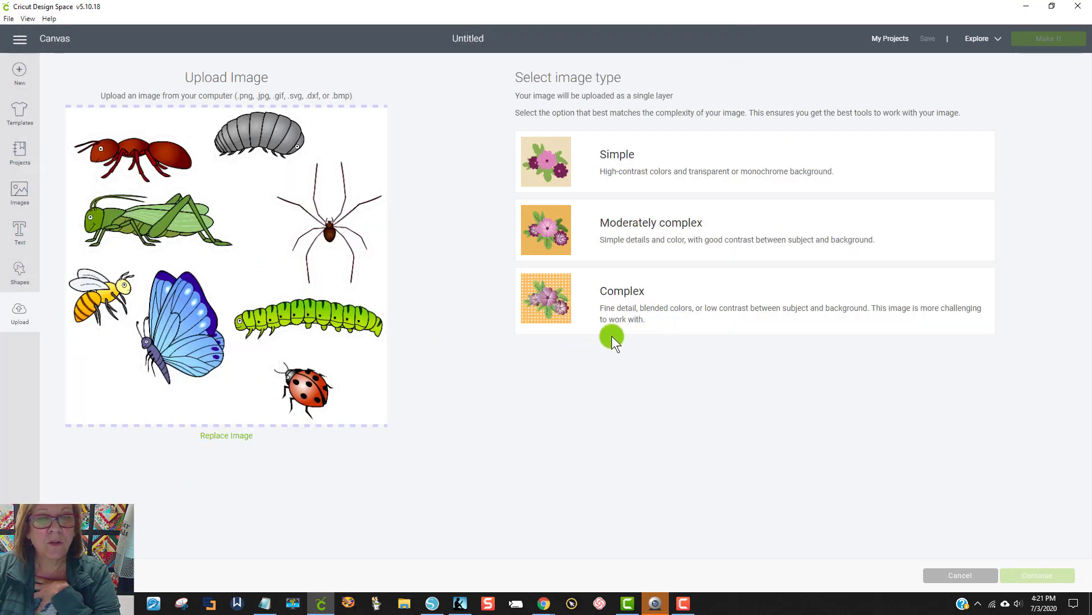
# Step: Treat the image as Complex and erase the white background outside the bug borders with a color tolerance of 8
pyautogui.click(665, 302)
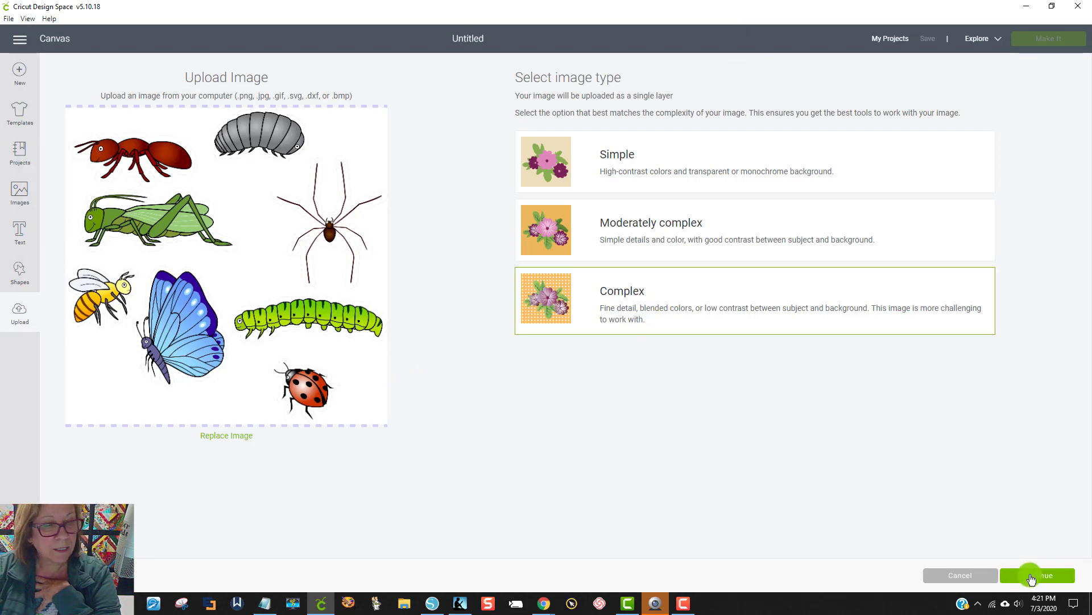
pyautogui.click(1033, 576)
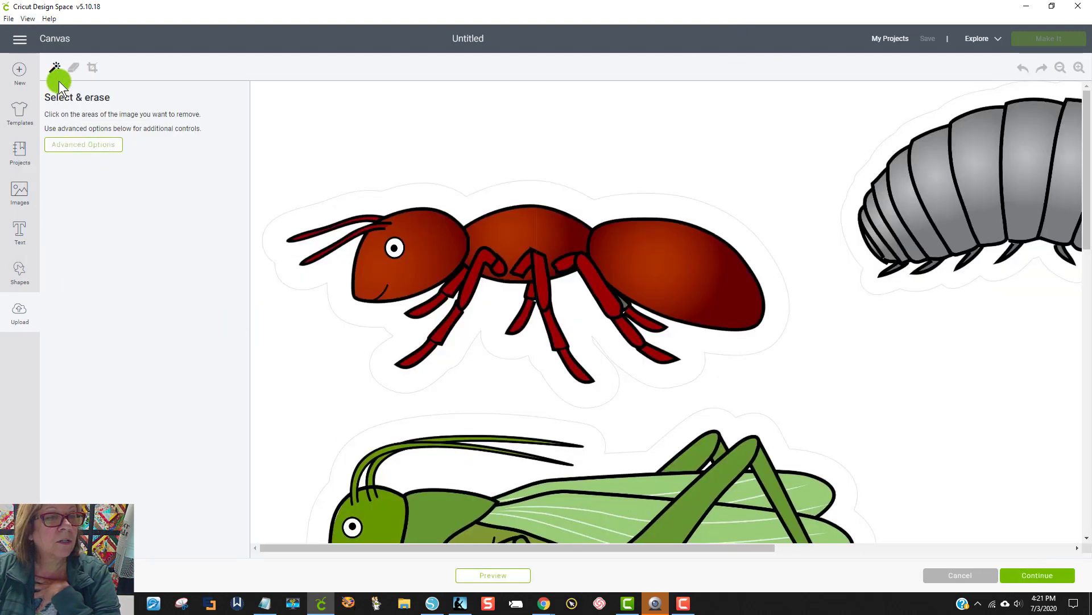
pyautogui.click(80, 146)
pyautogui.write('8')
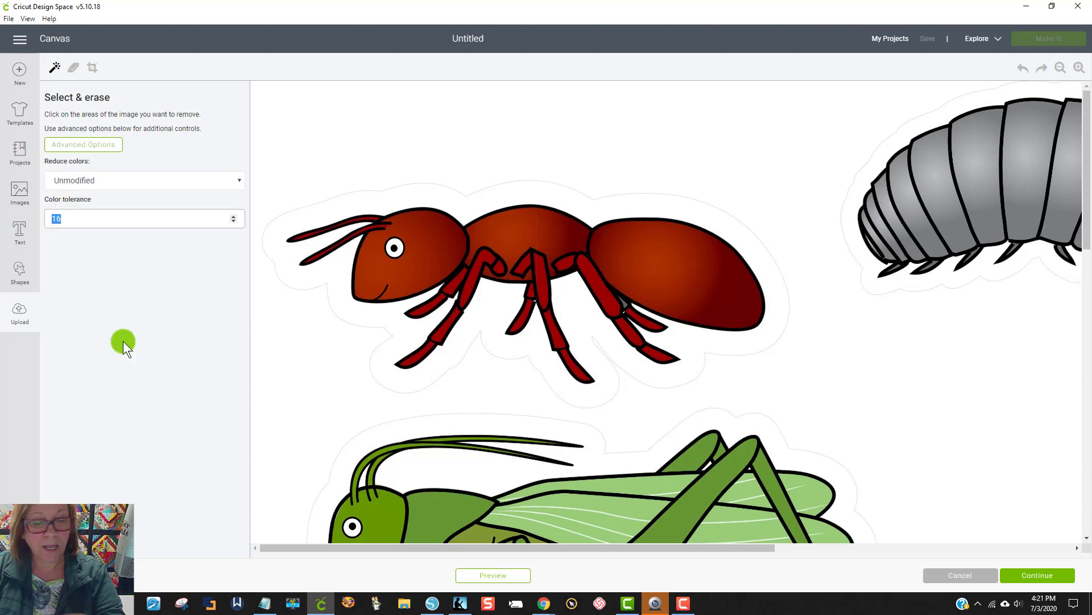
pyautogui.click(404, 117)
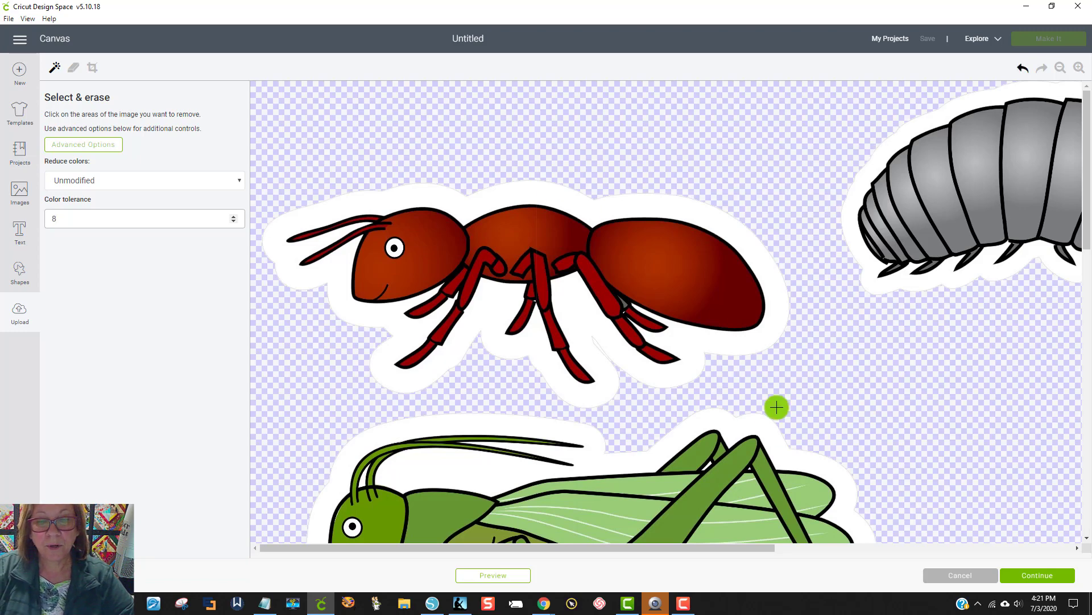
pyautogui.click(1056, 67)
pyautogui.click(1057, 68)
pyautogui.click(1057, 70)
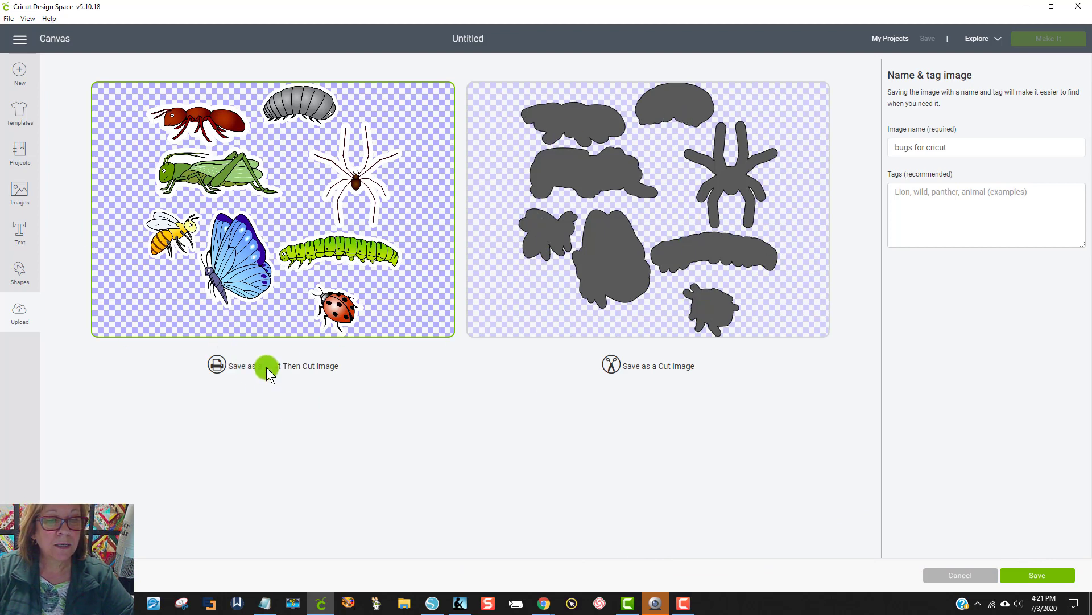
# Step: Save the cleaned bugs as a Print Then Cut image named "bugs for cricut" and insert it on the canvas
pyautogui.click(1026, 578)
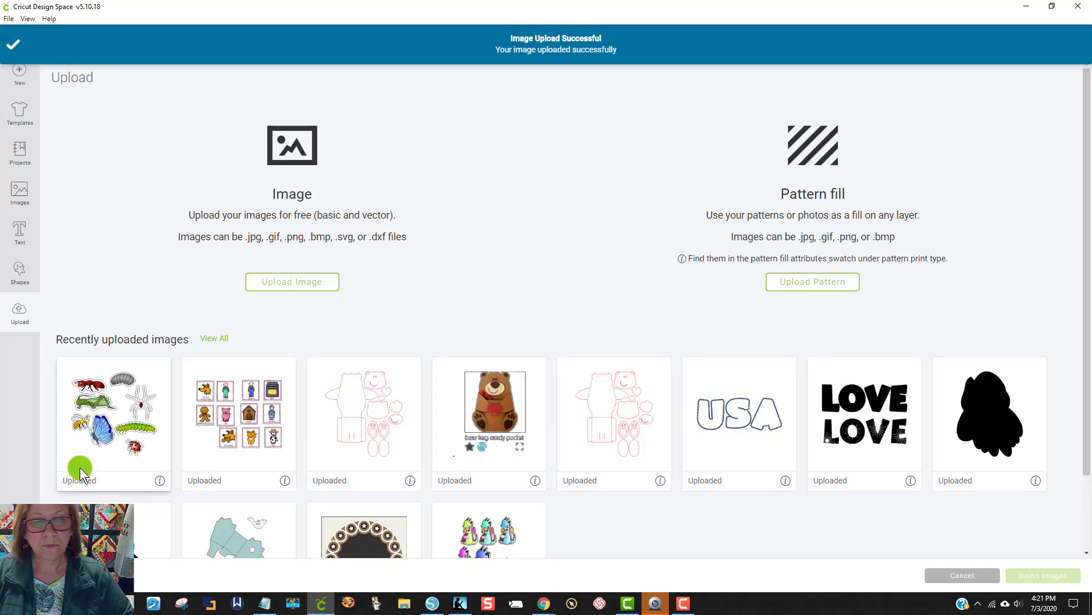
pyautogui.click(81, 427)
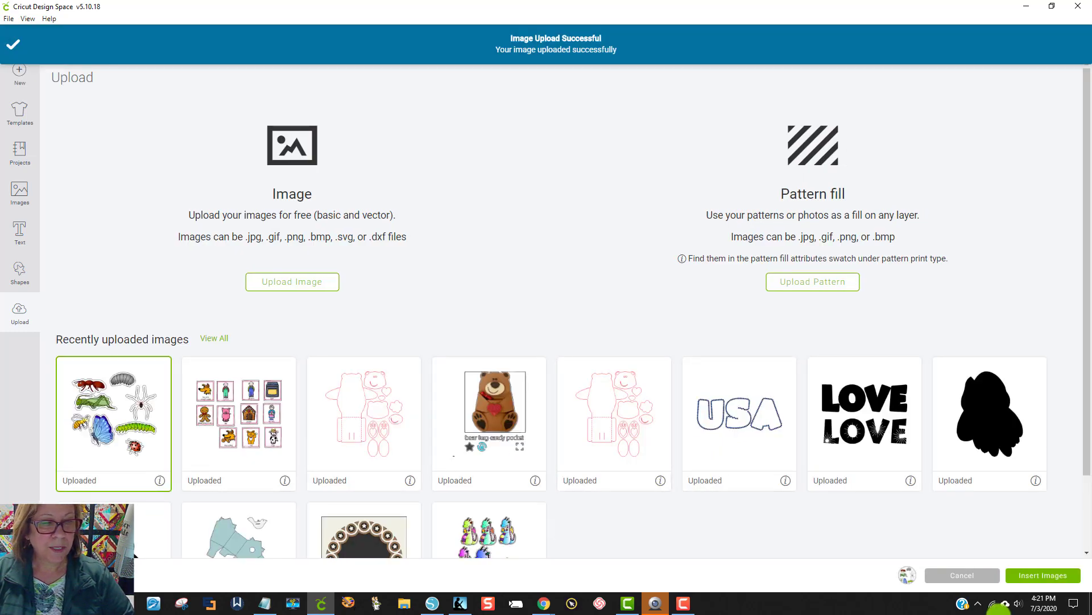
pyautogui.click(1050, 576)
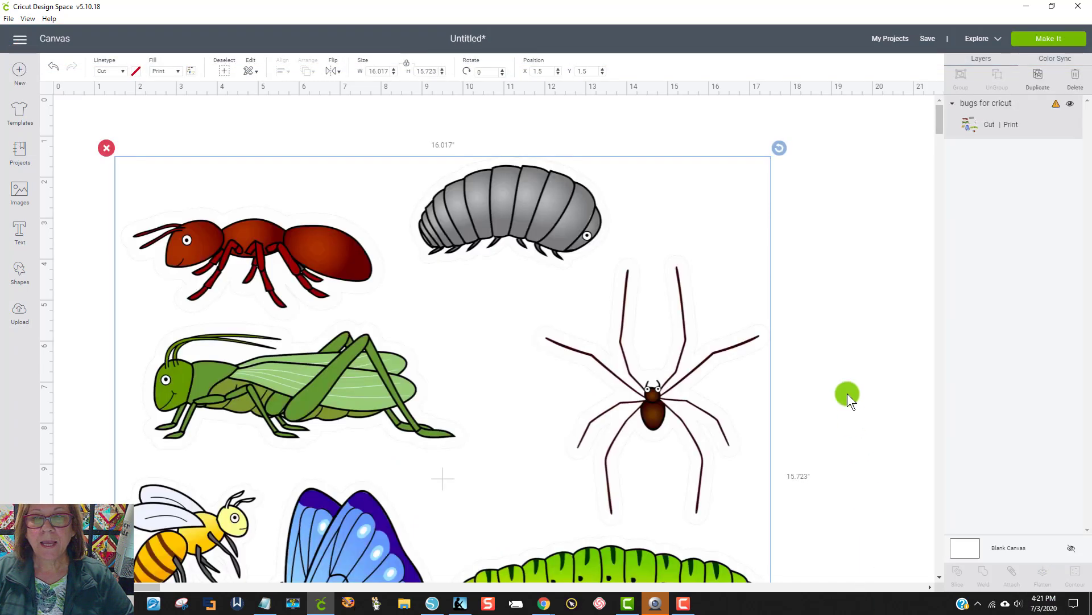
pyautogui.scroll(-5, 751, 285)
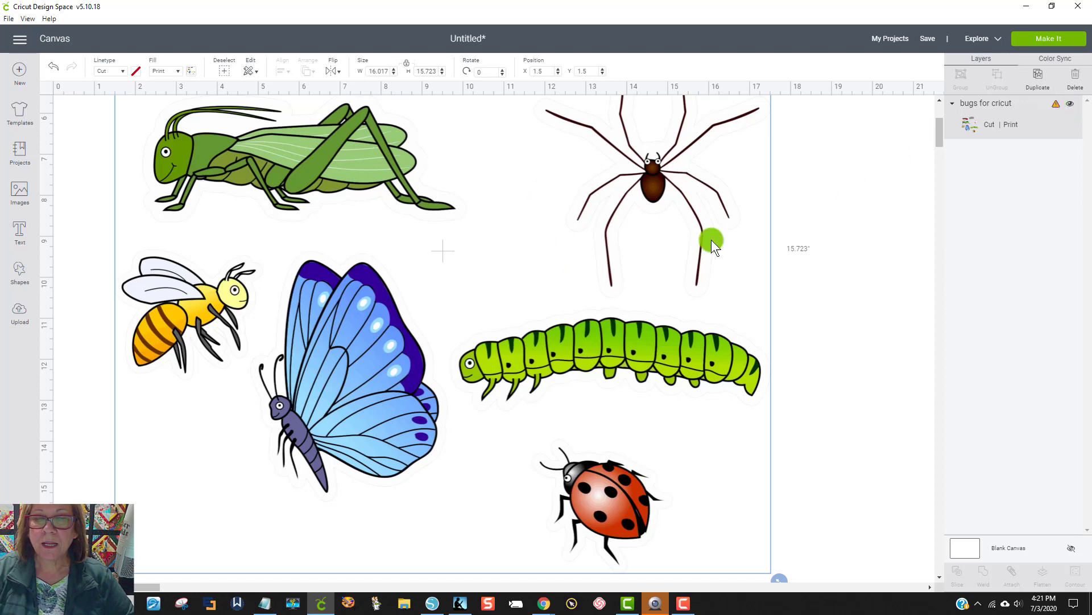
pyautogui.scroll(5, 439, 391)
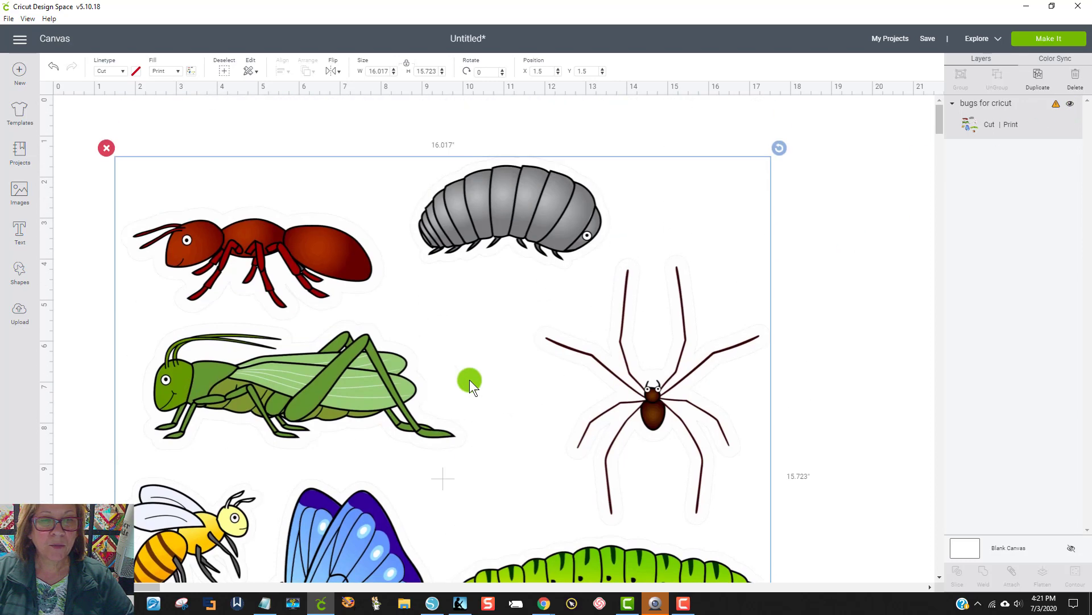
pyautogui.scroll(-1, 751, 304)
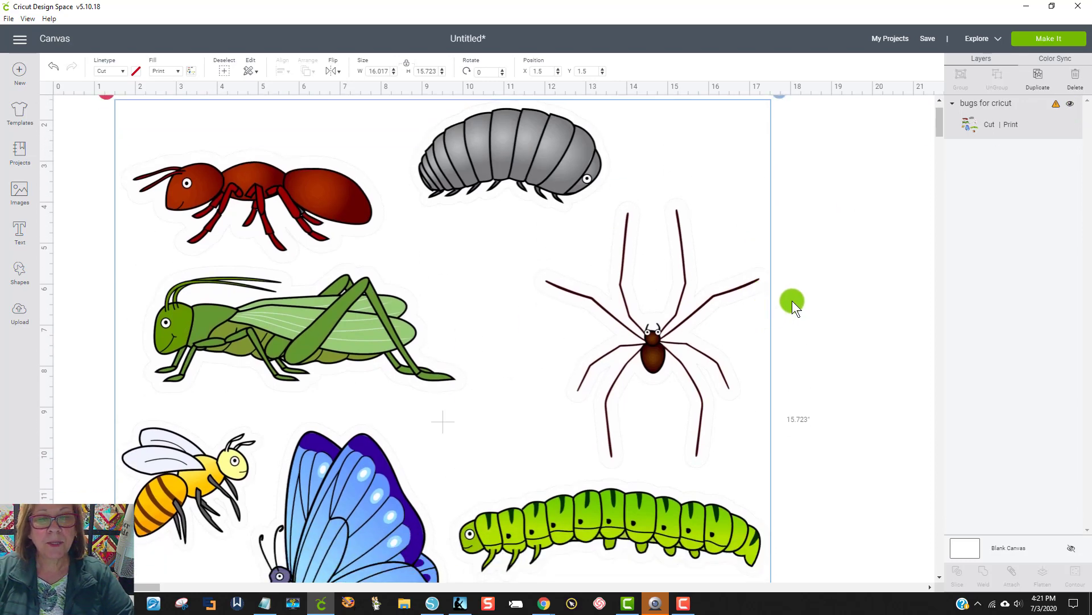
# Step: Insert a square and stretch it into a rectangle about 8.2 by 9.7 inches covering the spider and pill bug
pyautogui.scroll(1, 817, 268)
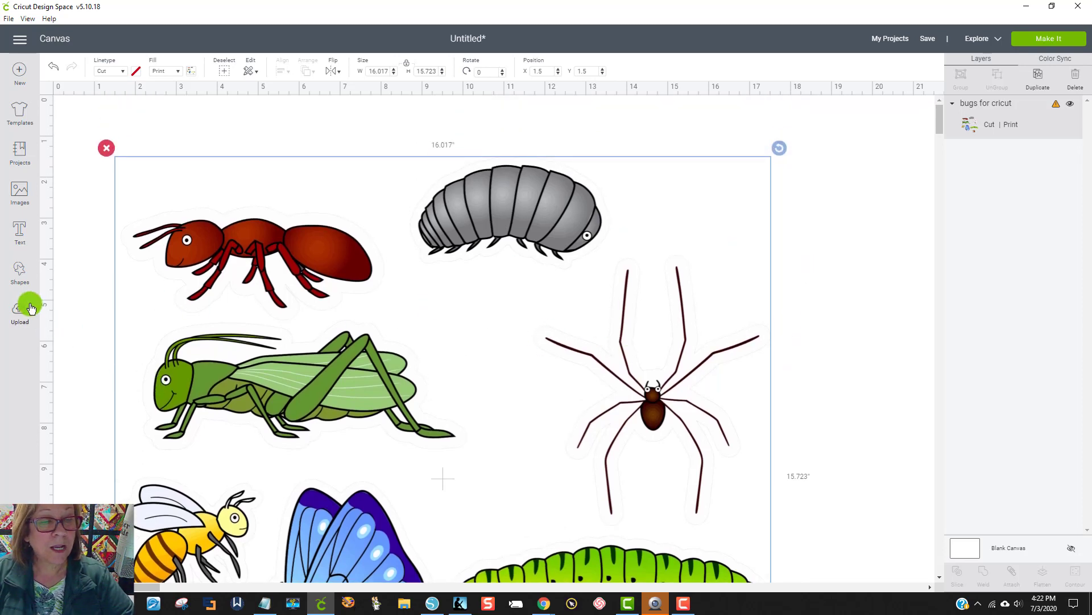
pyautogui.click(16, 279)
pyautogui.click(68, 195)
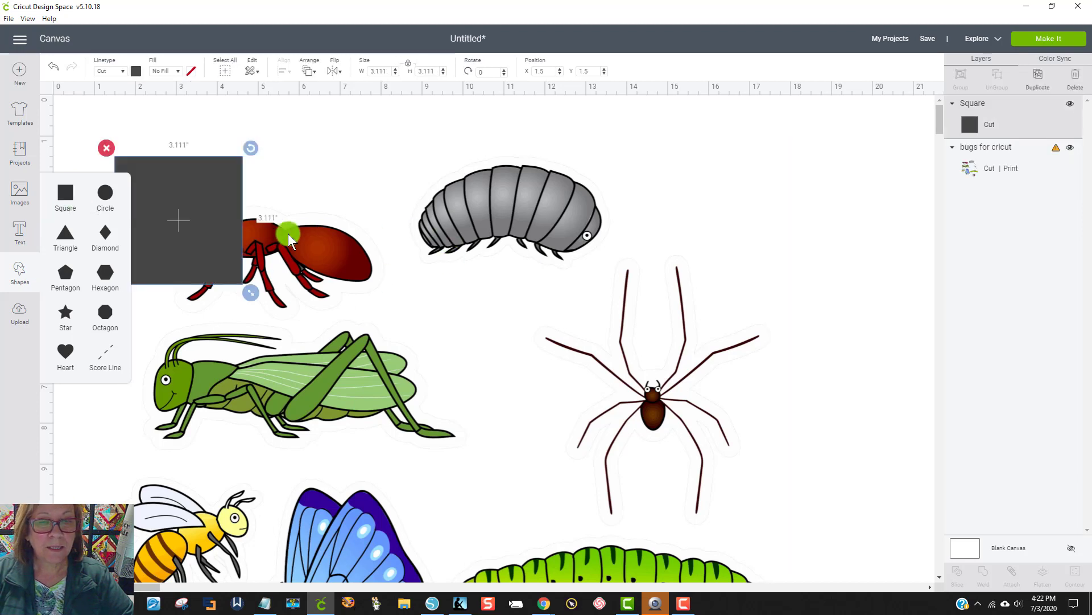
pyautogui.moveTo(227, 245); pyautogui.dragTo(831, 610)
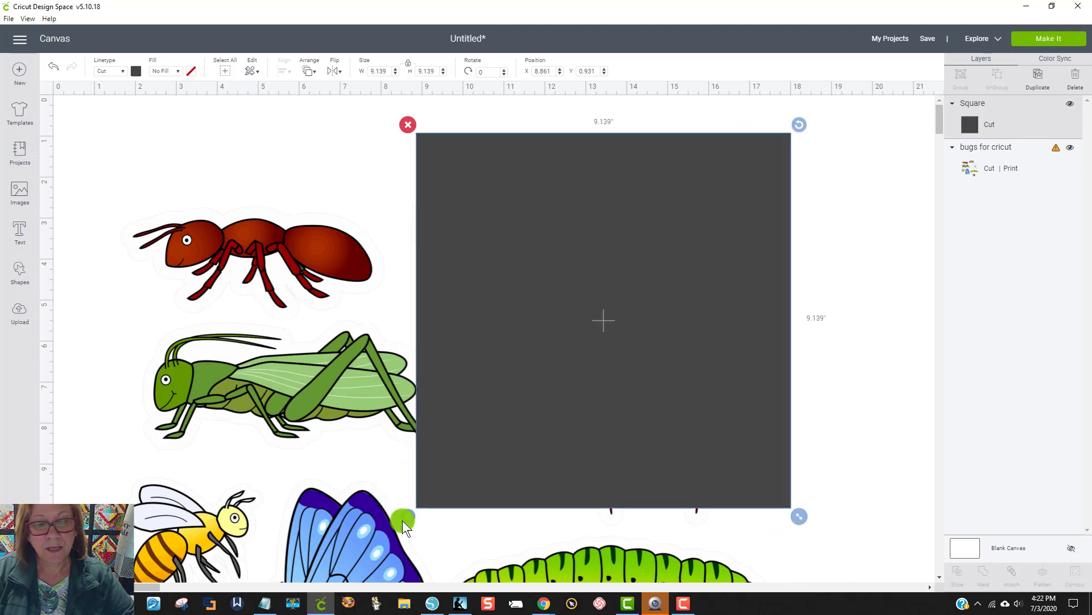
pyautogui.moveTo(804, 517); pyautogui.dragTo(754, 534)
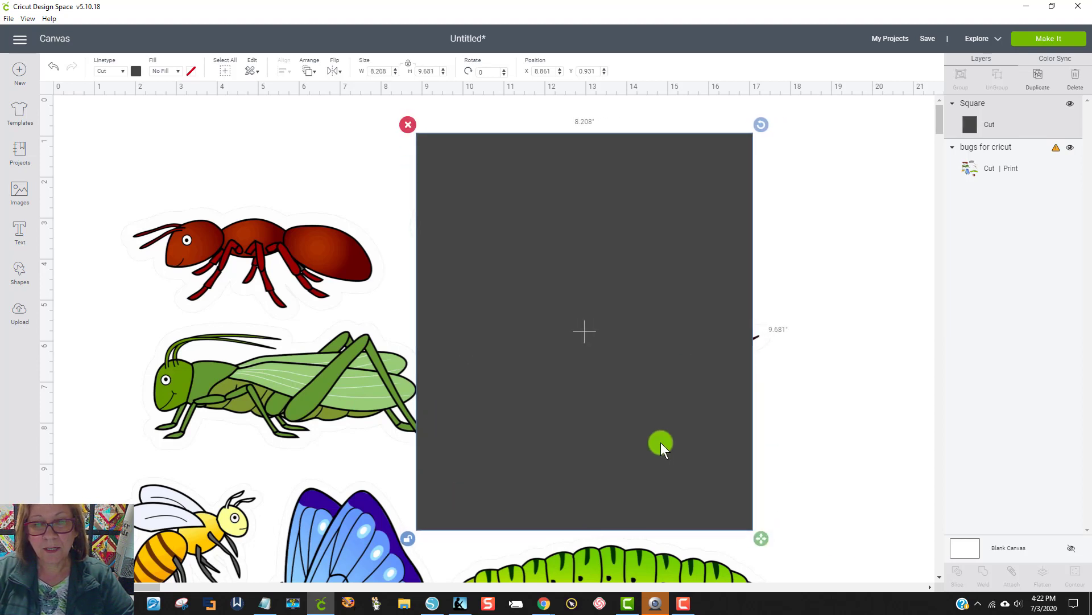
pyautogui.moveTo(660, 442)
pyautogui.mouseDown()
pyautogui.moveTo(678, 442)
pyautogui.moveTo(661, 433)
pyautogui.mouseUp()
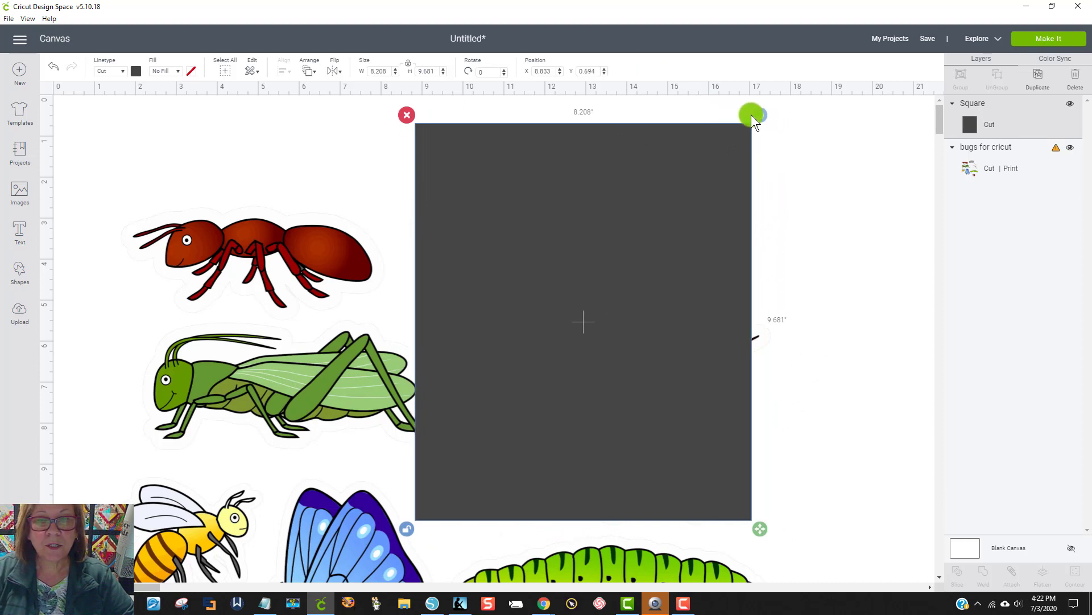
# Step: Tilt the rectangle to about 342 degrees and move it over the ant and grasshopper
pyautogui.moveTo(758, 117); pyautogui.dragTo(675, 95)
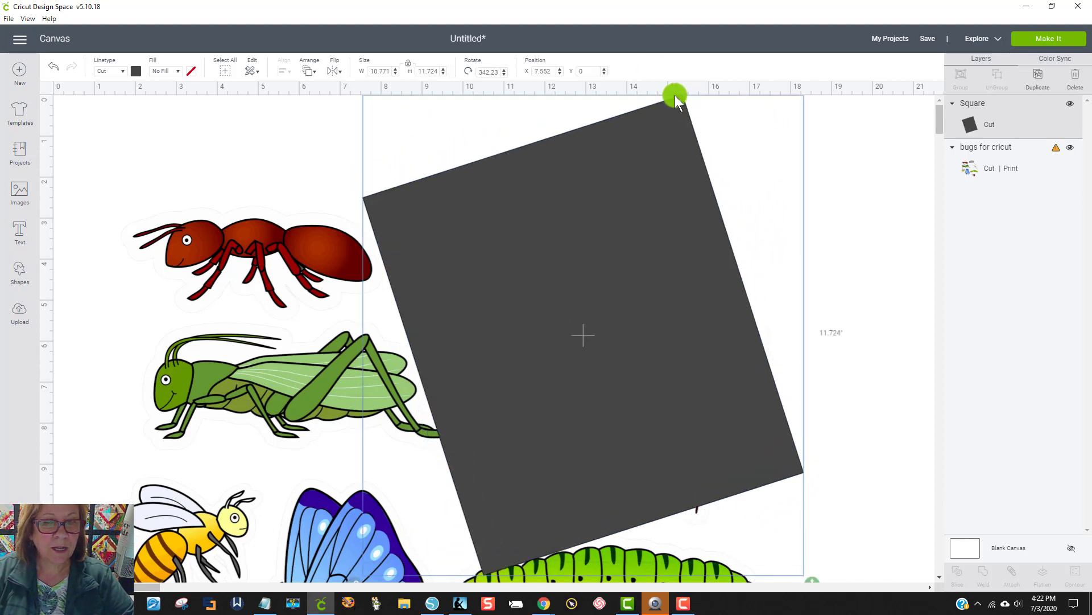
pyautogui.moveTo(680, 195); pyautogui.dragTo(371, 314)
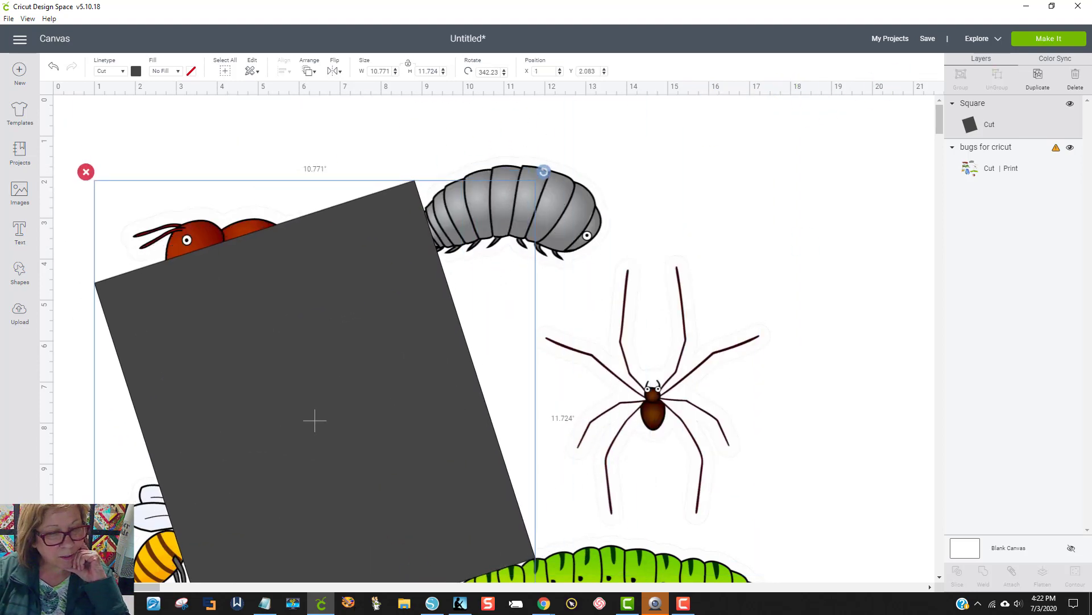
pyautogui.click(66, 570)
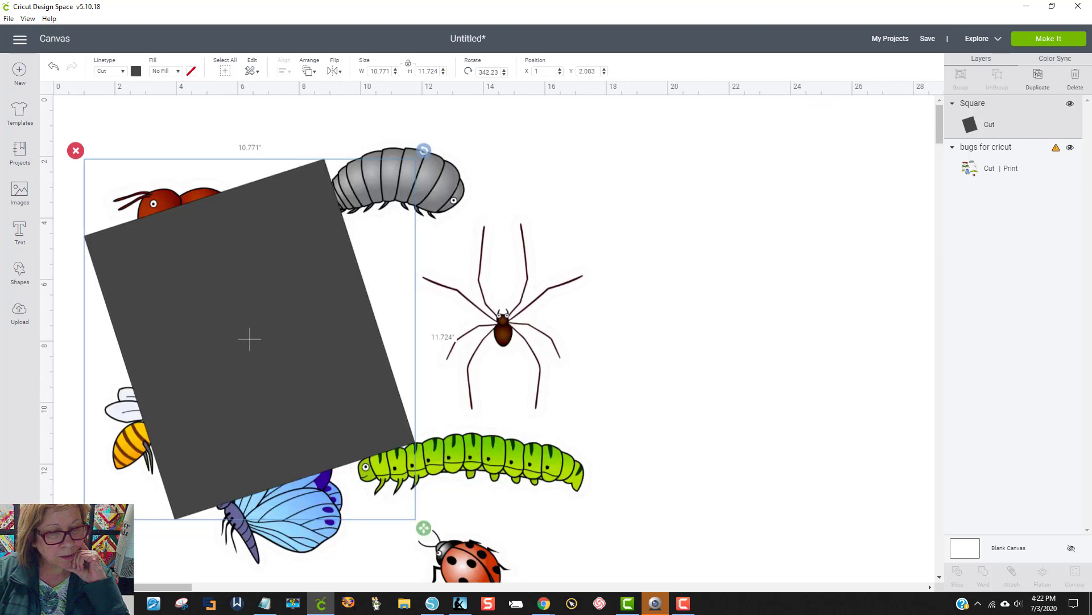
pyautogui.click(537, 353)
pyautogui.click(565, 231)
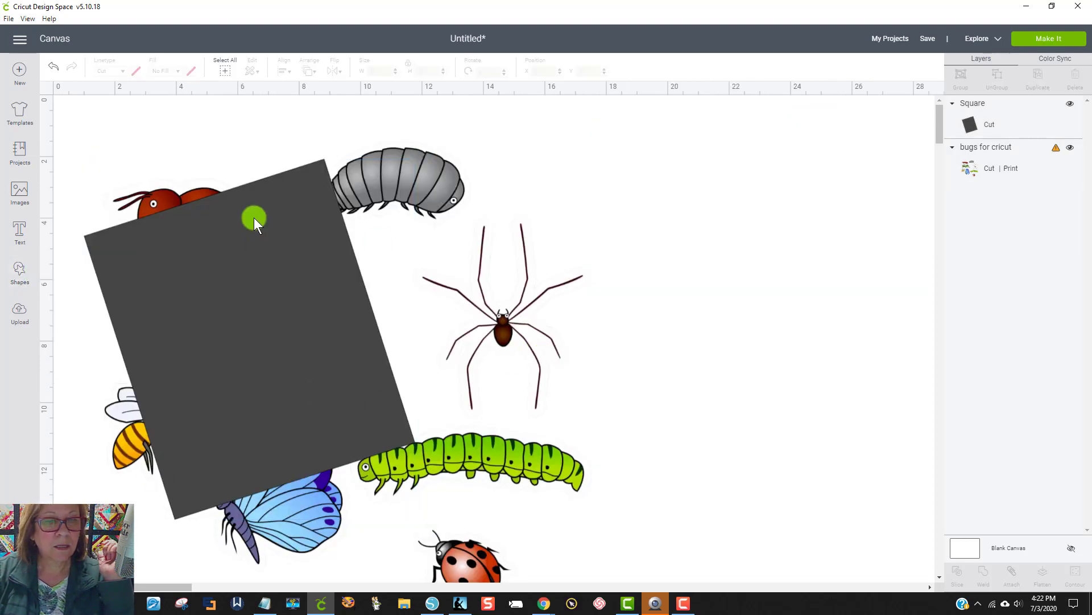
# Step: Rotate the rectangle back to nearly upright, shrink it to about 7 by 5 inches, and position it over only the ant
pyautogui.moveTo(254, 217); pyautogui.dragTo(236, 186)
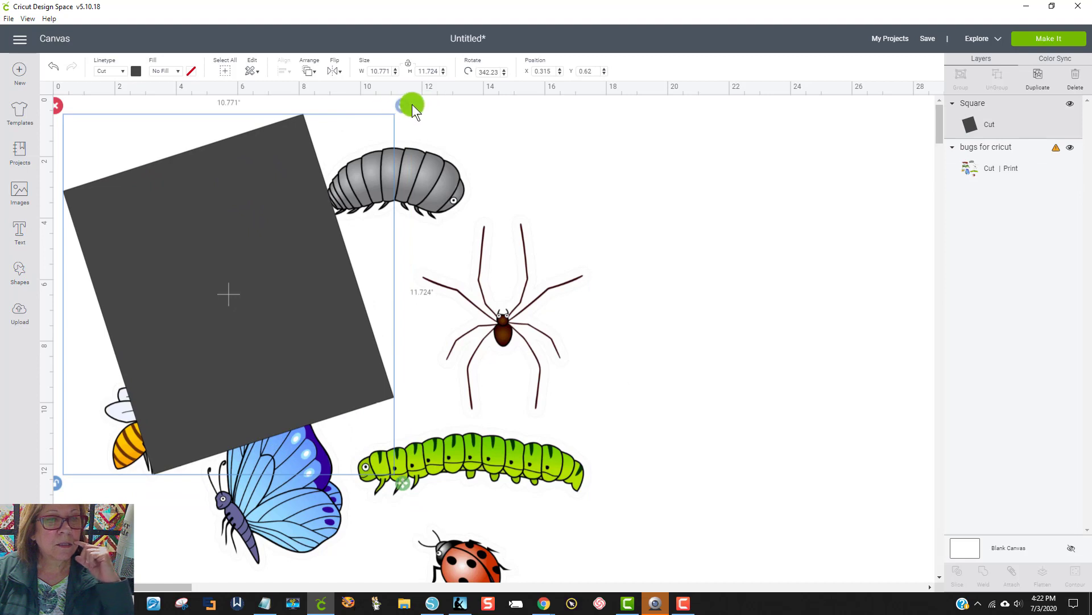
pyautogui.moveTo(403, 105); pyautogui.dragTo(448, 180)
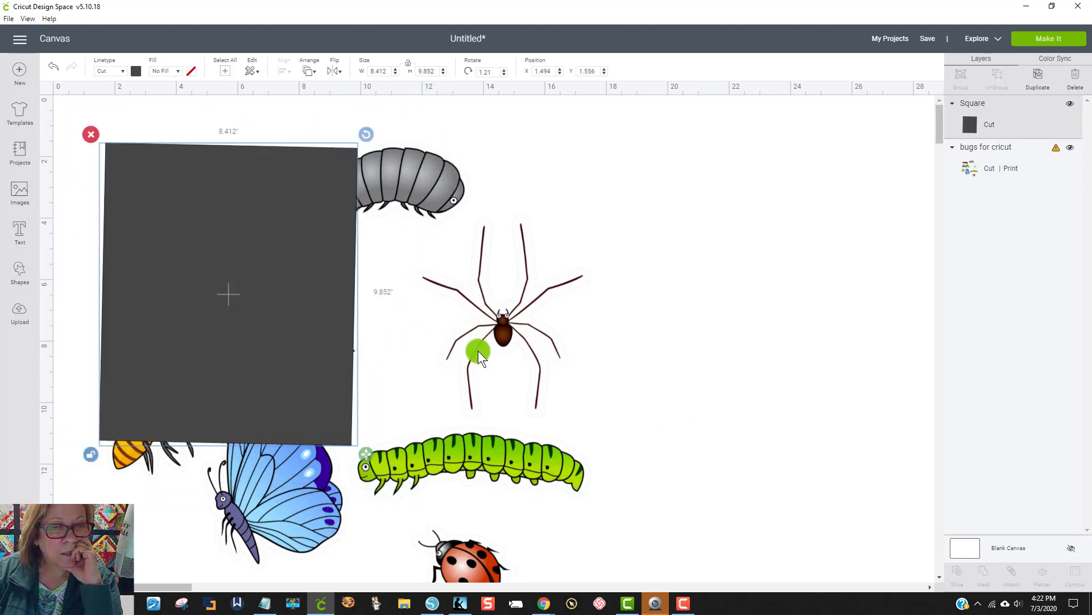
pyautogui.moveTo(261, 346); pyautogui.dragTo(208, 160)
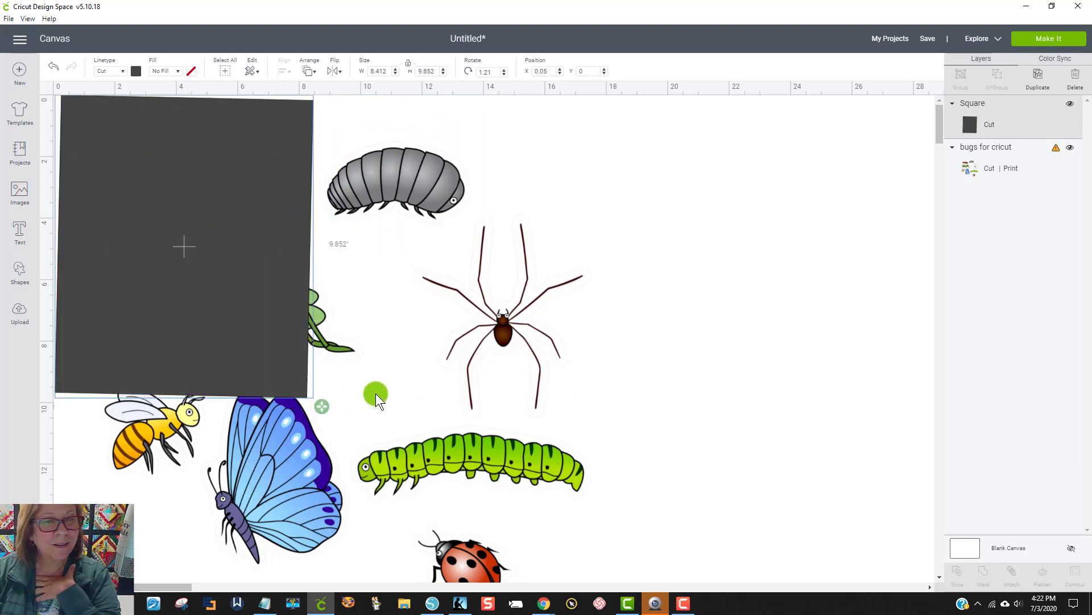
pyautogui.moveTo(310, 380); pyautogui.dragTo(278, 255)
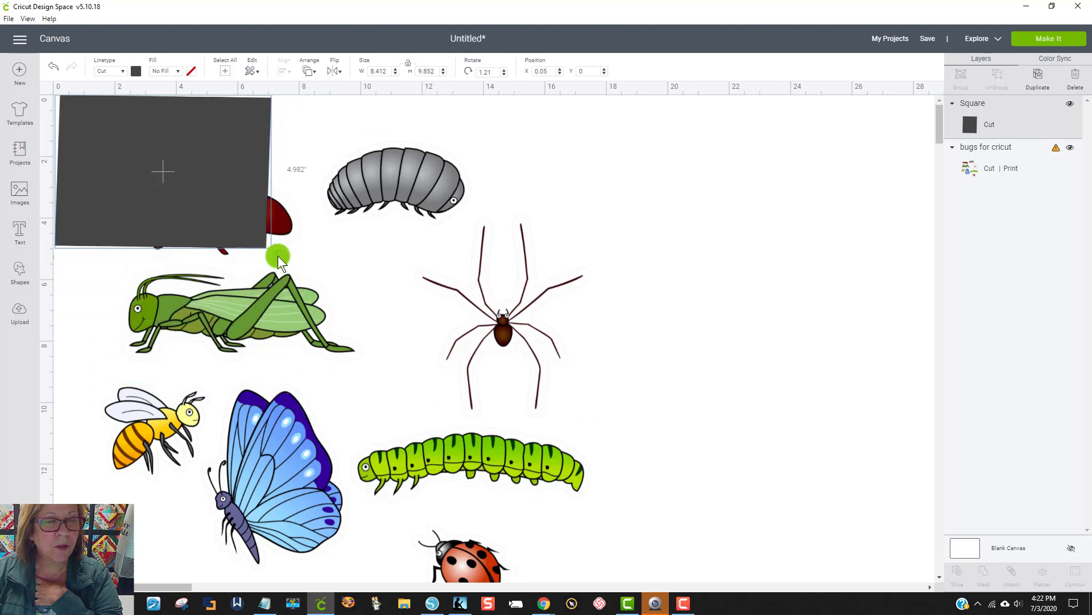
pyautogui.moveTo(224, 206); pyautogui.dragTo(253, 210)
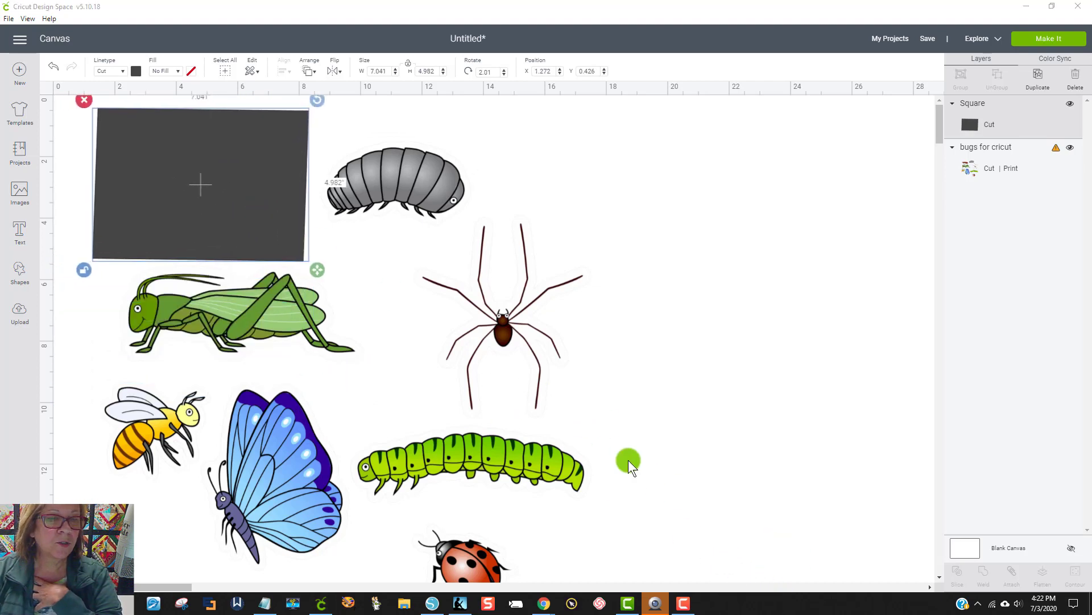
# Step: Slice the bugs image with the rectangle and delete the leftover dark ant silhouette and rectangle pieces
pyautogui.moveTo(590, 470); pyautogui.dragTo(122, 155)
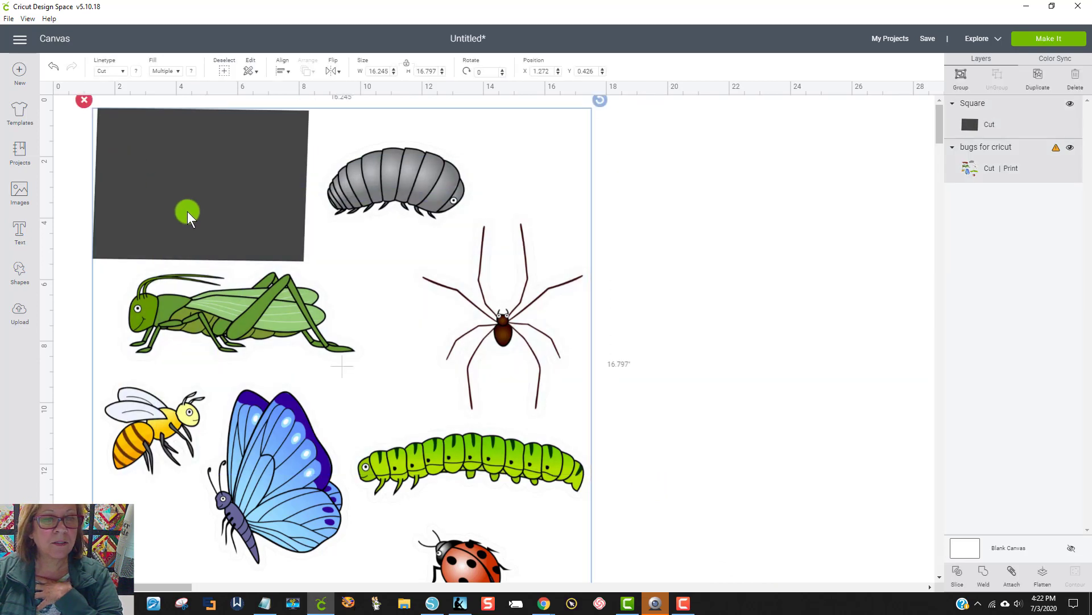
pyautogui.click(961, 579)
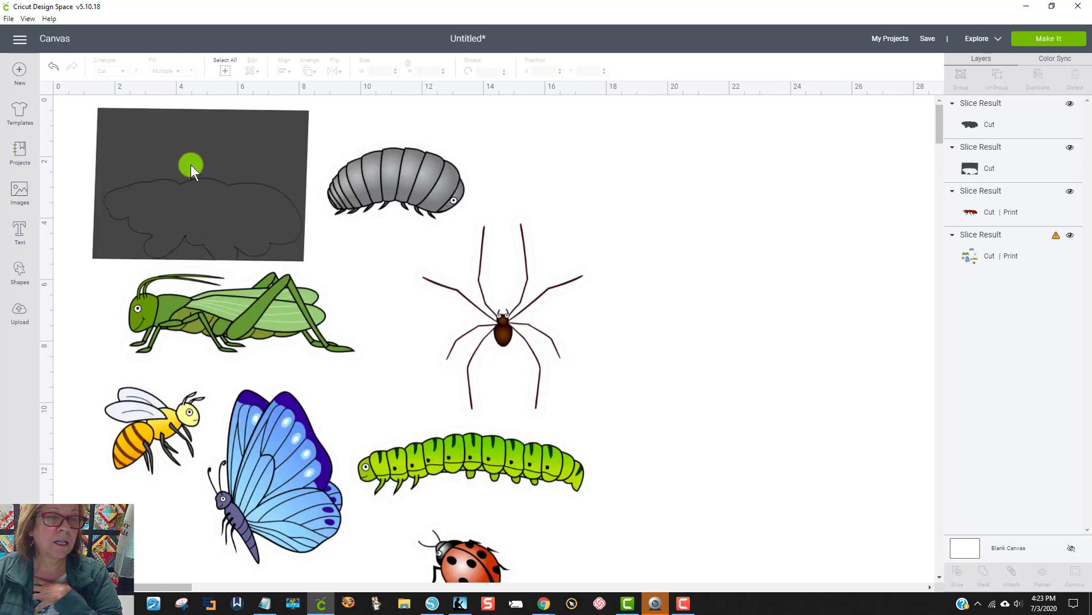
pyautogui.moveTo(190, 165); pyautogui.dragTo(933, 239)
pyautogui.moveTo(247, 213); pyautogui.dragTo(663, 267)
pyautogui.press('Delete')
pyautogui.click(808, 203)
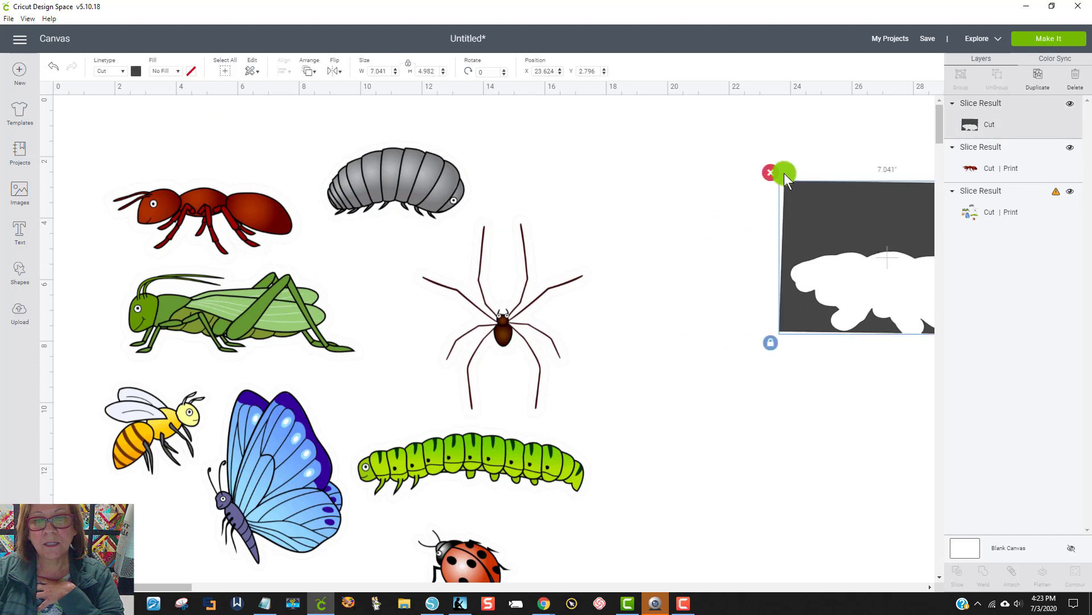
pyautogui.press('Delete')
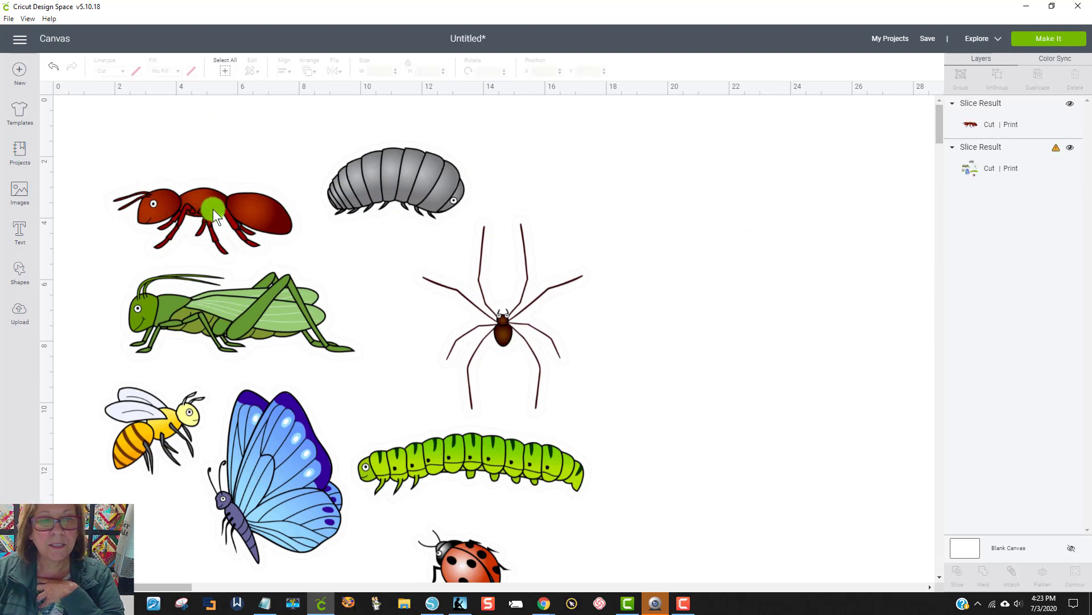
# Step: Move the separated ant to the right of the bug sheet and shift the remaining bugs toward the canvas's upper-left corner
pyautogui.moveTo(213, 209); pyautogui.dragTo(681, 183)
pyautogui.click(385, 220)
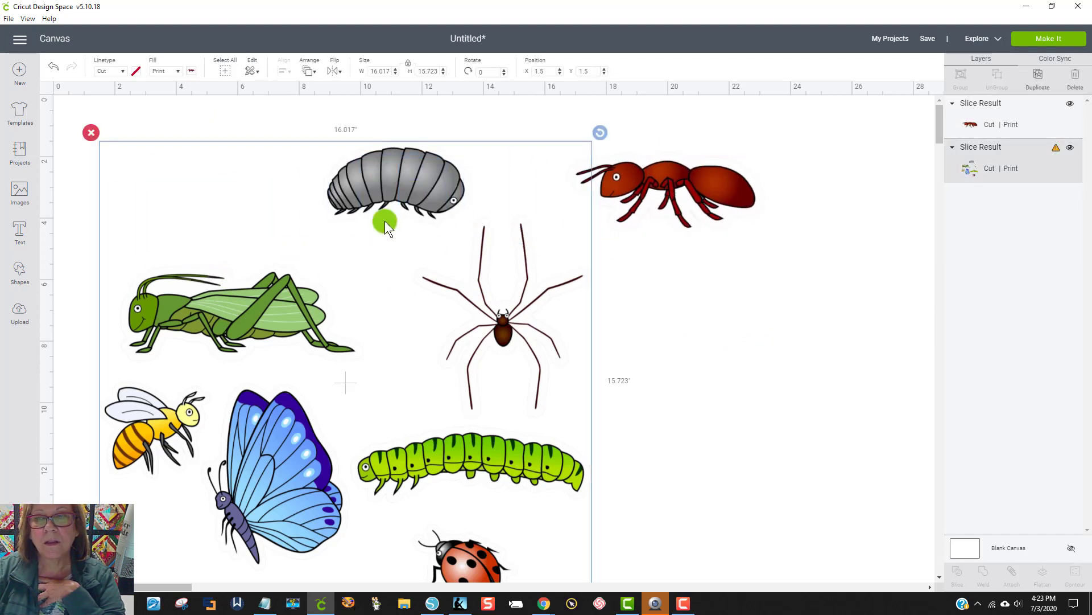
pyautogui.moveTo(230, 319); pyautogui.dragTo(197, 255)
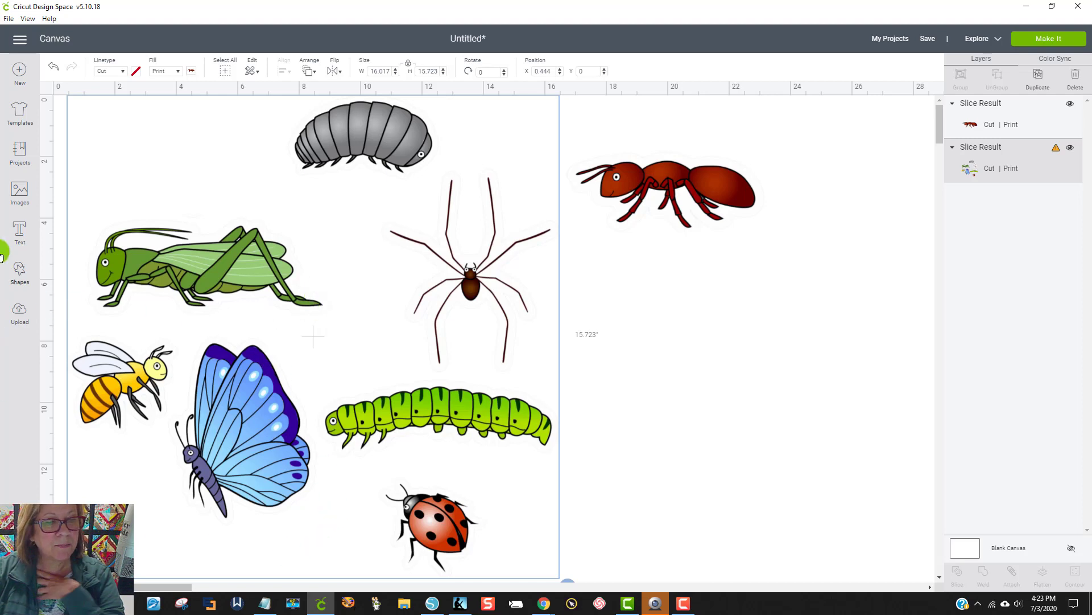
# Step: Insert another square and stretch it to about 8.1 by 6.6 inches so it covers the bee and butterfly
pyautogui.click(19, 271)
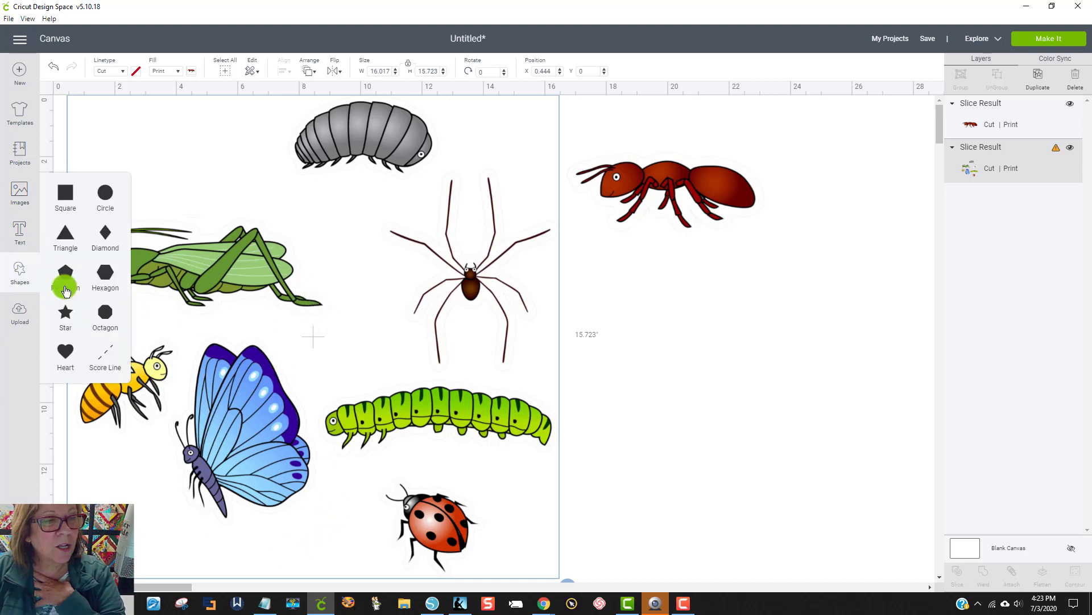
pyautogui.click(66, 197)
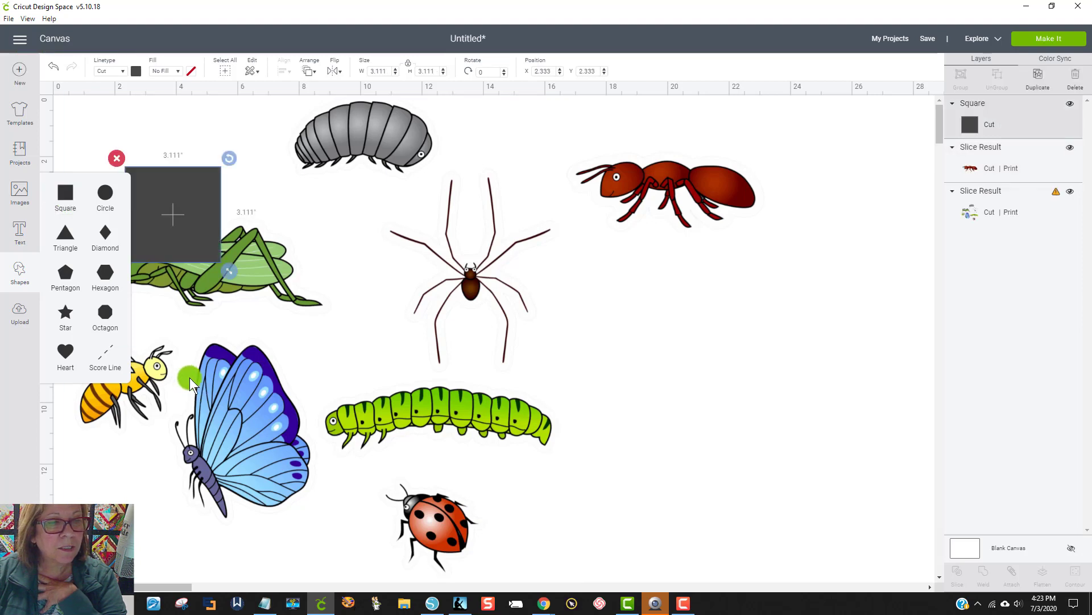
pyautogui.moveTo(179, 224); pyautogui.dragTo(176, 451)
pyautogui.click(153, 477)
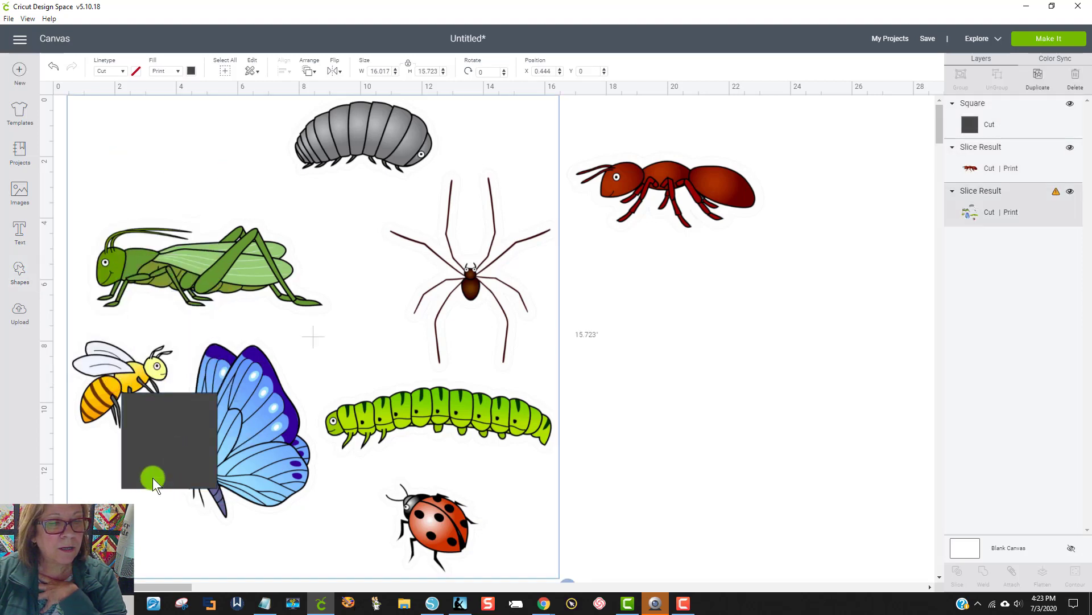
pyautogui.click(152, 476)
pyautogui.click(152, 477)
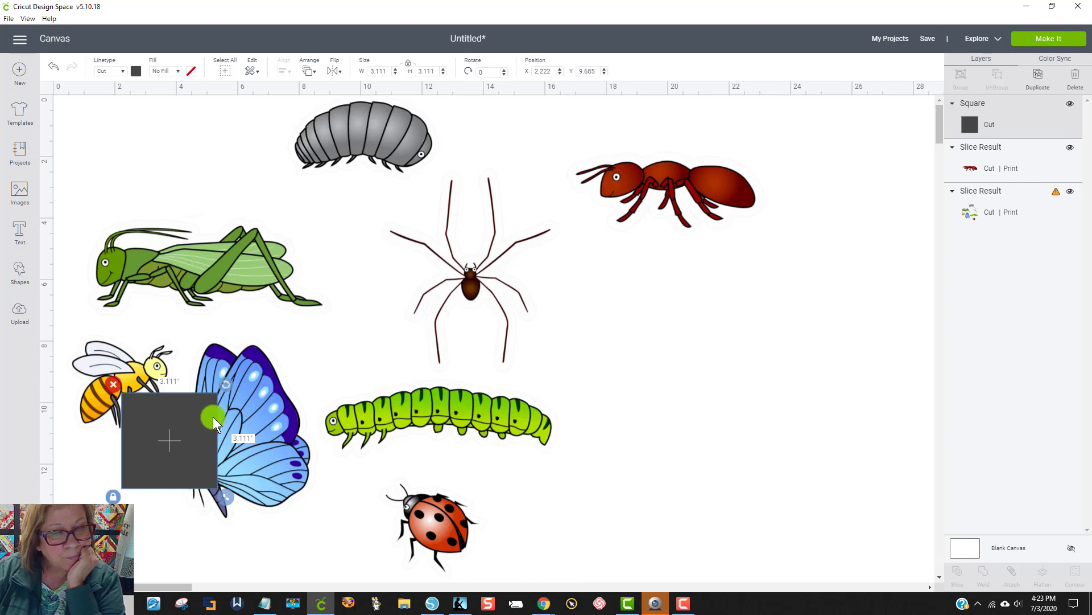
pyautogui.moveTo(183, 429); pyautogui.dragTo(130, 367)
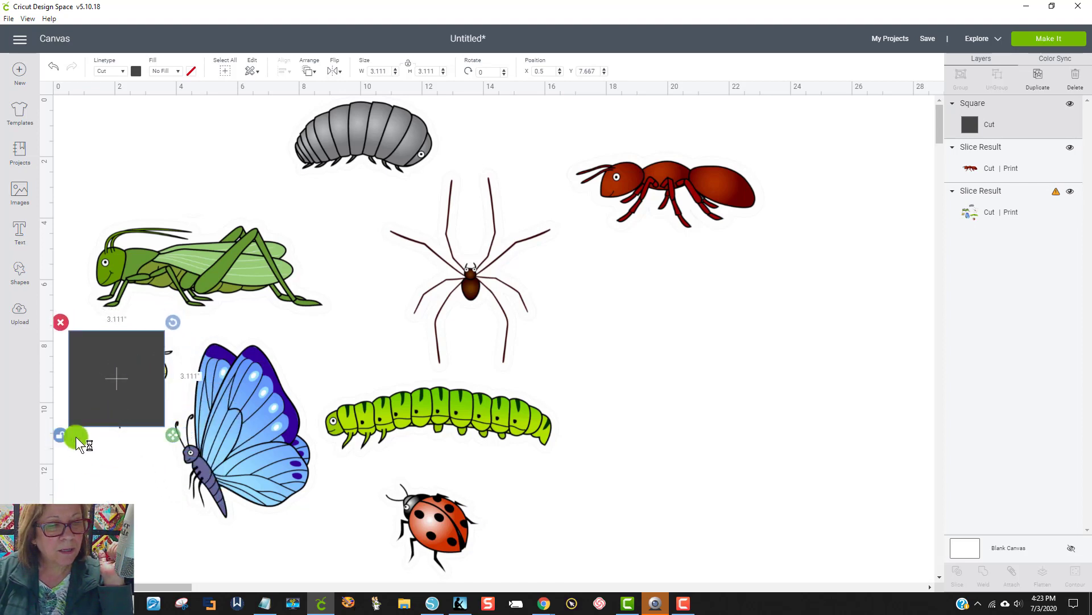
pyautogui.moveTo(171, 429); pyautogui.dragTo(272, 471)
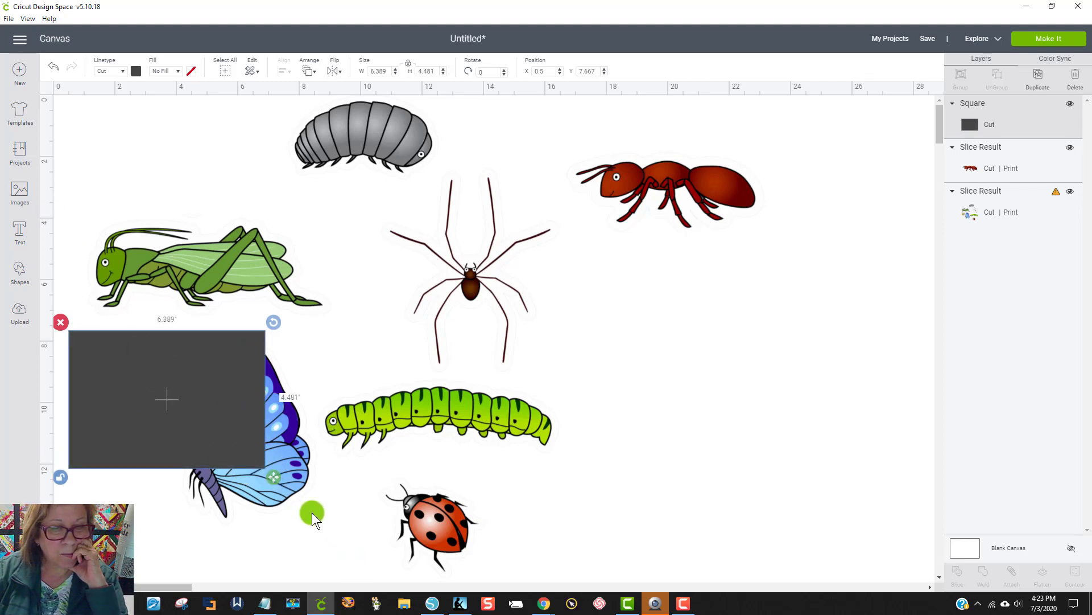
pyautogui.moveTo(274, 478); pyautogui.dragTo(327, 544)
# Step: Slice the remaining bugs image with the rectangle and delete the dark bee and butterfly silhouettes
pyautogui.moveTo(630, 544); pyautogui.dragTo(64, 96)
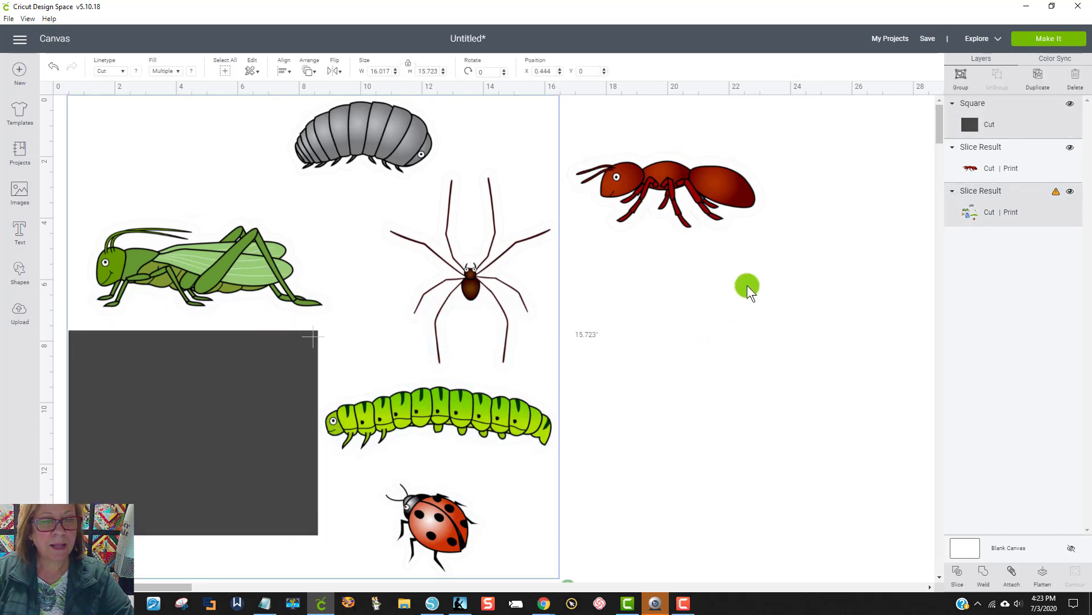
pyautogui.click(957, 574)
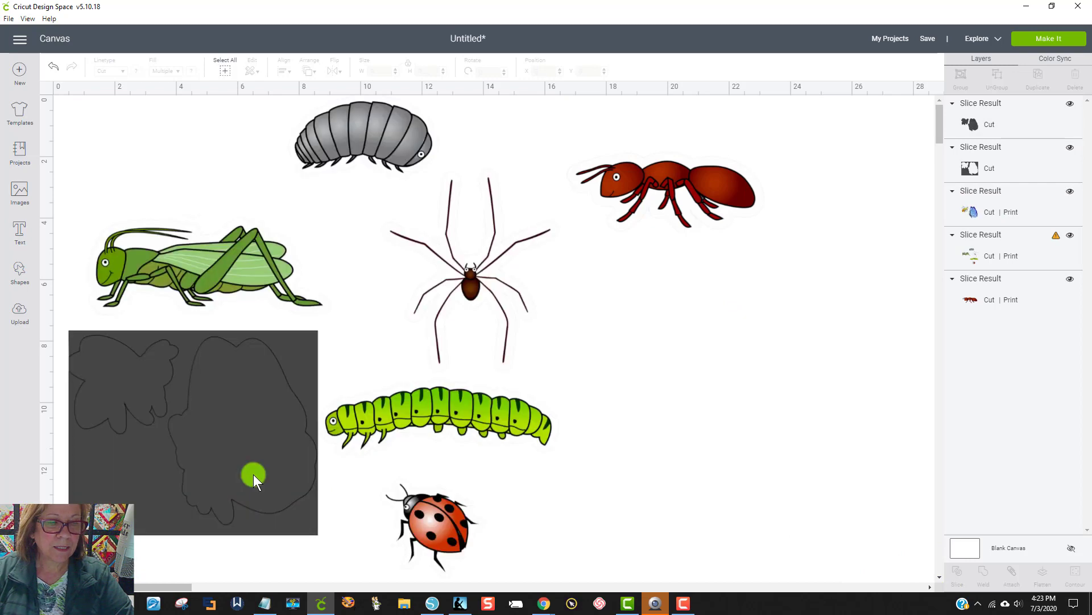
pyautogui.moveTo(253, 473); pyautogui.dragTo(639, 443)
pyautogui.press('Delete')
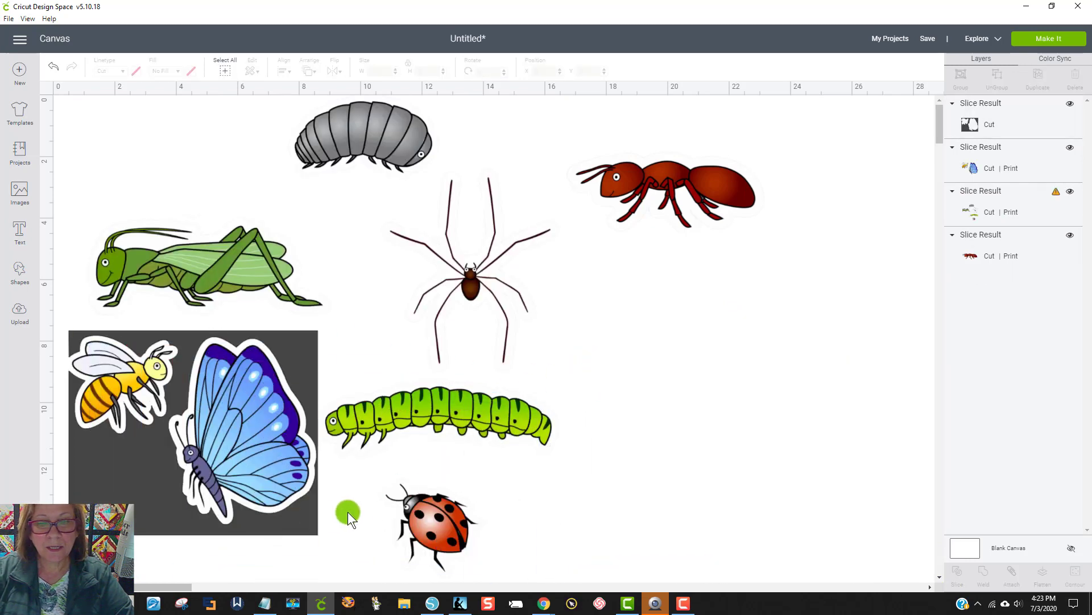
# Step: Move the separated bee and butterfly below the ant and delete the leftover rectangle with their cutouts
pyautogui.moveTo(297, 513); pyautogui.dragTo(912, 512)
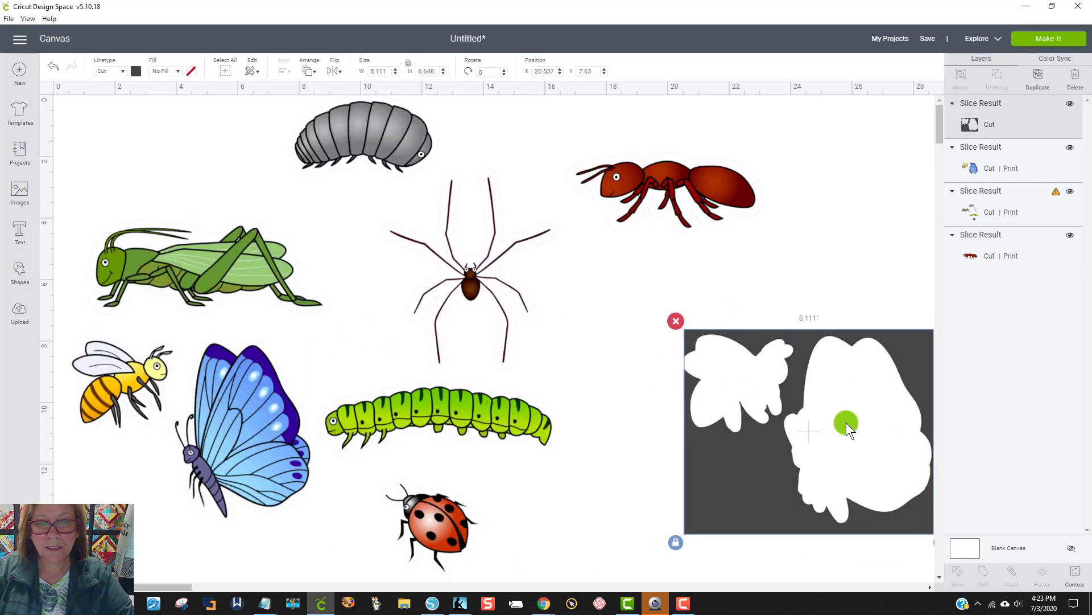
pyautogui.click(666, 320)
pyautogui.moveTo(239, 415); pyautogui.dragTo(858, 322)
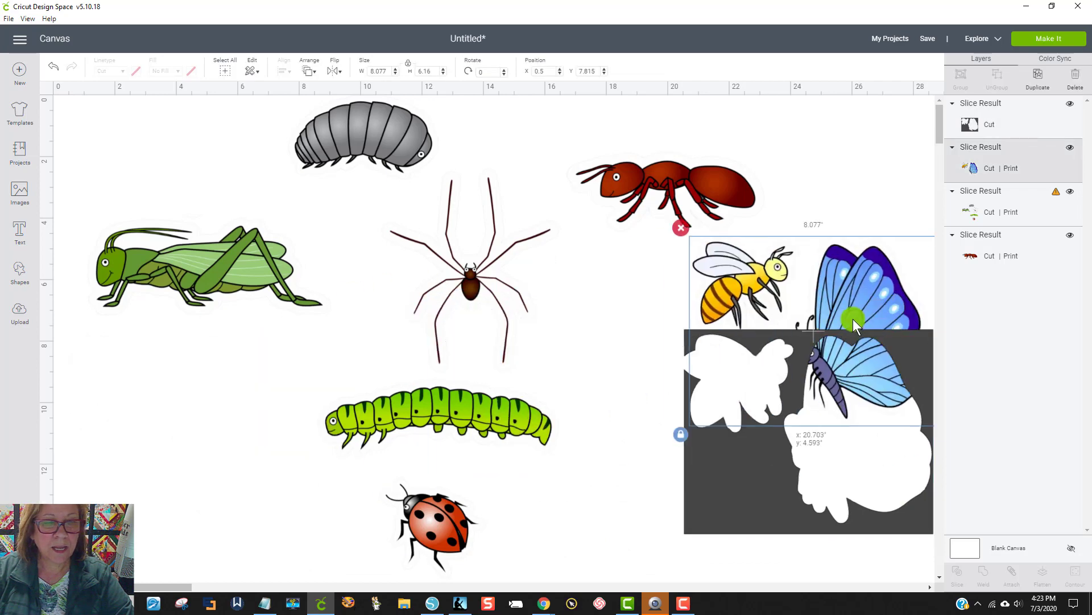
pyautogui.moveTo(705, 524); pyautogui.dragTo(659, 581)
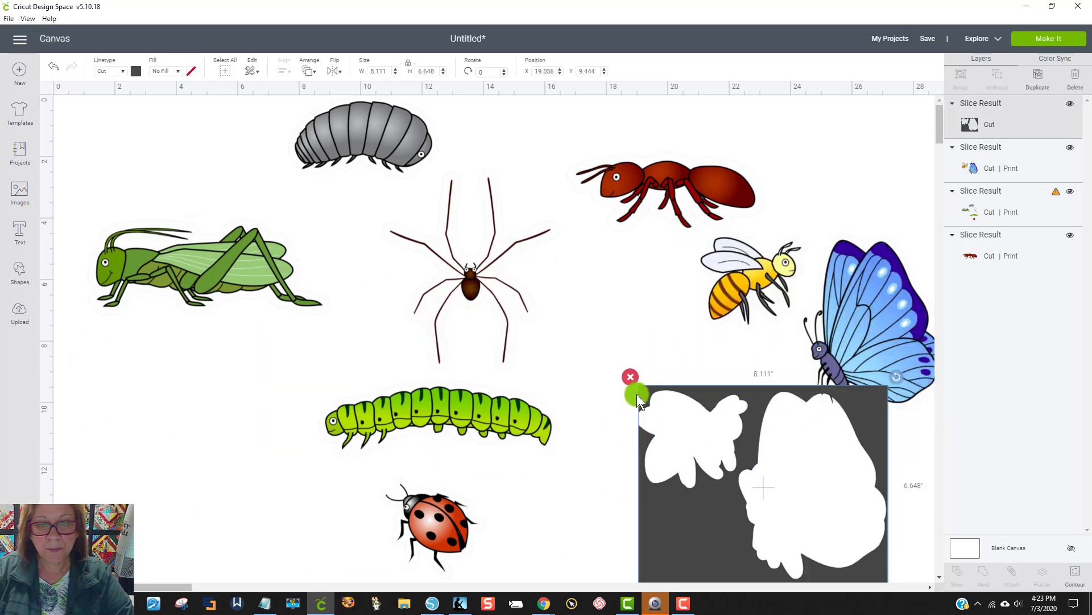
pyautogui.press('Delete')
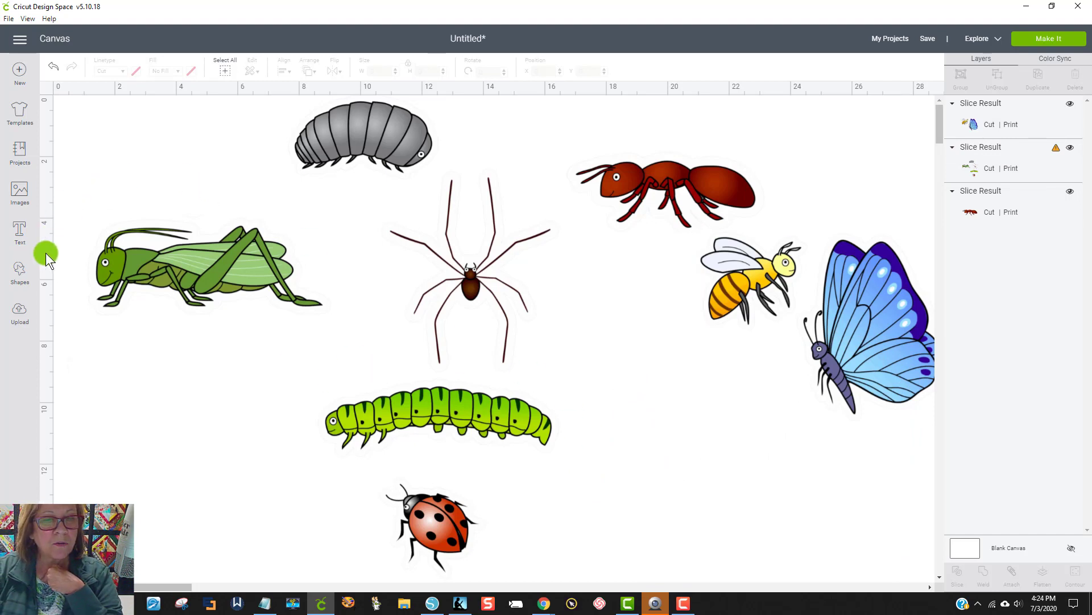
# Step: Insert a square over the grasshopper and stretch it to about 8.8 by 3.1 inches so it covers the whole insect
pyautogui.click(23, 283)
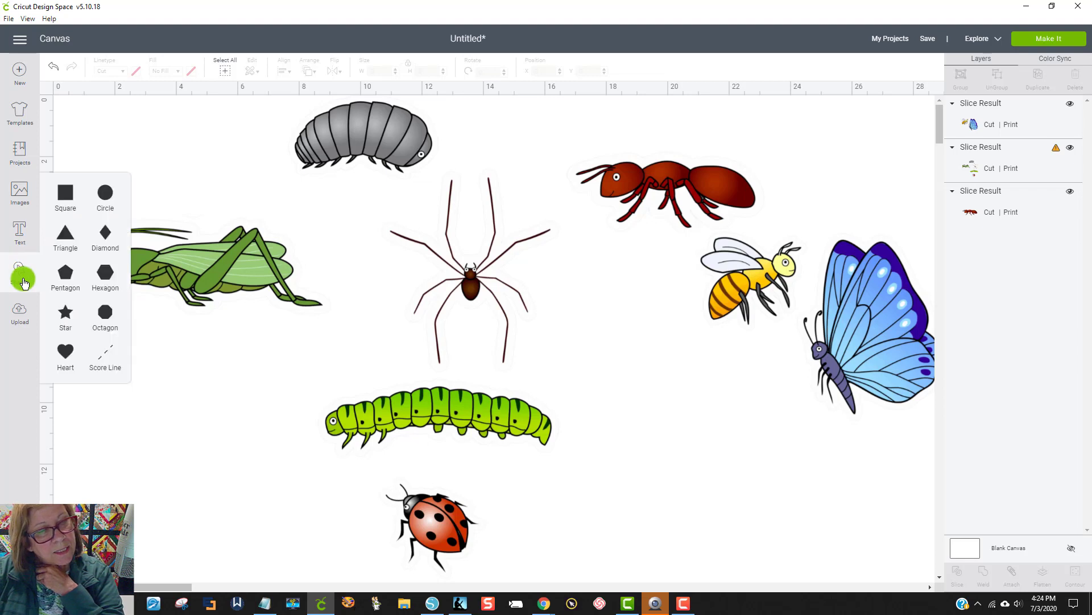
pyautogui.click(66, 189)
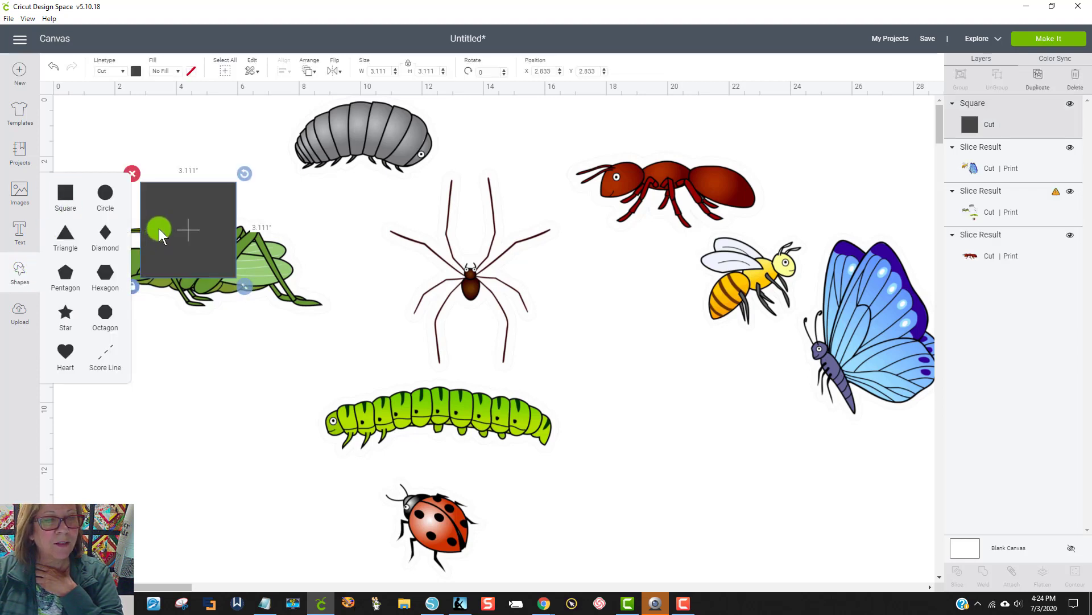
pyautogui.moveTo(159, 228); pyautogui.dragTo(136, 287)
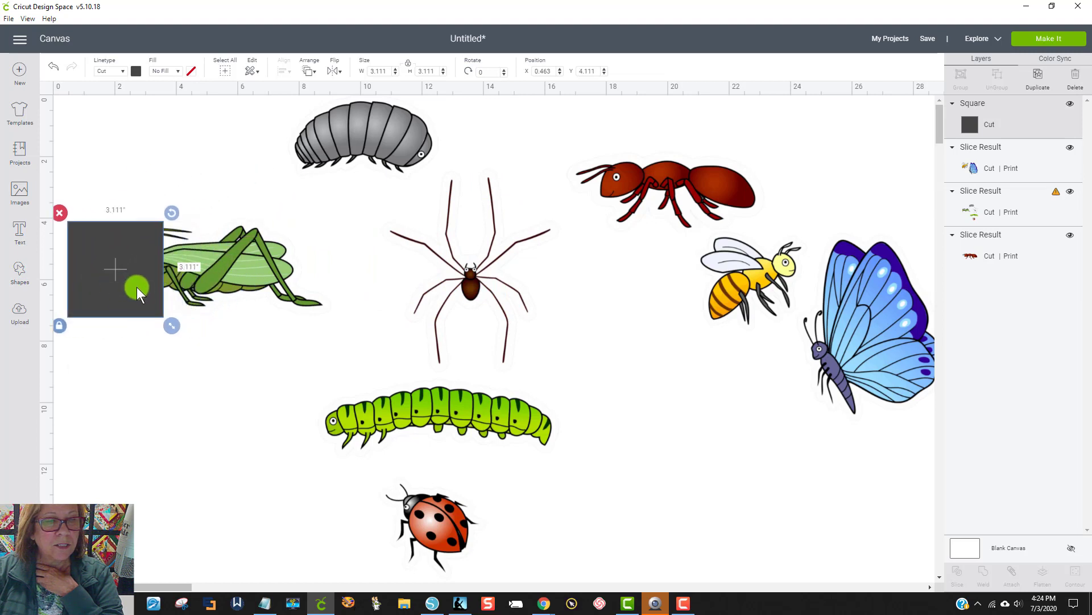
pyautogui.click(60, 326)
pyautogui.moveTo(172, 326); pyautogui.dragTo(346, 326)
# Step: Shift all the artwork on the canvas about 1 inch to the right, leaving only the rectangle selected
pyautogui.moveTo(713, 545); pyautogui.dragTo(302, 279)
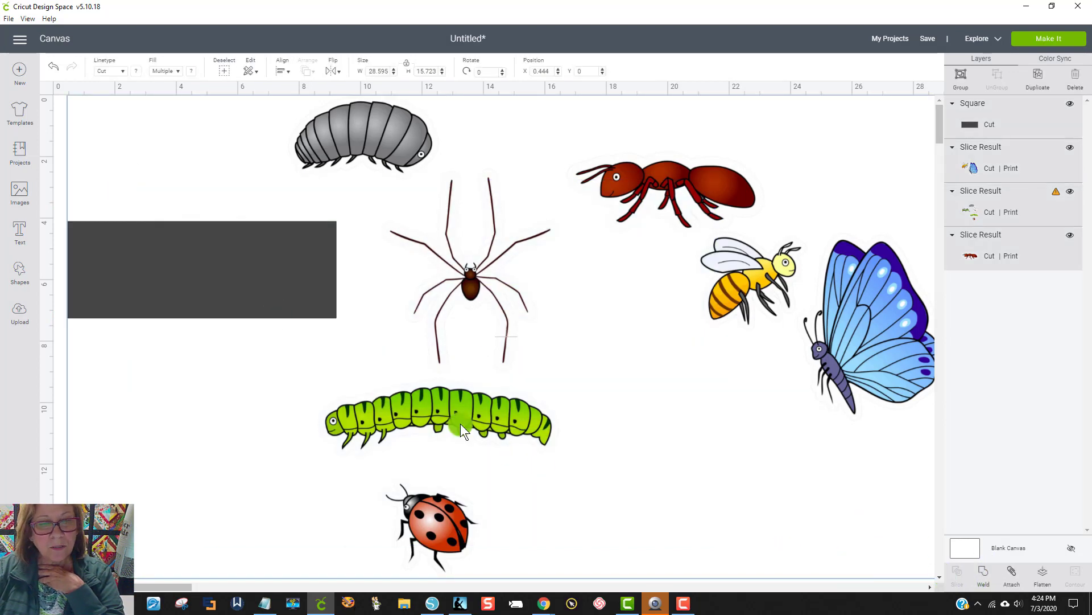
pyautogui.moveTo(265, 307)
pyautogui.mouseDown()
pyautogui.moveTo(238, 310)
pyautogui.moveTo(274, 312)
pyautogui.mouseUp()
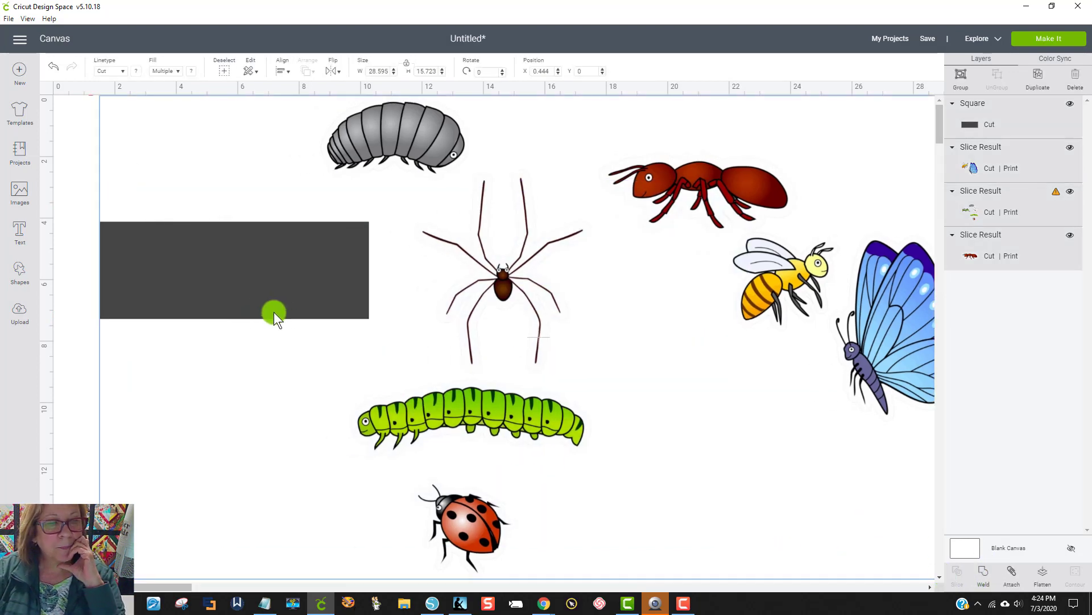
pyautogui.click(101, 356)
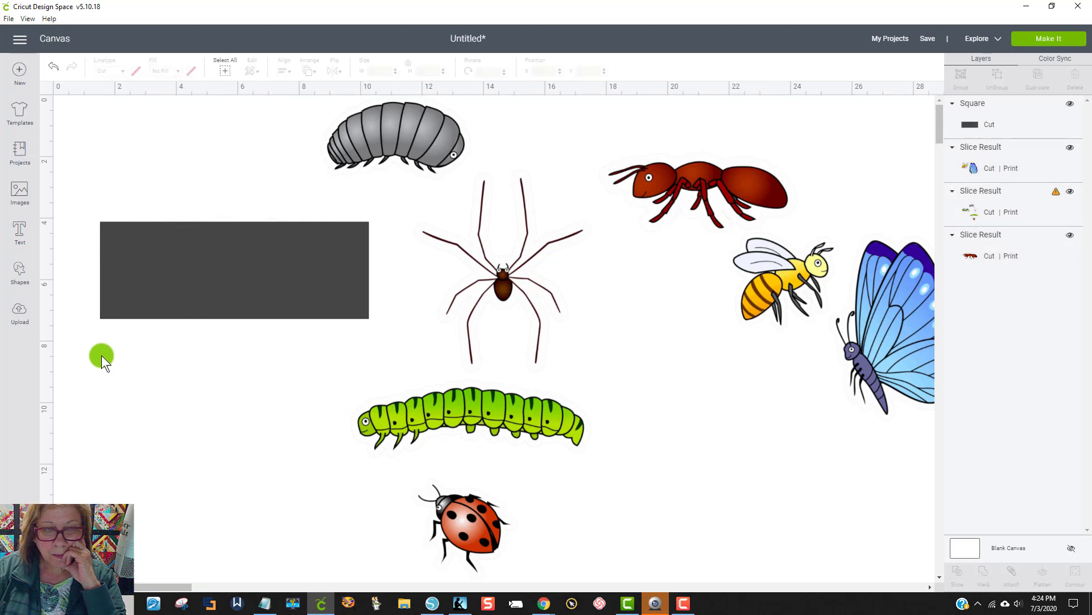
pyautogui.click(172, 305)
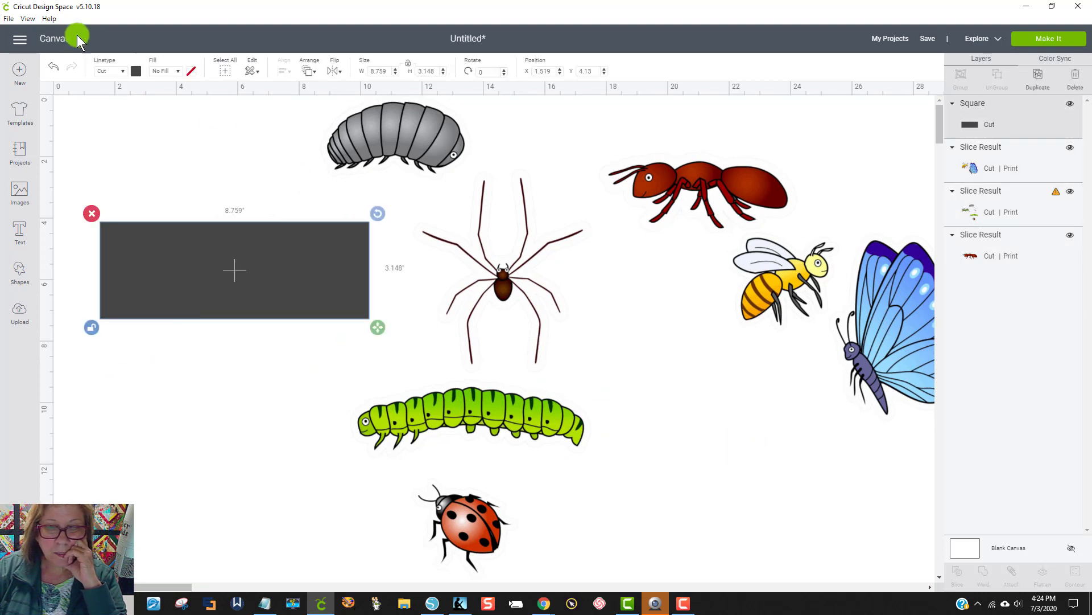
# Step: Slice the remaining bugs image with the rectangle and delete the dark grasshopper silhouette and the leftover rectangle with its cutout
pyautogui.moveTo(60, 117); pyautogui.dragTo(378, 385)
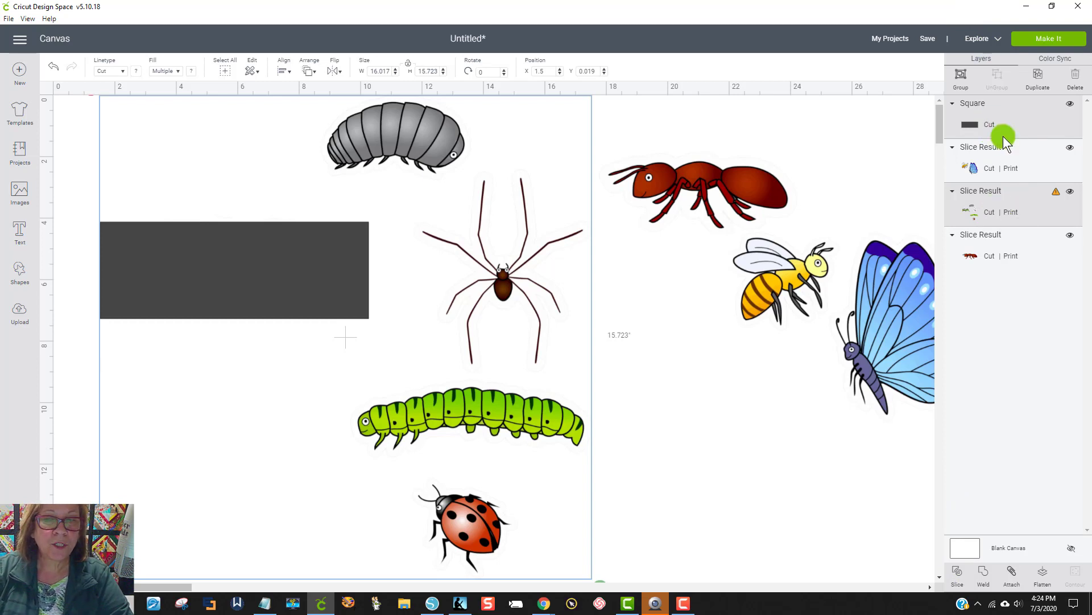
pyautogui.click(958, 573)
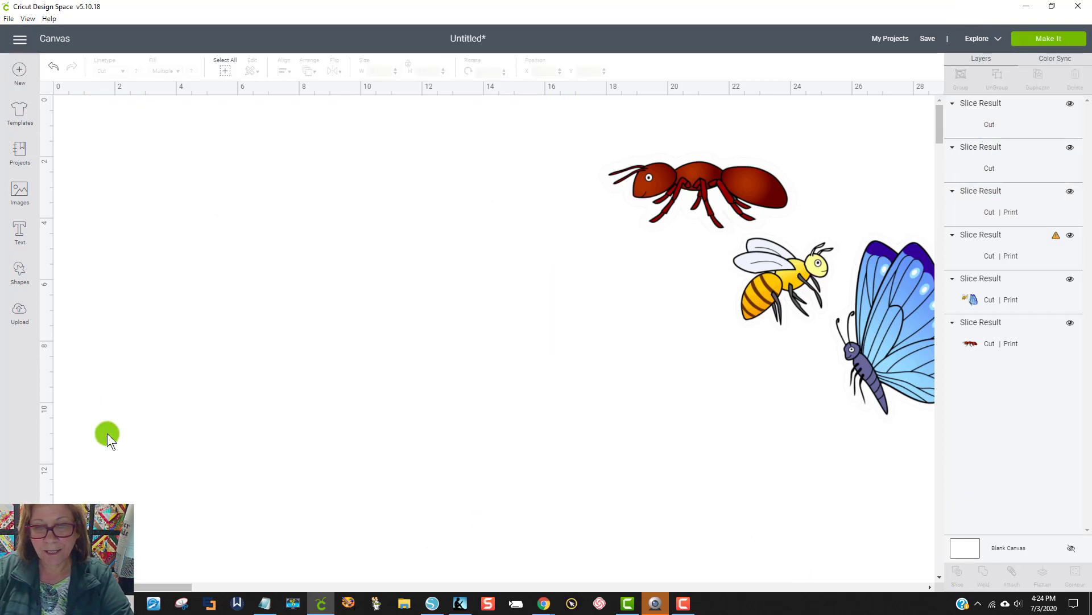
pyautogui.moveTo(292, 297); pyautogui.dragTo(320, 339)
pyautogui.press('Delete')
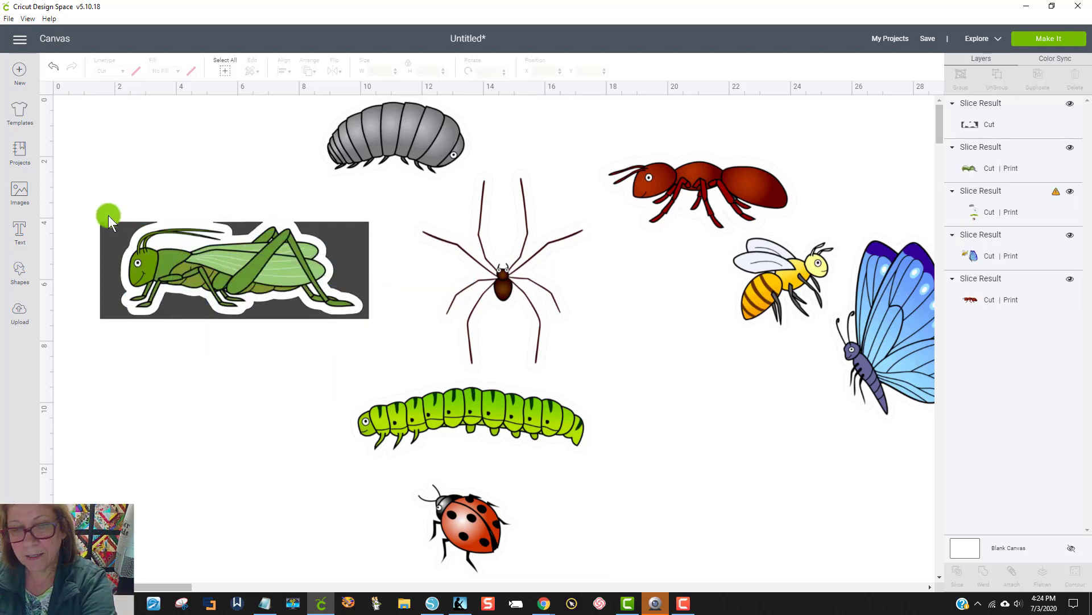
pyautogui.moveTo(111, 233); pyautogui.dragTo(54, 447)
pyautogui.press('Delete')
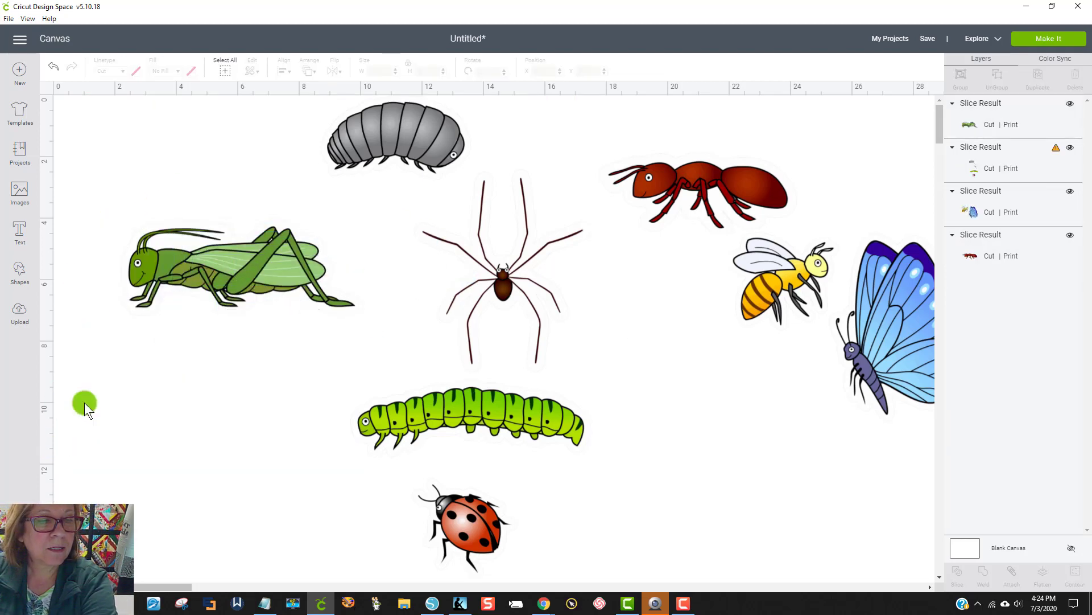
# Step: Move the separated grasshopper below the ant and shift the remaining bugs toward the canvas's upper-left corner
pyautogui.moveTo(178, 259); pyautogui.dragTo(787, 255)
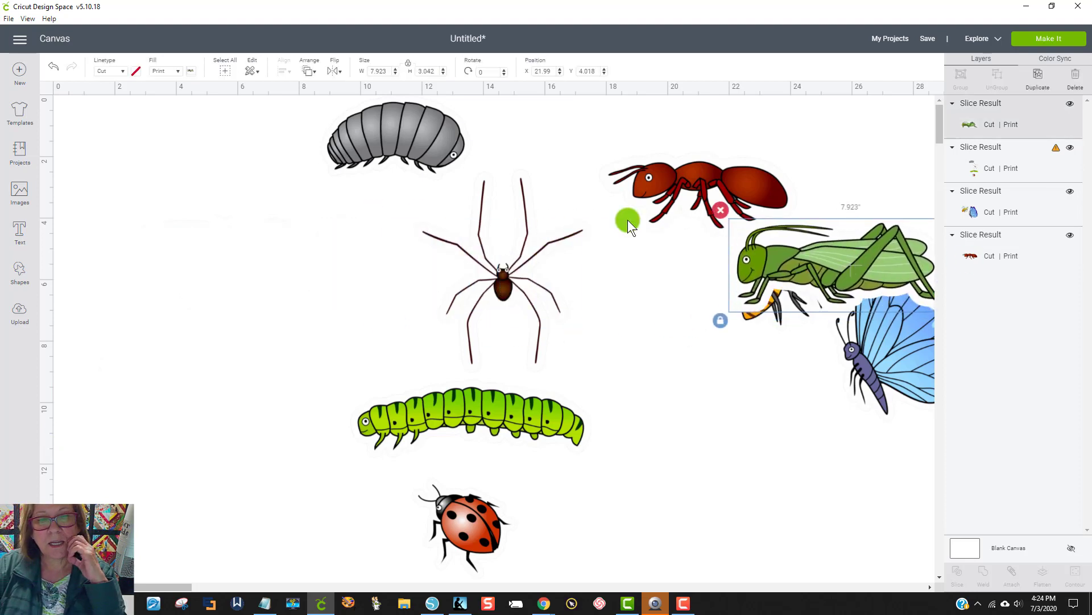
pyautogui.moveTo(527, 250)
pyautogui.mouseDown()
pyautogui.moveTo(488, 247)
pyautogui.moveTo(521, 235)
pyautogui.moveTo(513, 259)
pyautogui.mouseUp()
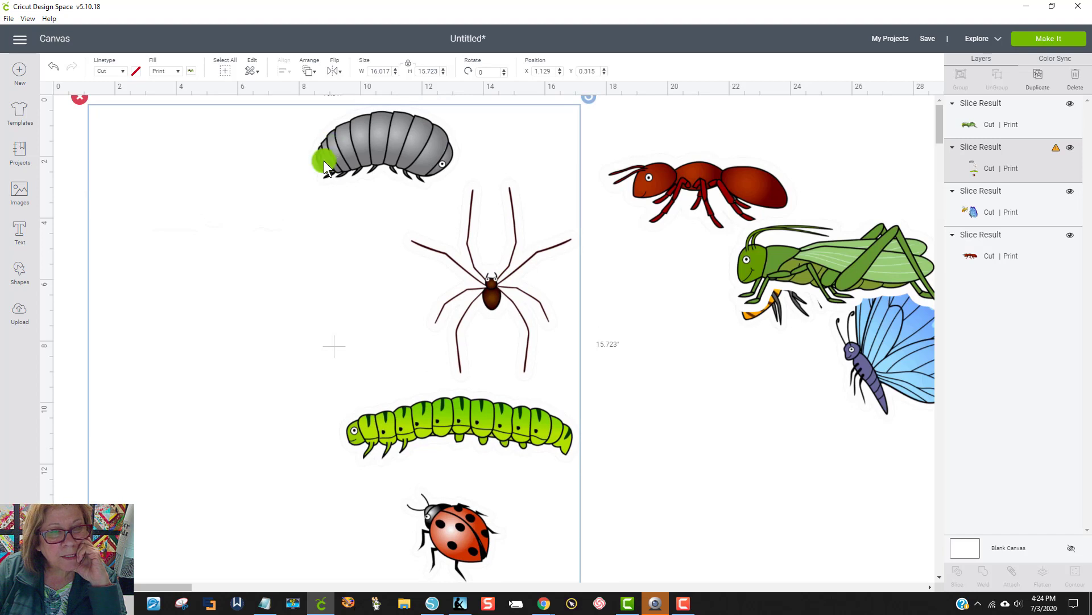
pyautogui.click(154, 330)
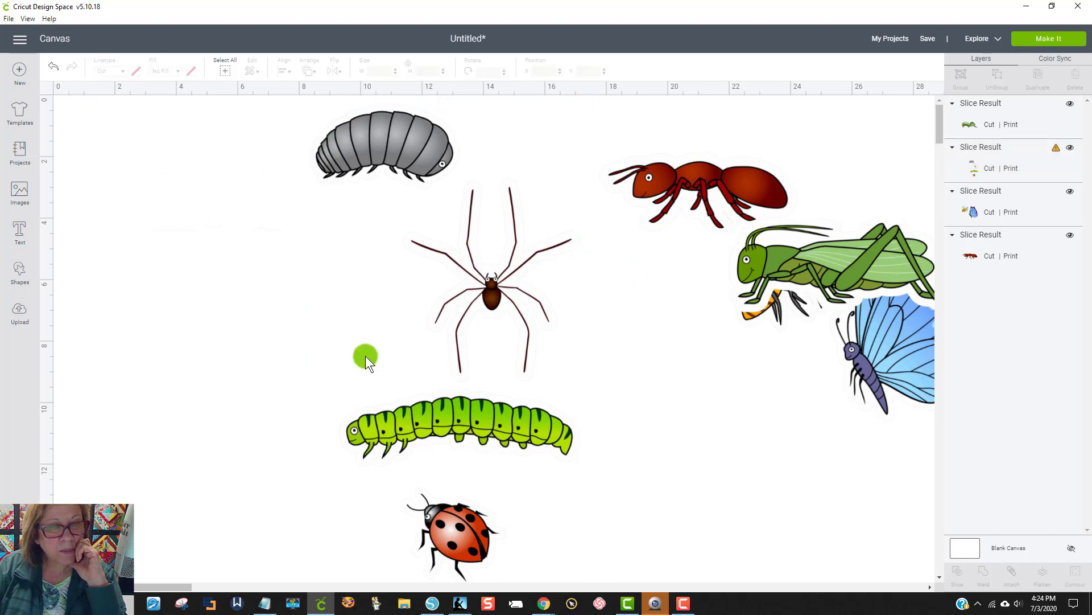
pyautogui.moveTo(392, 404); pyautogui.dragTo(375, 370)
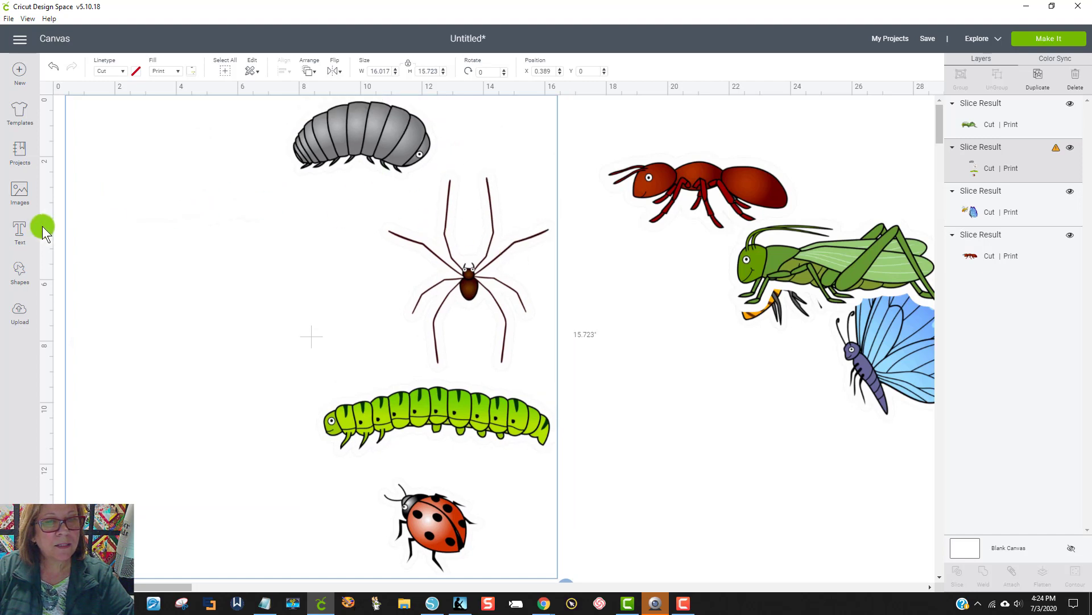
# Step: Insert another square and stretch it to about 9.2 by 9.2 inches so it covers the gray pill bug and the spider
pyautogui.click(20, 270)
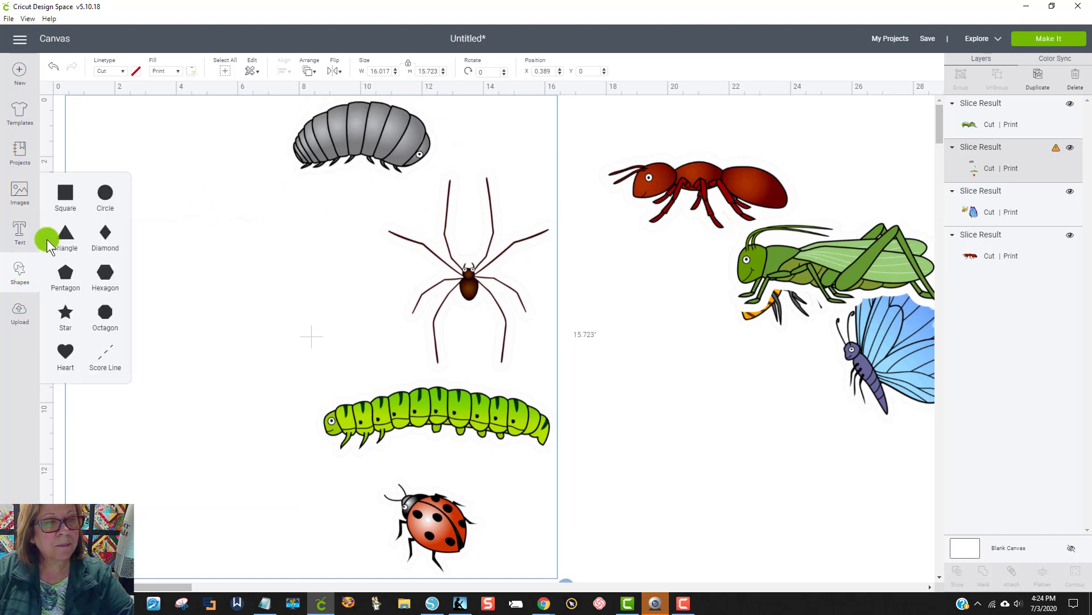
pyautogui.click(70, 196)
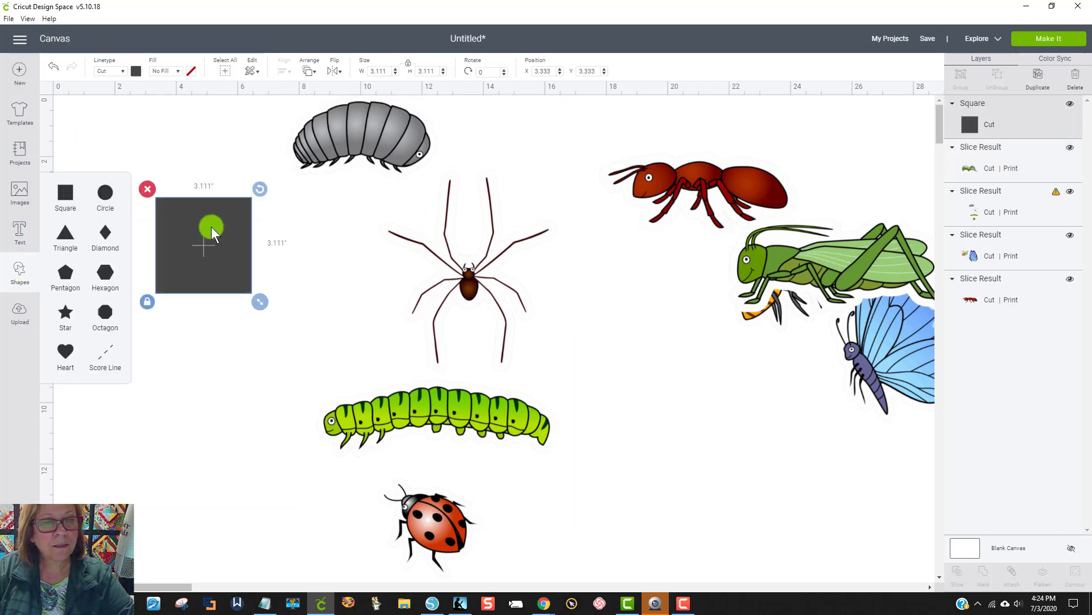
pyautogui.moveTo(210, 226); pyautogui.dragTo(353, 124)
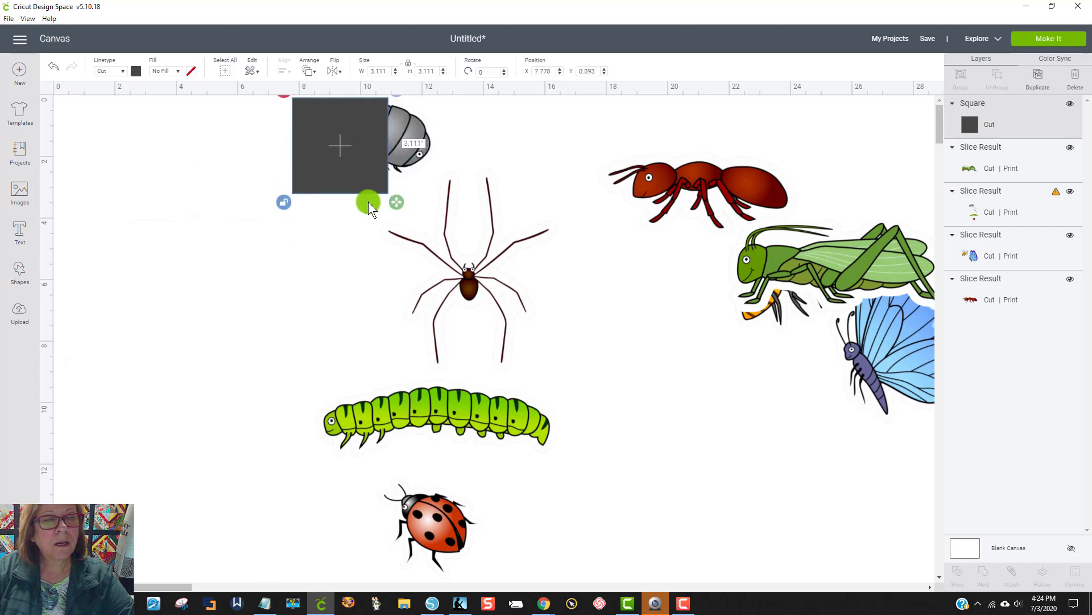
pyautogui.moveTo(393, 202); pyautogui.dragTo(575, 383)
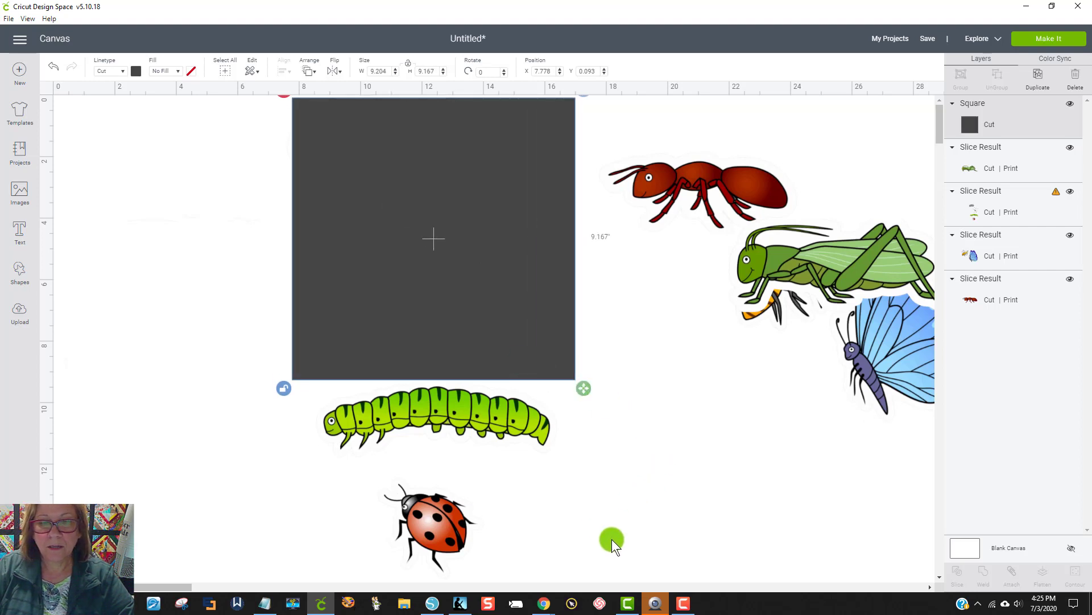
# Step: Move the ant and grasshopper farther right, clear of the remaining bugs, and nudge the remaining bugs image slightly right under the square
pyautogui.moveTo(612, 539); pyautogui.dragTo(285, 166)
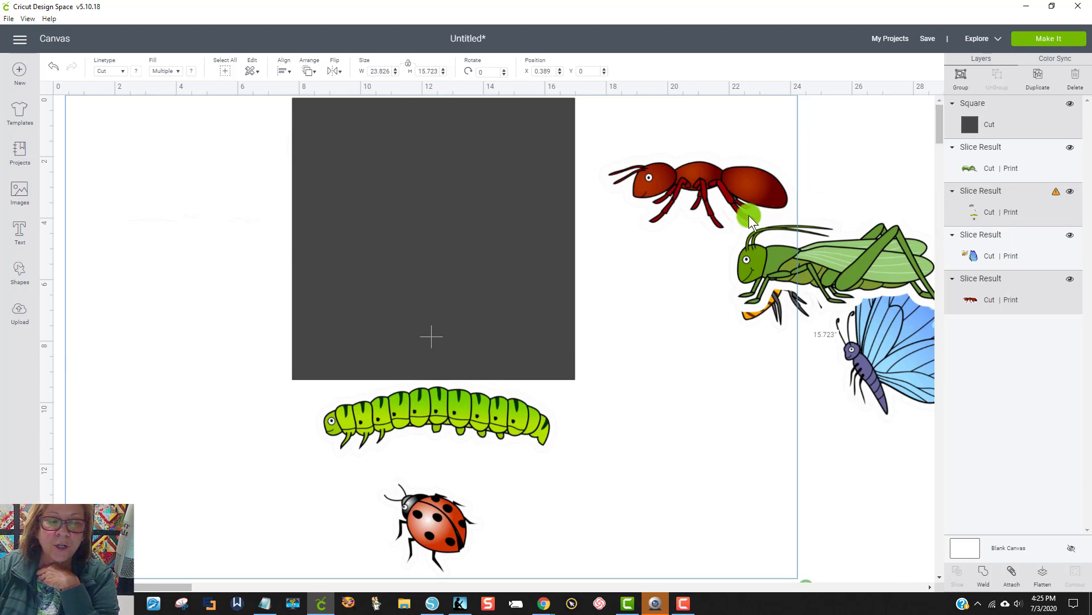
pyautogui.click(817, 386)
pyautogui.moveTo(743, 188); pyautogui.dragTo(929, 194)
pyautogui.click(889, 273)
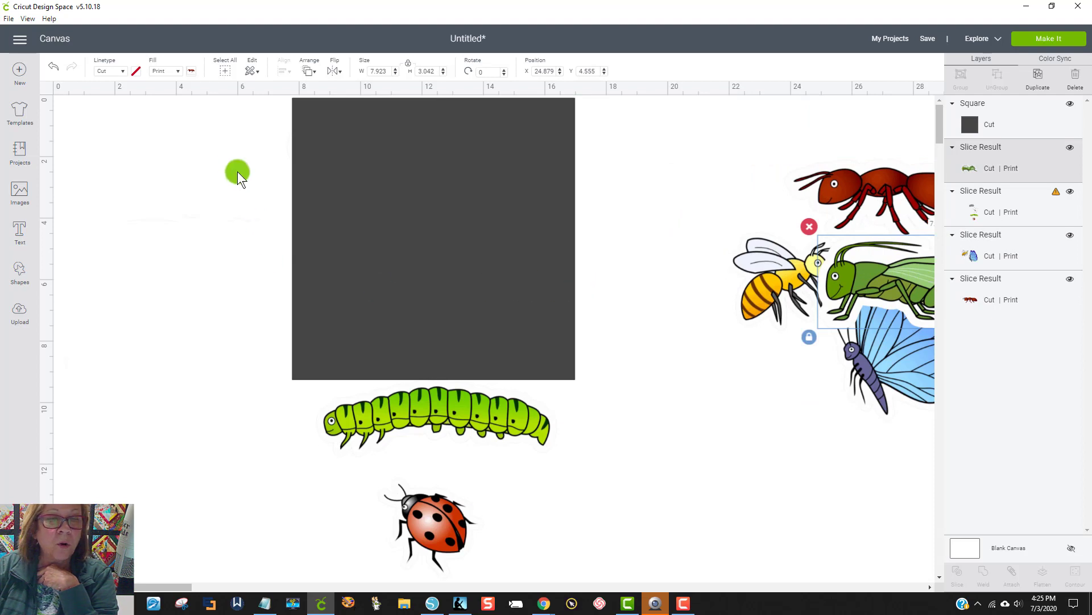
pyautogui.moveTo(237, 172); pyautogui.dragTo(262, 173)
# Step: Slice the remaining bugs image with the large square and delete the dark pill bug and spider silhouettes
pyautogui.moveTo(650, 436); pyautogui.dragTo(319, 187)
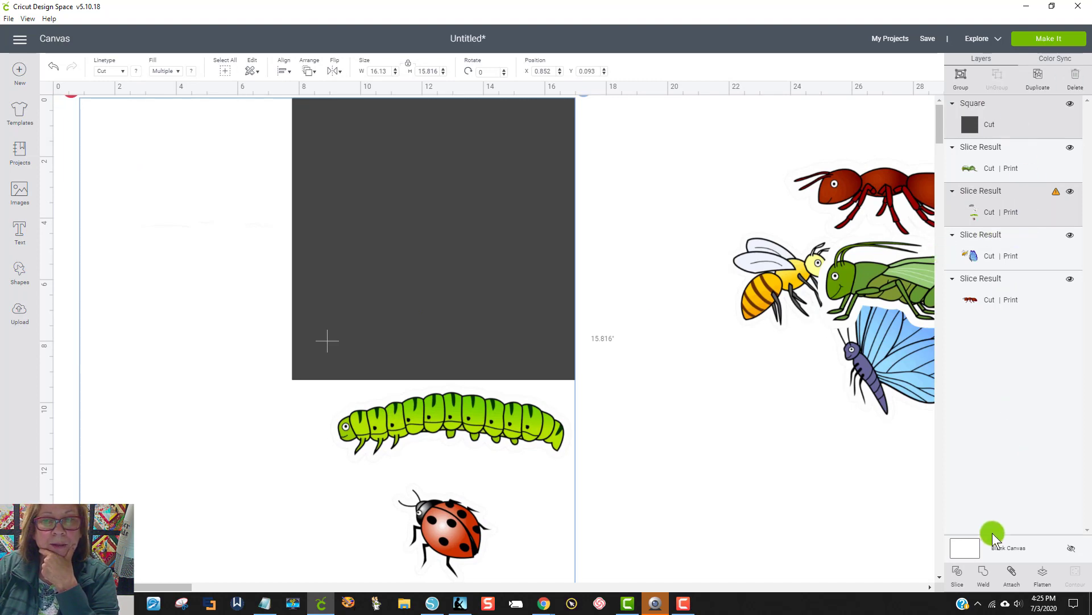
pyautogui.click(966, 572)
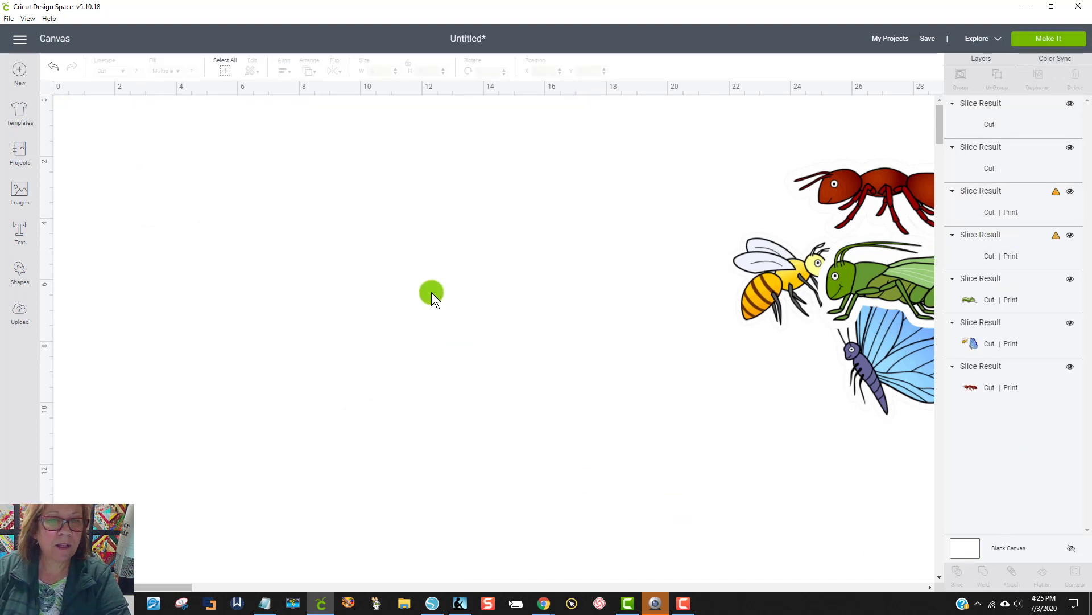
pyautogui.moveTo(483, 327); pyautogui.dragTo(750, 521)
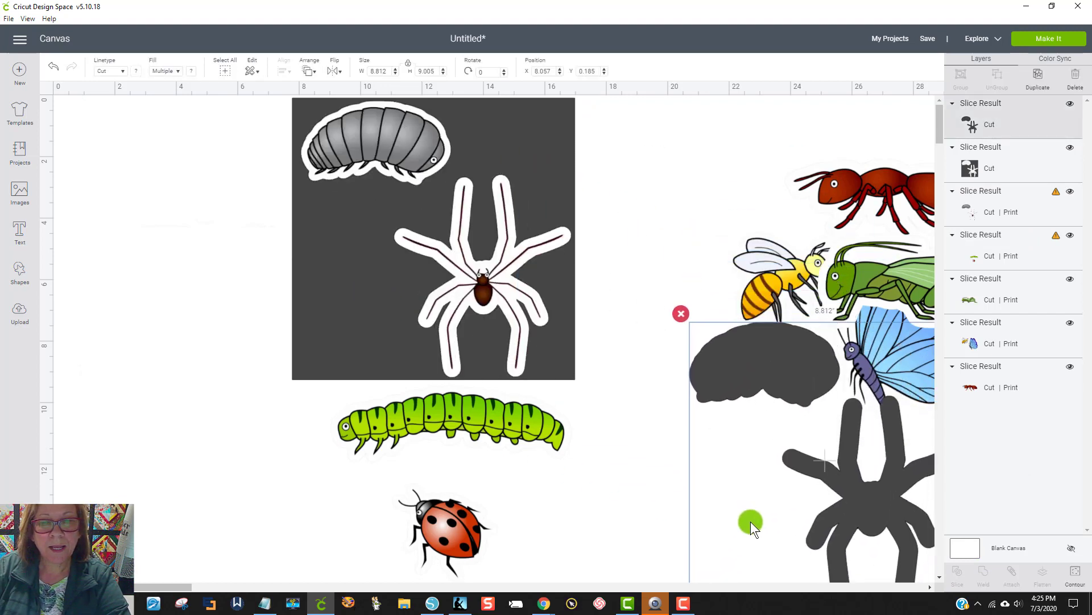
pyautogui.click(678, 318)
# Step: Delete the leftover square with the cutouts and move the separated pill bug and spider beside the other finished bugs
pyautogui.moveTo(374, 247); pyautogui.dragTo(307, 297)
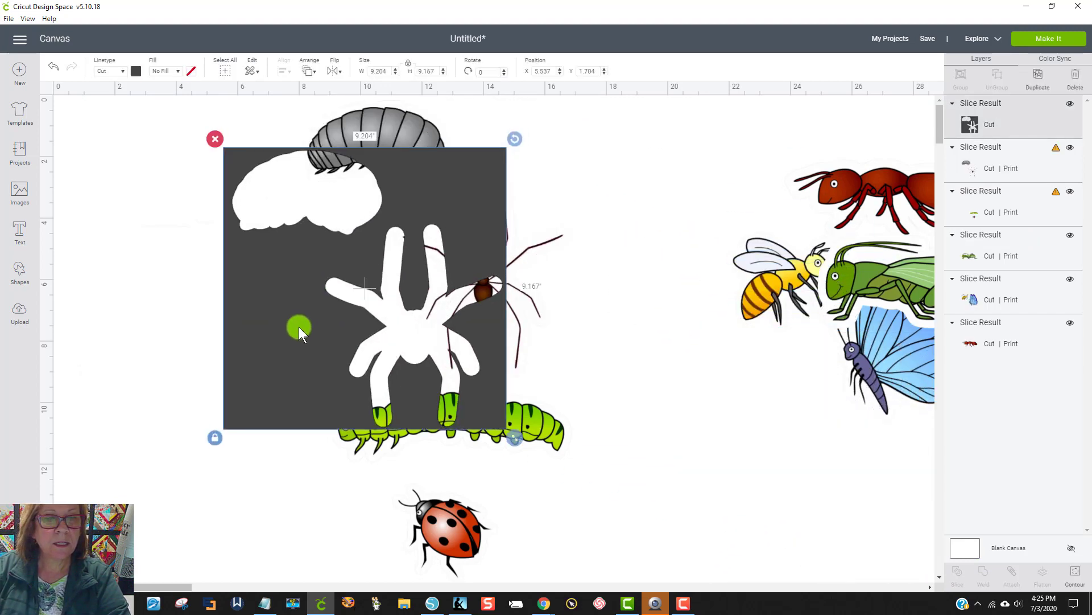
pyautogui.click(215, 140)
pyautogui.moveTo(399, 152); pyautogui.dragTo(739, 254)
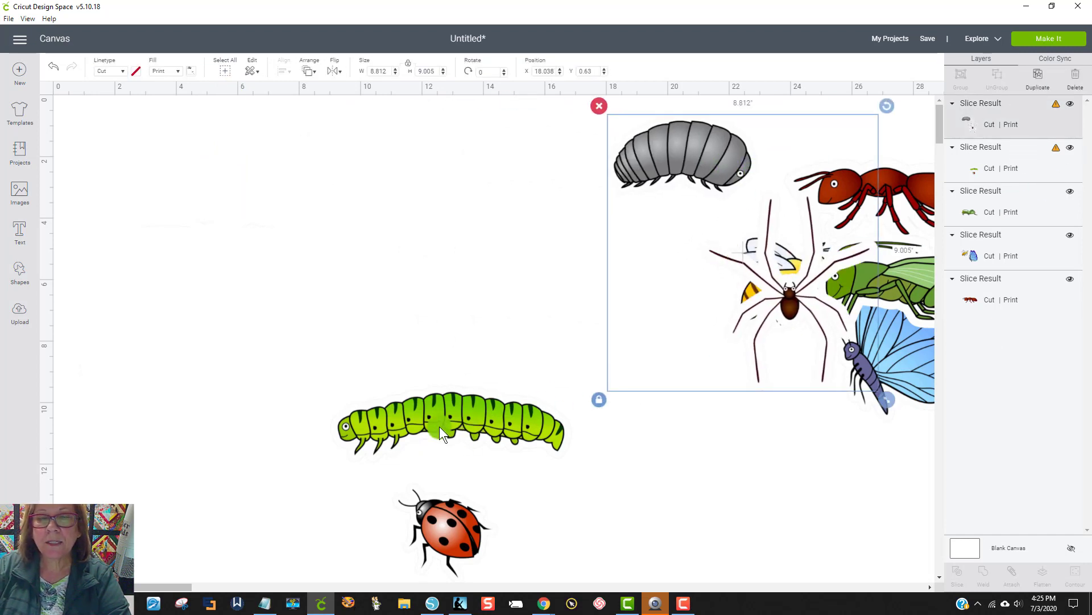
# Step: Shift the caterpillar and ladybug image to the canvas's upper-left corner and cover both bugs with a new square stretched to about 9.3 by 8.0 inches
pyautogui.moveTo(449, 408); pyautogui.dragTo(302, 209)
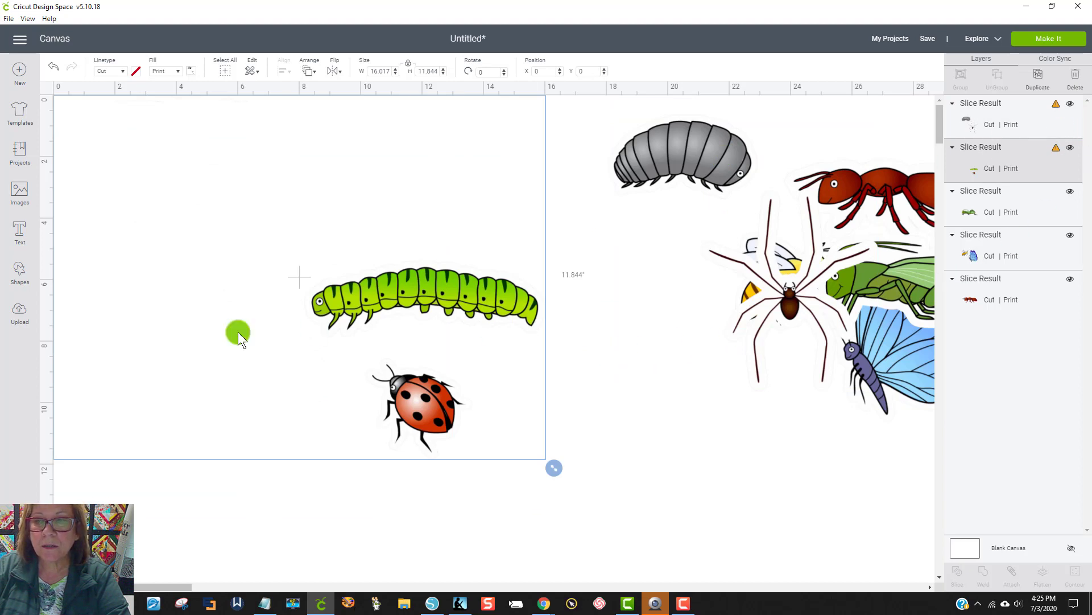
pyautogui.click(19, 277)
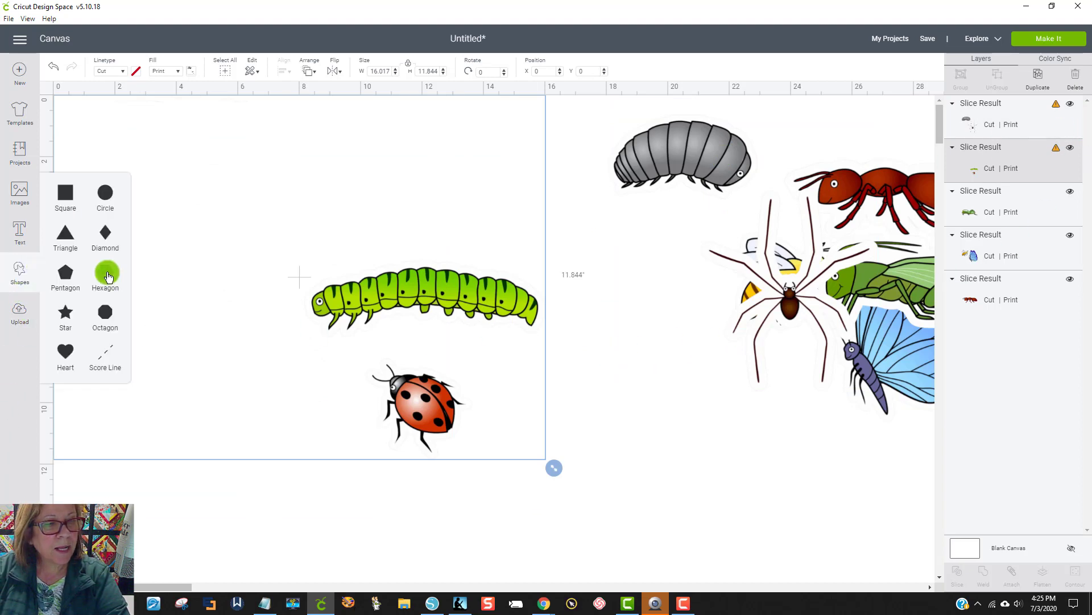
pyautogui.click(63, 190)
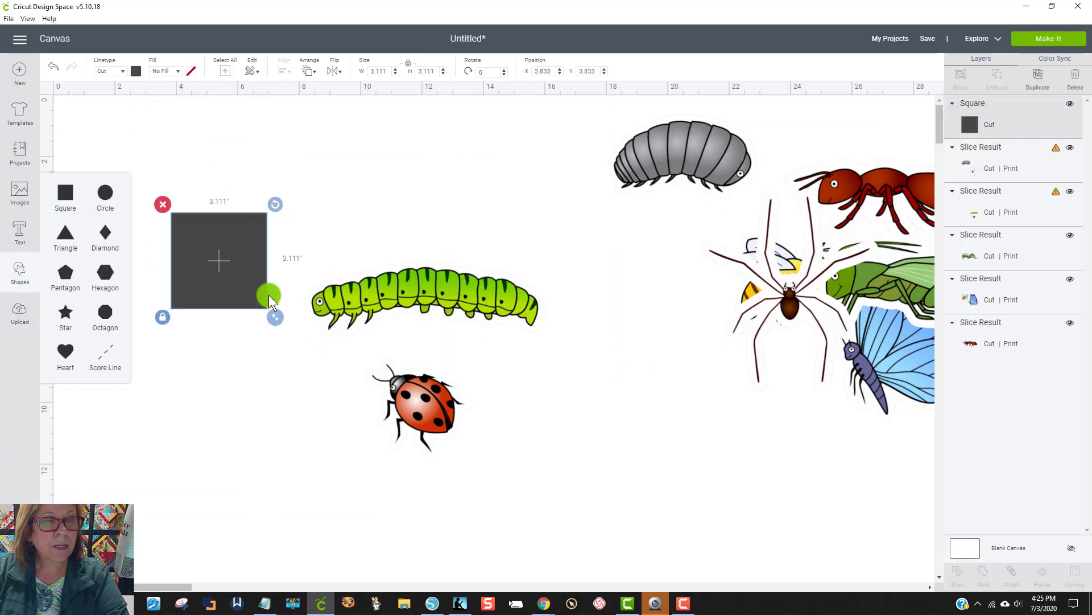
pyautogui.moveTo(316, 278); pyautogui.dragTo(387, 288)
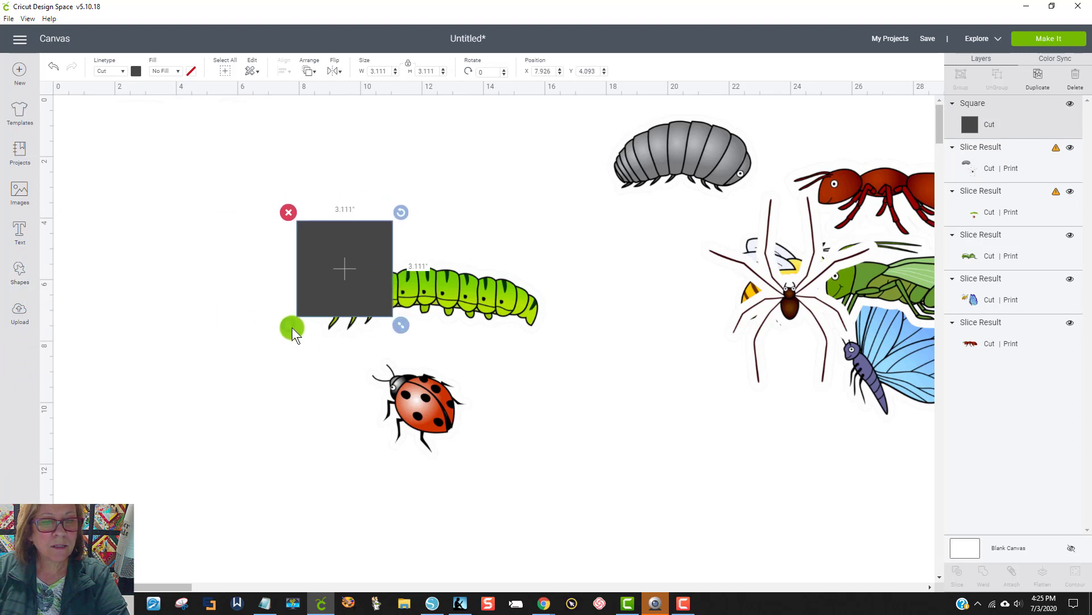
pyautogui.moveTo(400, 329); pyautogui.dragTo(595, 475)
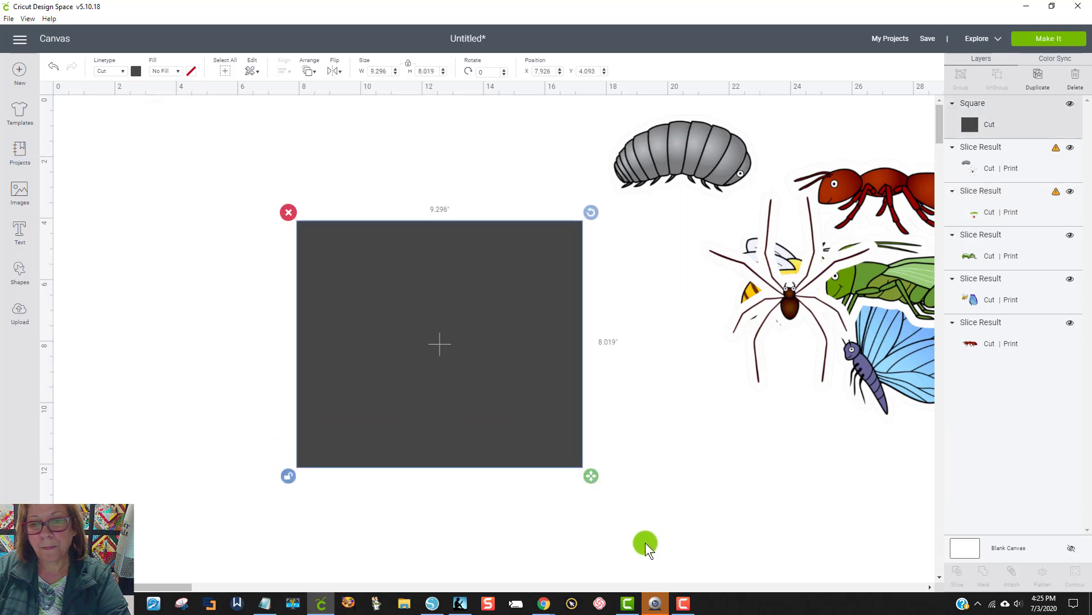
# Step: Slice the caterpillar and ladybug image with the rectangle and delete the leftover rectangle with their cutouts
pyautogui.moveTo(645, 542); pyautogui.dragTo(249, 229)
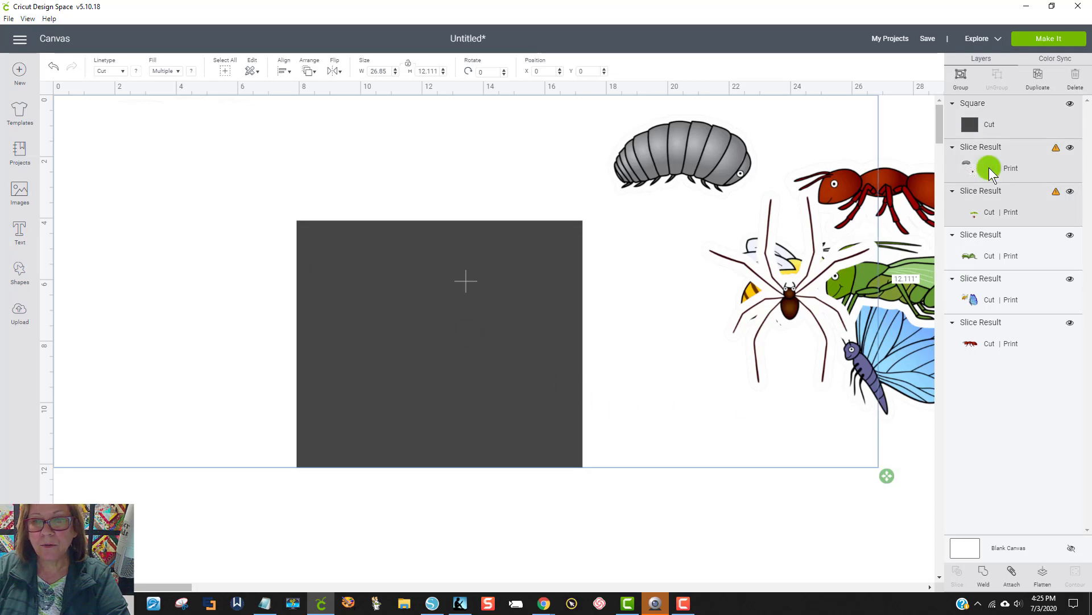
pyautogui.click(629, 531)
pyautogui.click(347, 455)
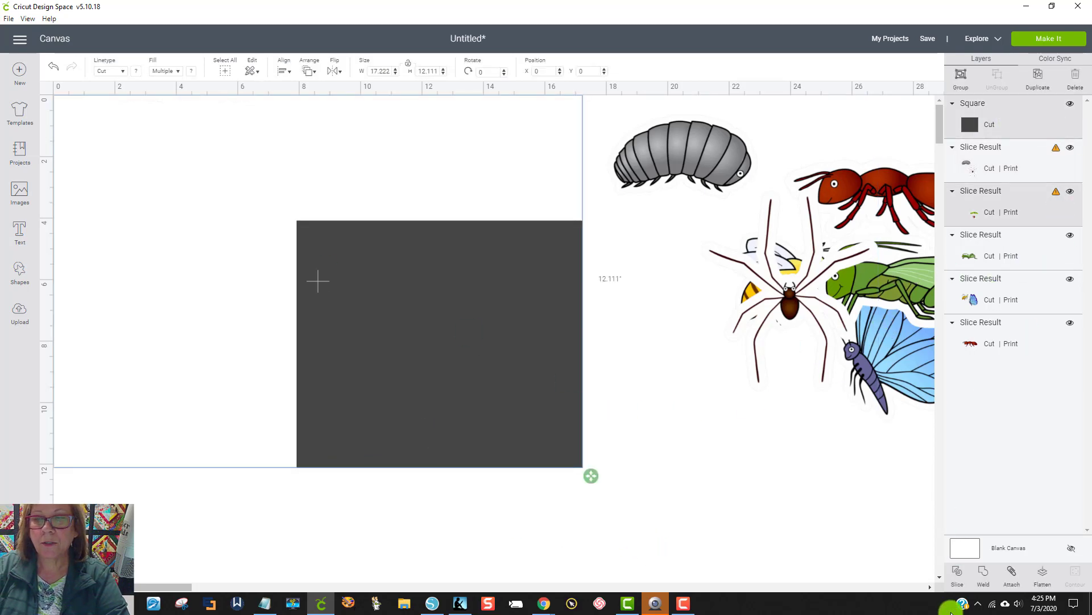
pyautogui.click(957, 572)
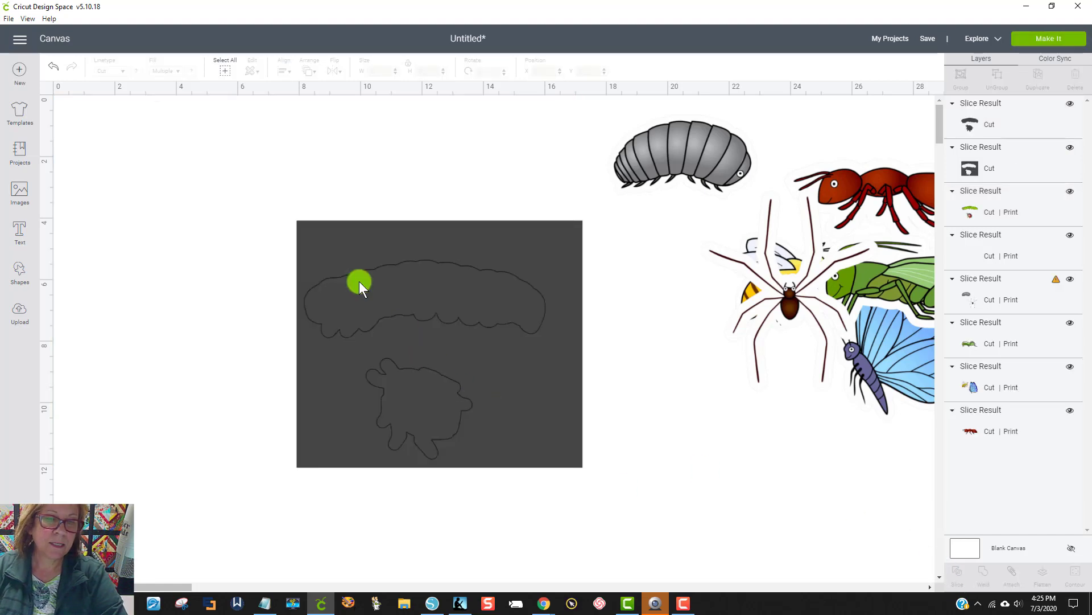
pyautogui.moveTo(347, 238); pyautogui.dragTo(294, 180)
pyautogui.press('Delete')
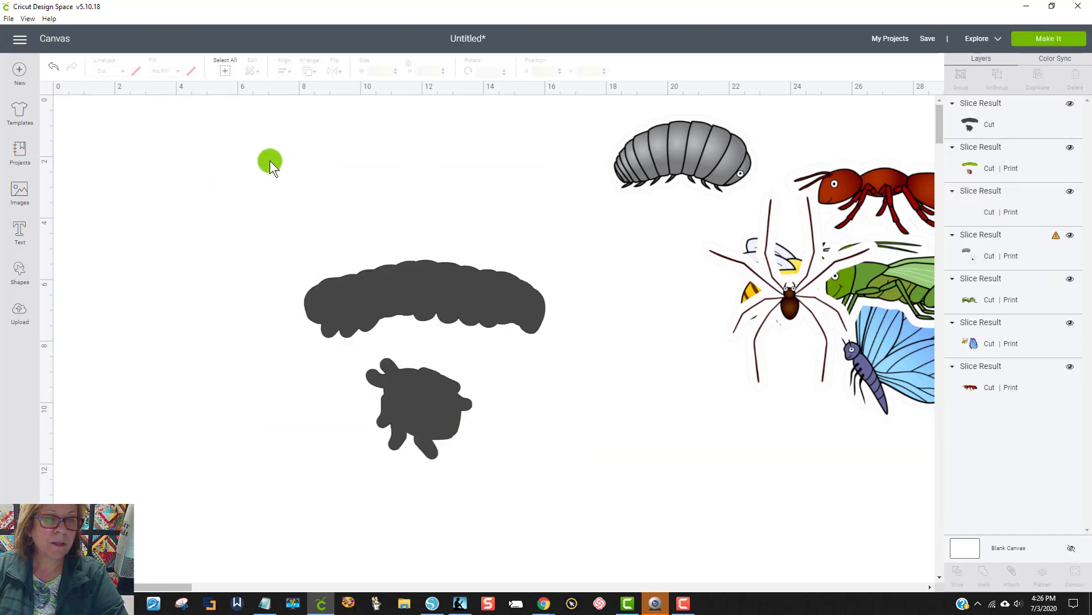
# Step: Delete the dark caterpillar and ladybug silhouettes, and move the caterpillar-ladybug and pill bug-spider images apart near the canvas's upper-left corner
pyautogui.moveTo(363, 296); pyautogui.dragTo(557, 417)
pyautogui.click(539, 387)
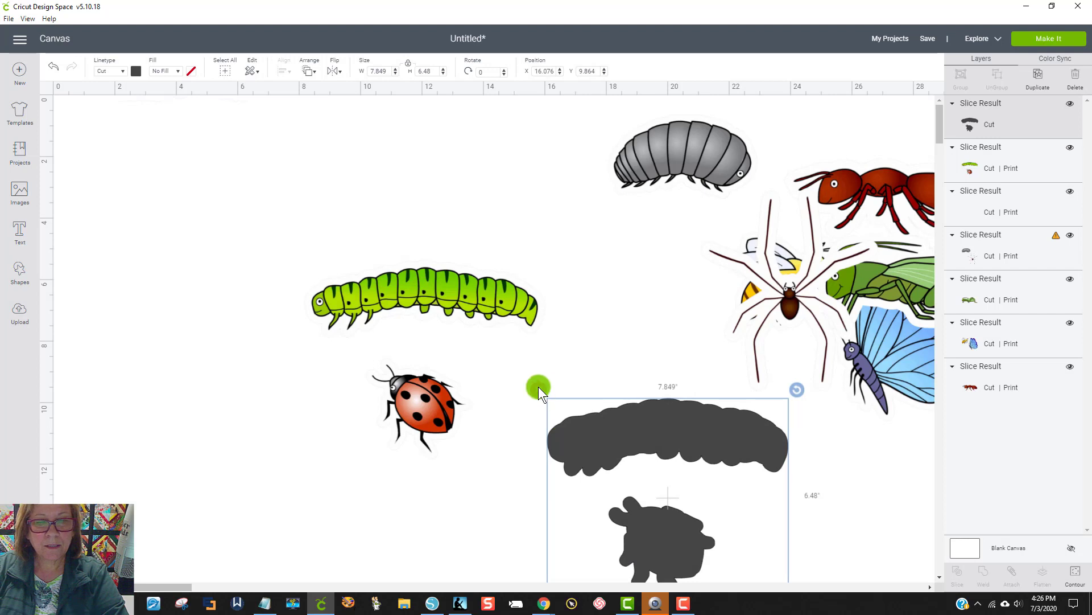
pyautogui.moveTo(445, 281); pyautogui.dragTo(629, 326)
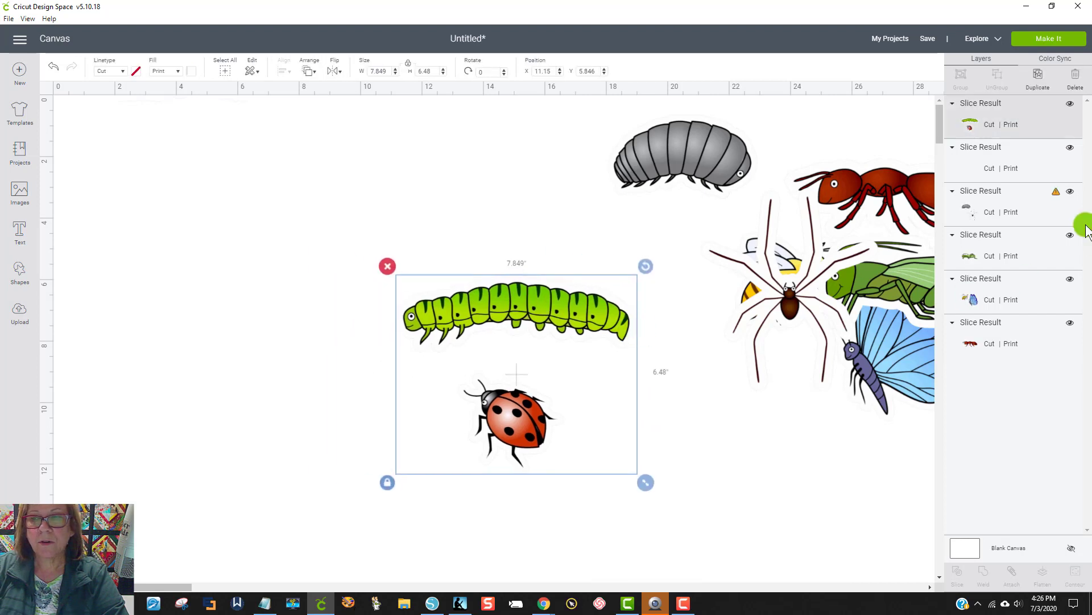
pyautogui.click(798, 452)
pyautogui.moveTo(534, 310); pyautogui.dragTo(222, 127)
pyautogui.moveTo(674, 159); pyautogui.dragTo(617, 227)
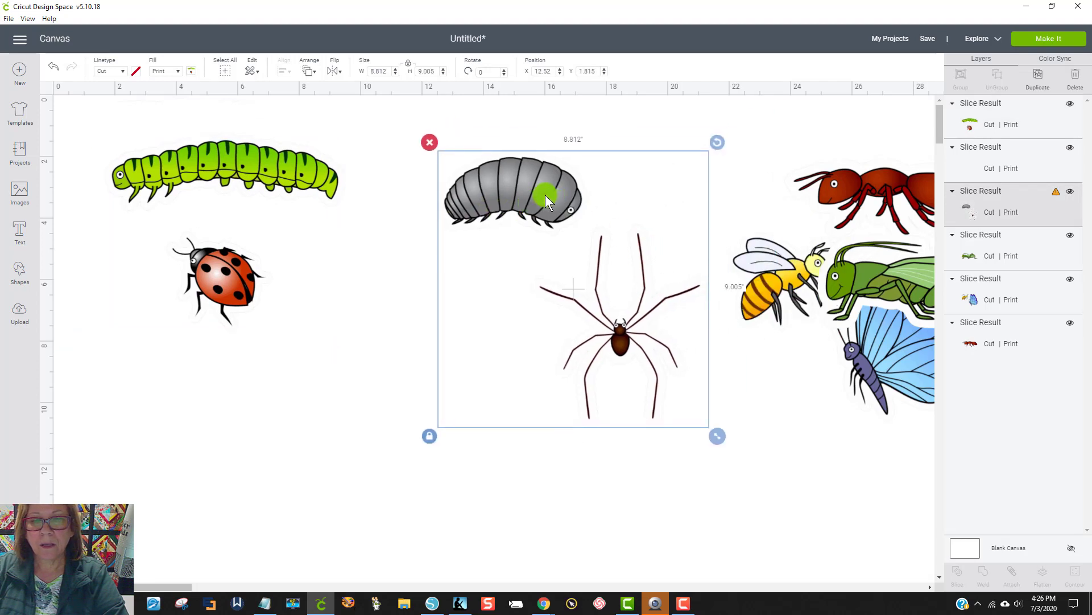
pyautogui.moveTo(545, 194); pyautogui.dragTo(491, 193)
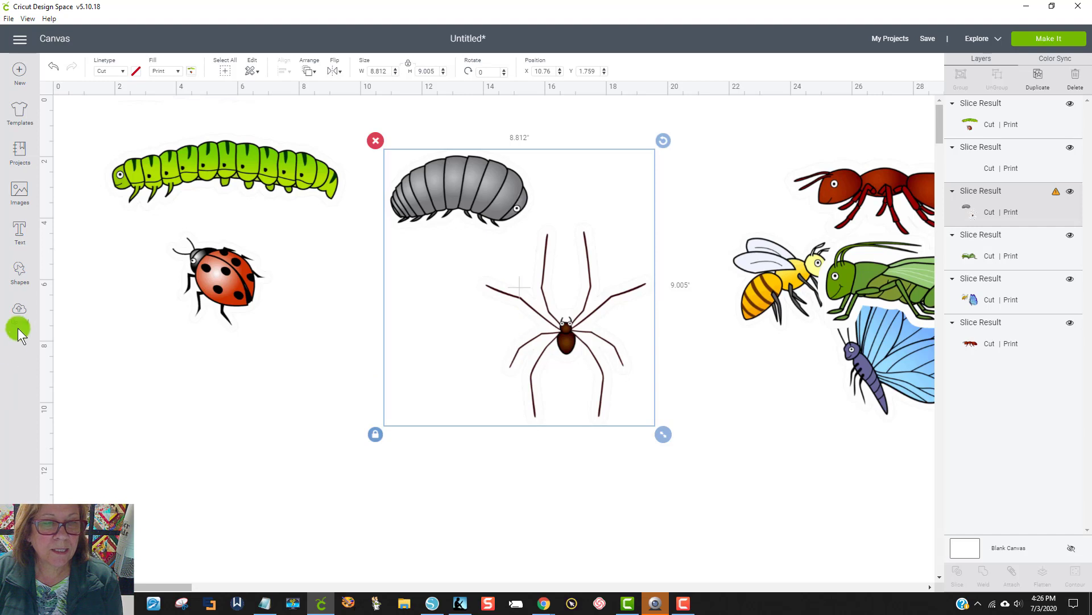
# Step: Cover the spider with a new triangle rotated about 24 degrees and enlarged to about 9.9 by 11.6 inches, leaving the pill bug uncovered
pyautogui.click(17, 277)
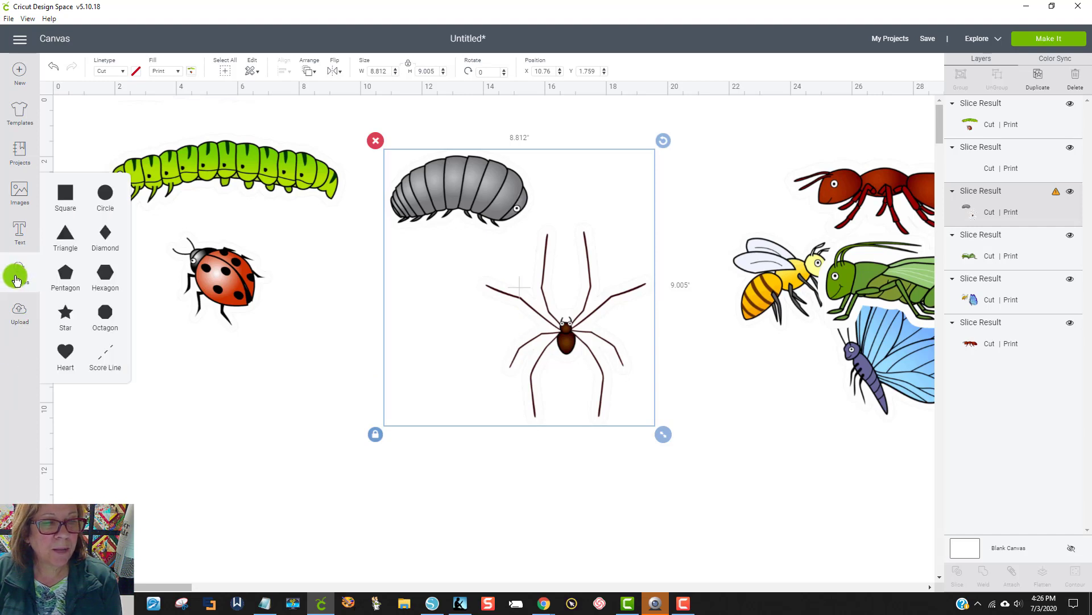
pyautogui.click(64, 242)
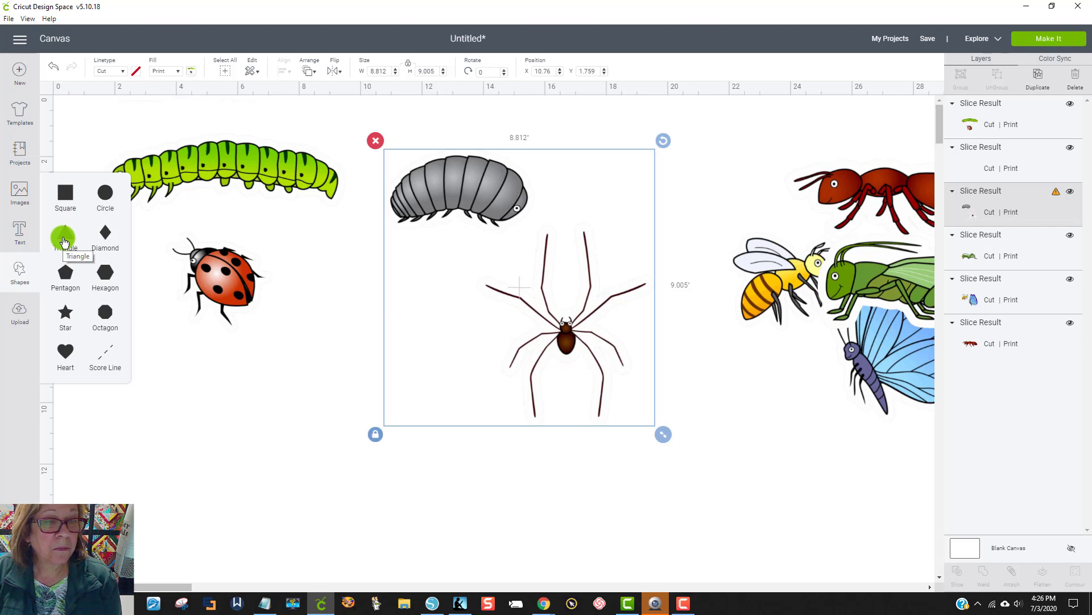
pyautogui.click(63, 241)
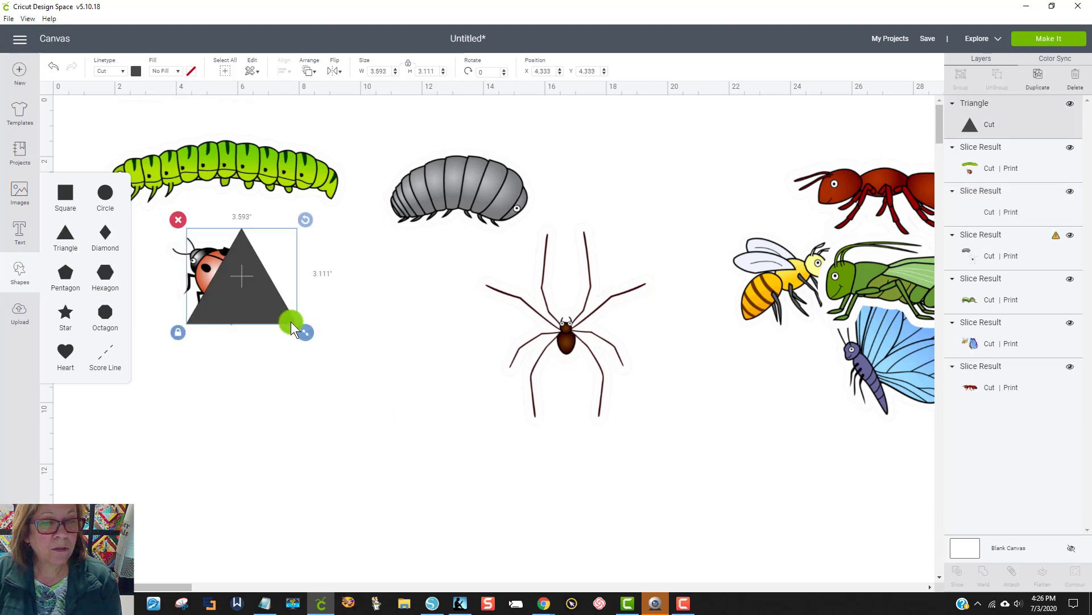
pyautogui.moveTo(269, 314); pyautogui.dragTo(582, 292)
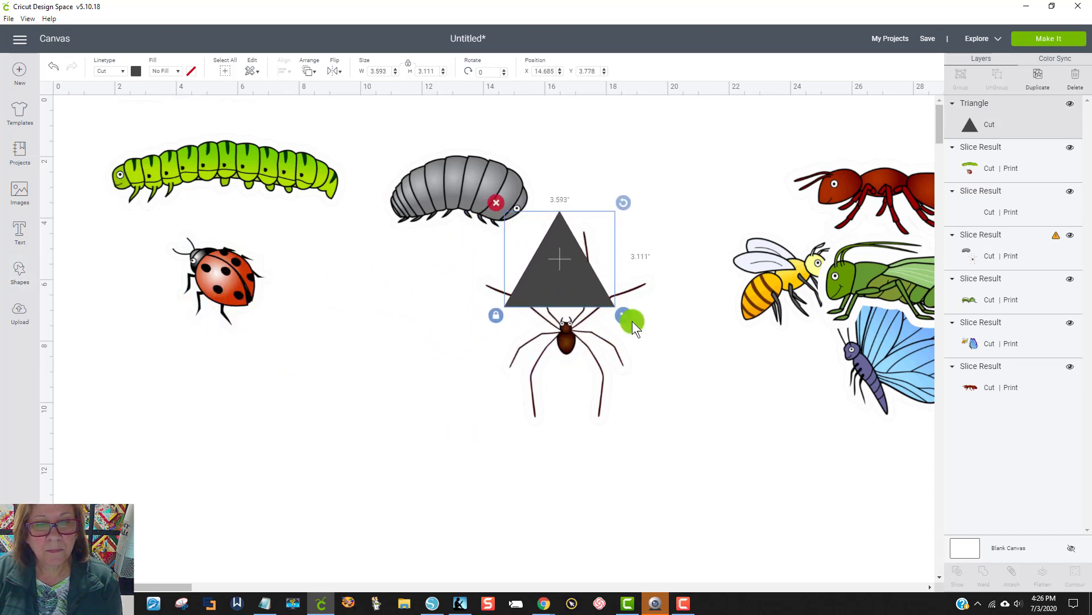
pyautogui.moveTo(624, 208); pyautogui.dragTo(633, 237)
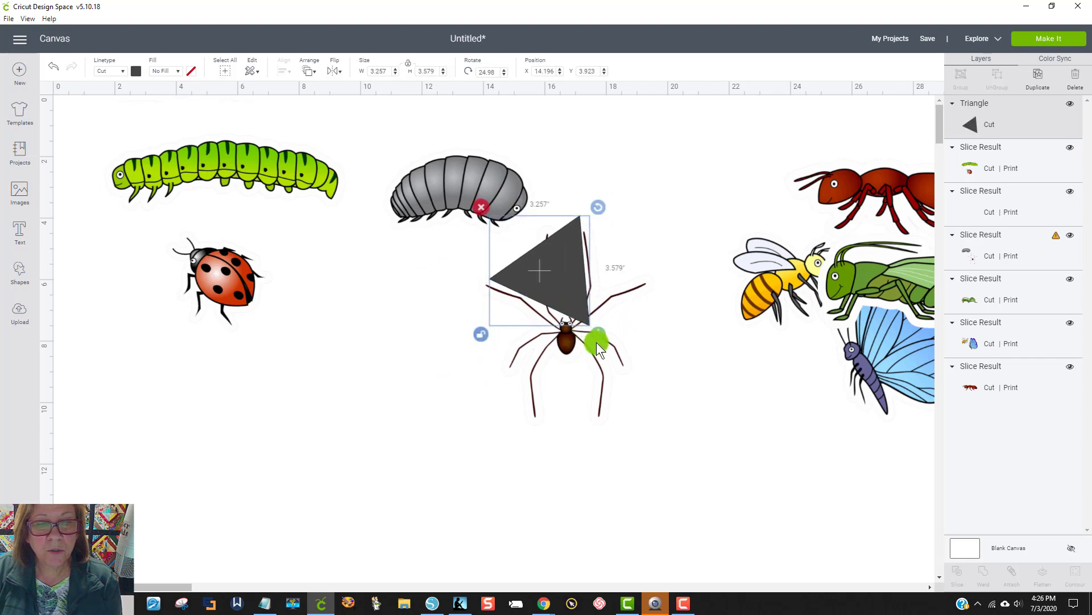
pyautogui.moveTo(597, 346); pyautogui.dragTo(689, 515)
pyautogui.moveTo(599, 421); pyautogui.dragTo(542, 369)
pyautogui.moveTo(617, 457); pyautogui.dragTo(734, 524)
pyautogui.moveTo(633, 411); pyautogui.dragTo(589, 404)
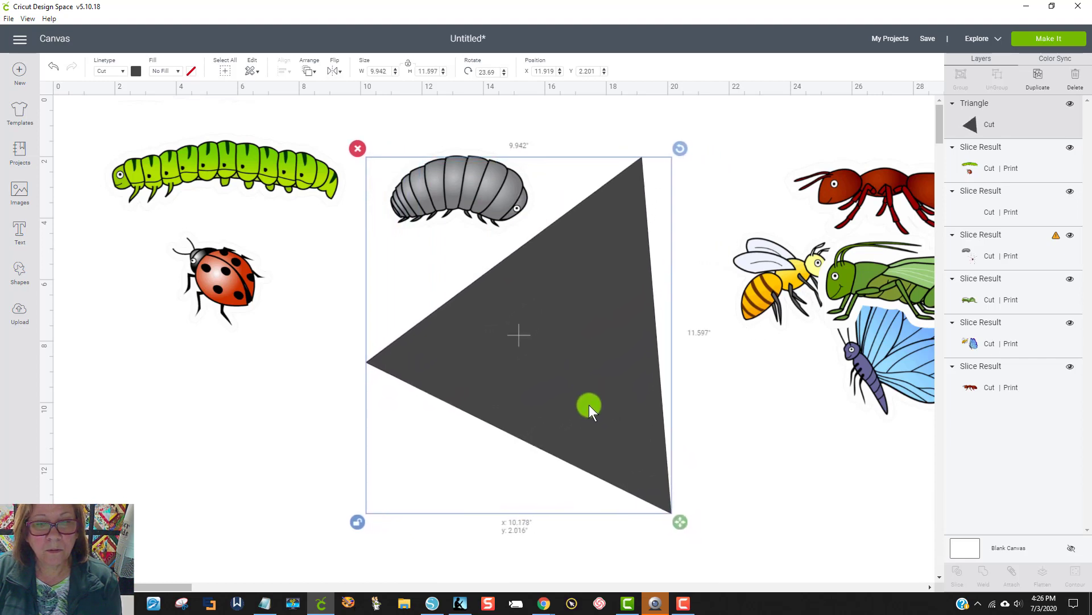
# Step: Slice the pill bug and spider image with the triangle and delete the leftover dark shapes
pyautogui.click(739, 464)
pyautogui.moveTo(742, 477); pyautogui.dragTo(586, 348)
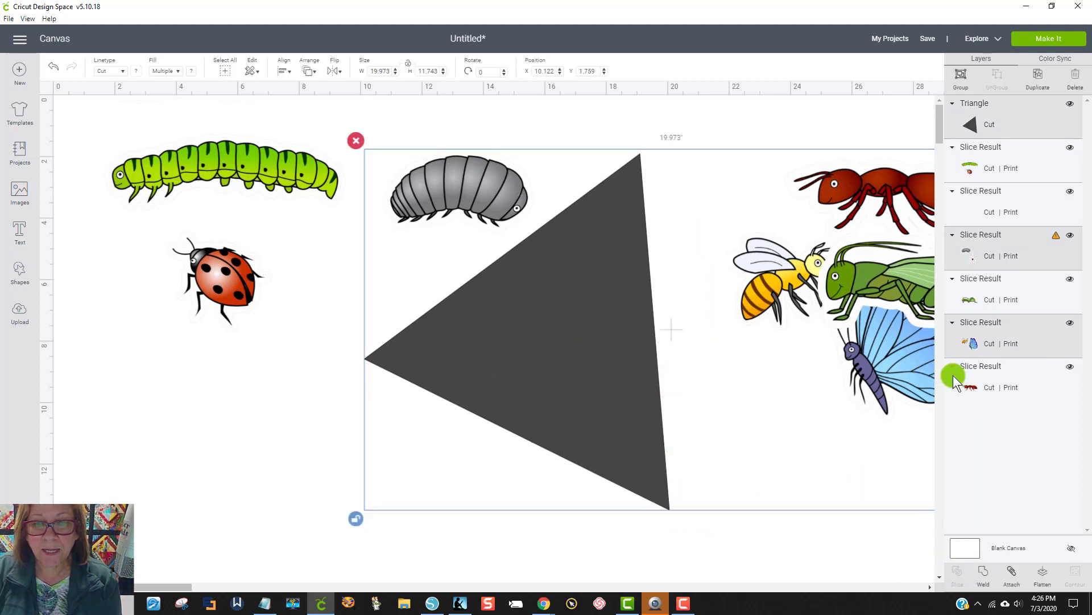
pyautogui.click(797, 544)
pyautogui.moveTo(408, 134); pyautogui.dragTo(520, 395)
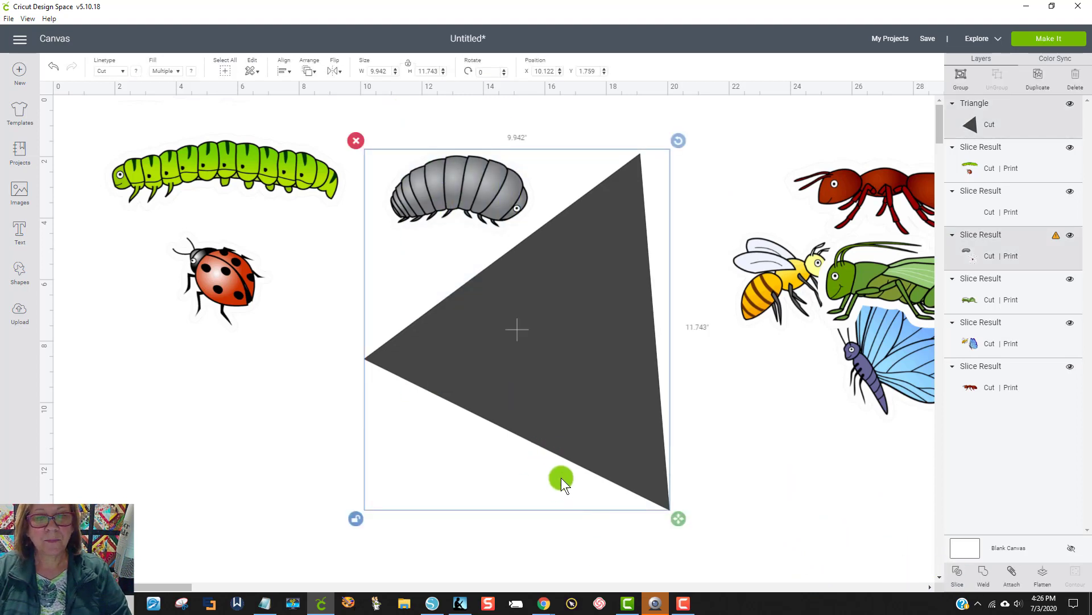
pyautogui.click(961, 577)
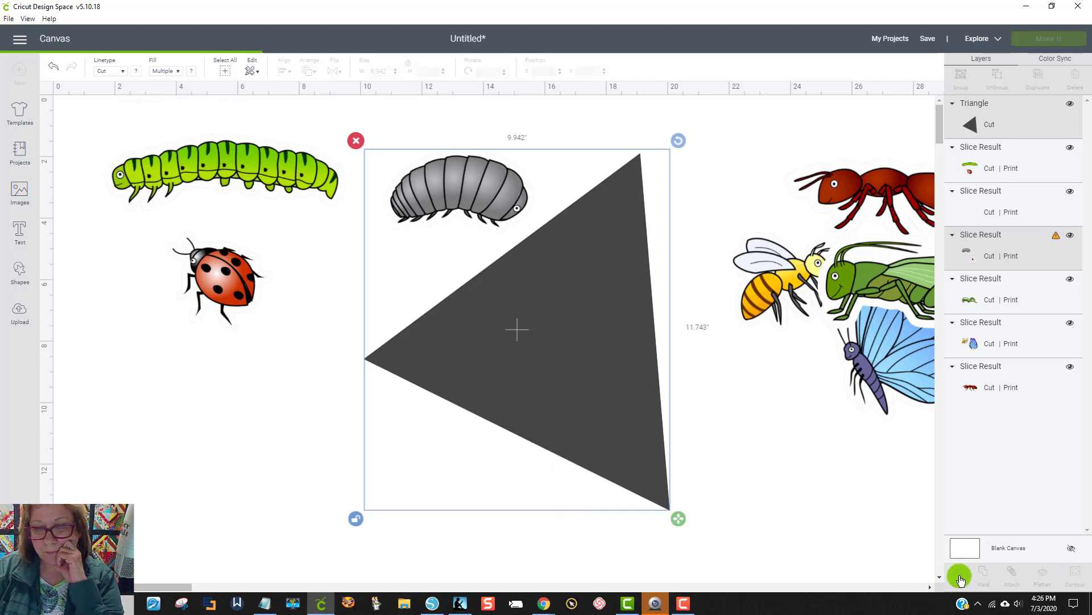
pyautogui.moveTo(585, 360); pyautogui.dragTo(444, 420)
pyautogui.click(483, 282)
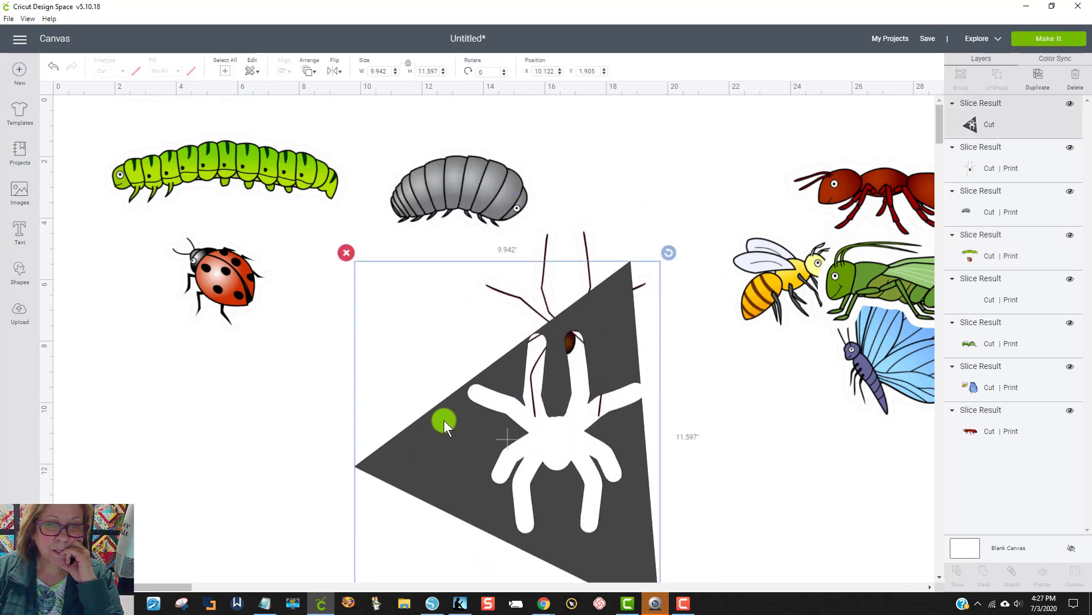
pyautogui.click(347, 253)
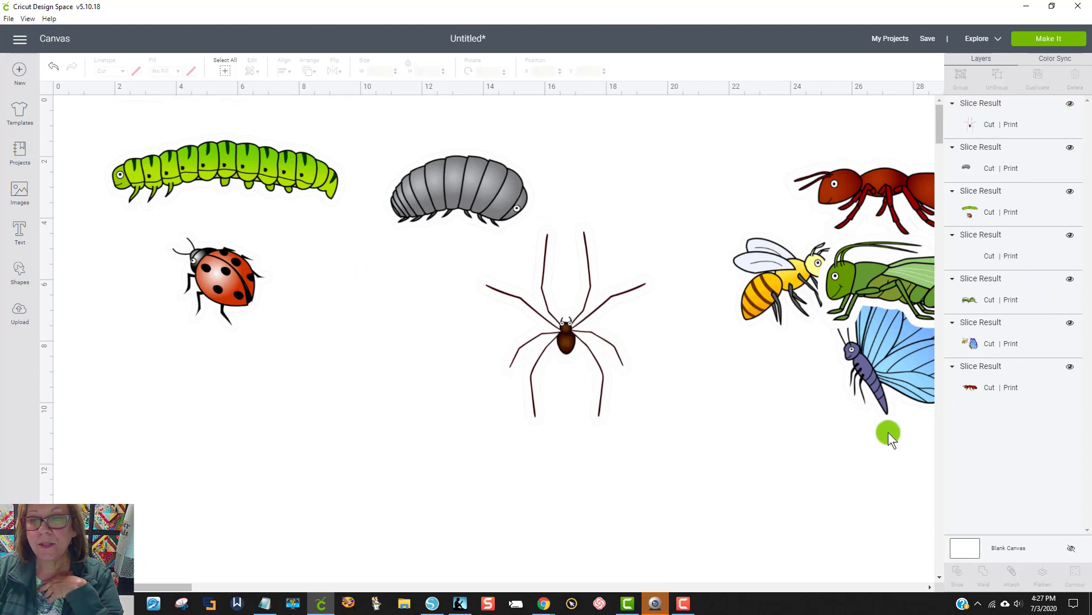
# Step: Move the bee and butterfly below the ladybug, the grasshopper beside the pill bug, and the ant beside the spider
pyautogui.moveTo(869, 361); pyautogui.dragTo(406, 504)
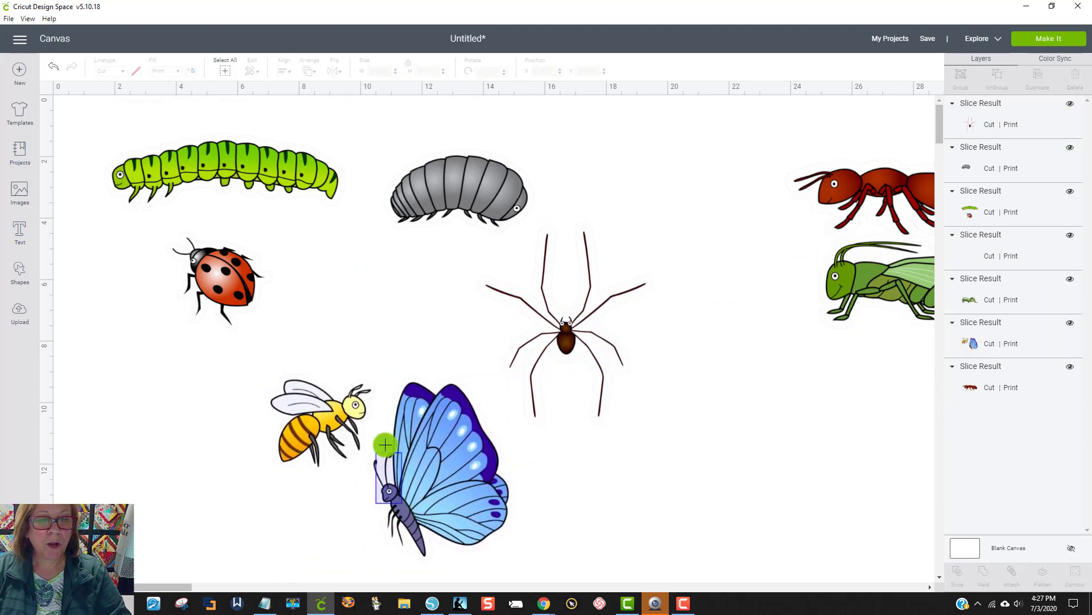
pyautogui.click(617, 415)
pyautogui.moveTo(829, 289); pyautogui.dragTo(569, 150)
pyautogui.moveTo(842, 192); pyautogui.dragTo(706, 293)
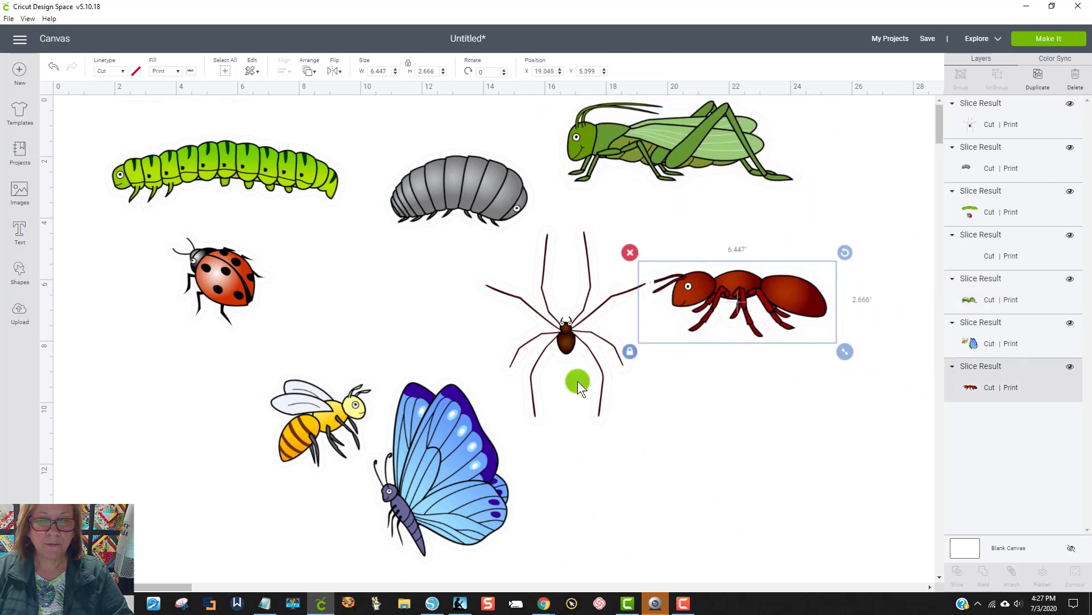
pyautogui.click(537, 322)
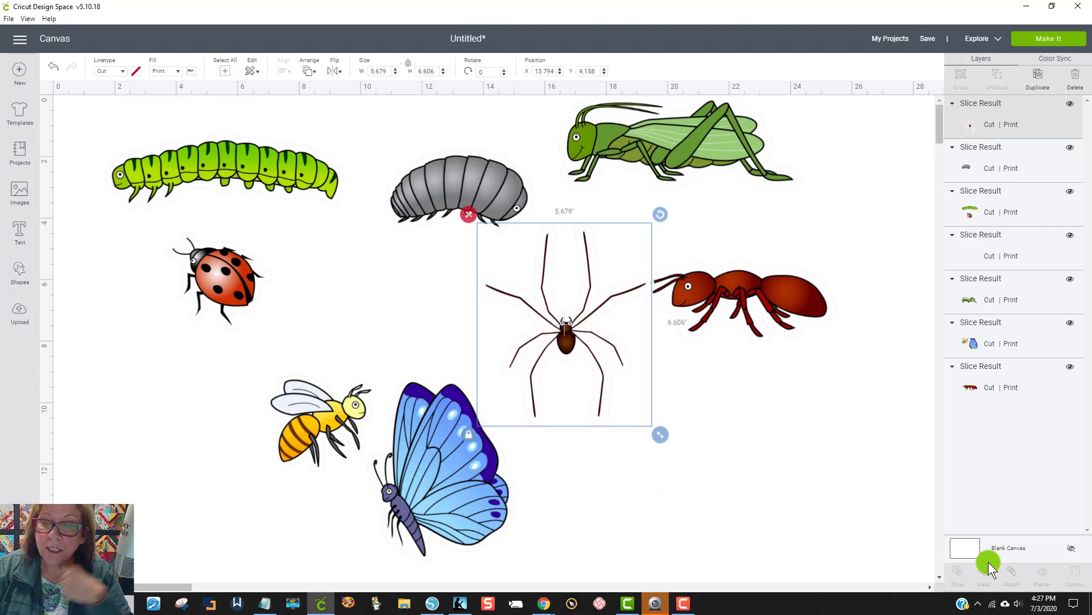
# Step: Change the canvas background colour to light blue
pyautogui.click(974, 547)
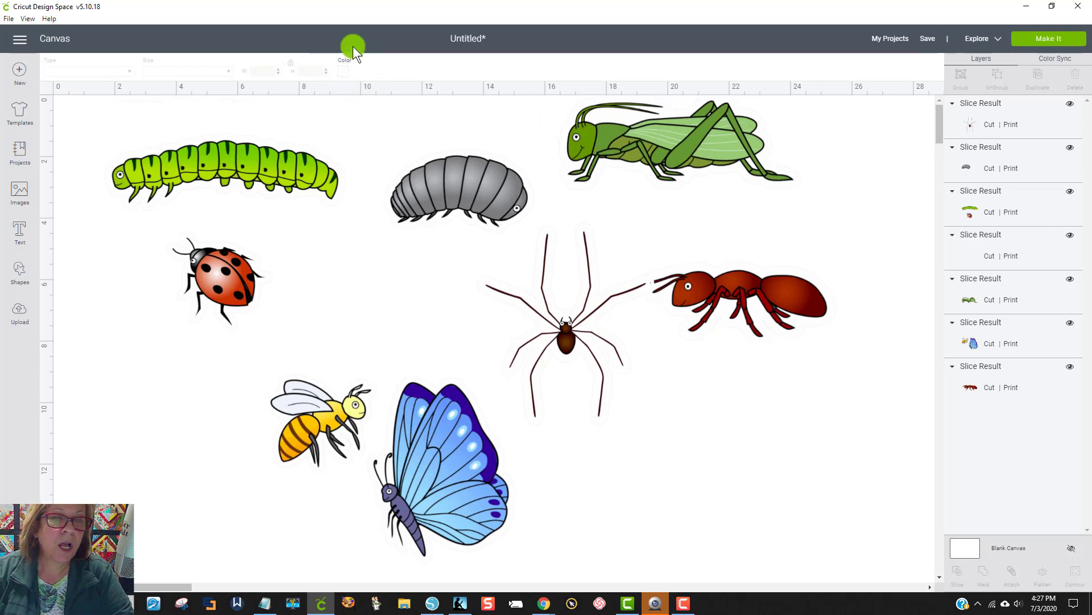
pyautogui.click(343, 72)
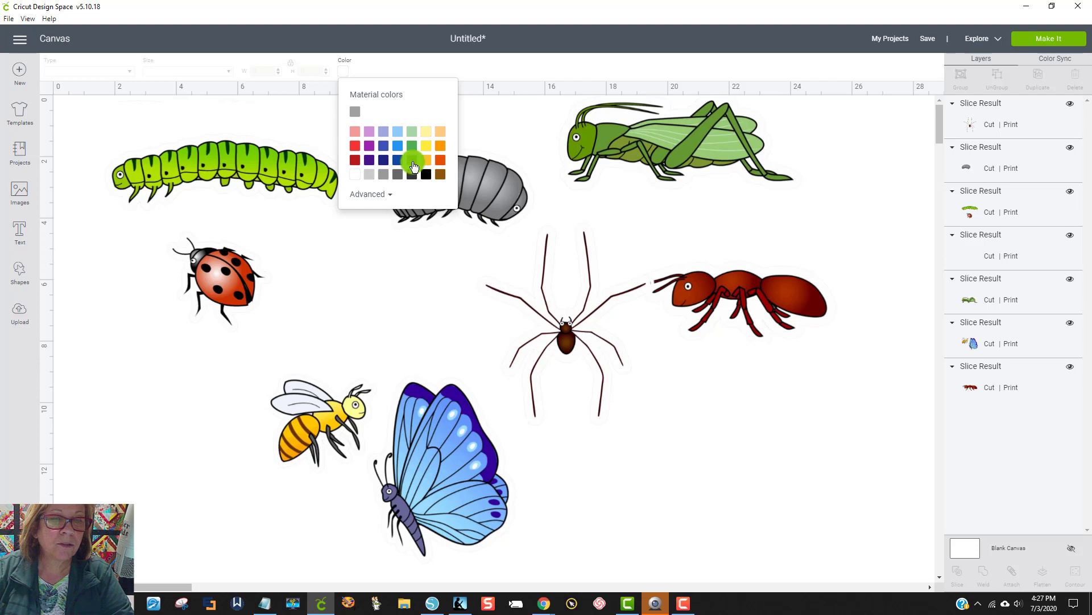
pyautogui.click(399, 132)
pyautogui.click(703, 426)
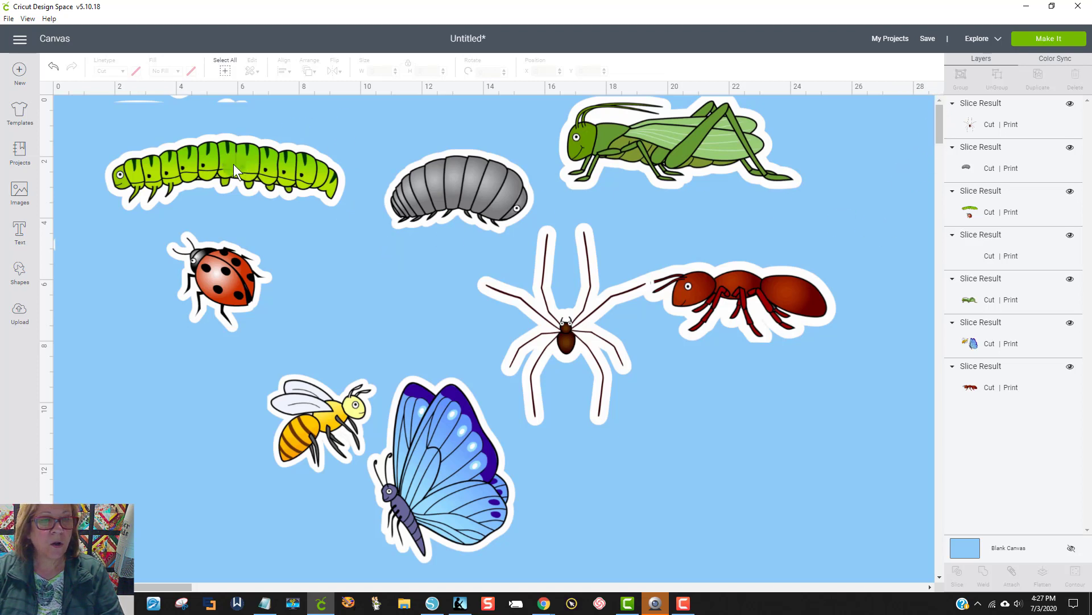
# Step: Delete the leftover white slivers at the canvas's upper-left corner and space the caterpillar-ladybug image, grasshopper and spider away from their neighbours
pyautogui.click(203, 195)
pyautogui.moveTo(227, 159); pyautogui.dragTo(245, 155)
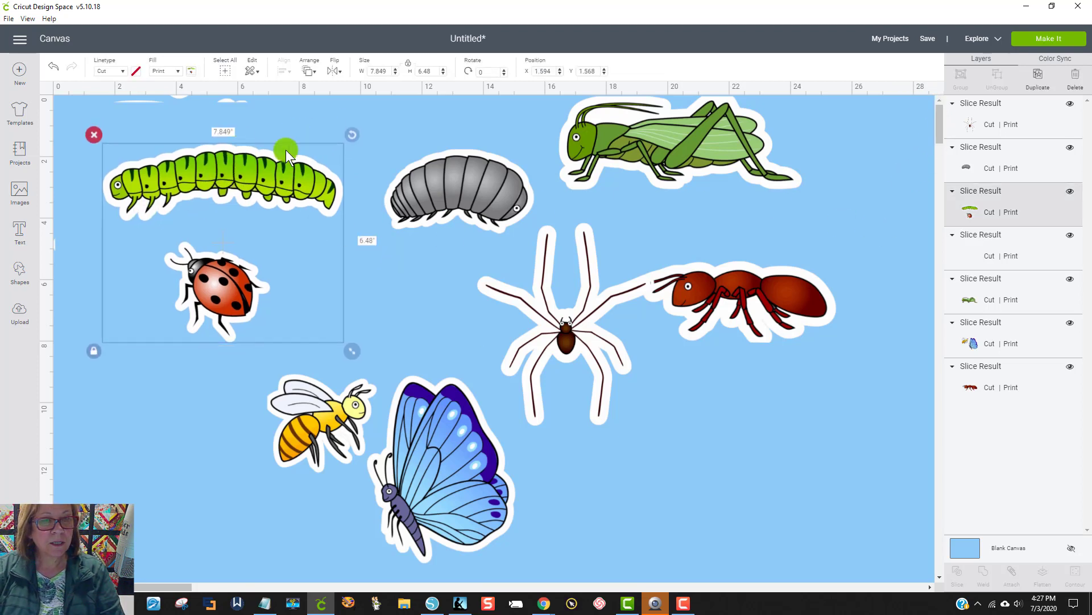
pyautogui.click(258, 104)
pyautogui.click(239, 101)
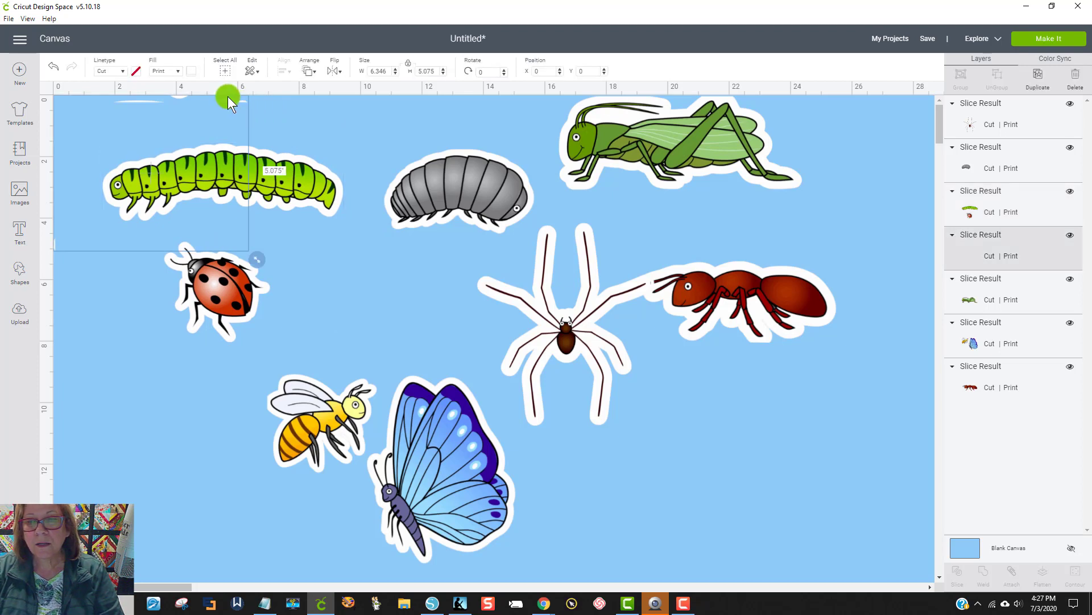
pyautogui.press('Delete')
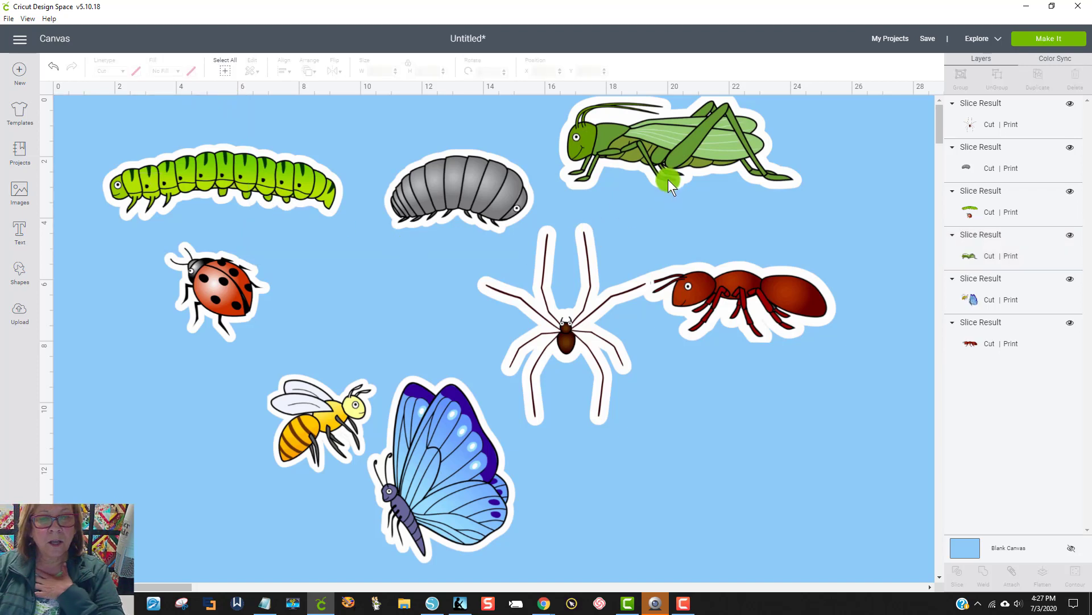
pyautogui.moveTo(668, 180); pyautogui.dragTo(705, 199)
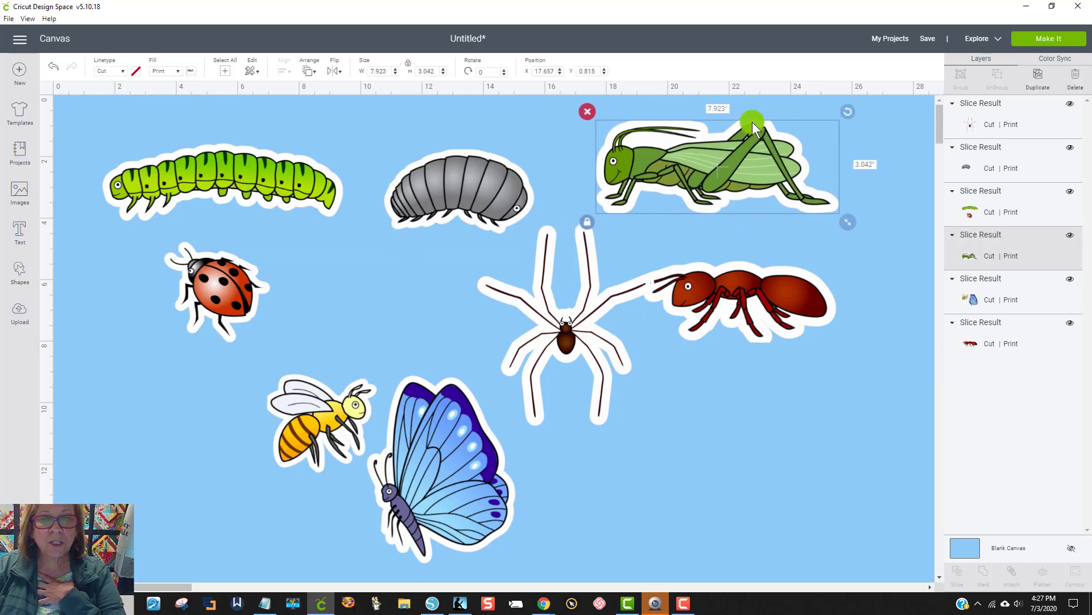
pyautogui.moveTo(552, 313); pyautogui.dragTo(518, 332)
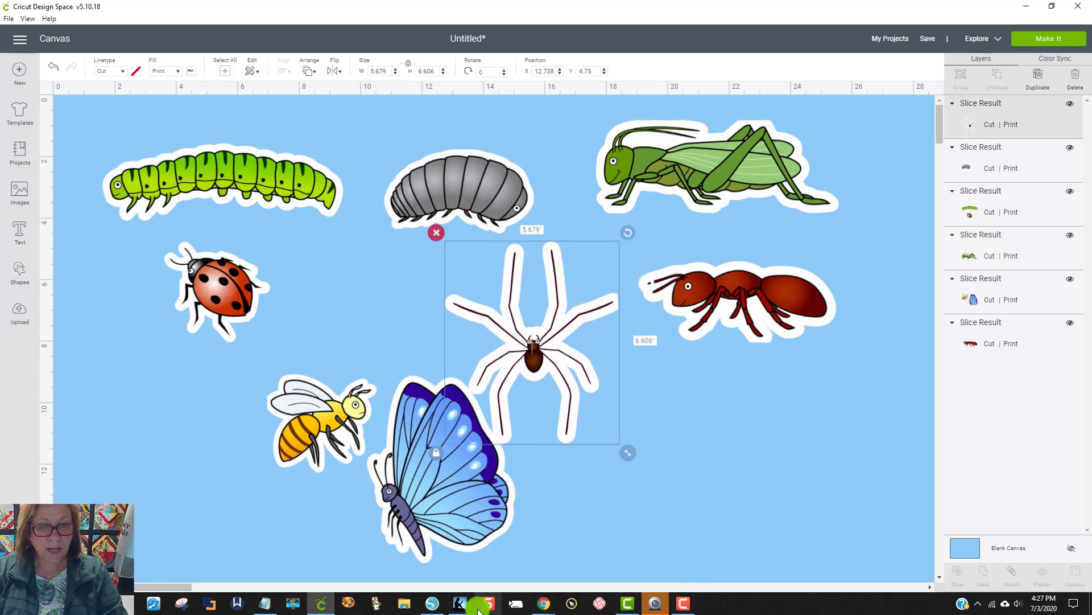
# Step: Switch to Silhouette Studio and spread out the white squares holding the ant, grasshopper and pill bug so they do not overlap
pyautogui.click(432, 603)
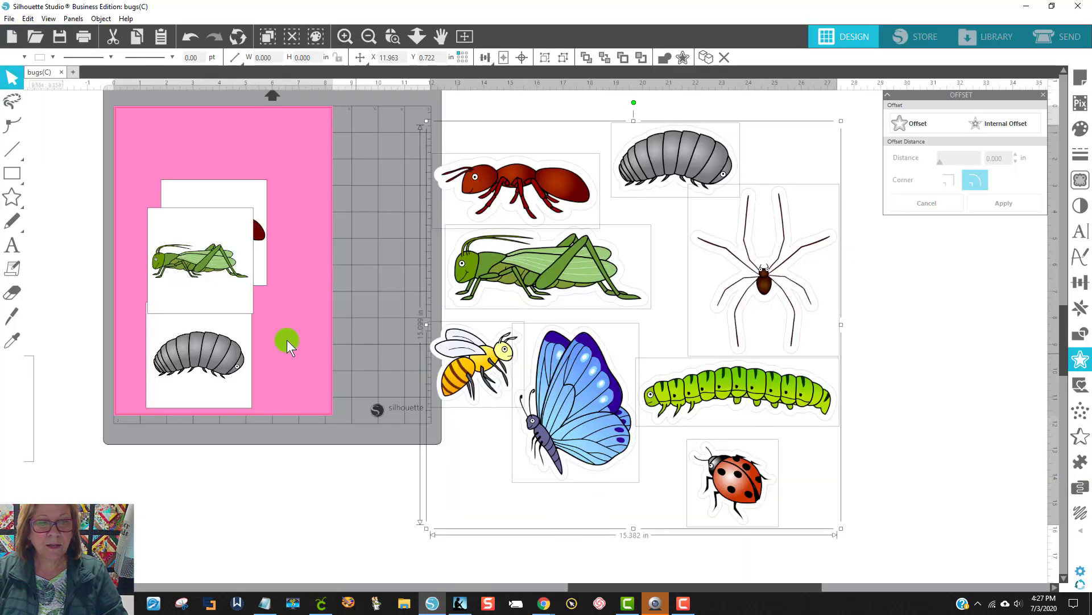
pyautogui.moveTo(231, 252); pyautogui.dragTo(196, 252)
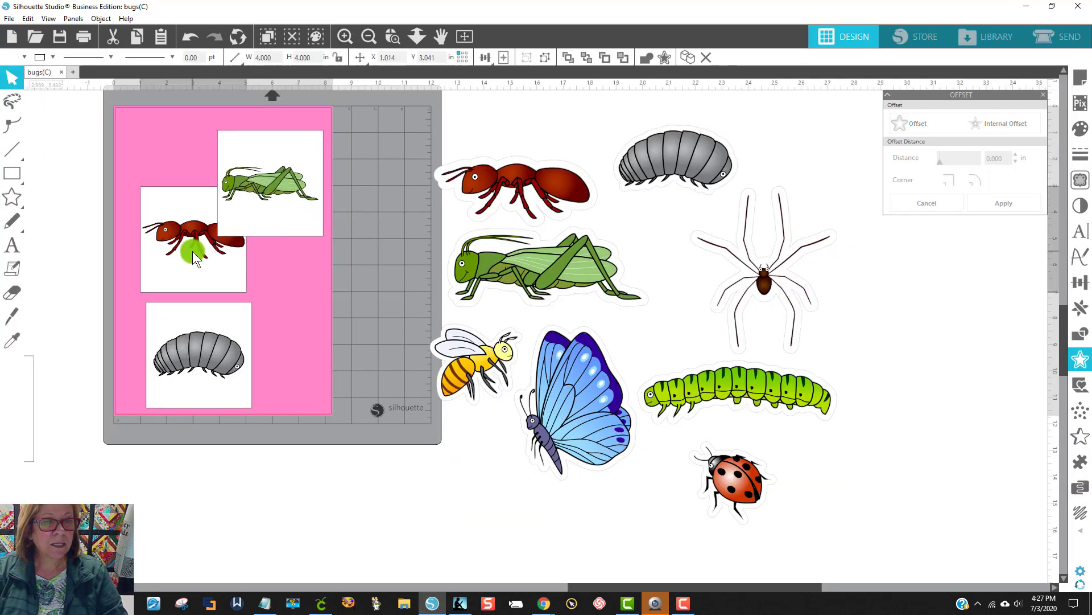
pyautogui.moveTo(266, 176); pyautogui.dragTo(315, 238)
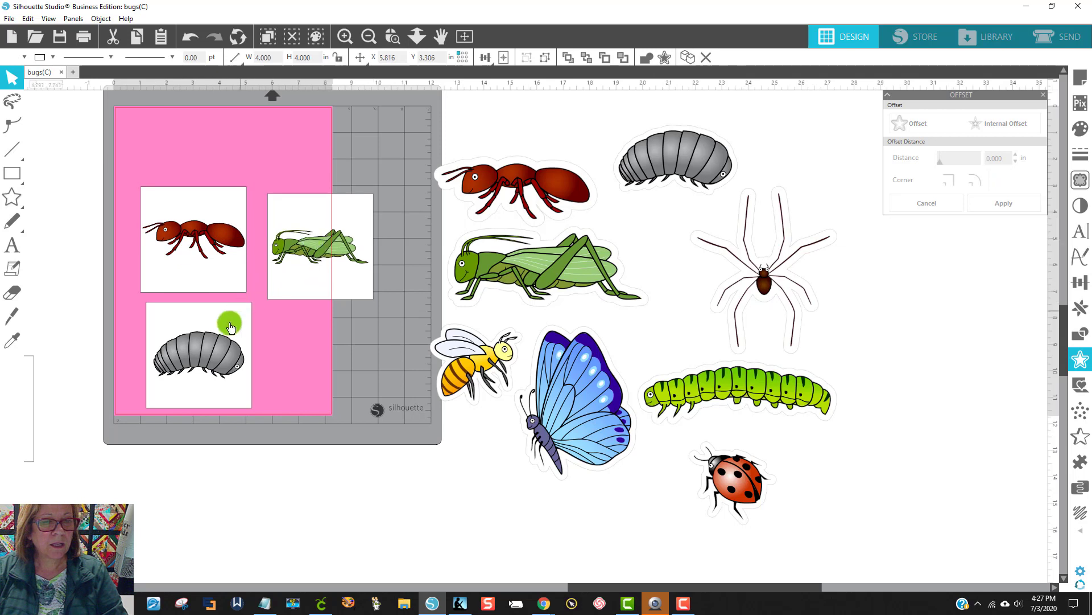
pyautogui.moveTo(226, 335); pyautogui.dragTo(217, 349)
pyautogui.moveTo(289, 275); pyautogui.dragTo(291, 265)
pyautogui.click(120, 172)
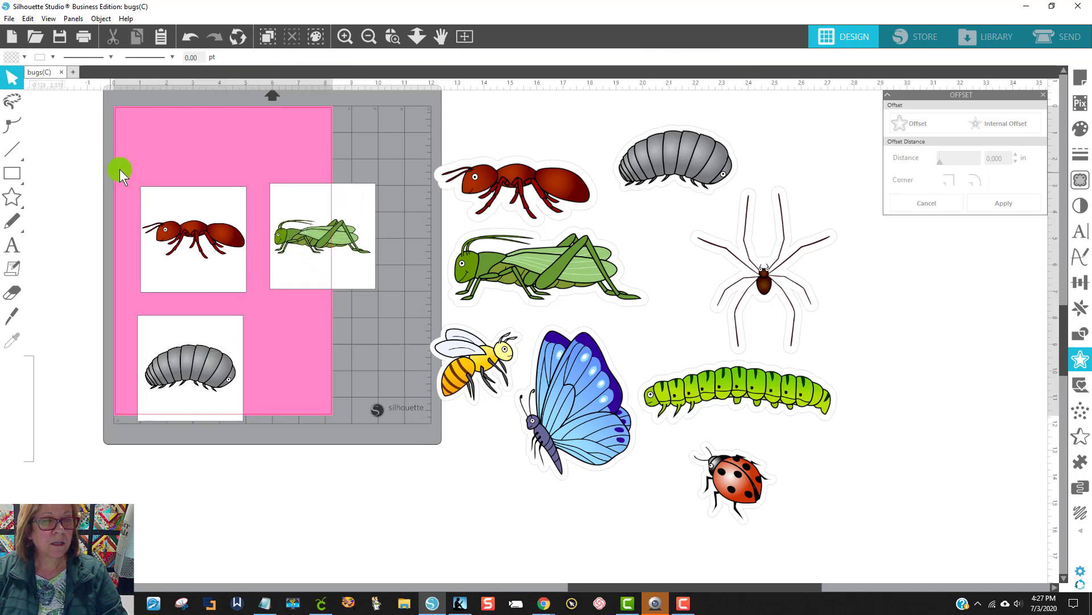
# Step: Select the ant, grasshopper and pill bug squares together and start saving the selection to the hard drive as "bugs 3 for cricut"
pyautogui.moveTo(141, 151); pyautogui.dragTo(386, 426)
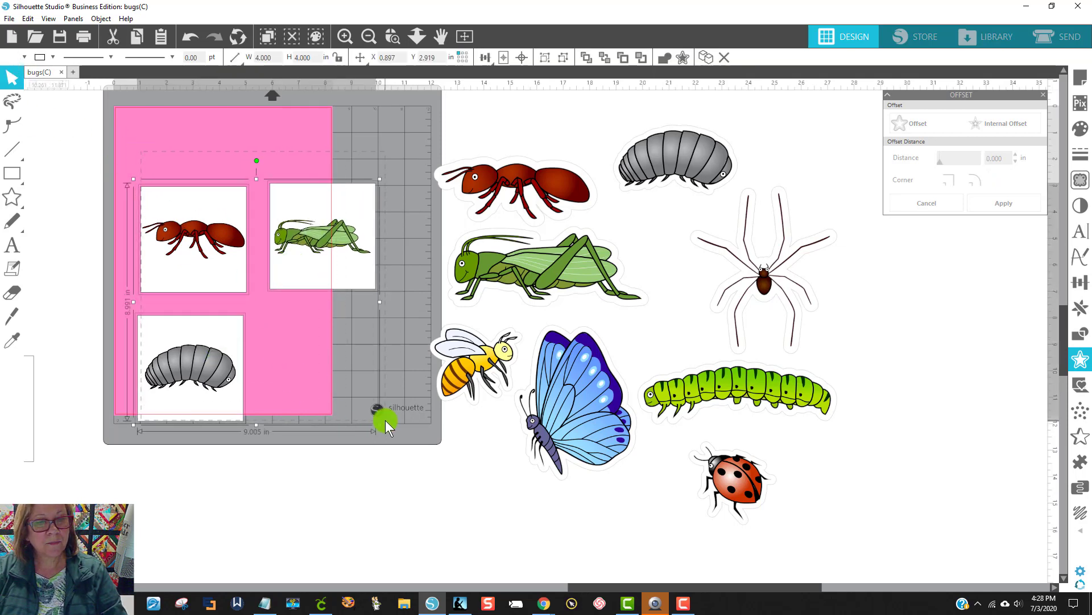
pyautogui.click(9, 18)
pyautogui.moveTo(122, 136)
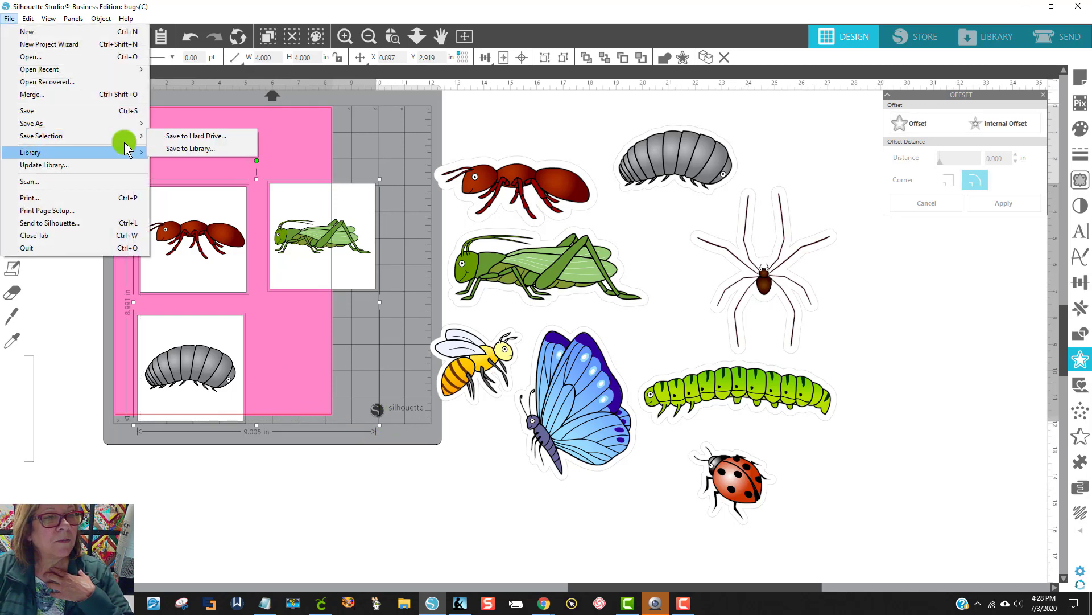
pyautogui.click(221, 136)
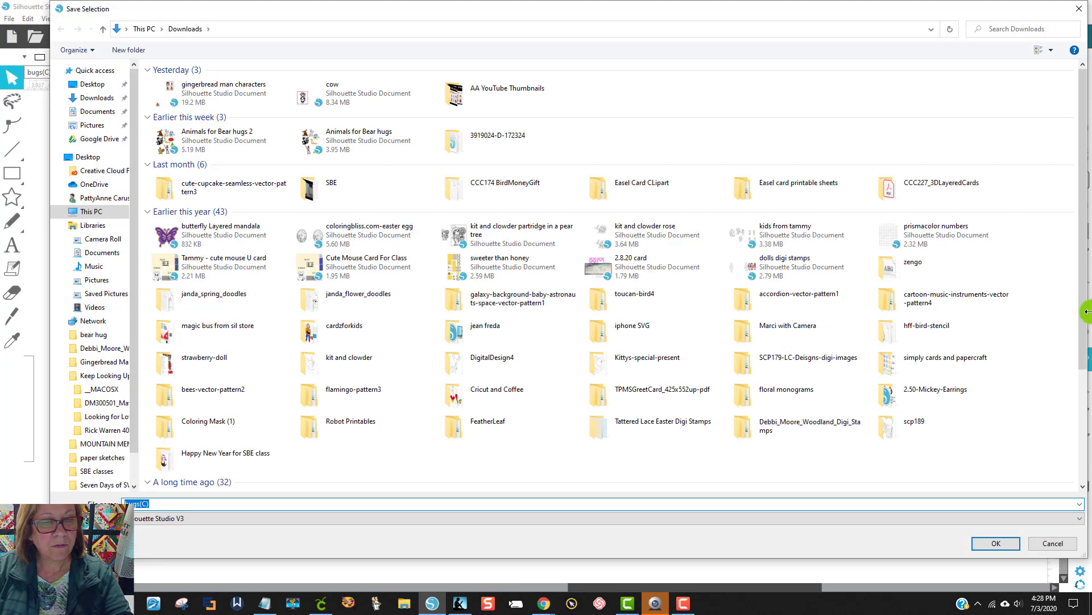
pyautogui.write('bugs')
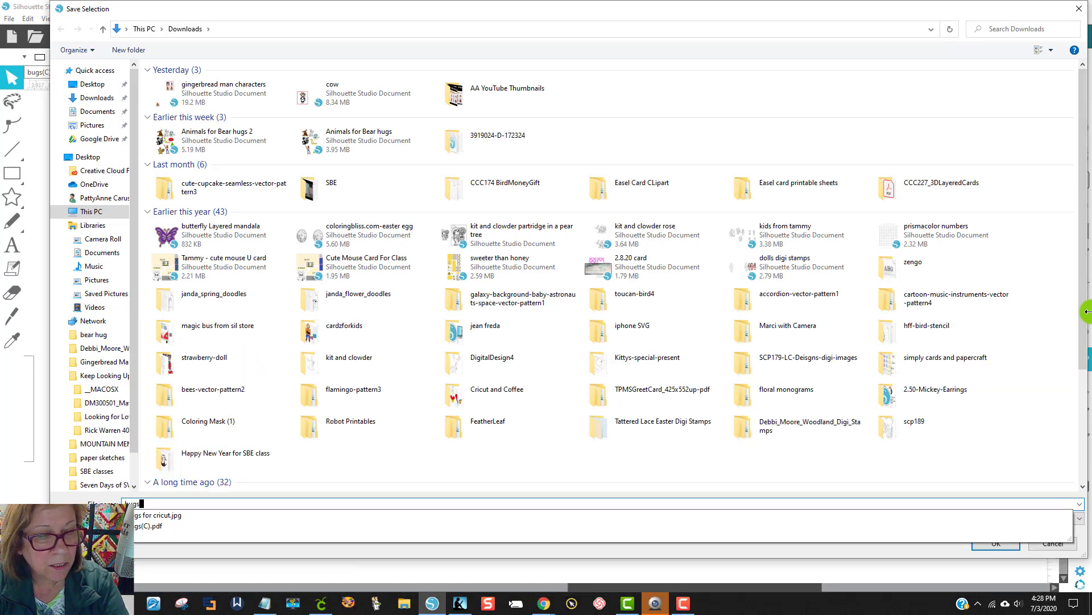
pyautogui.write(' 3 for cri')
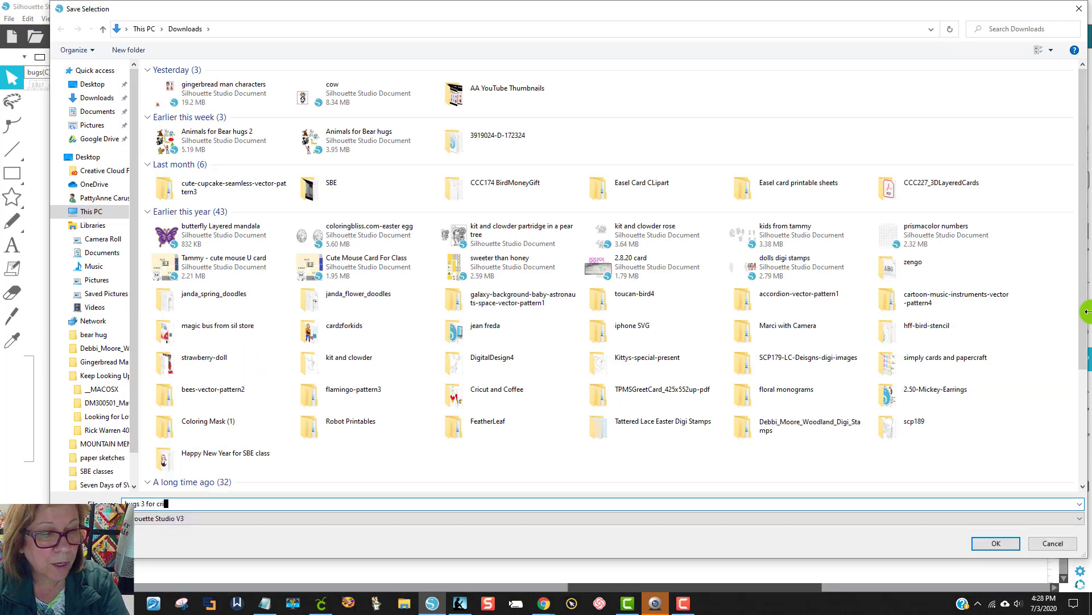
pyautogui.write('ctu')
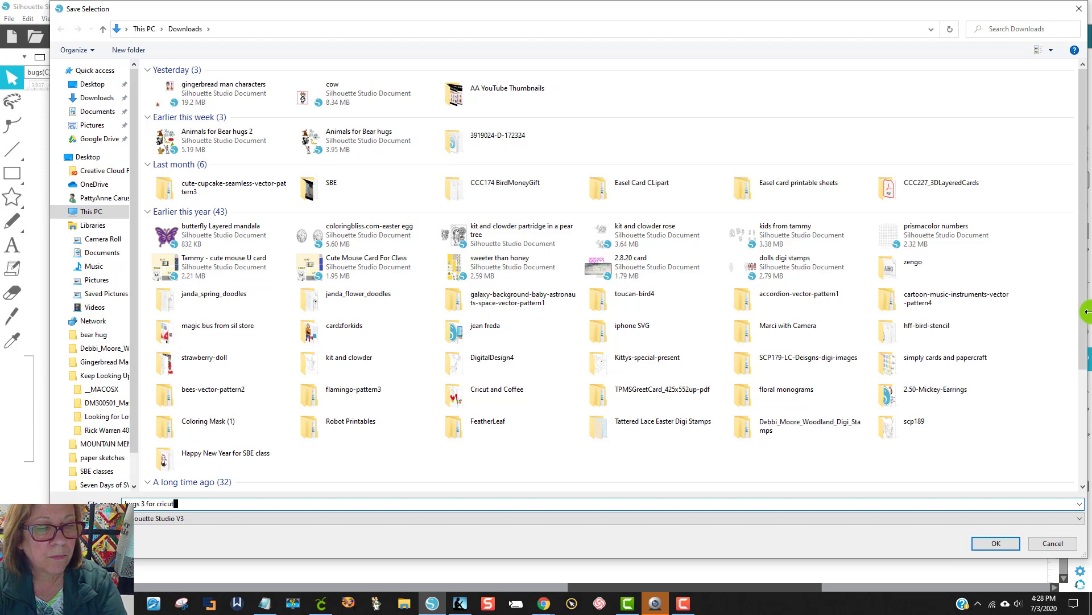
pyautogui.press('BackSpace')
pyautogui.press('BackSpace')
pyautogui.write('ut')
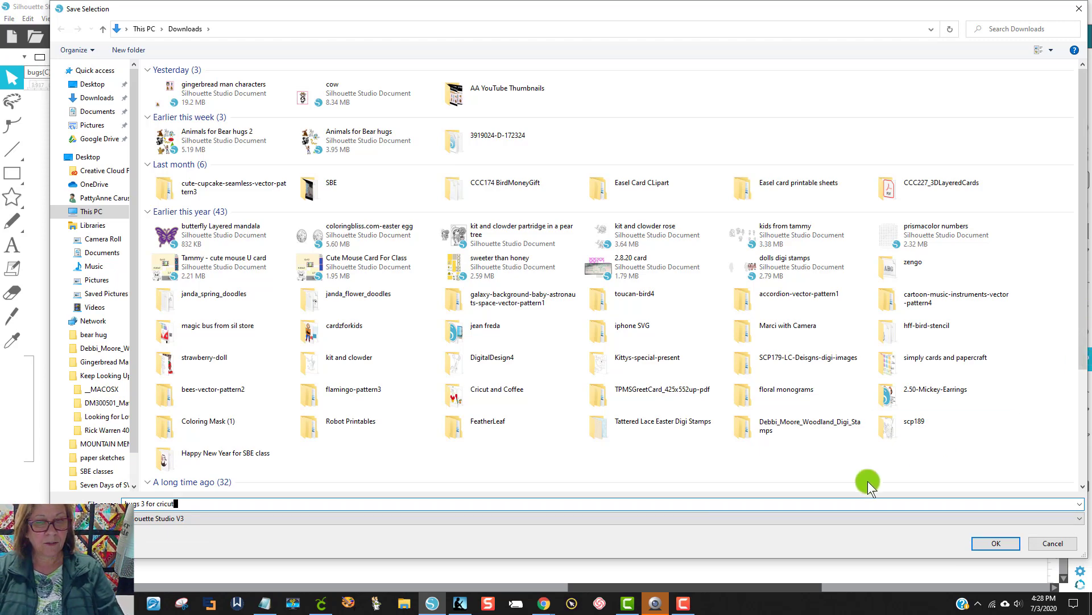
# Step: Choose JPEG as the file format and export the selection at the default bitmap size
pyautogui.click(213, 519)
pyautogui.click(147, 562)
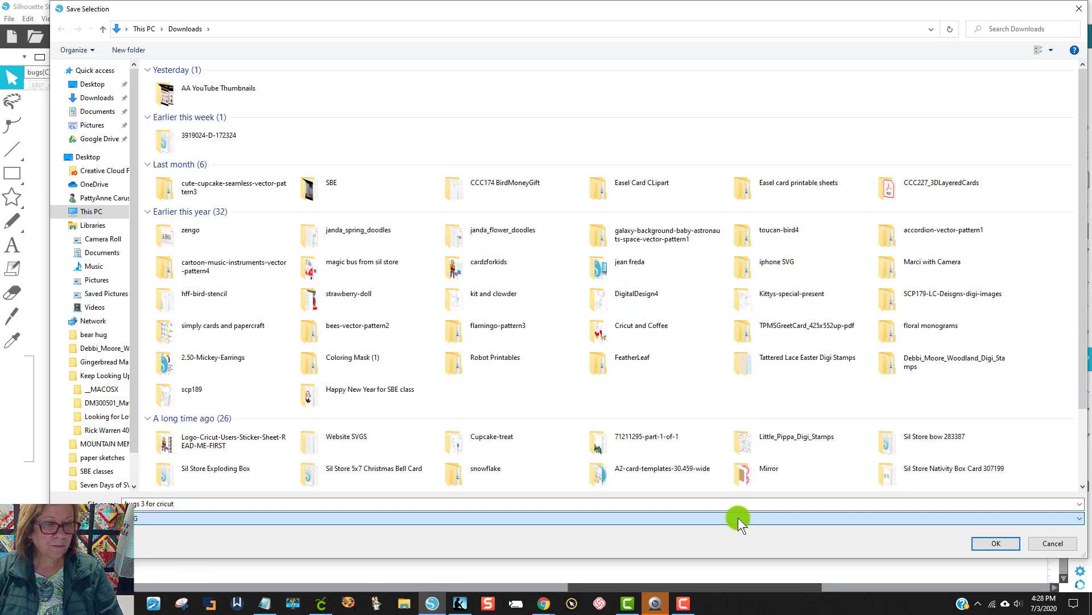
pyautogui.click(990, 543)
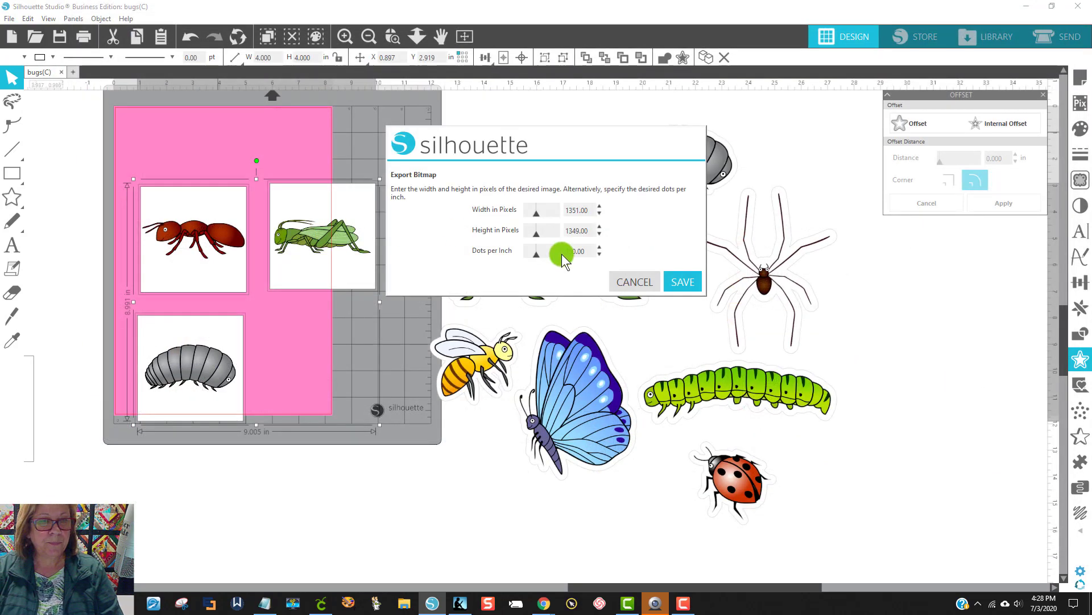
pyautogui.click(682, 278)
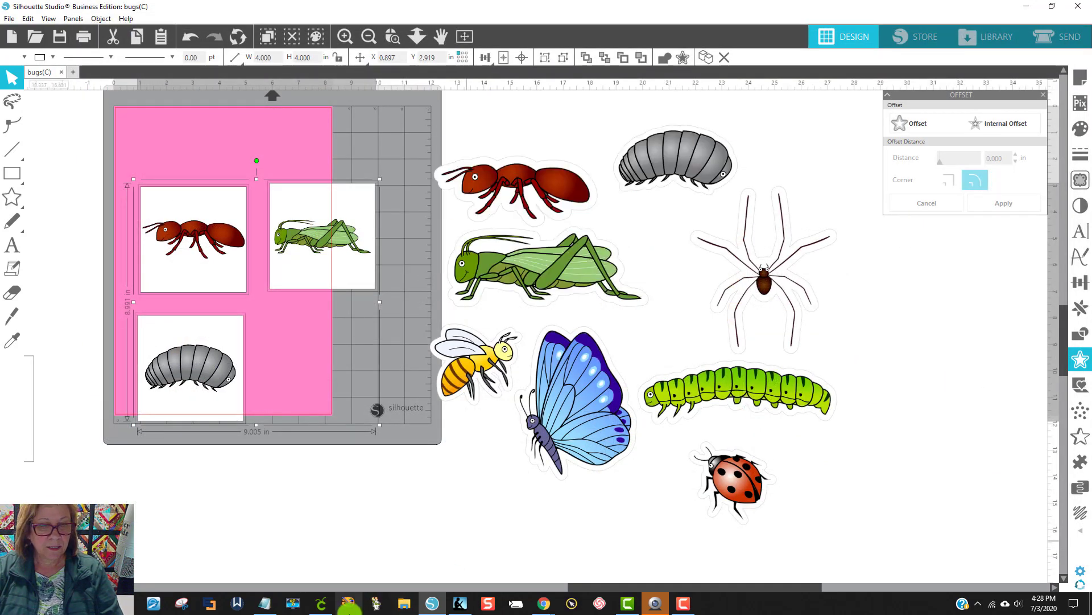
# Step: Switch to Cricut Design Space and upload the "bugs 3 for cricut" JPG as a Complex image
pyautogui.click(322, 605)
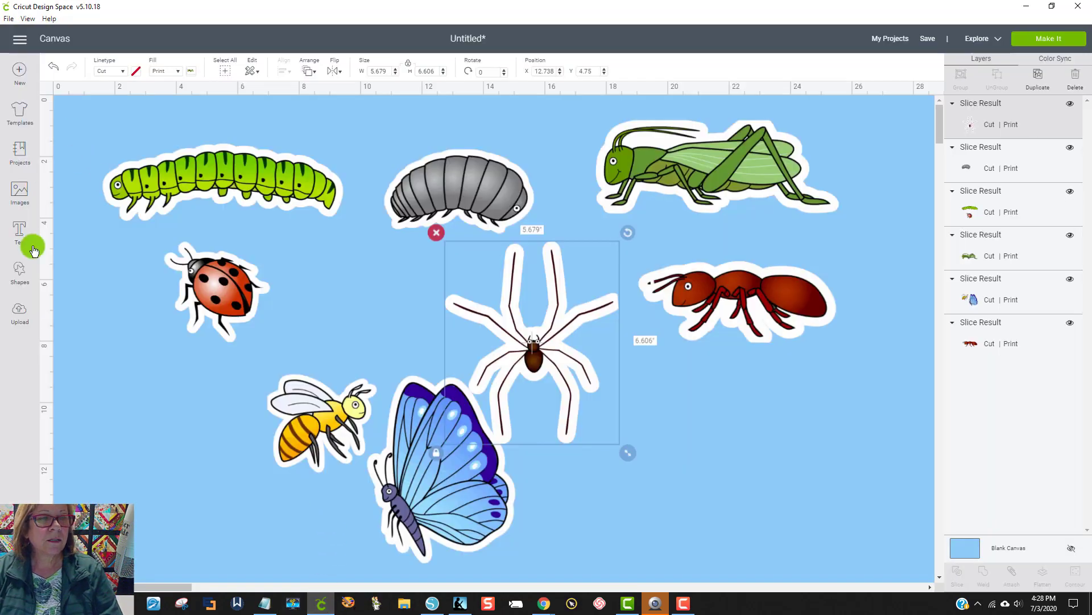
pyautogui.click(27, 309)
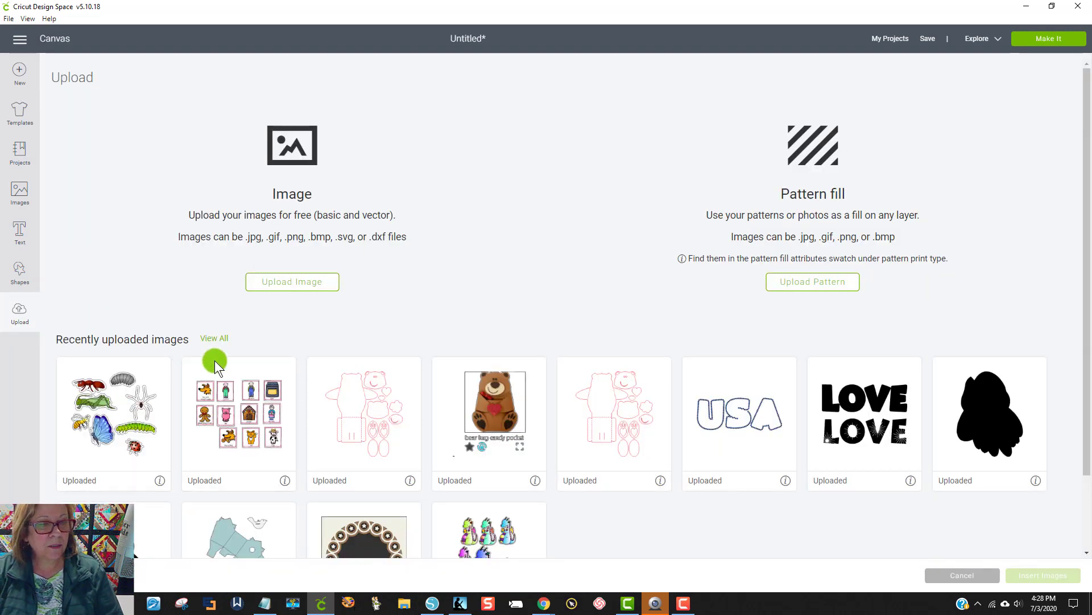
pyautogui.click(286, 284)
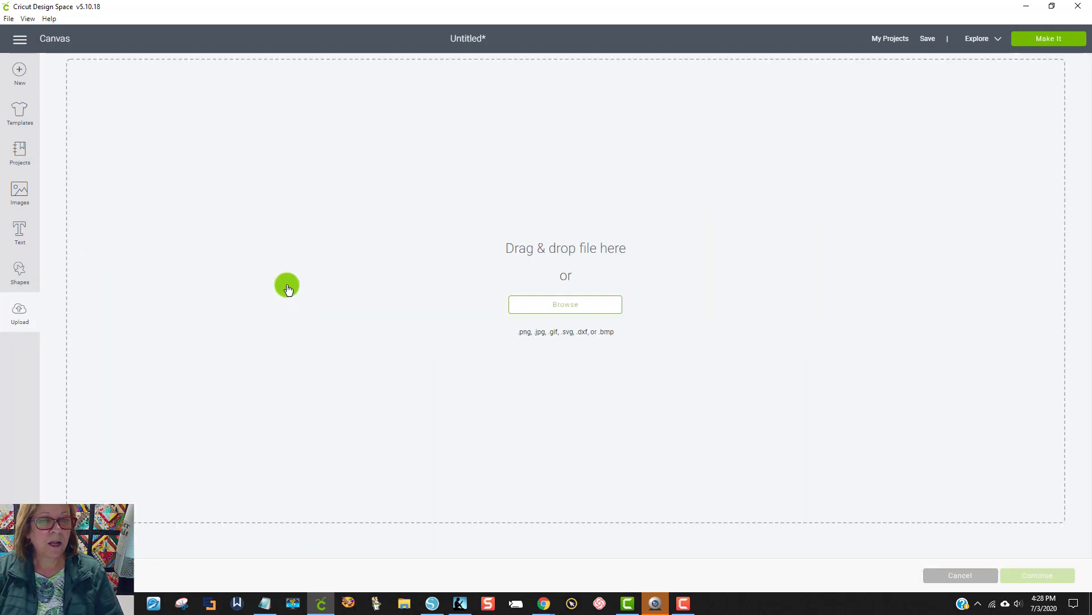
pyautogui.click(595, 313)
pyautogui.click(350, 113)
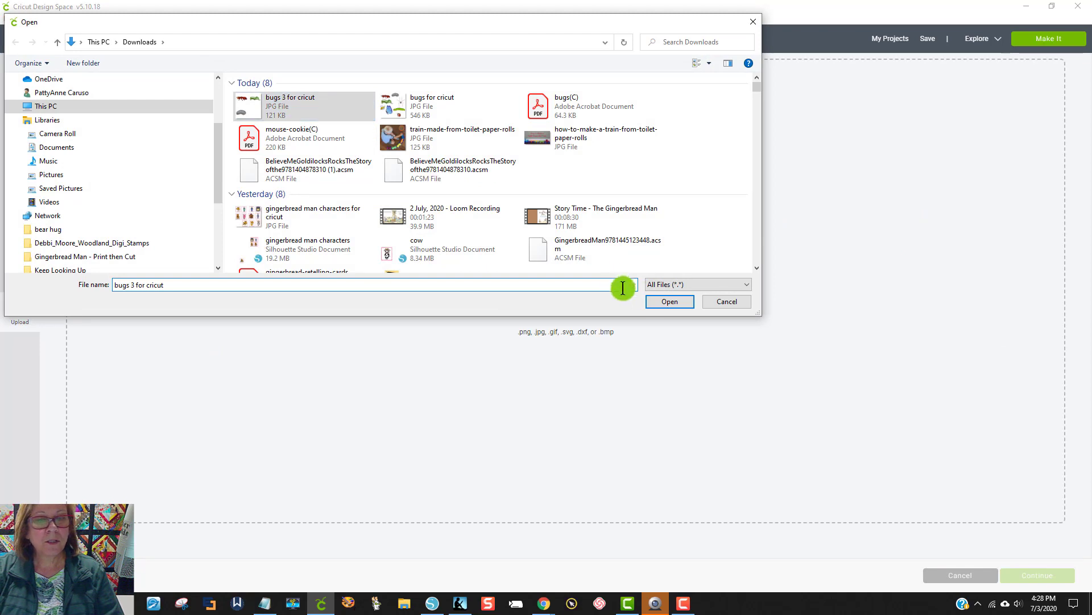
pyautogui.click(665, 300)
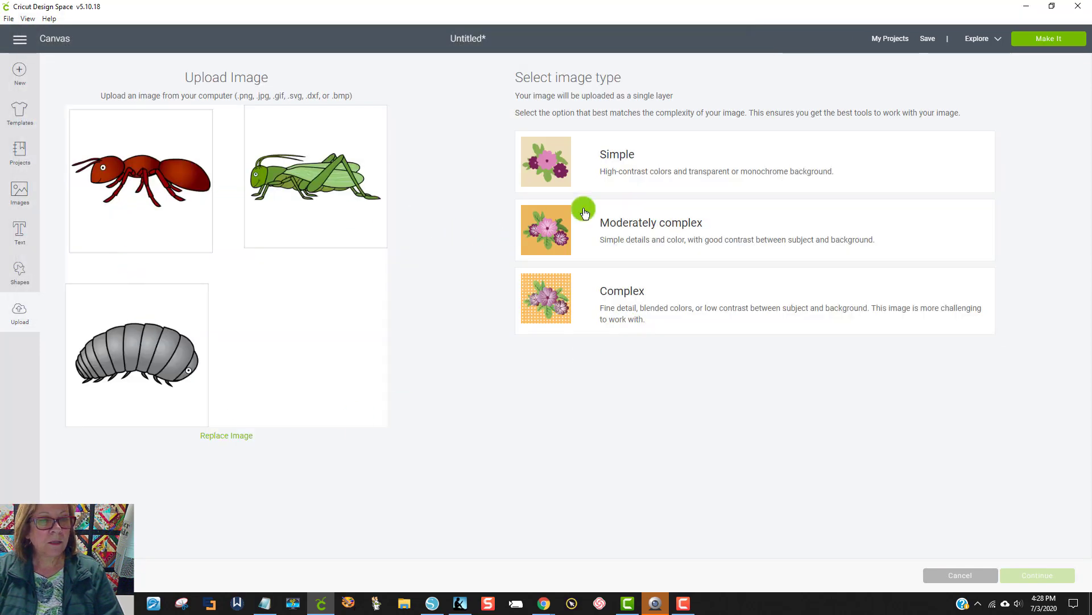
pyautogui.click(654, 298)
pyautogui.click(1019, 574)
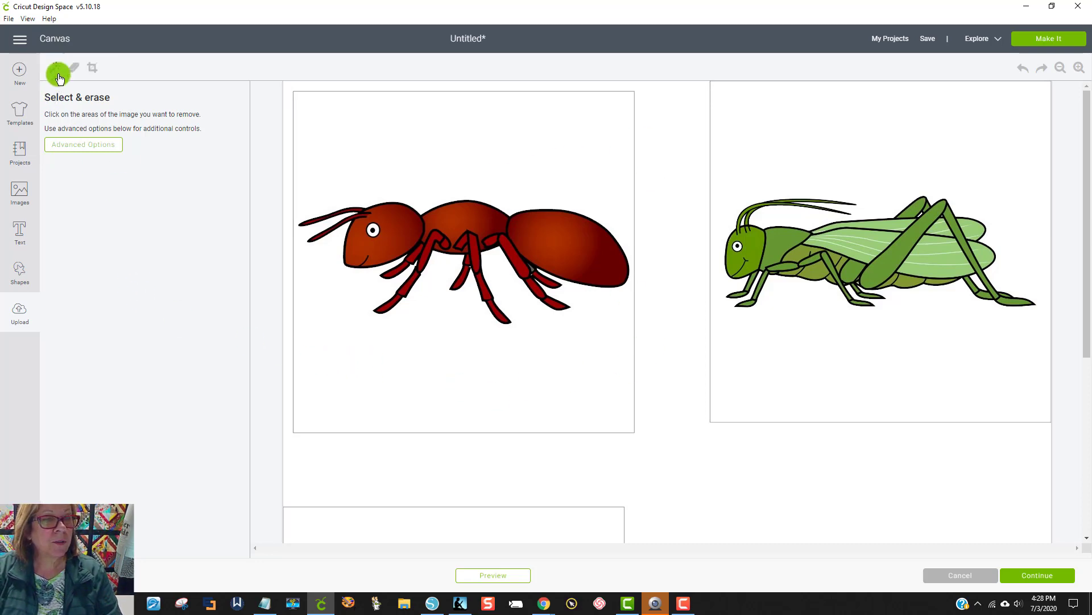
# Step: Set the erase color tolerance to 8 and remove the white background around the three bug squares
pyautogui.click(83, 144)
pyautogui.moveTo(102, 226); pyautogui.dragTo(26, 222)
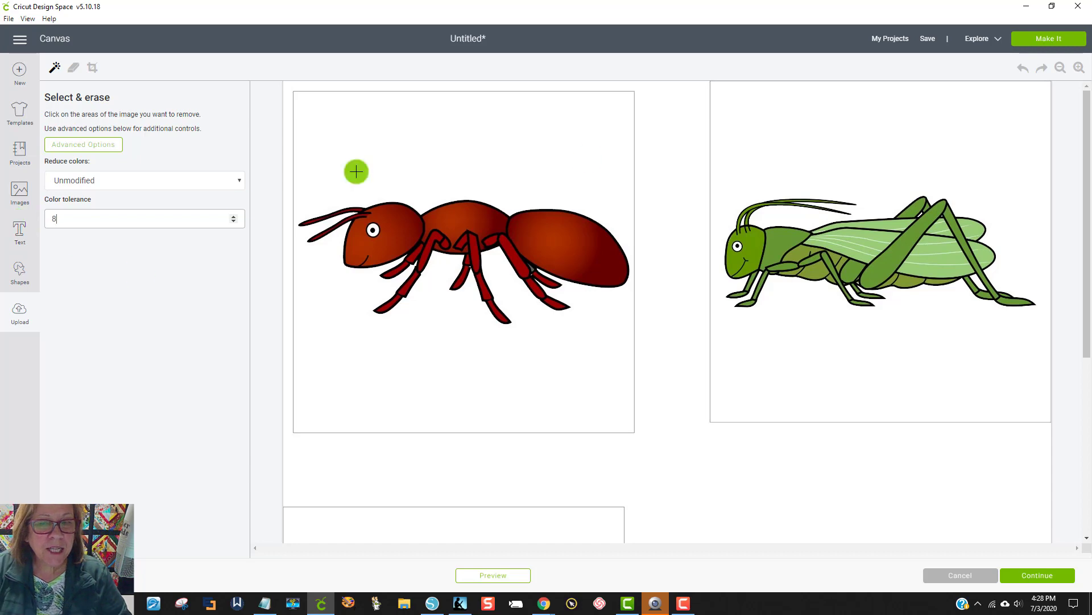
pyautogui.click(690, 164)
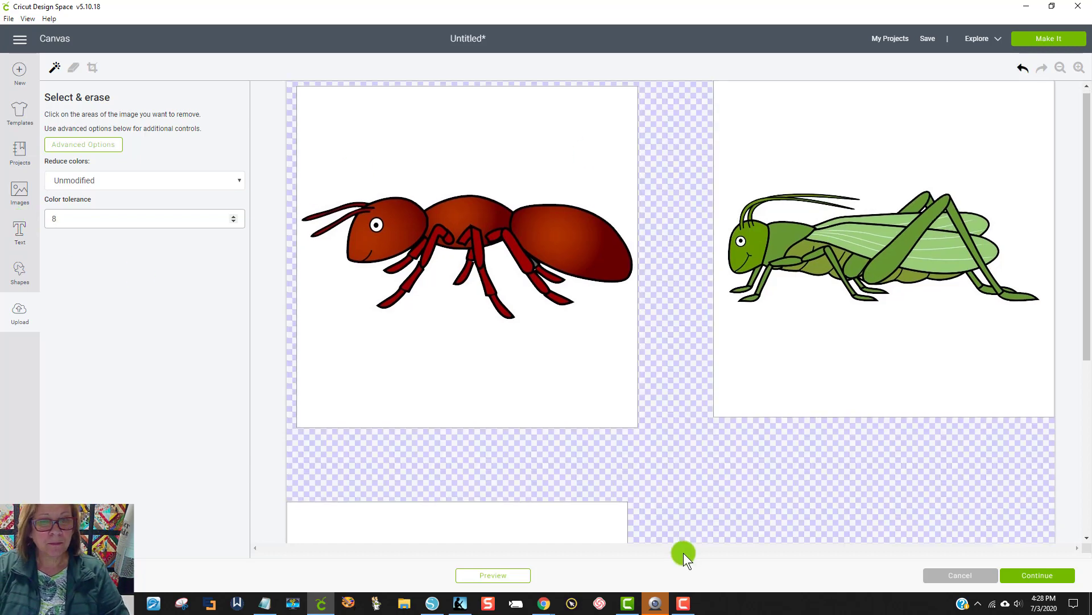
pyautogui.scroll(-5, 684, 552)
pyautogui.click(1032, 576)
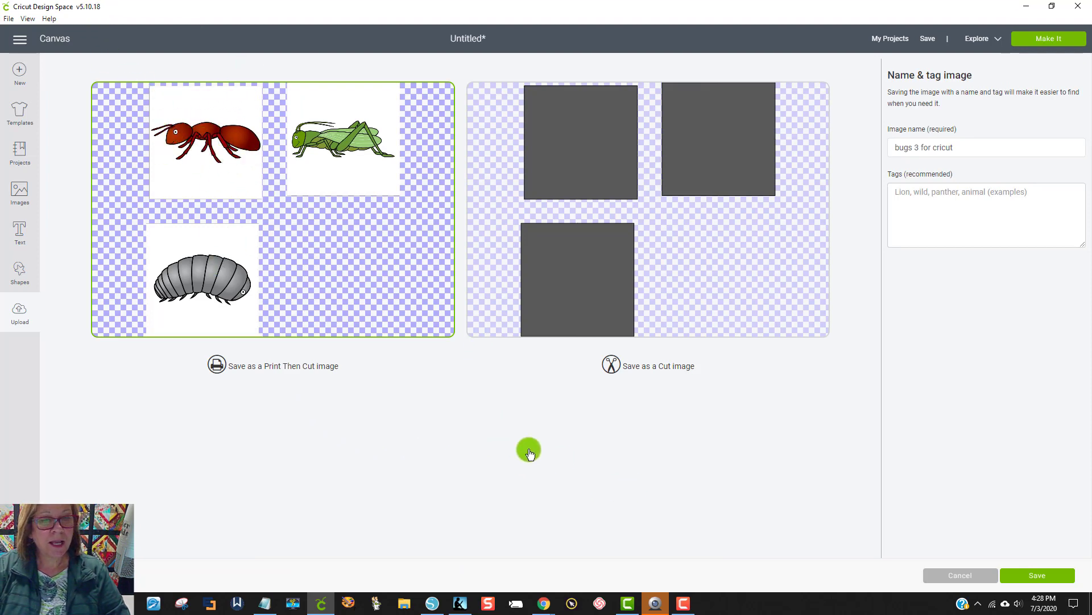
# Step: Save the upload as a Print Then Cut image and insert it onto the canvas
pyautogui.click(1049, 575)
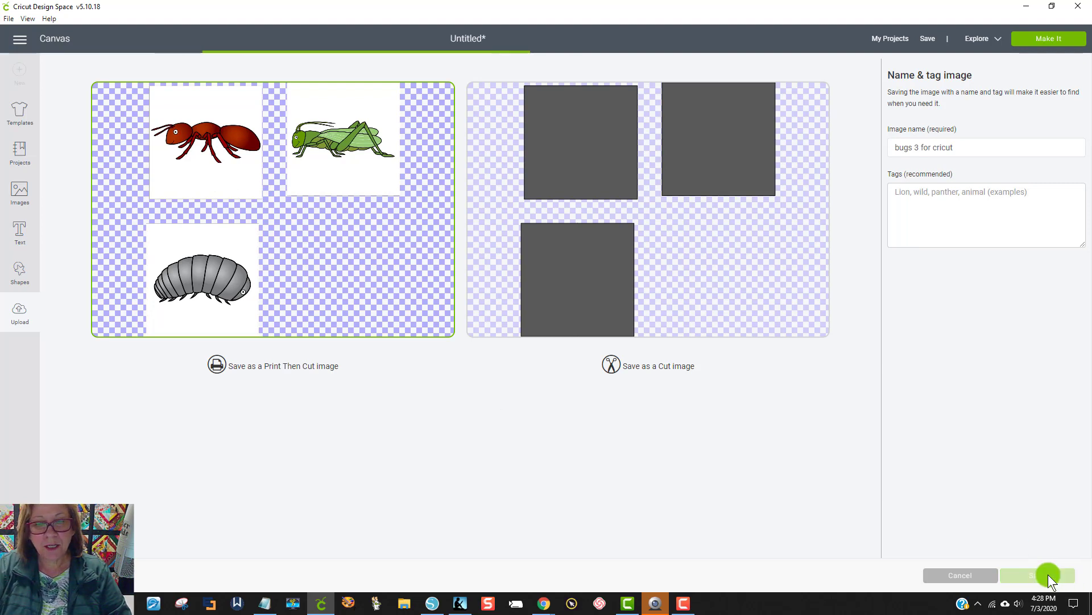
pyautogui.click(123, 442)
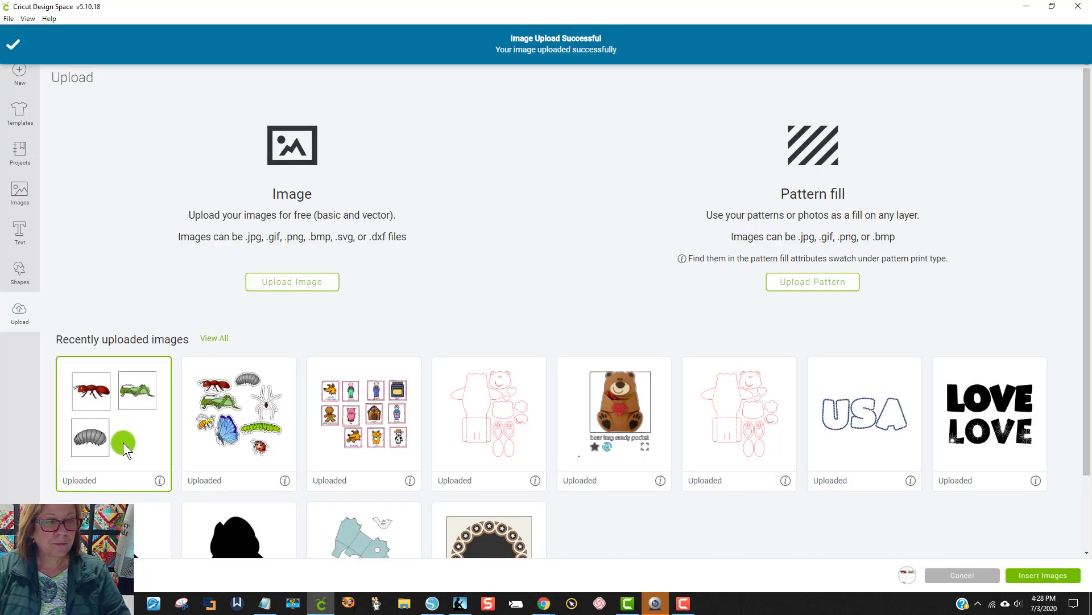
pyautogui.click(1039, 576)
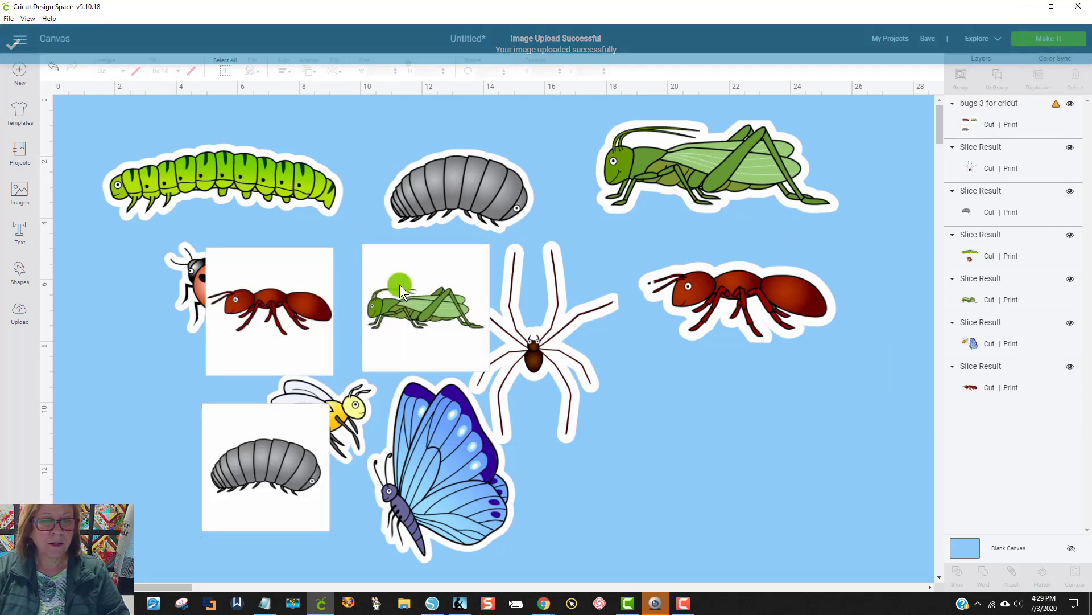
# Step: Move the inserted three-square image away from the other bugs to the empty area below the ant
pyautogui.moveTo(461, 276); pyautogui.dragTo(880, 374)
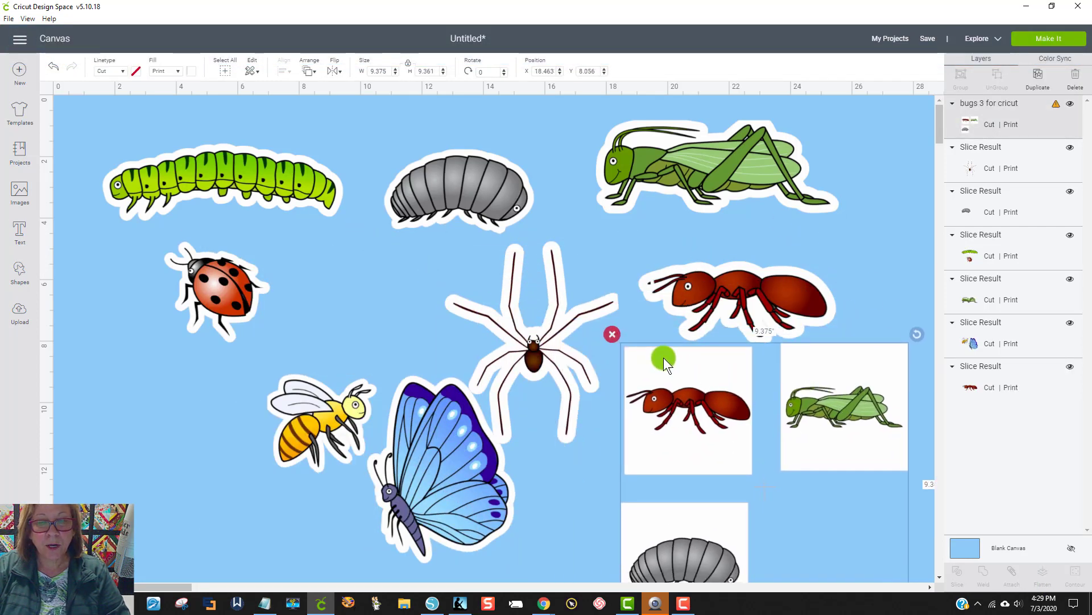
pyautogui.click(593, 459)
pyautogui.moveTo(664, 415); pyautogui.dragTo(598, 308)
# Step: Switch to Silhouette Studio and arrange the squares within the page: ant at the upper left, pill bug beneath it, grasshopper at the lower right
pyautogui.click(439, 604)
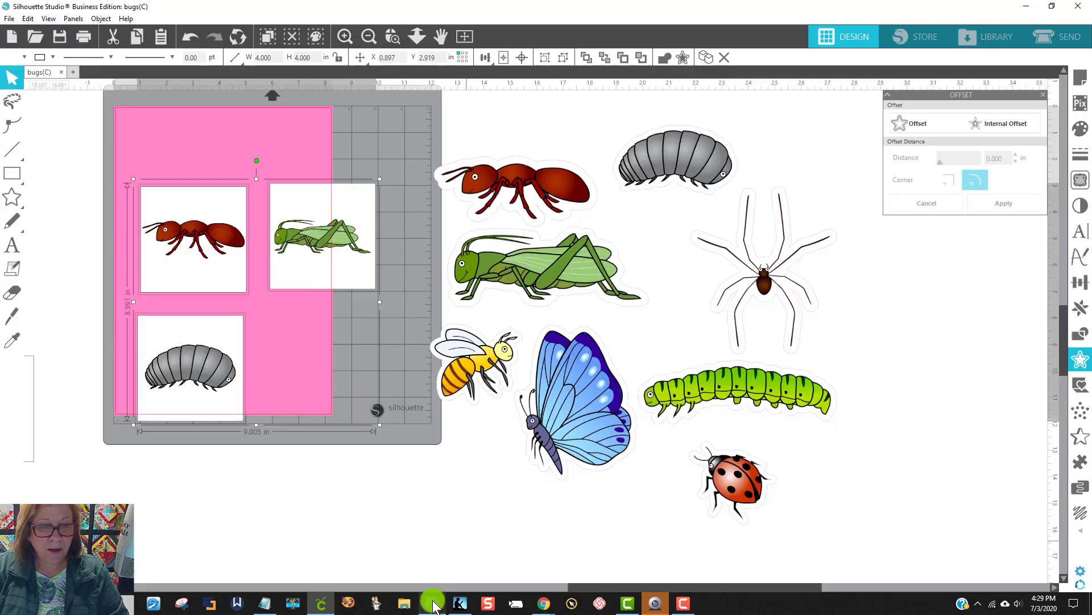
pyautogui.click(312, 222)
pyautogui.moveTo(311, 222)
pyautogui.mouseDown()
pyautogui.moveTo(305, 199)
pyautogui.moveTo(319, 209)
pyautogui.mouseUp()
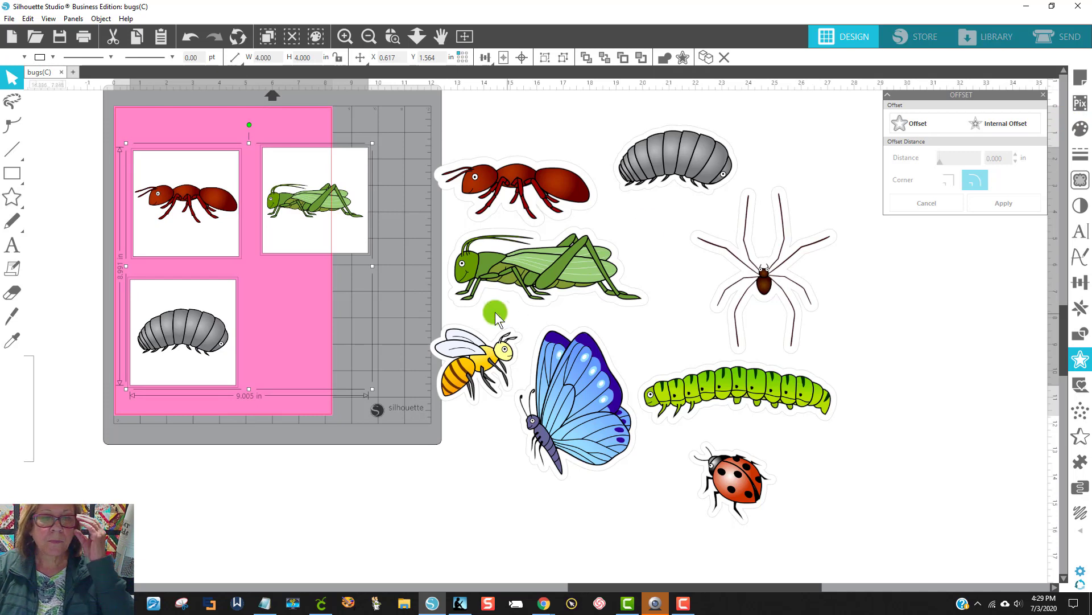
pyautogui.click(420, 293)
pyautogui.moveTo(215, 211); pyautogui.dragTo(201, 175)
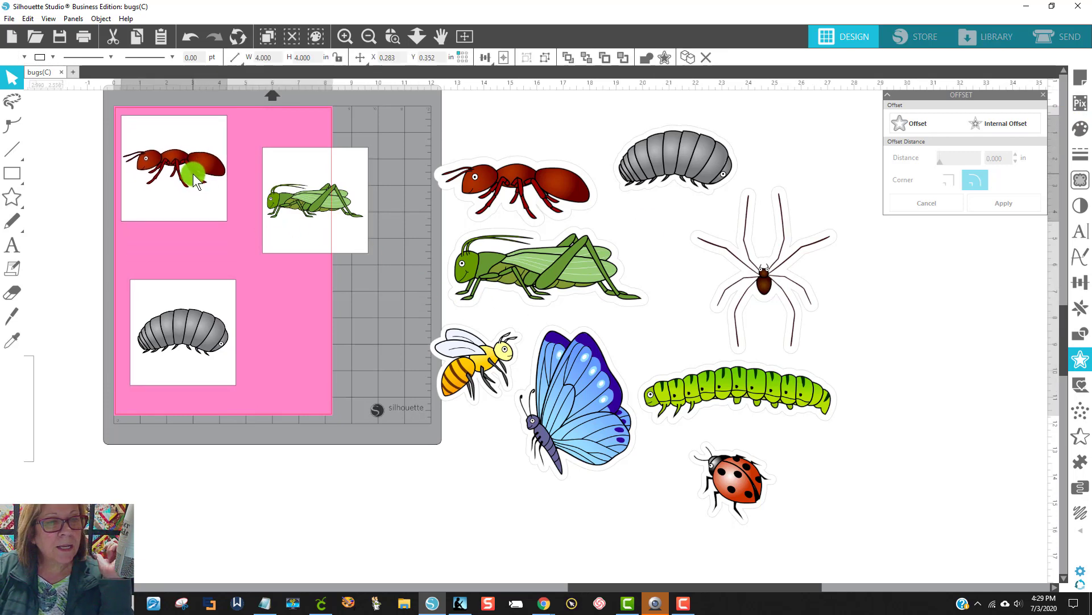
pyautogui.click(184, 238)
pyautogui.moveTo(156, 293); pyautogui.dragTo(144, 245)
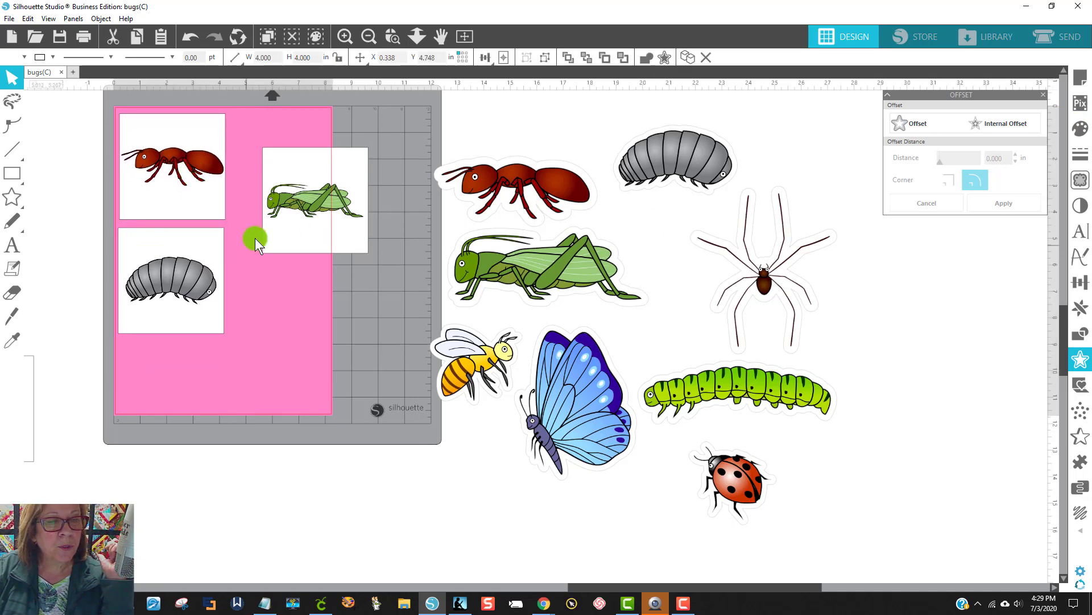
pyautogui.moveTo(260, 243); pyautogui.dragTo(228, 385)
pyautogui.moveTo(186, 323); pyautogui.dragTo(183, 320)
pyautogui.click(251, 336)
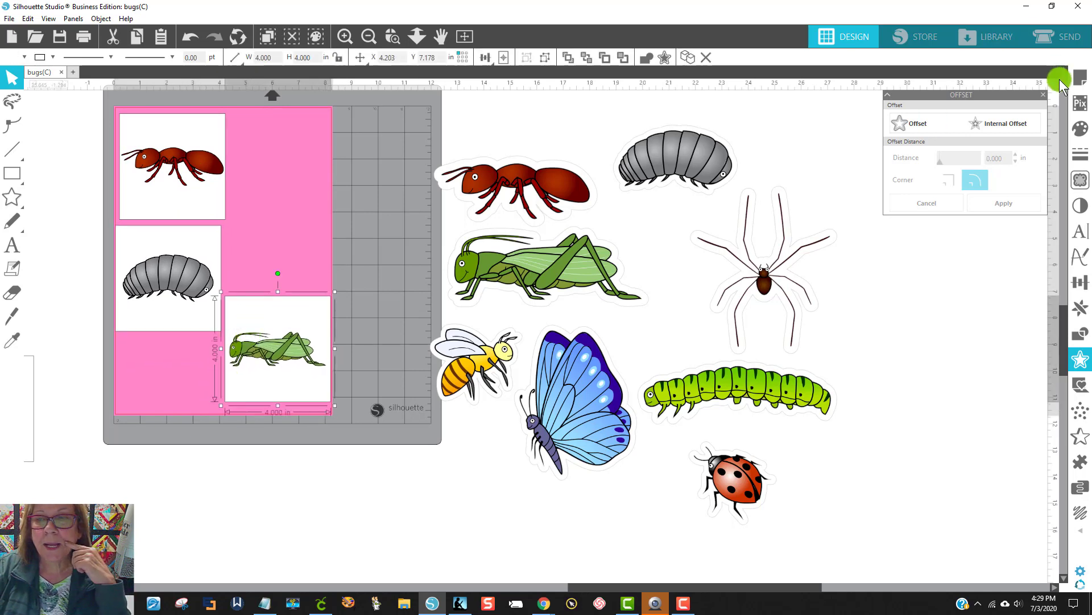
# Step: Set the page's media size to Letter, then move the grasshopper square up inside the page and the ant square to its upper right
pyautogui.click(1085, 78)
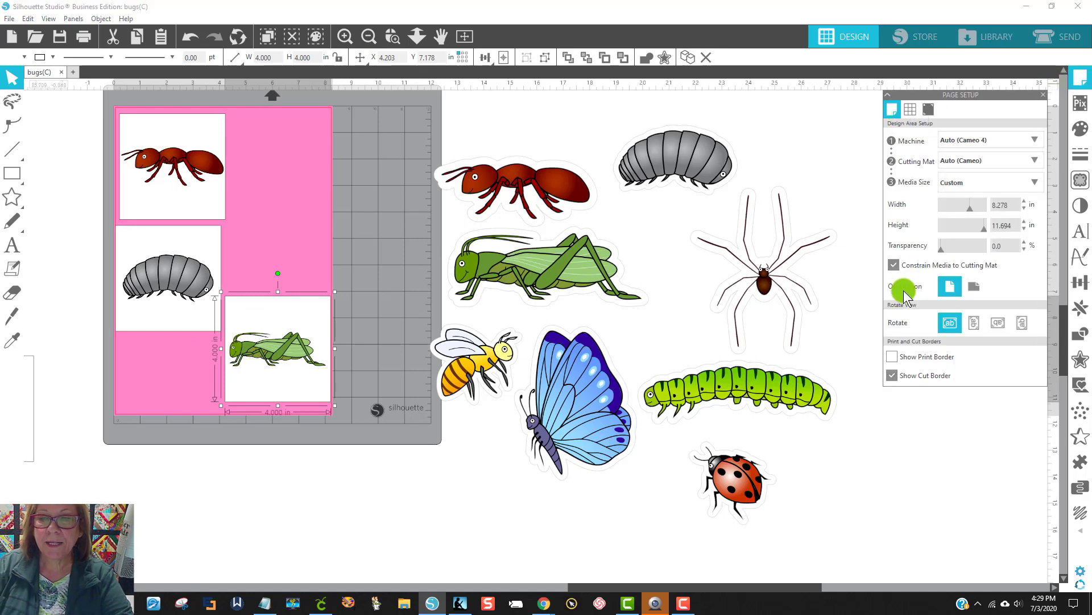
pyautogui.click(962, 189)
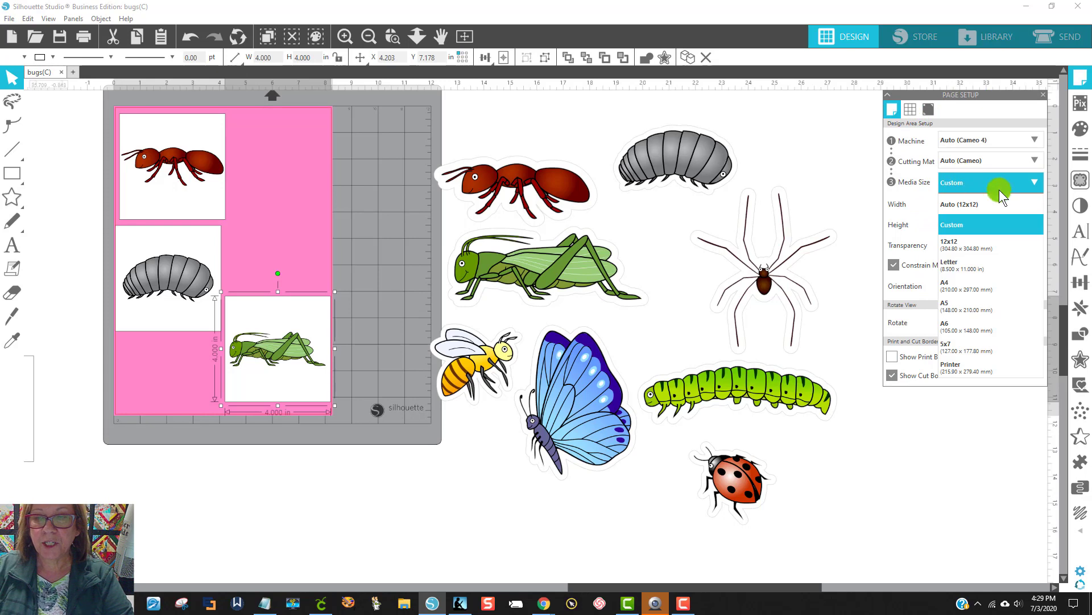
pyautogui.click(965, 267)
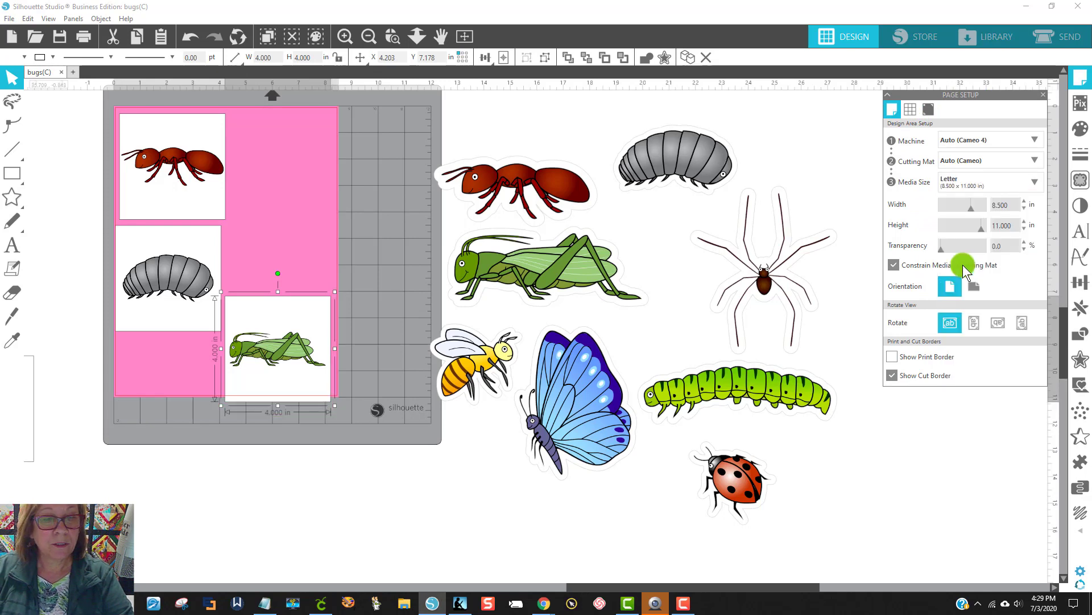
pyautogui.moveTo(270, 347); pyautogui.dragTo(272, 333)
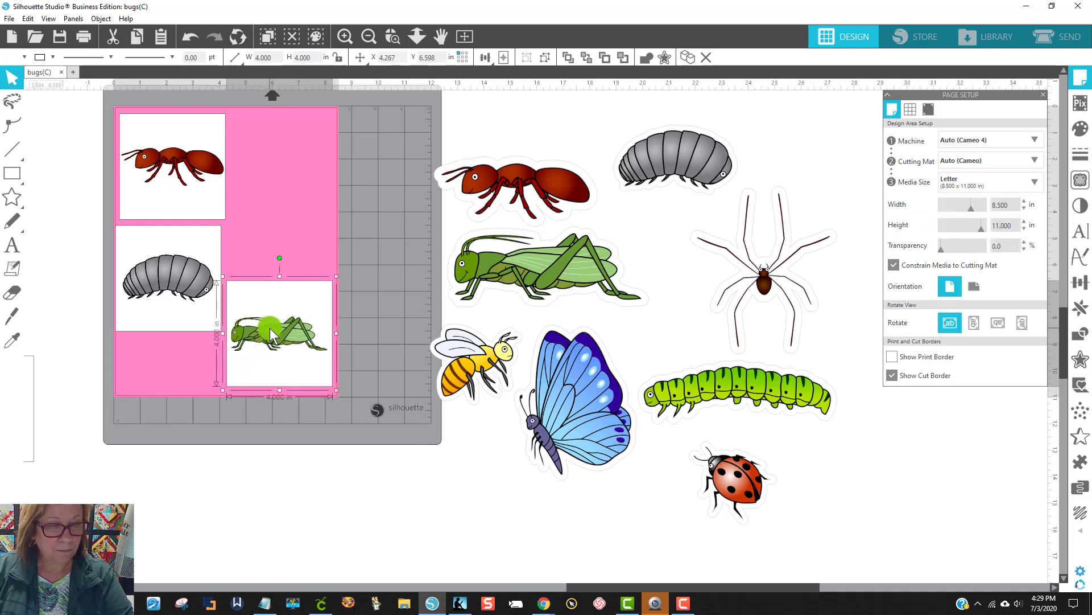
pyautogui.moveTo(215, 204); pyautogui.dragTo(322, 223)
pyautogui.click(846, 189)
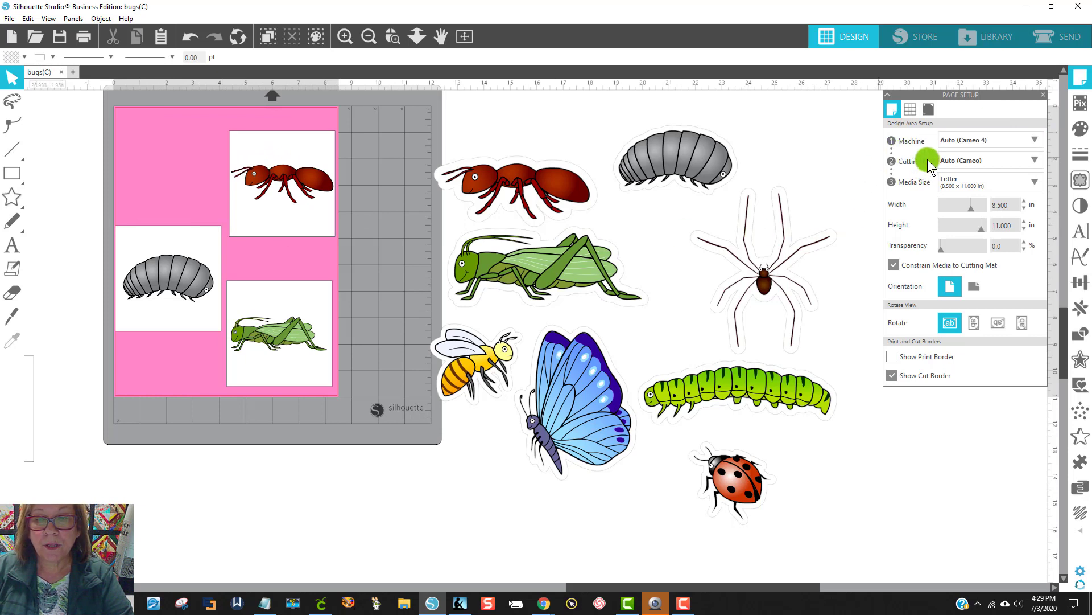
# Step: Turn on registration marks for the page
pyautogui.click(934, 111)
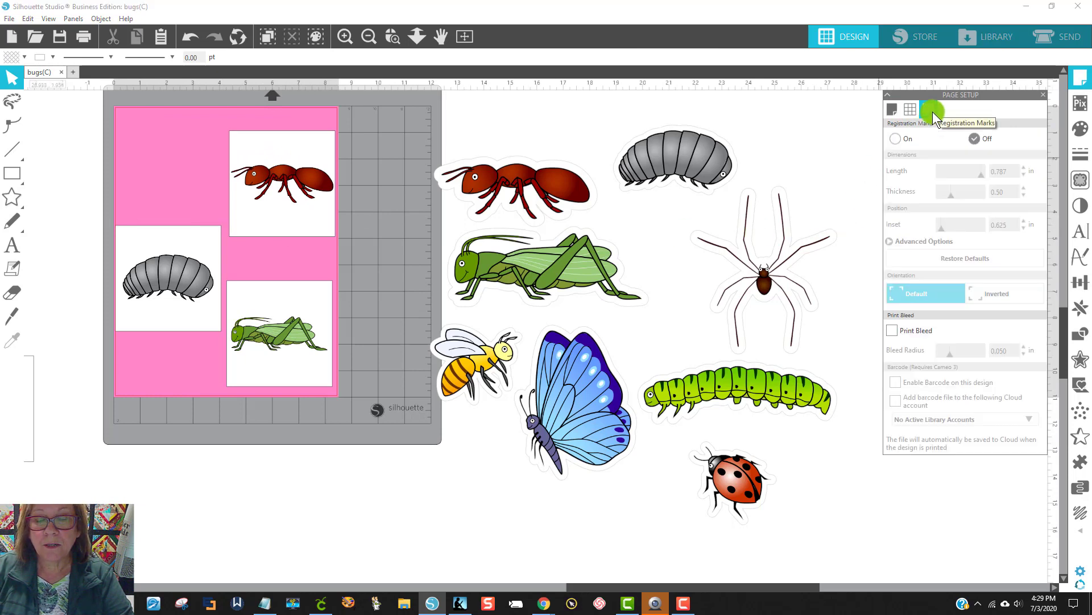
pyautogui.click(897, 140)
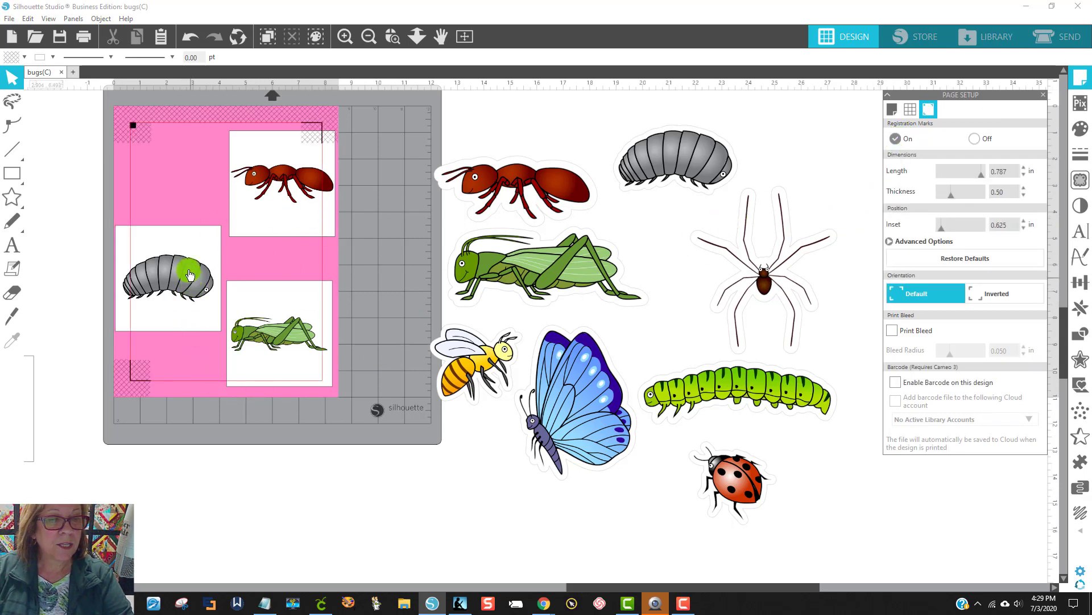
# Step: Gather the three bug squares into one overlapping row across the upper page, pill bug first, ant last and grasshopper over the middle
pyautogui.moveTo(186, 255); pyautogui.dragTo(191, 221)
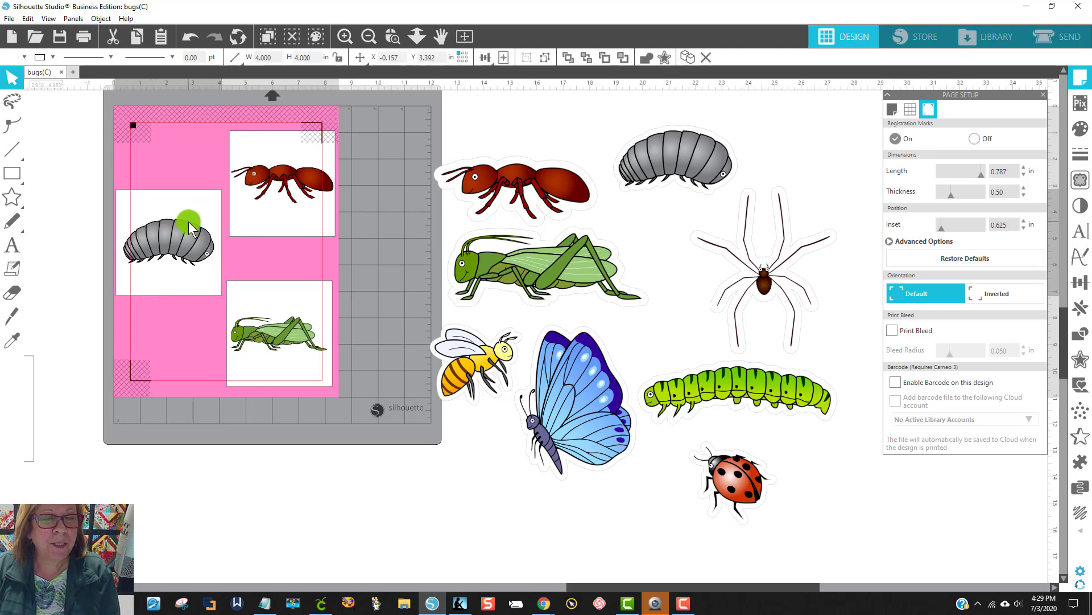
pyautogui.moveTo(264, 207); pyautogui.dragTo(265, 225)
pyautogui.click(208, 247)
pyautogui.moveTo(208, 247); pyautogui.dragTo(259, 223)
pyautogui.click(260, 220)
pyautogui.click(277, 332)
pyautogui.moveTo(277, 331); pyautogui.dragTo(234, 204)
pyautogui.click(345, 217)
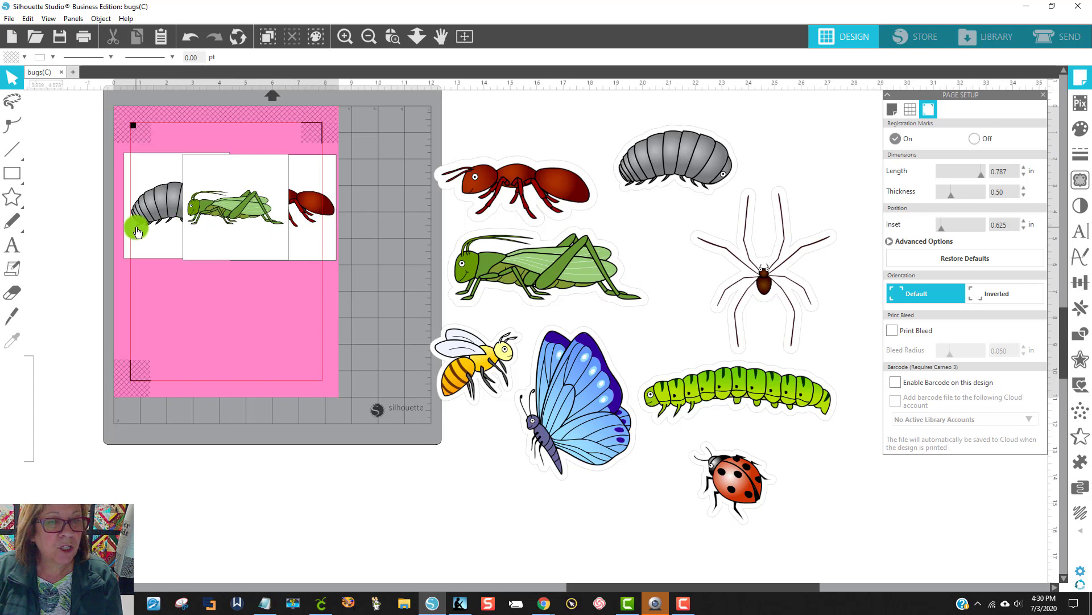
# Step: Scale the three squares down together to about 3.34 in and spread them inside the registration marks, with the grasshopper below the pill bug
pyautogui.moveTo(344, 265); pyautogui.dragTo(116, 210)
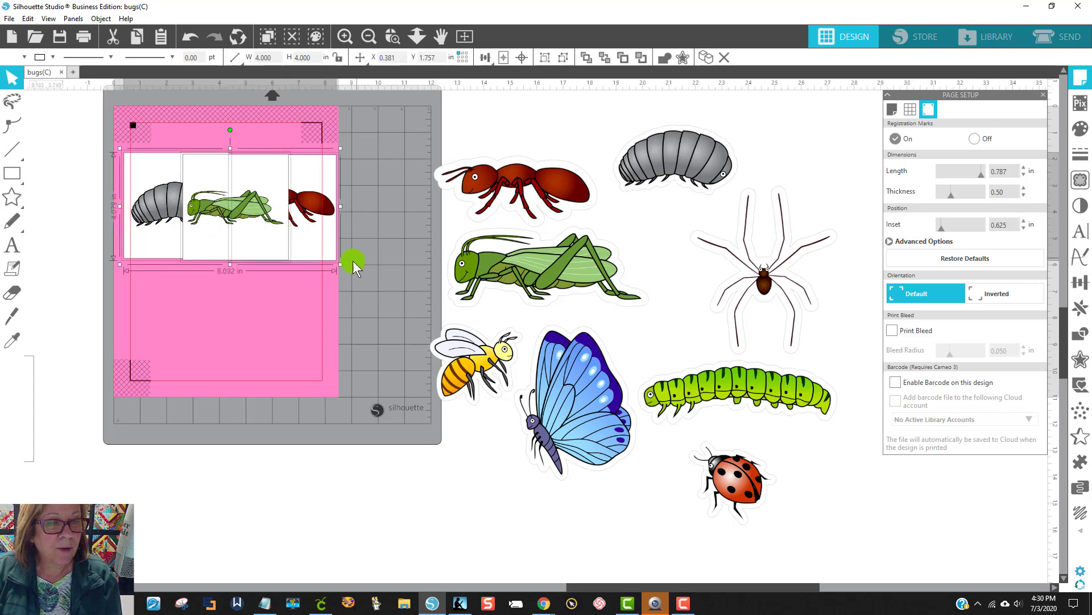
pyautogui.moveTo(339, 264); pyautogui.dragTo(317, 243)
pyautogui.click(379, 256)
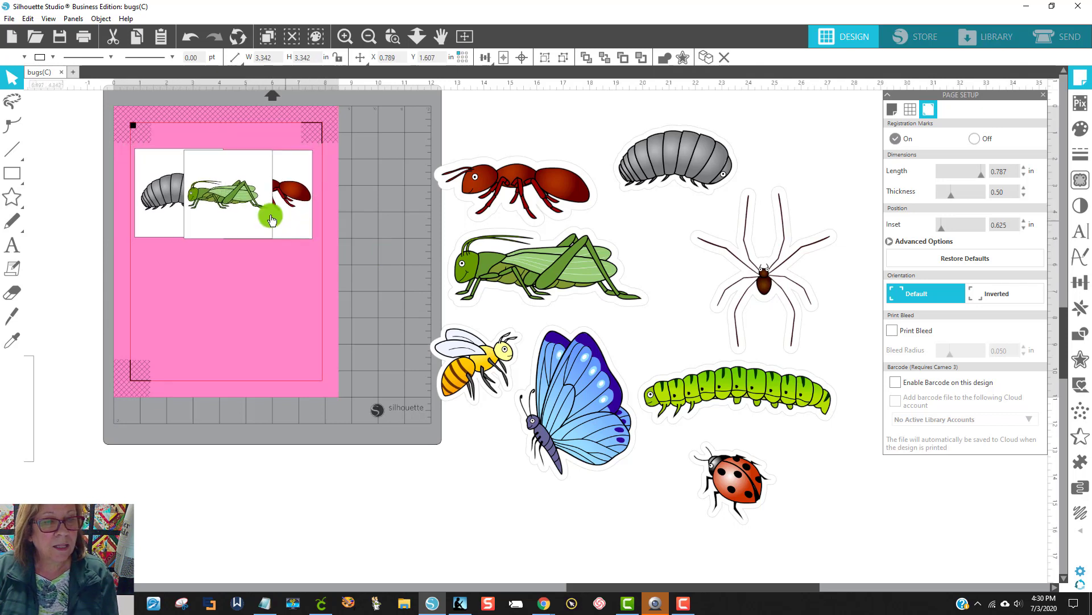
pyautogui.moveTo(246, 211); pyautogui.dragTo(202, 324)
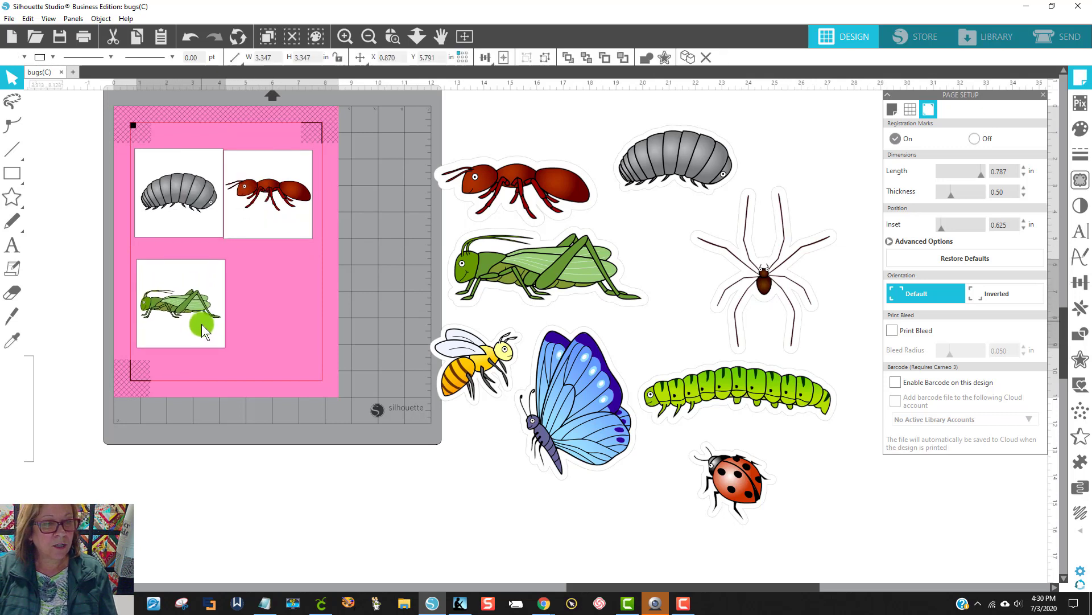
pyautogui.moveTo(241, 214); pyautogui.dragTo(211, 218)
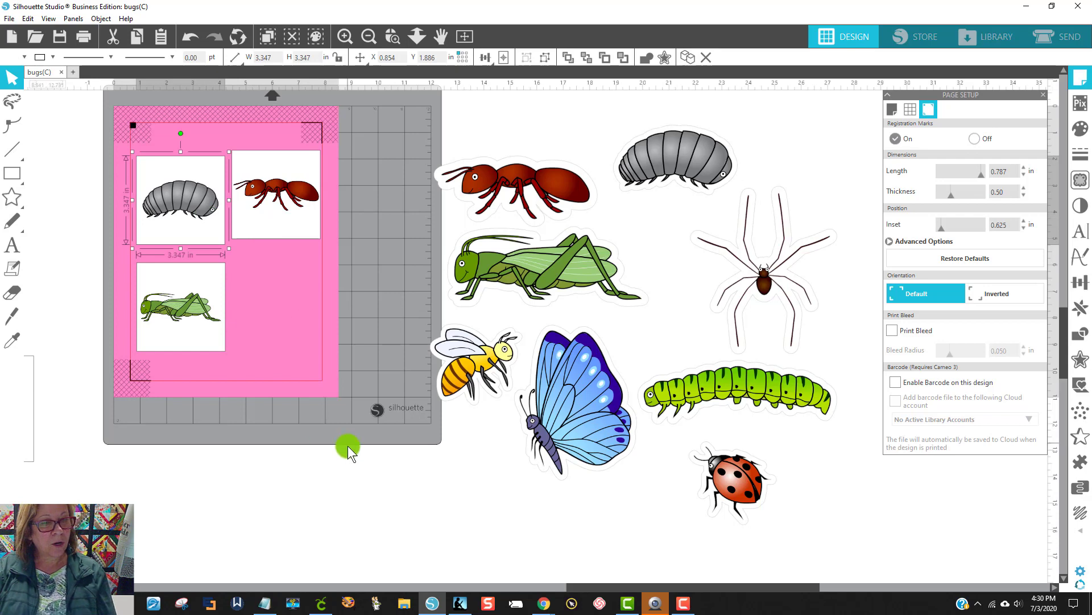
# Step: Go to the send setup and set all three bug squares to Cut Edge
pyautogui.click(1061, 36)
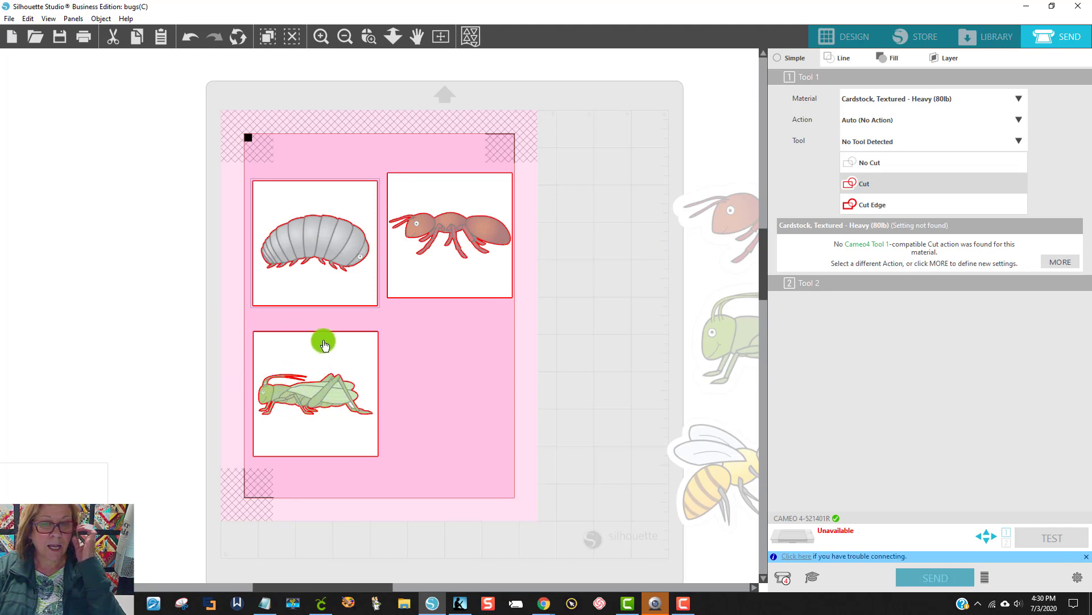
pyautogui.moveTo(201, 124); pyautogui.dragTo(484, 450)
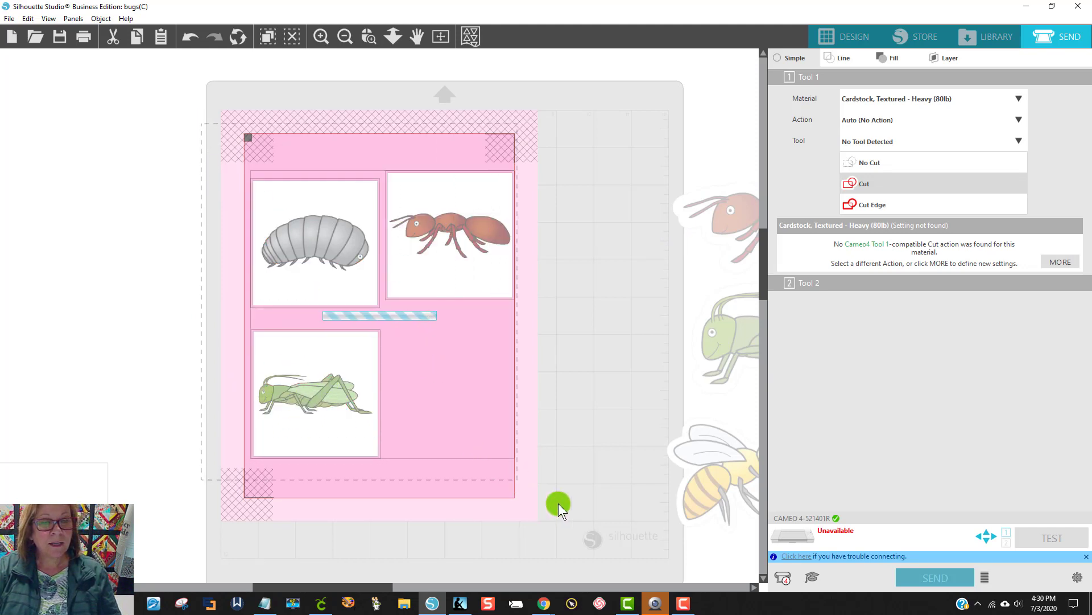
pyautogui.click(885, 212)
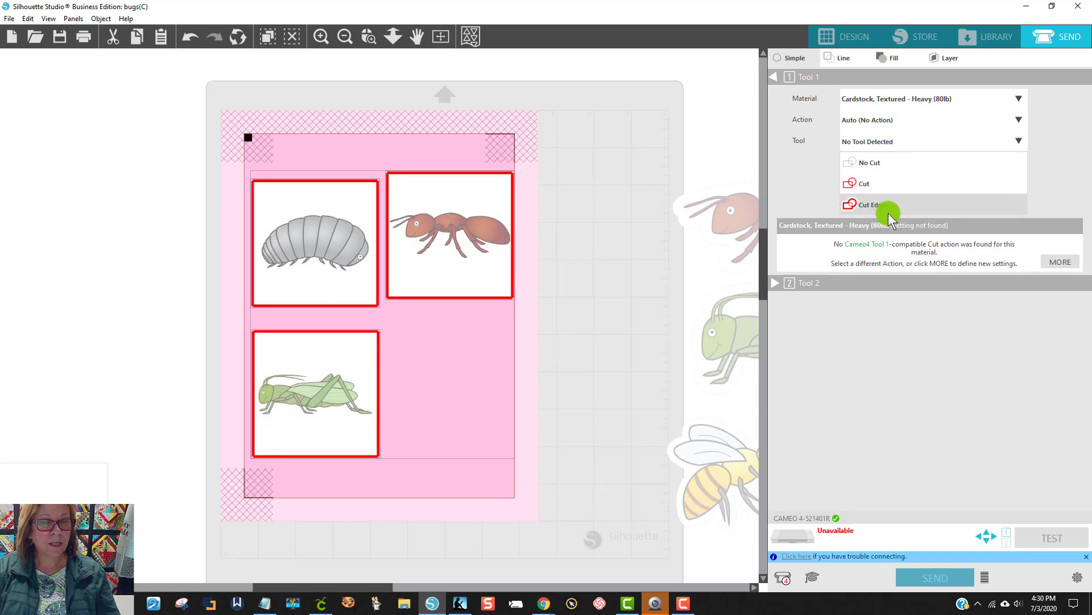
# Step: Swap the three squares on the page for the bee sticker and set the bee to Cut Edge
pyautogui.moveTo(463, 261); pyautogui.dragTo(789, 135)
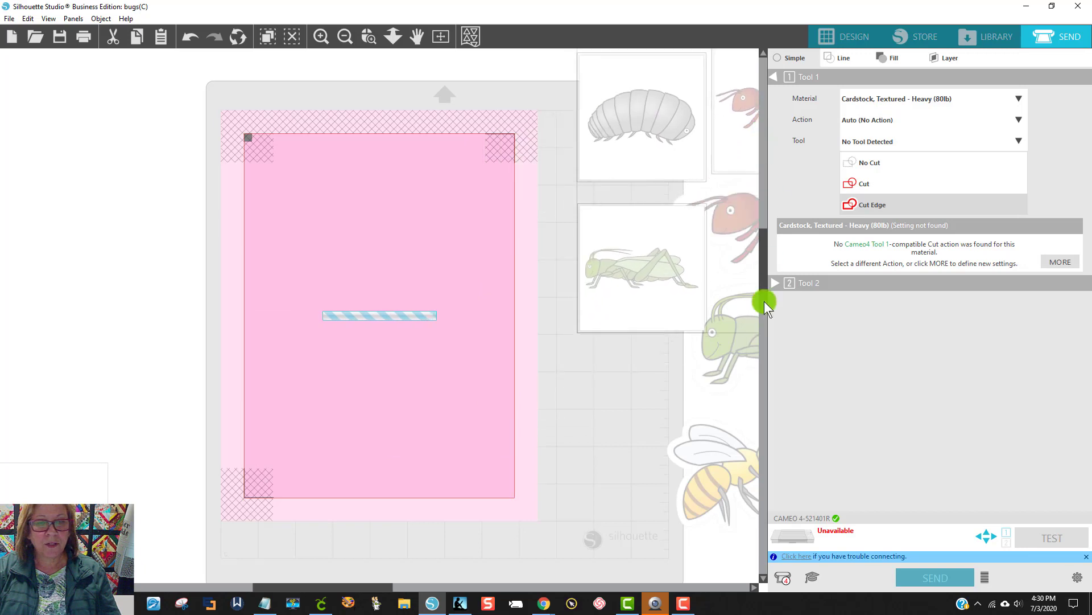
pyautogui.moveTo(727, 450); pyautogui.dragTo(342, 324)
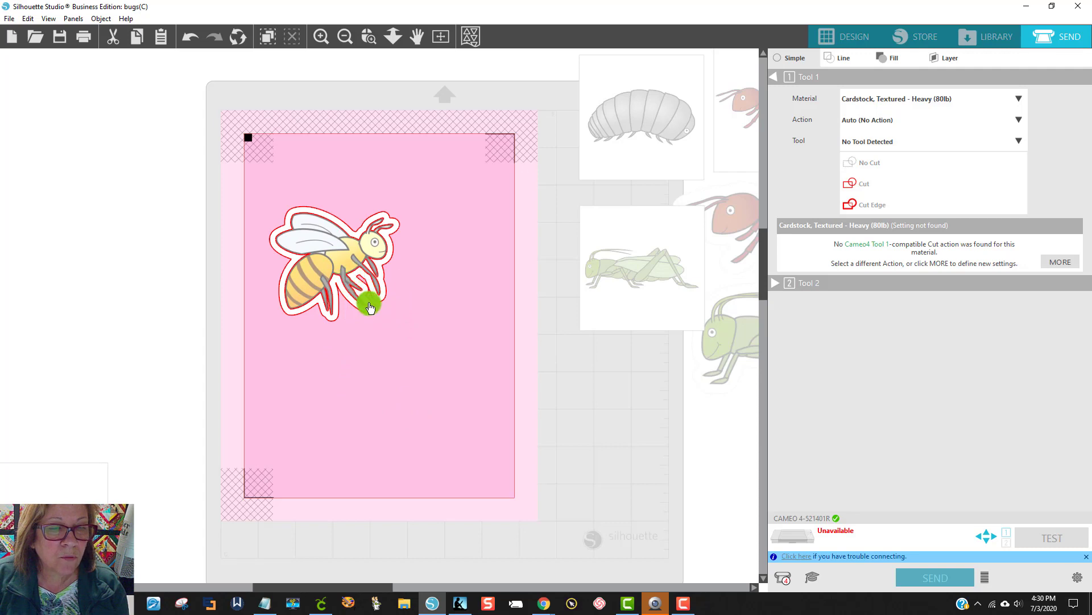
pyautogui.click(345, 256)
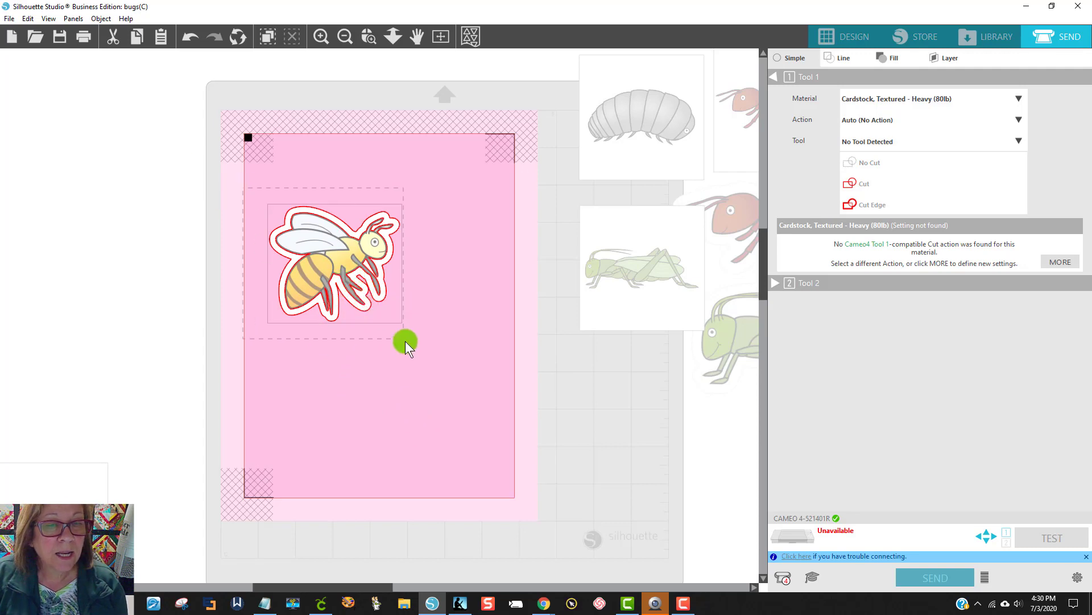
pyautogui.click(886, 206)
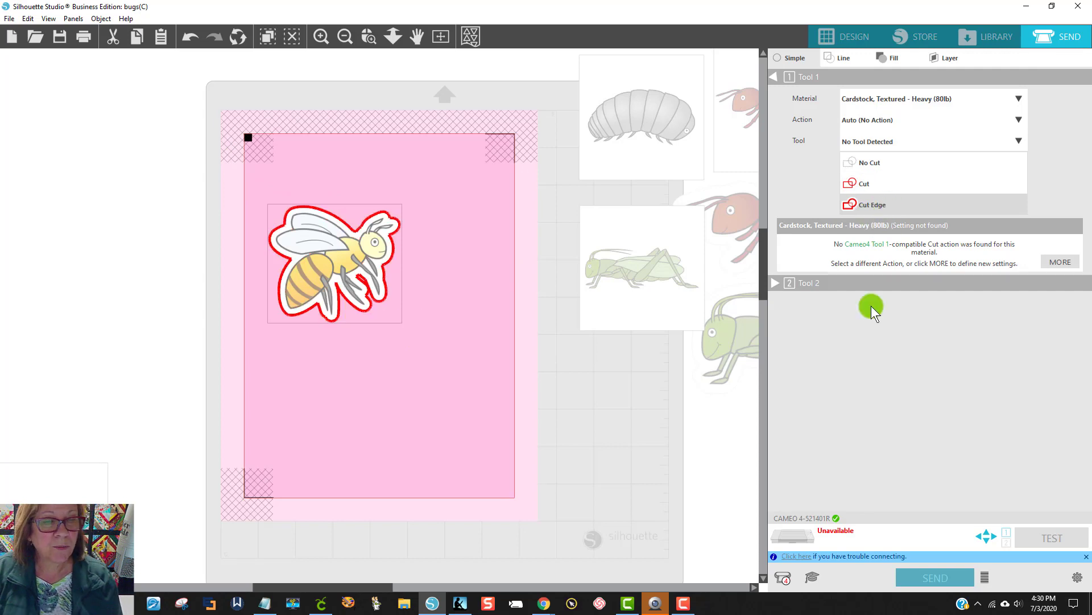